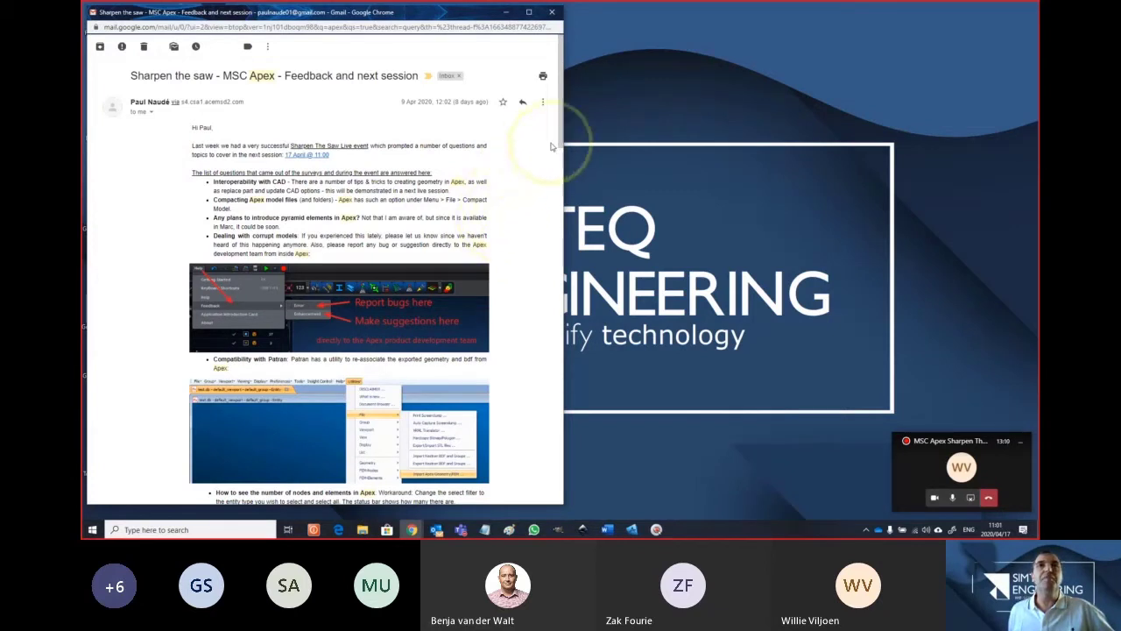
# Read through the answered questions in the MSC Apex feedback email
pyautogui.moveTo(560, 145); pyautogui.dragTo(561, 165)
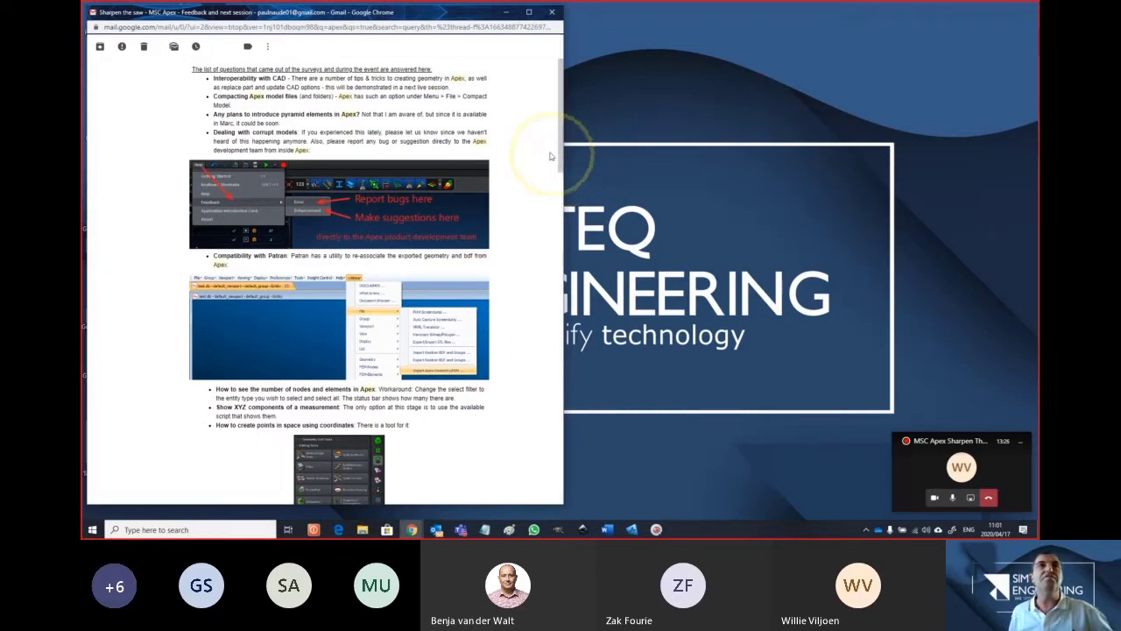
pyautogui.moveTo(562, 147); pyautogui.dragTo(538, 145)
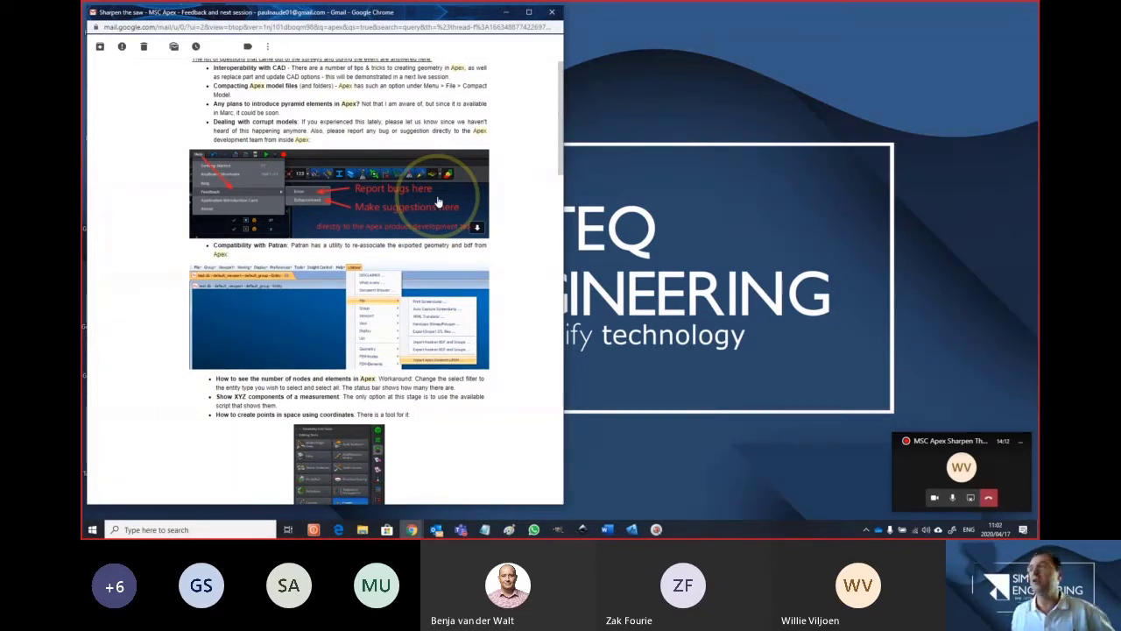
# Minimize all open windows and switch to the MSC Apex model
pyautogui.press('super+d')
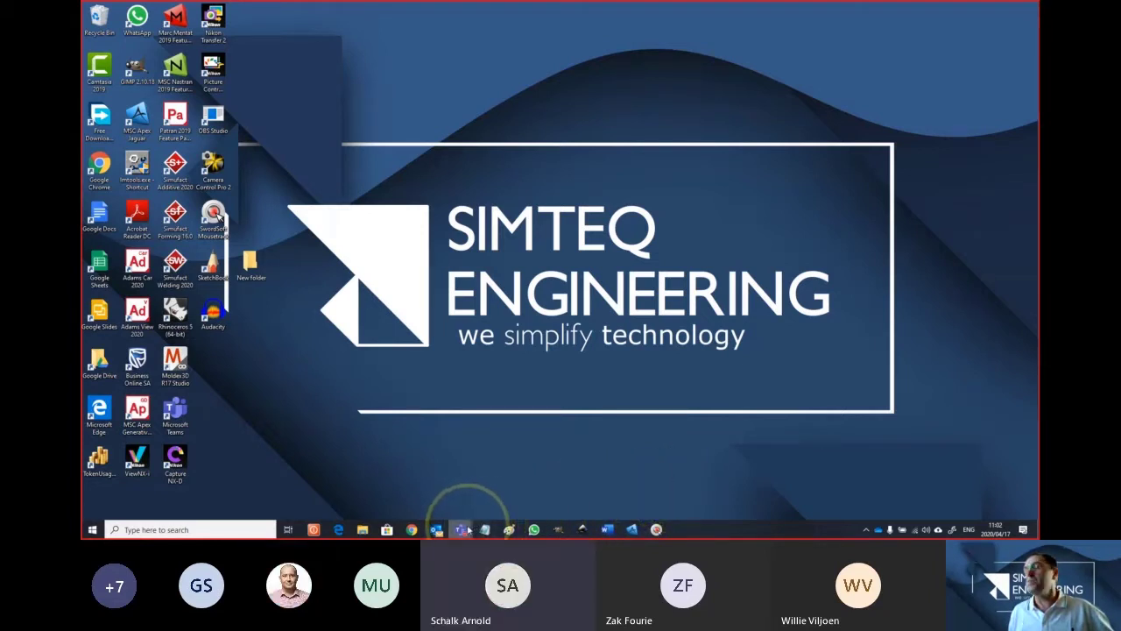
pyautogui.moveTo(462, 531)
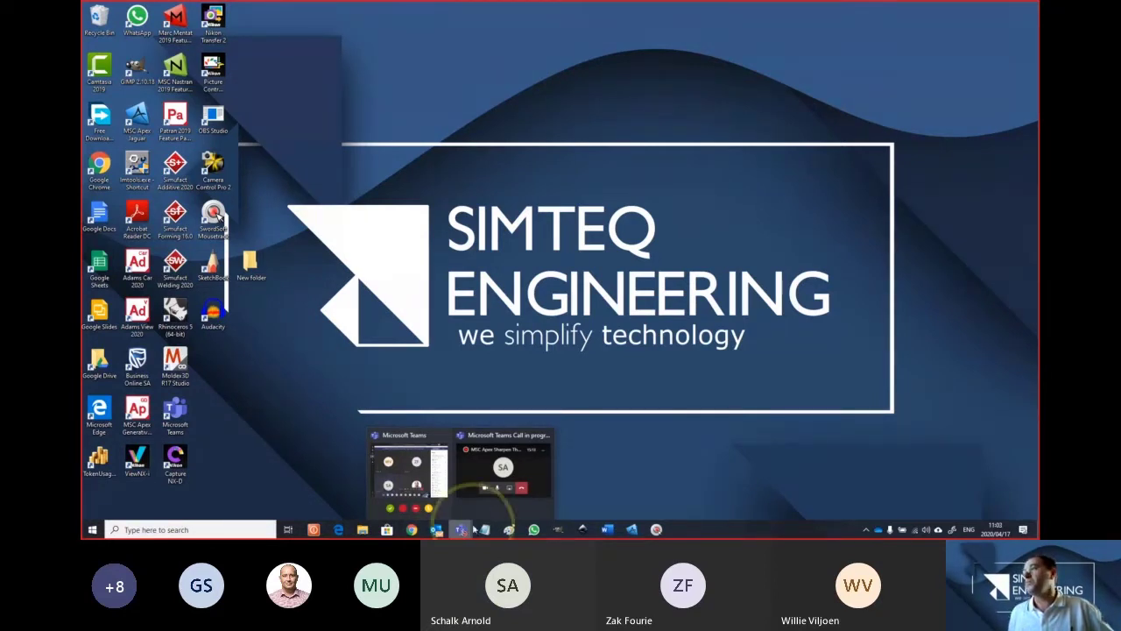
pyautogui.click(500, 468)
pyautogui.click(627, 526)
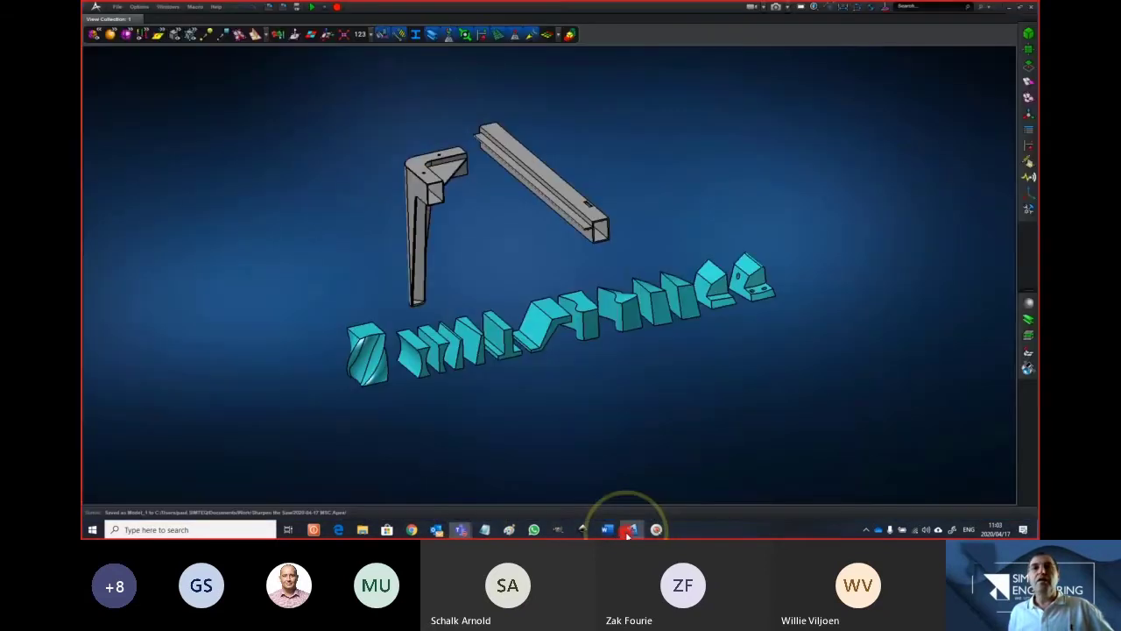
pyautogui.click(561, 395)
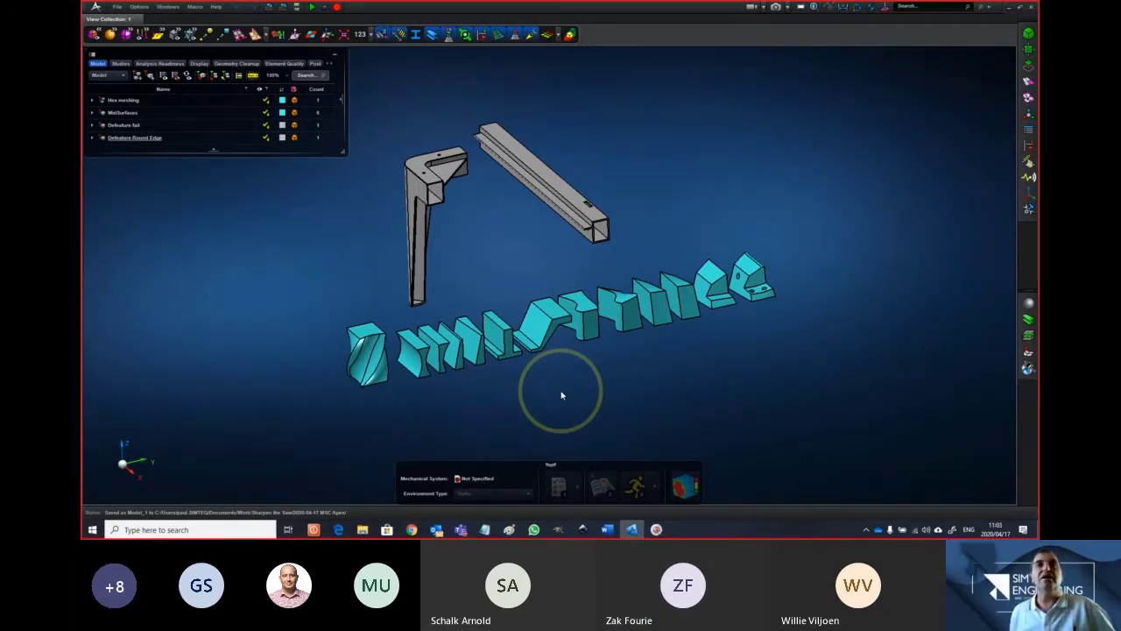
# Show only the MidSurfaces part, hiding the hex meshing and defeature parts
pyautogui.moveTo(601, 344); pyautogui.dragTo(604, 350, button='middle')
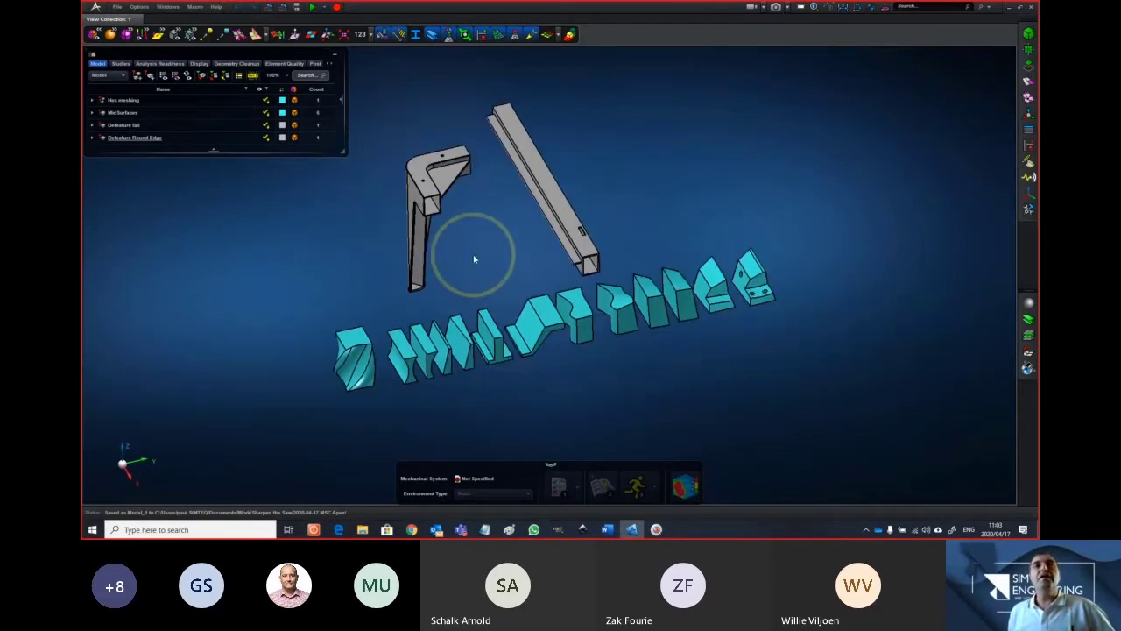
pyautogui.moveTo(473, 258); pyautogui.dragTo(458, 258, button='middle')
pyautogui.click(131, 101)
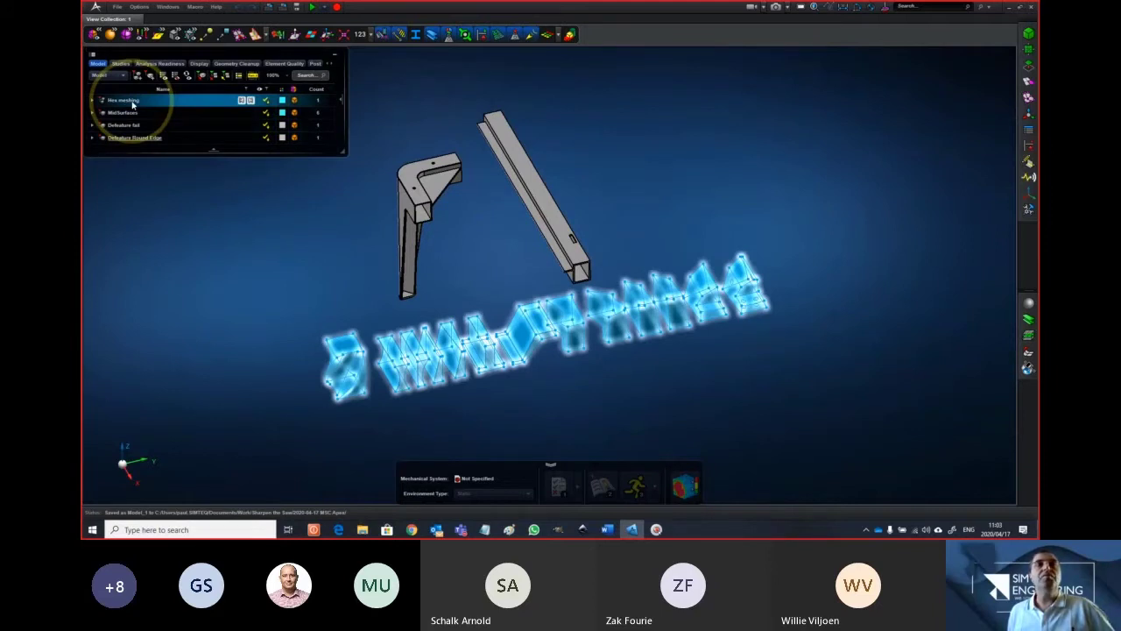
pyautogui.click(129, 114)
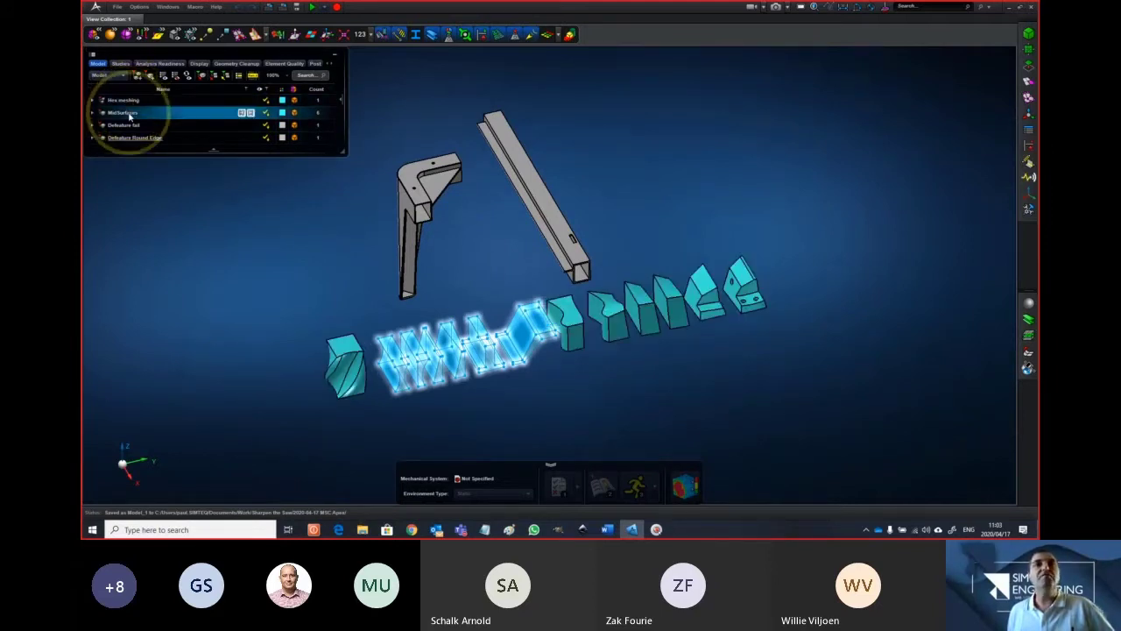
pyautogui.rightClick(129, 114)
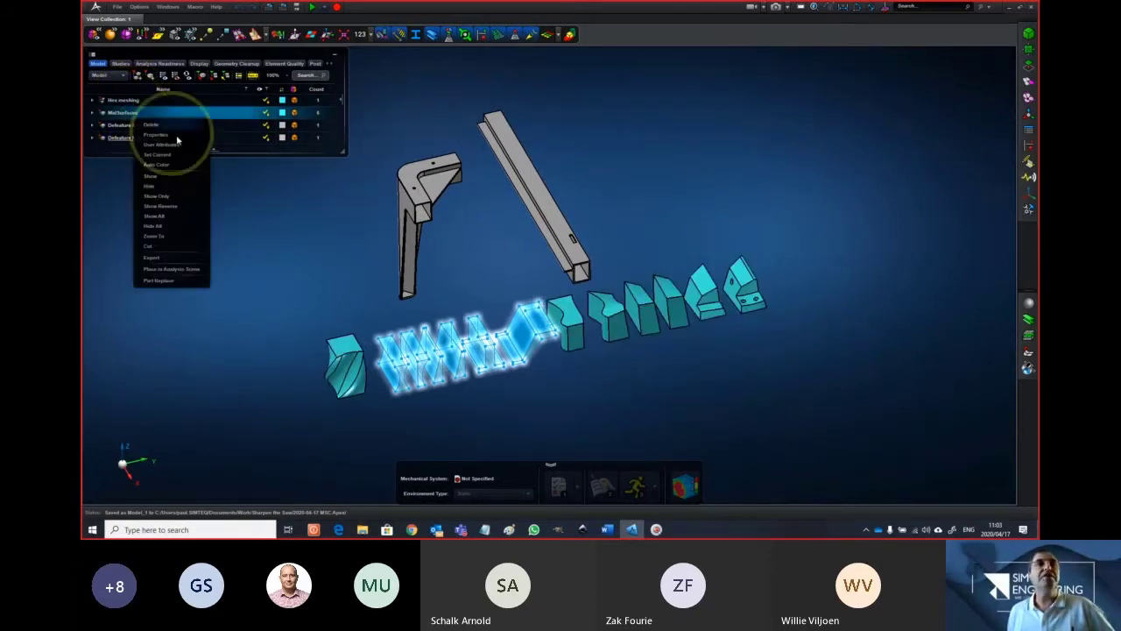
pyautogui.click(160, 180)
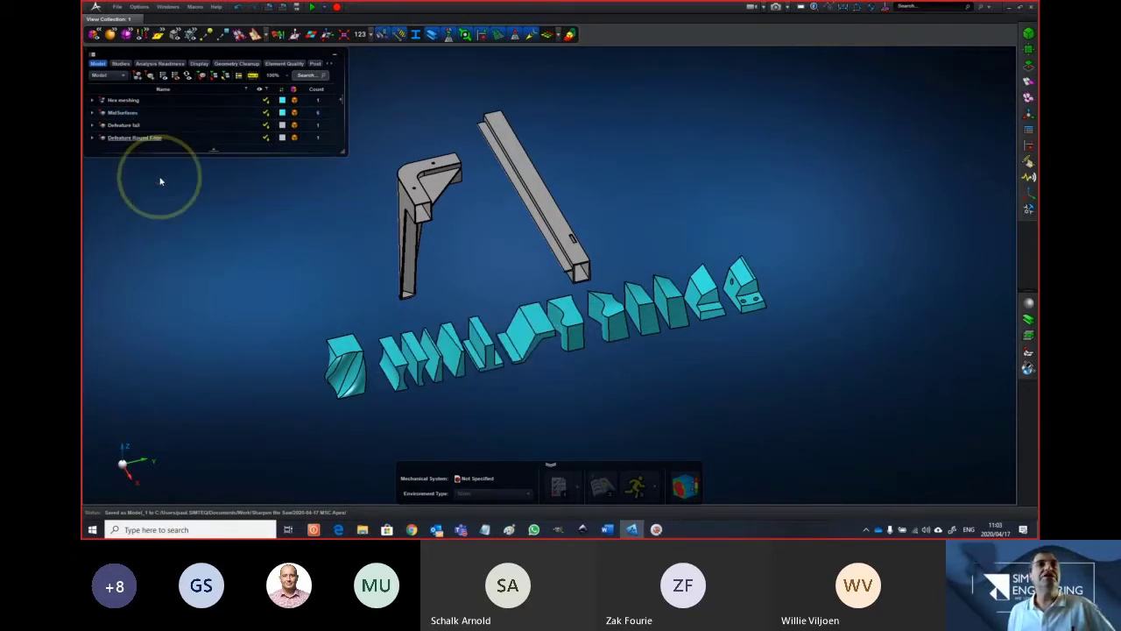
pyautogui.rightClick(127, 120)
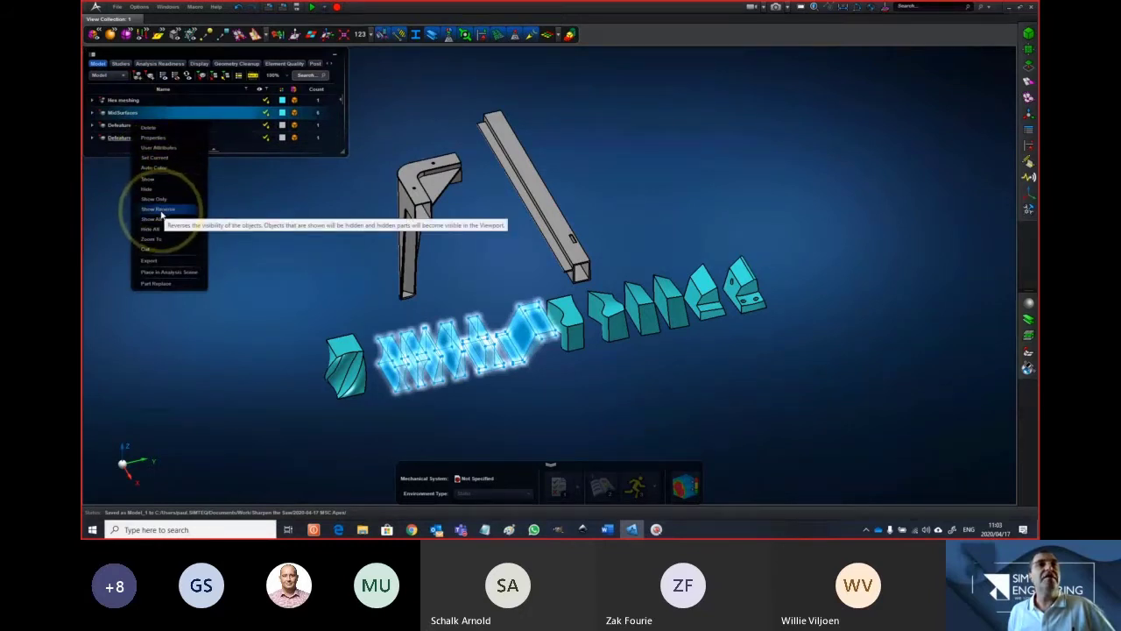
pyautogui.click(160, 210)
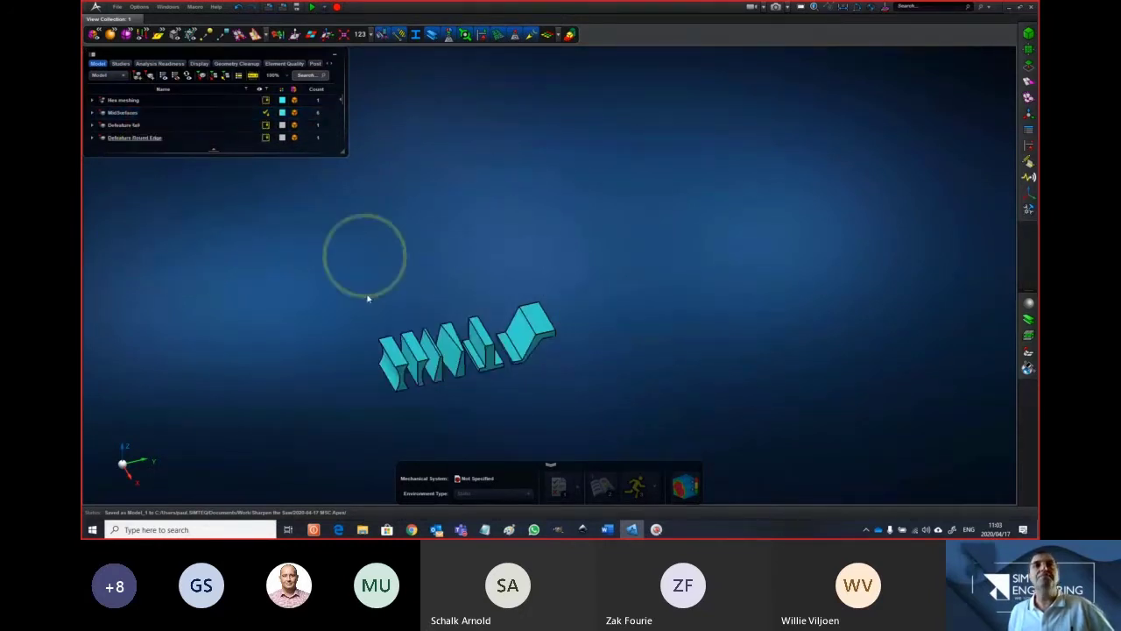
# Examine the row of solids in the MidSurfaces part up close and from different angles
pyautogui.scroll(2, 529, 284)
pyautogui.moveTo(528, 285); pyautogui.dragTo(691, 150, button='middle')
pyautogui.scroll(3, 632, 169)
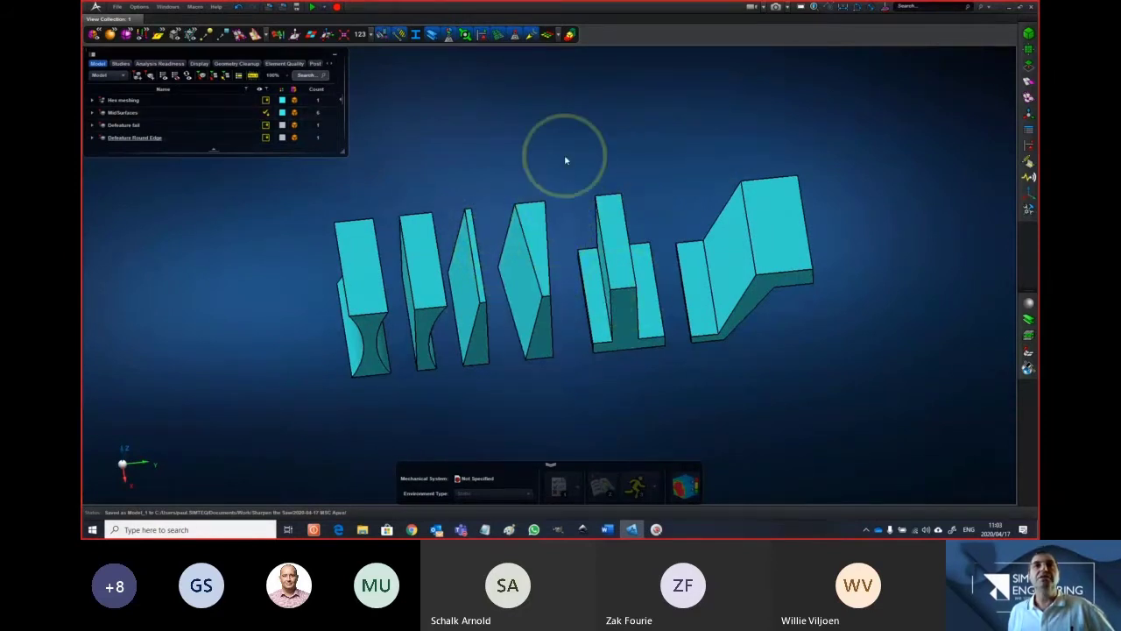
pyautogui.moveTo(588, 161)
pyautogui.mouseDown(button='middle')
pyautogui.moveTo(584, 150)
pyautogui.moveTo(596, 149)
pyautogui.mouseUp(button='middle')
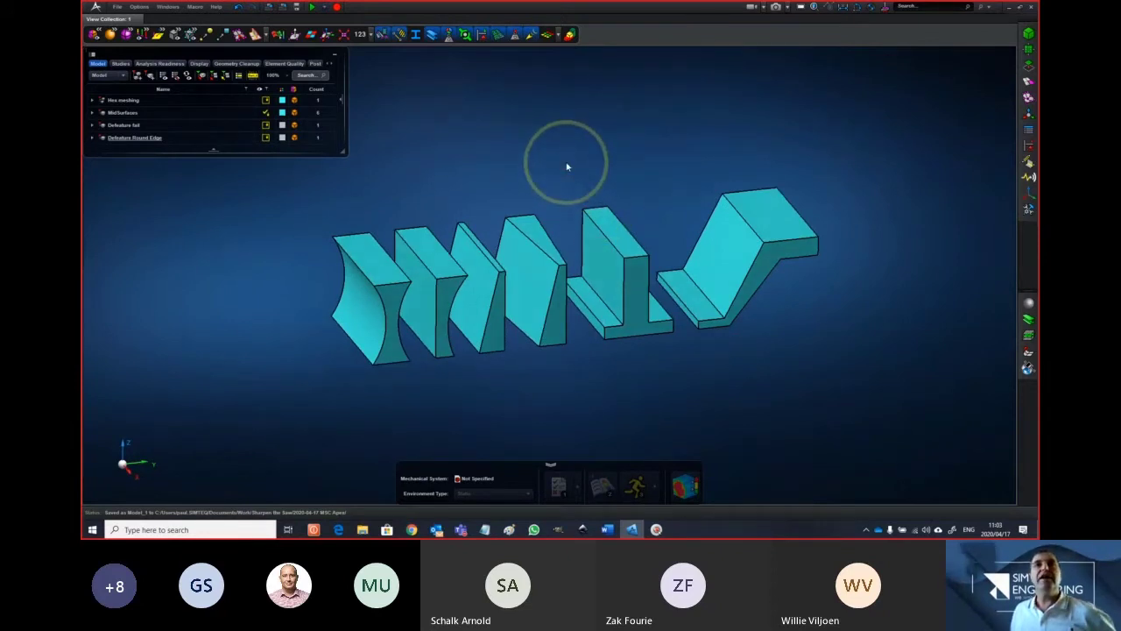
pyautogui.rightClick(566, 166)
pyautogui.click(574, 157)
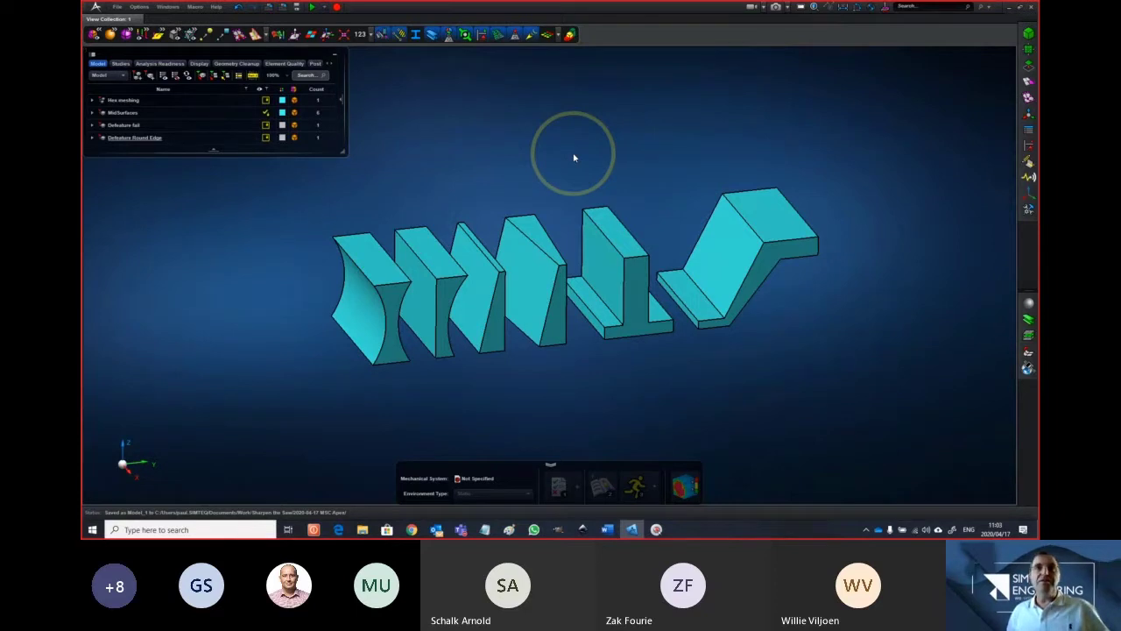
pyautogui.click(590, 244)
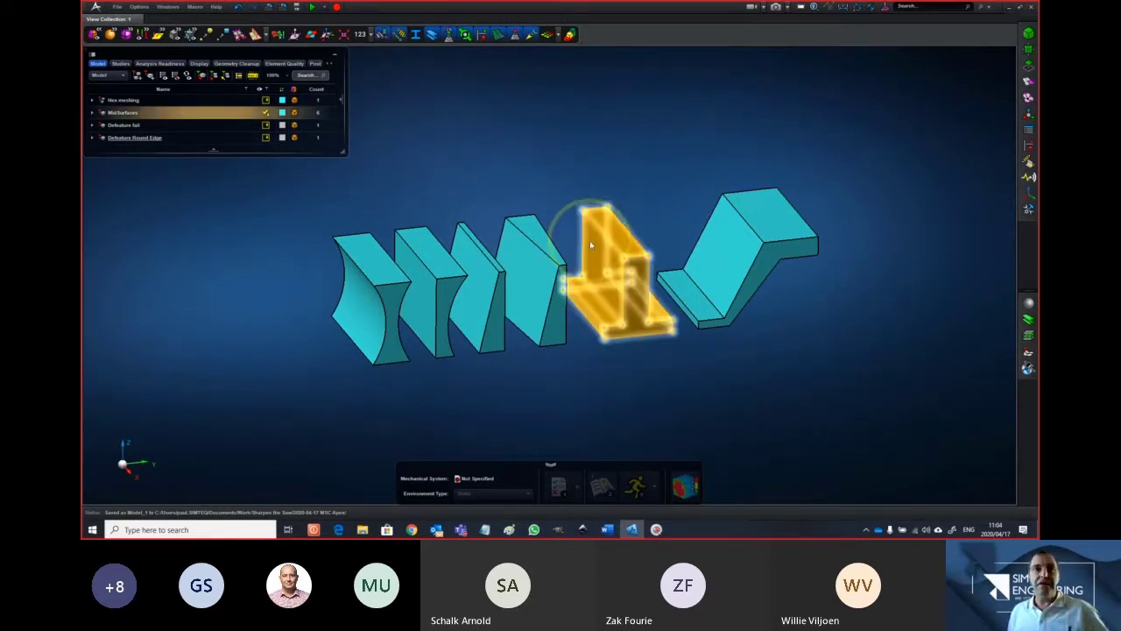
pyautogui.press('space')
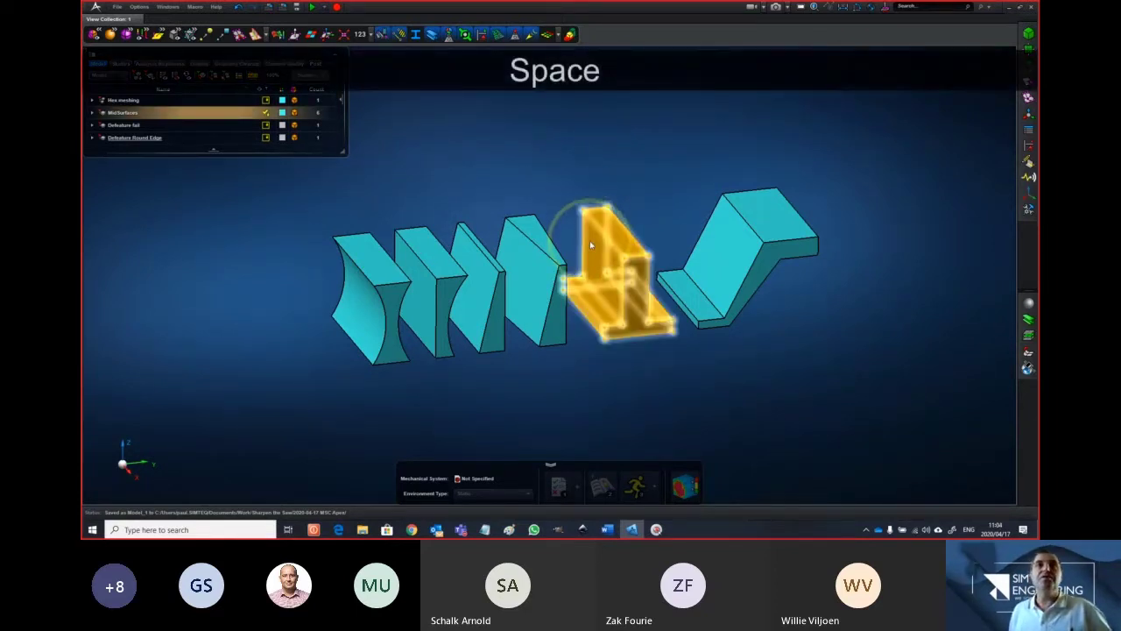
pyautogui.click(603, 81)
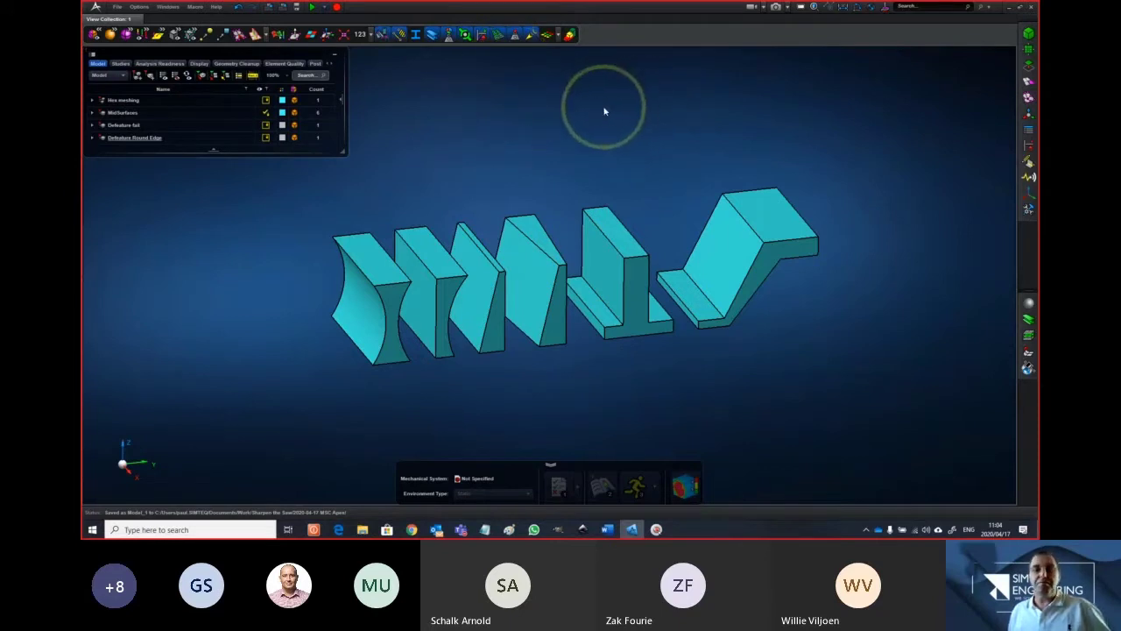
pyautogui.press('space')
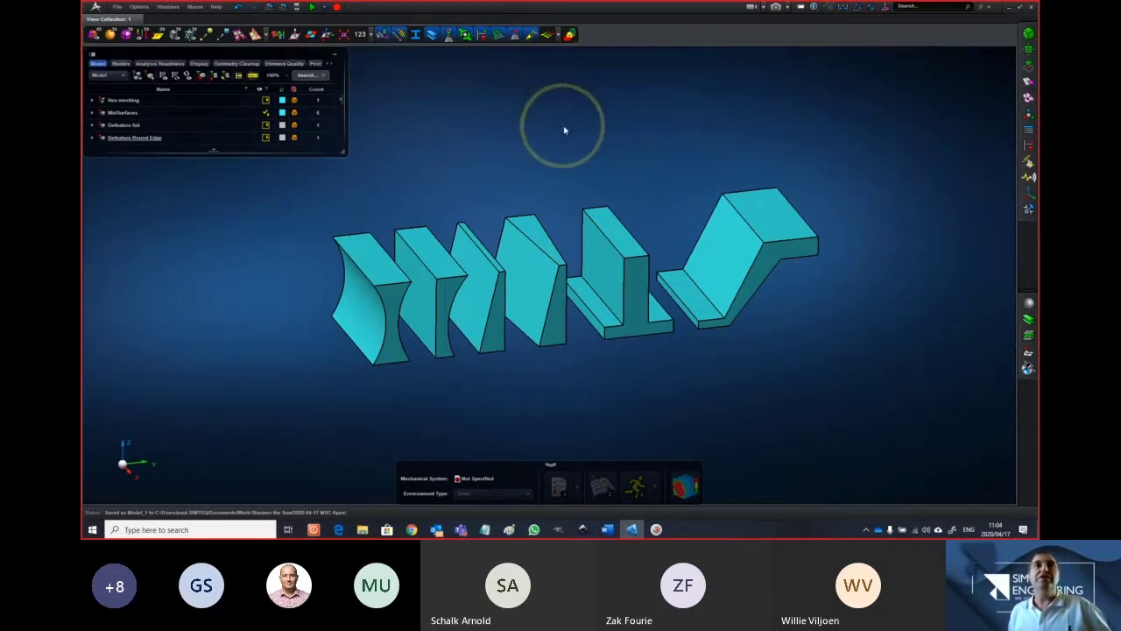
# Delete the tapered solid beside the T-shaped one and undo the deletion
pyautogui.click(548, 283)
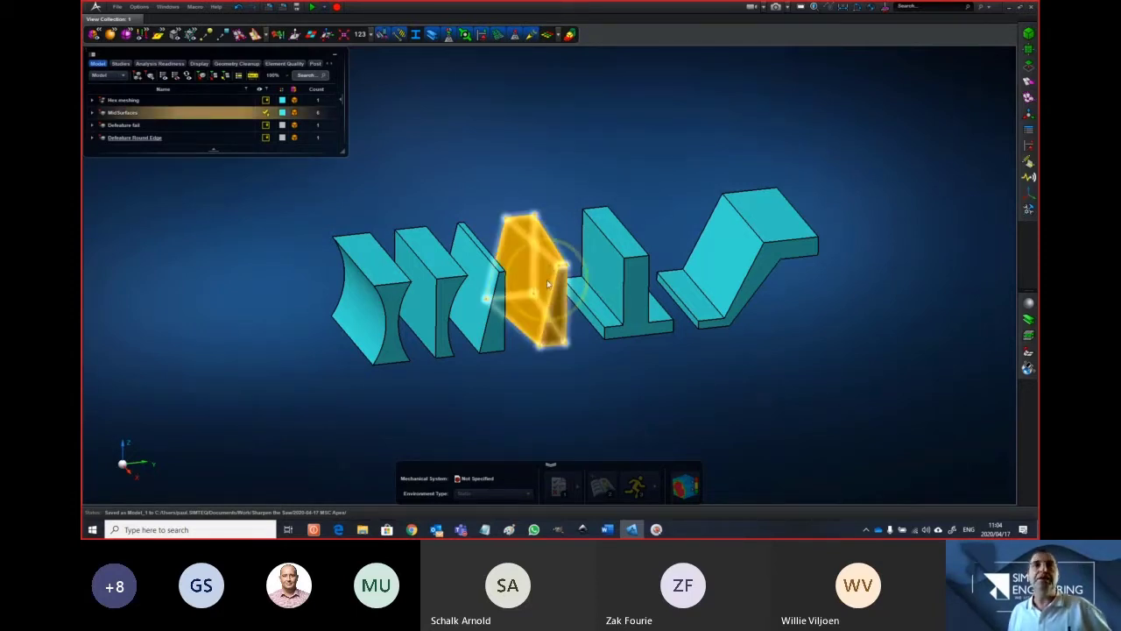
pyautogui.click(549, 283)
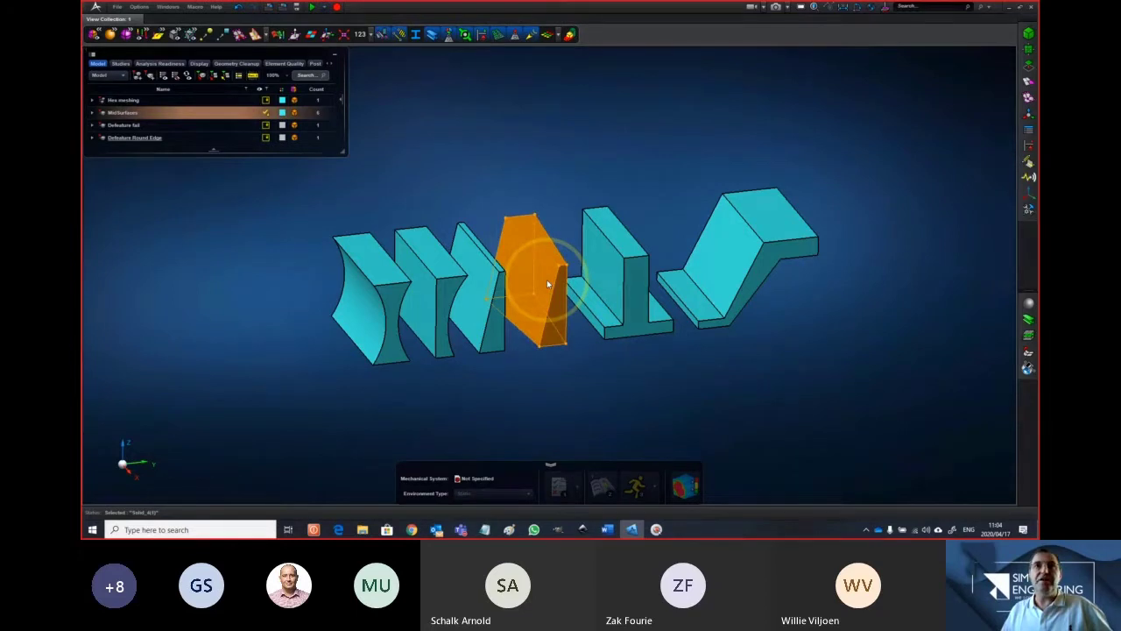
pyautogui.press('Delete')
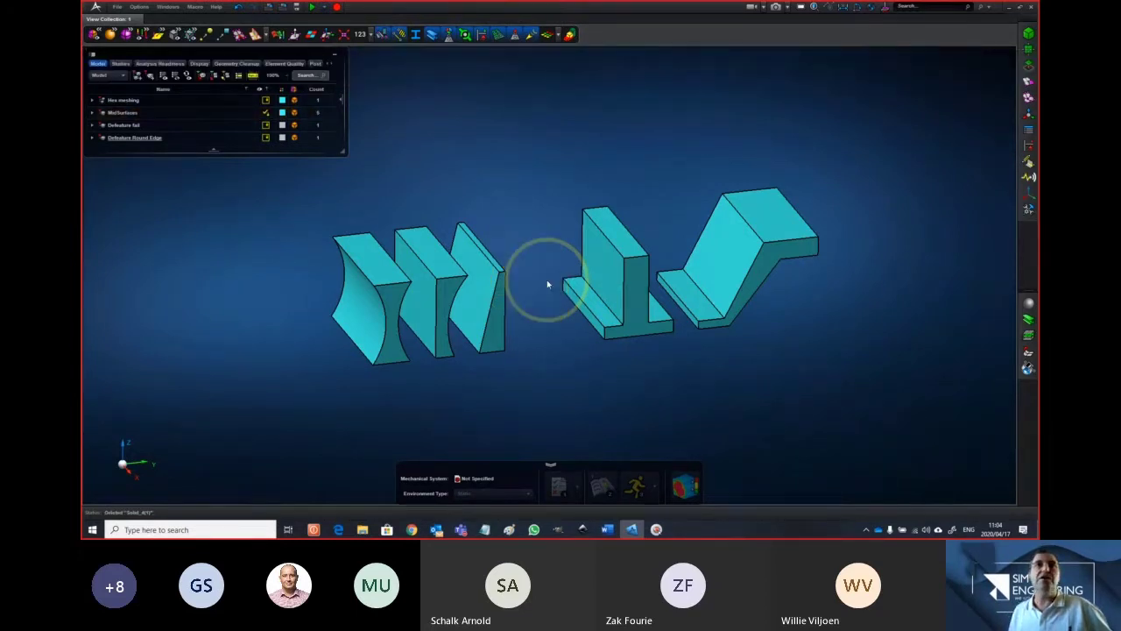
pyautogui.click(238, 7)
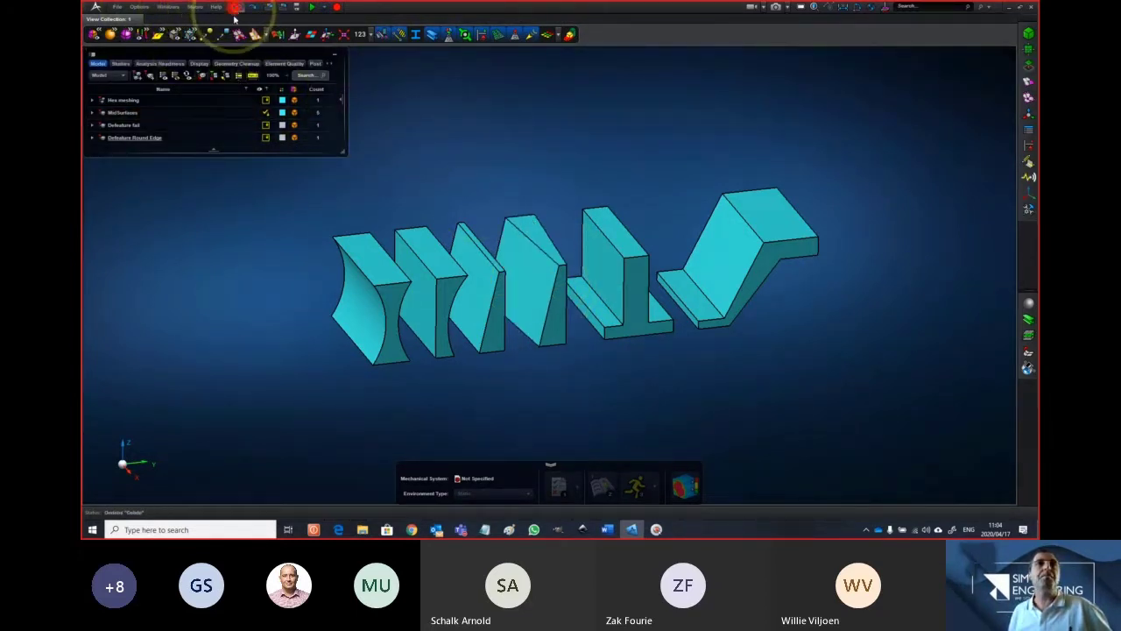
# Start the MidSurface geometry editing tool and choose the AutoOffset method after trying Fixed Distance Face Offset
pyautogui.click(1028, 65)
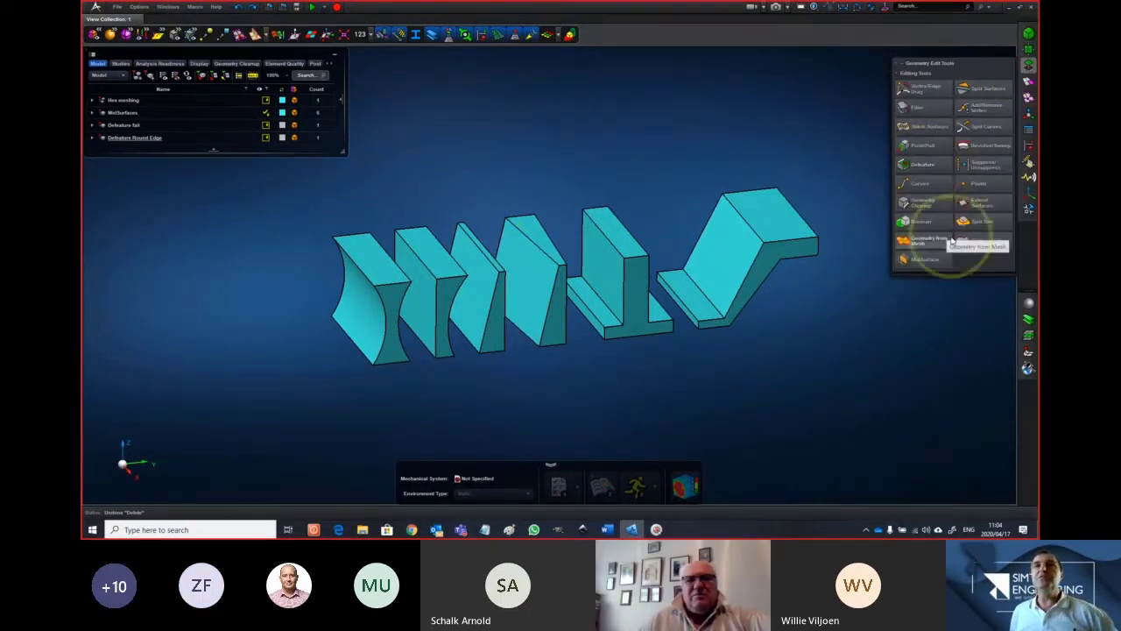
pyautogui.click(939, 261)
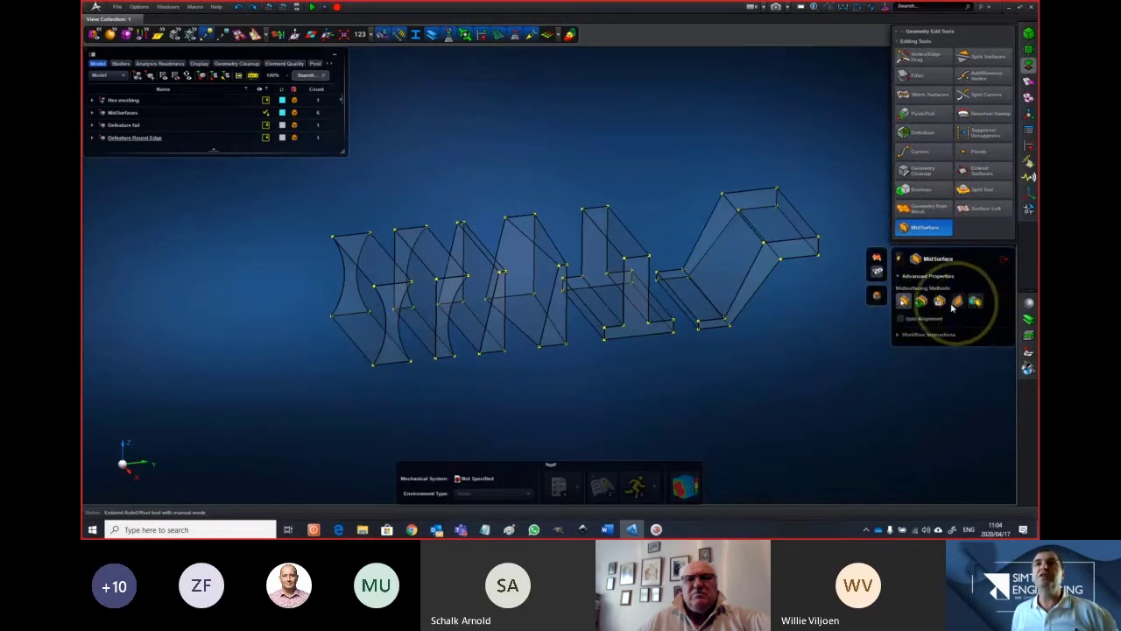
pyautogui.moveTo(766, 398); pyautogui.dragTo(769, 406, button='middle')
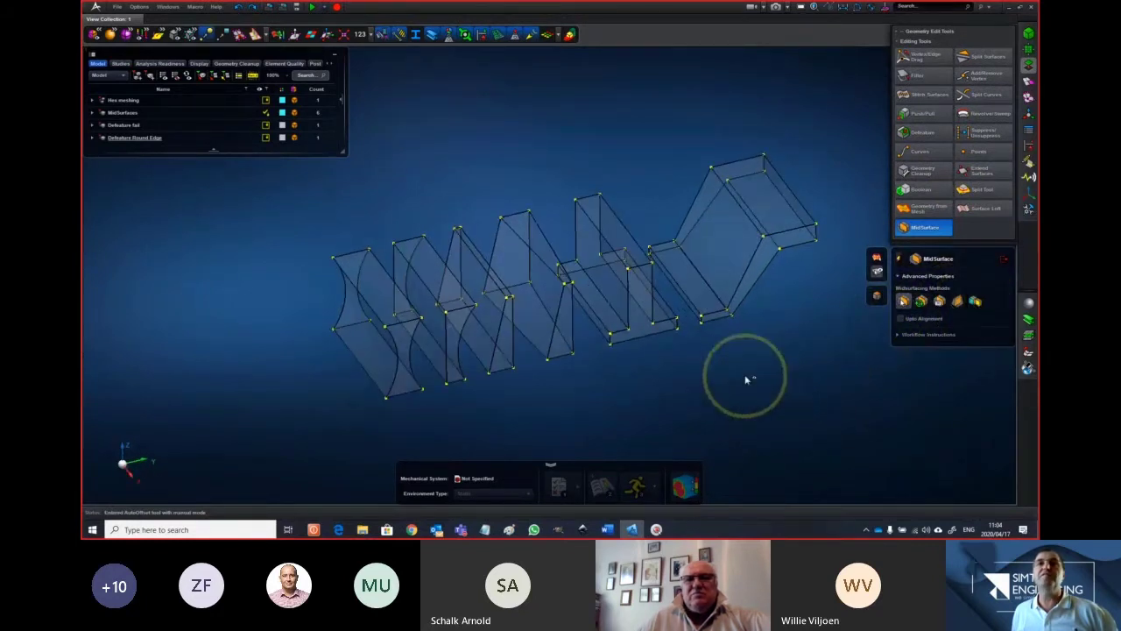
pyautogui.scroll(3, 744, 373)
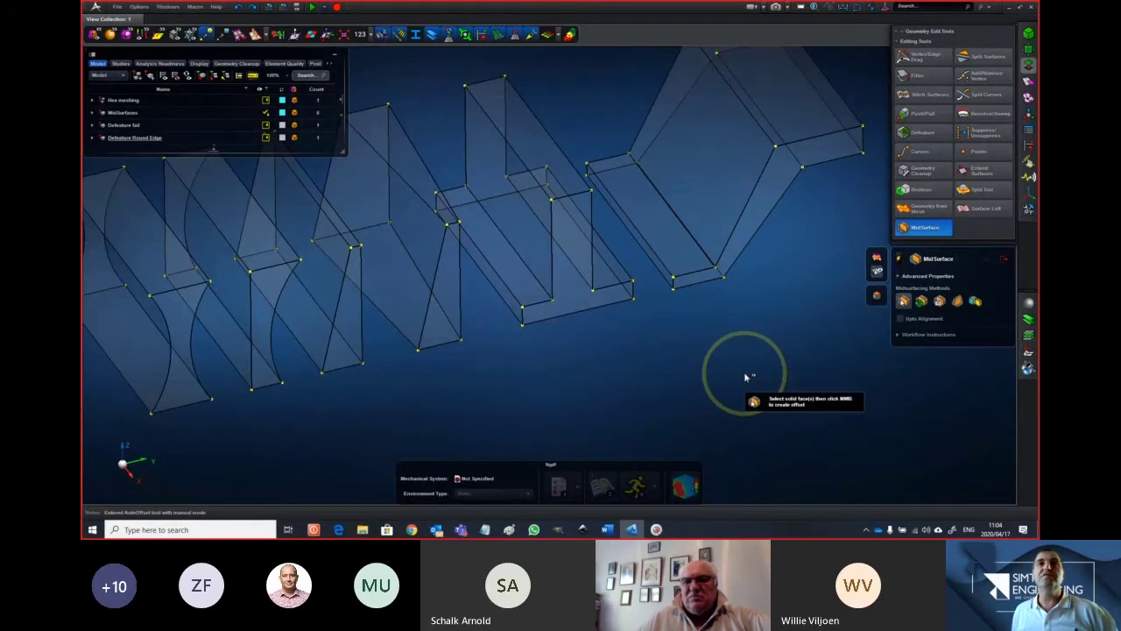
pyautogui.scroll(-4, 744, 371)
pyautogui.scroll(-1, 745, 372)
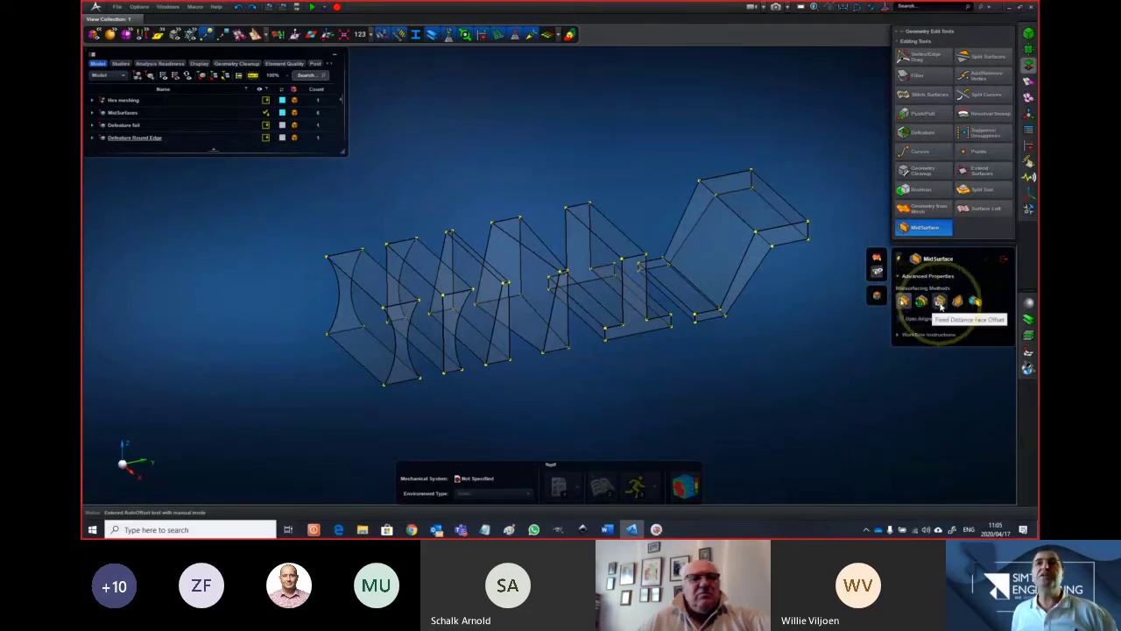
pyautogui.click(938, 302)
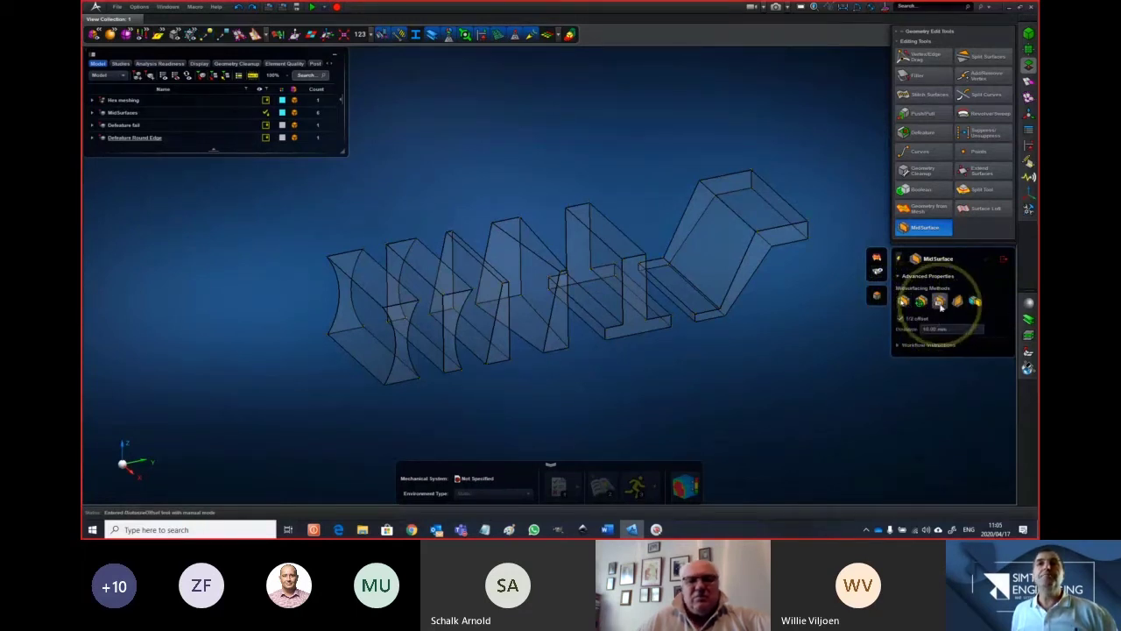
pyautogui.click(903, 301)
pyautogui.click(905, 302)
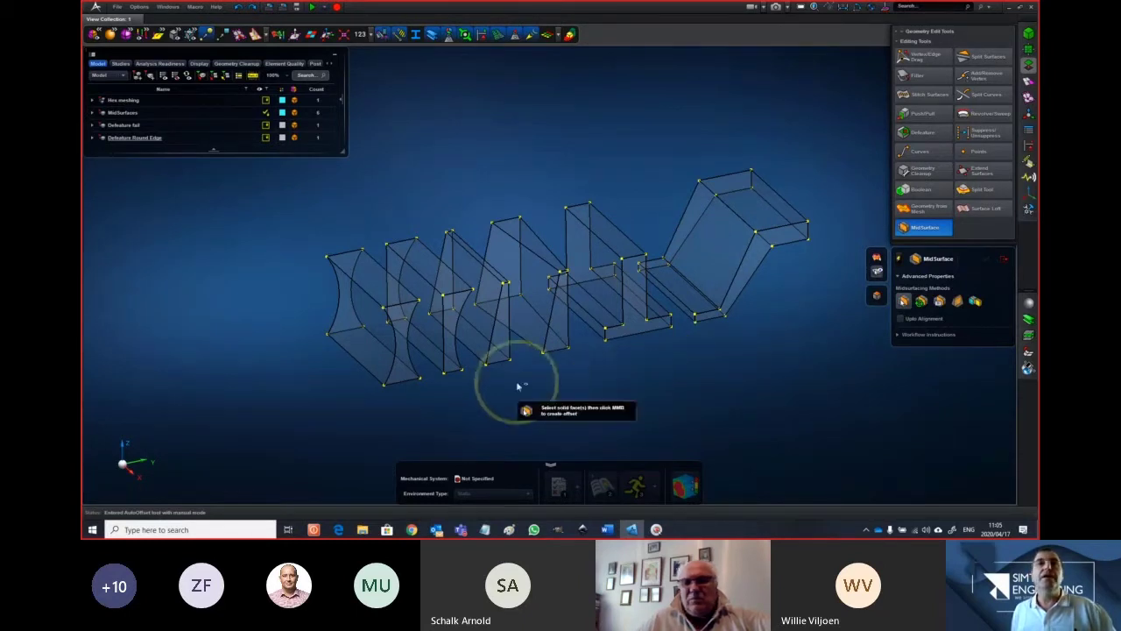
# Create a mid surface from the outer concave face of the first solid and set its offset to 0.00 mm
pyautogui.scroll(2, 517, 385)
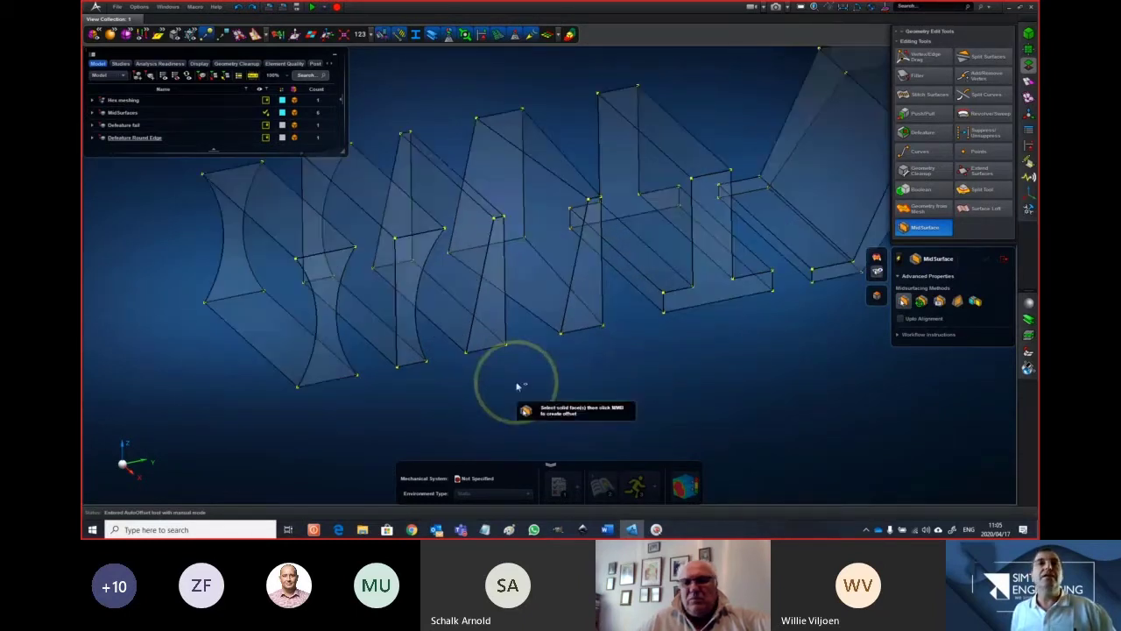
pyautogui.click(296, 322)
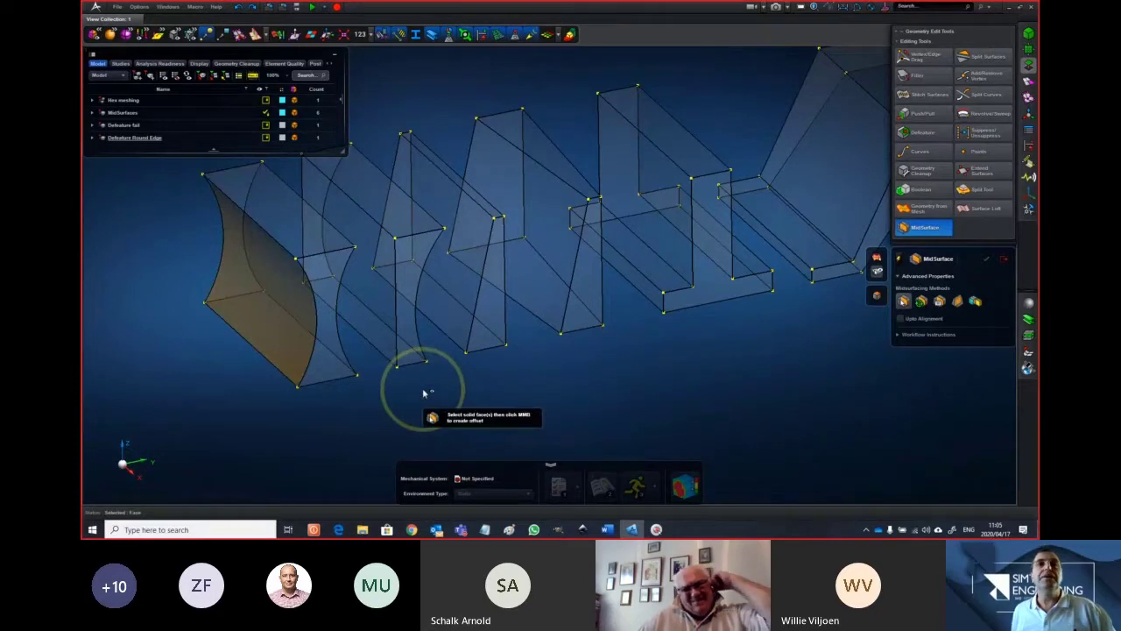
pyautogui.middleClick(425, 394)
pyautogui.moveTo(411, 393); pyautogui.dragTo(411, 391, button='middle')
pyautogui.moveTo(411, 391); pyautogui.dragTo(458, 371, button='right')
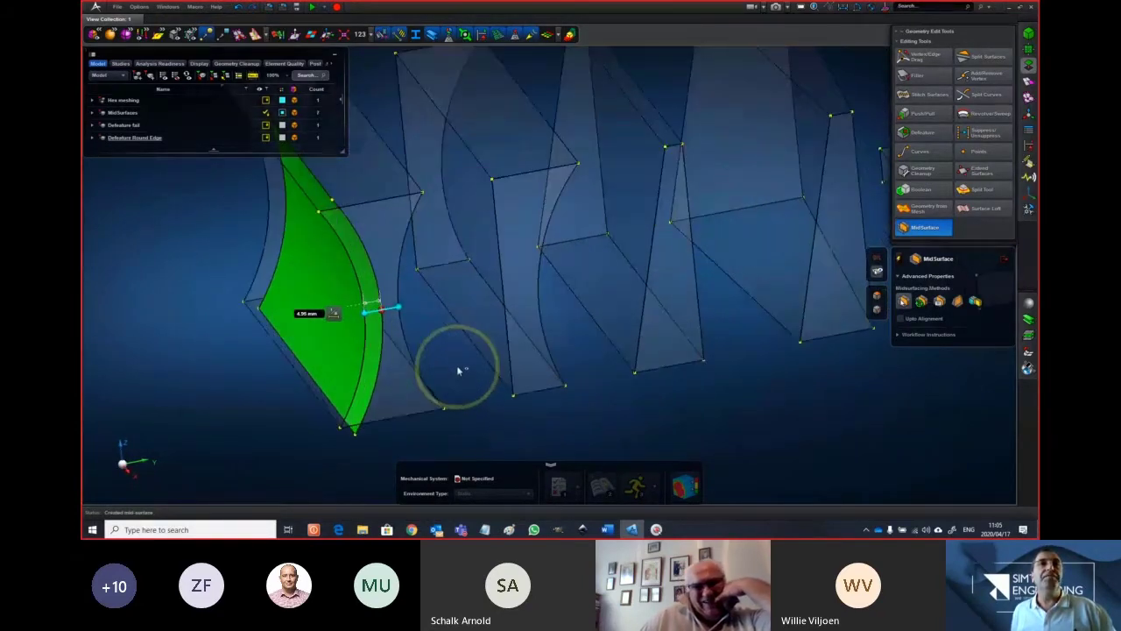
pyautogui.click(365, 312)
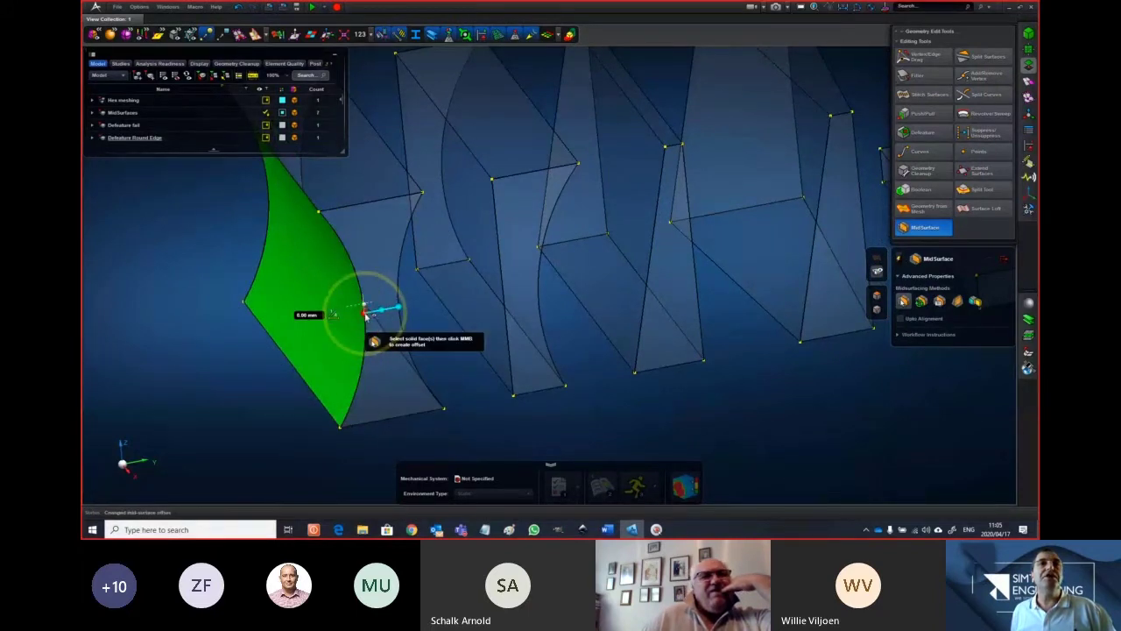
# Try different offsets for the first solid's mid surface, including 13.24 mm near its lower corner, and return it to the outer concave face
pyautogui.moveTo(382, 314); pyautogui.dragTo(387, 313)
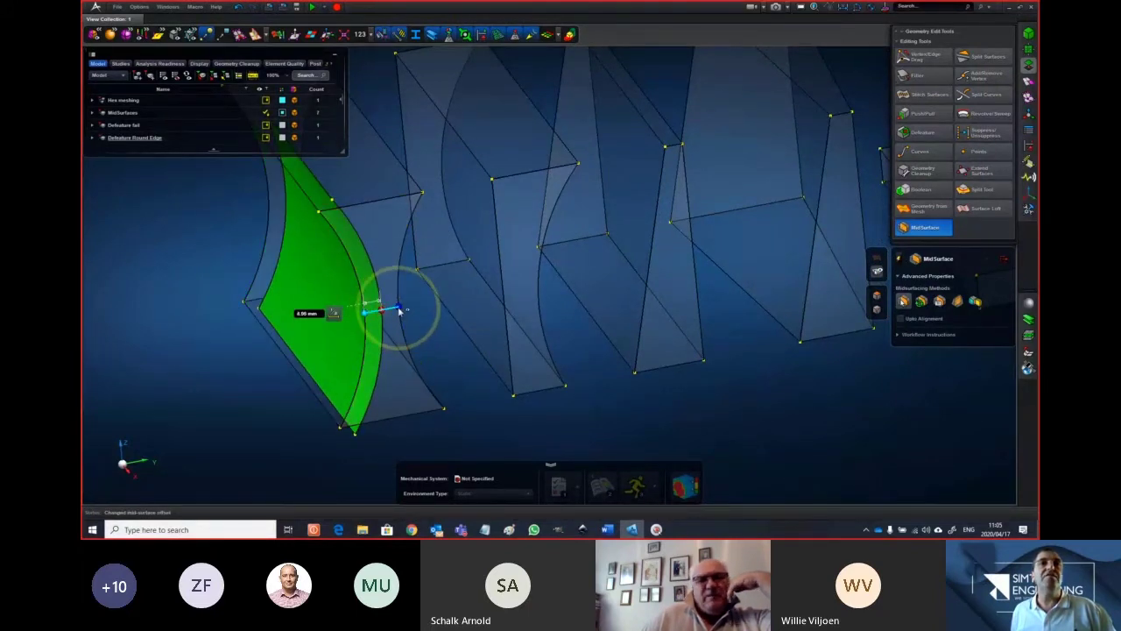
pyautogui.click(342, 426)
pyautogui.click(418, 383)
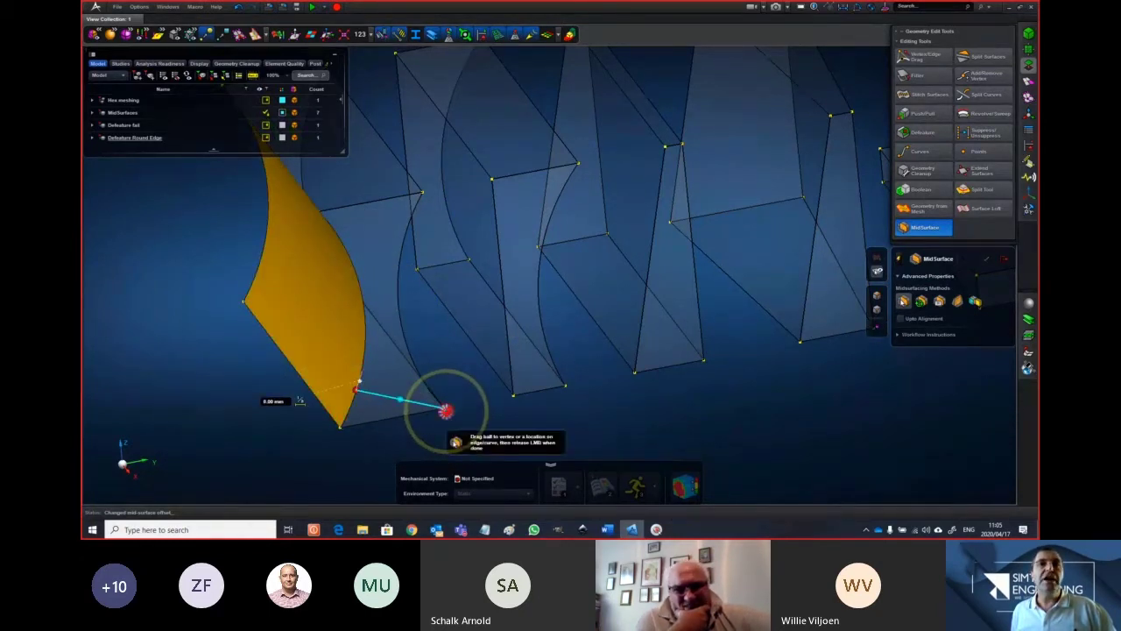
pyautogui.moveTo(446, 411); pyautogui.dragTo(401, 401)
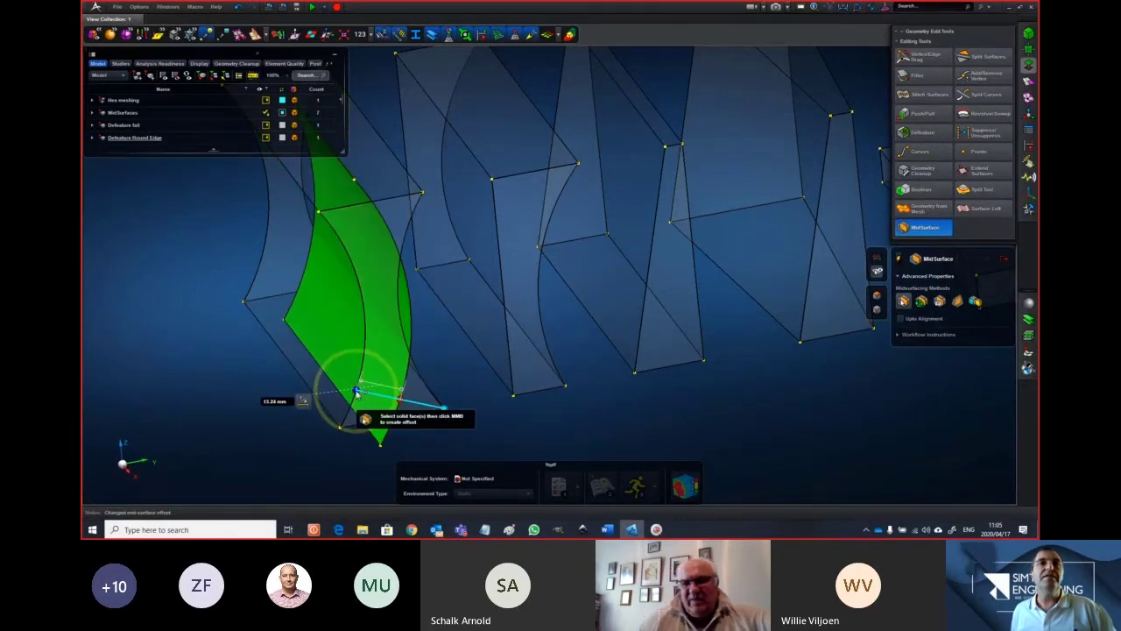
pyautogui.click(355, 391)
pyautogui.moveTo(441, 437); pyautogui.dragTo(440, 433, button='middle')
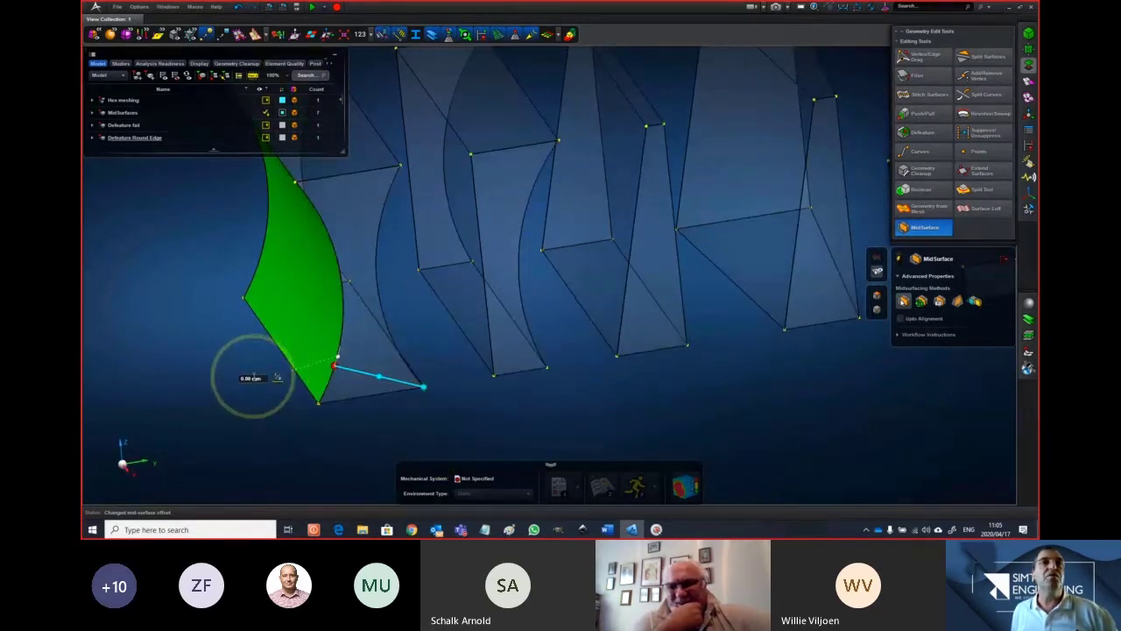
# Set the first solid's mid surface offset to 5 mm and undo the last two offset changes
pyautogui.write('5')
pyautogui.press('KP_Enter')
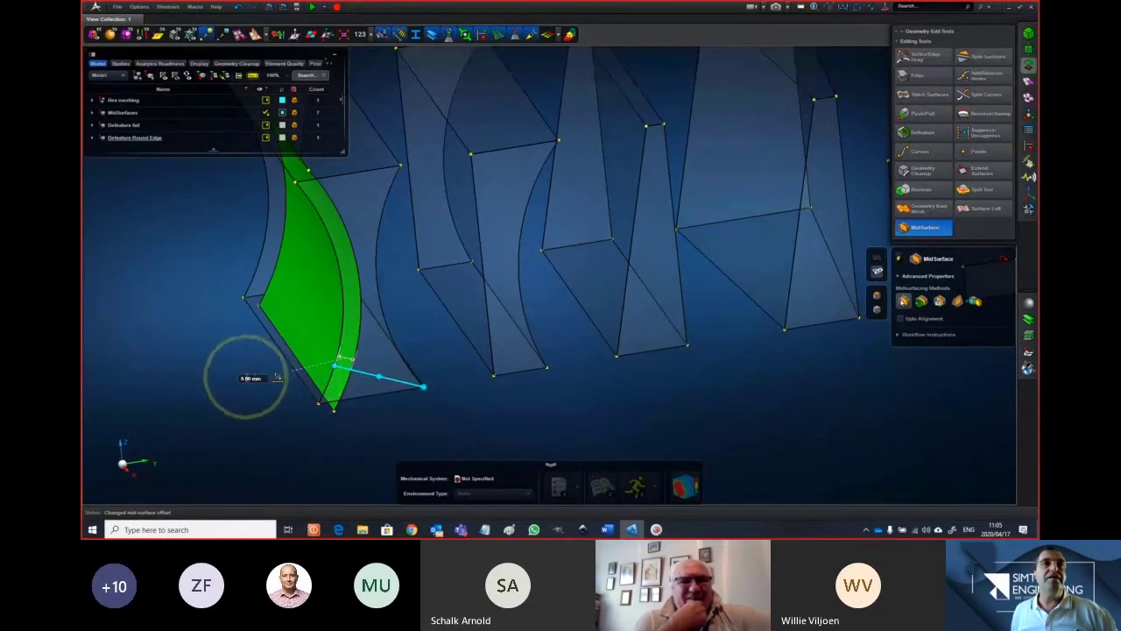
pyautogui.click(939, 301)
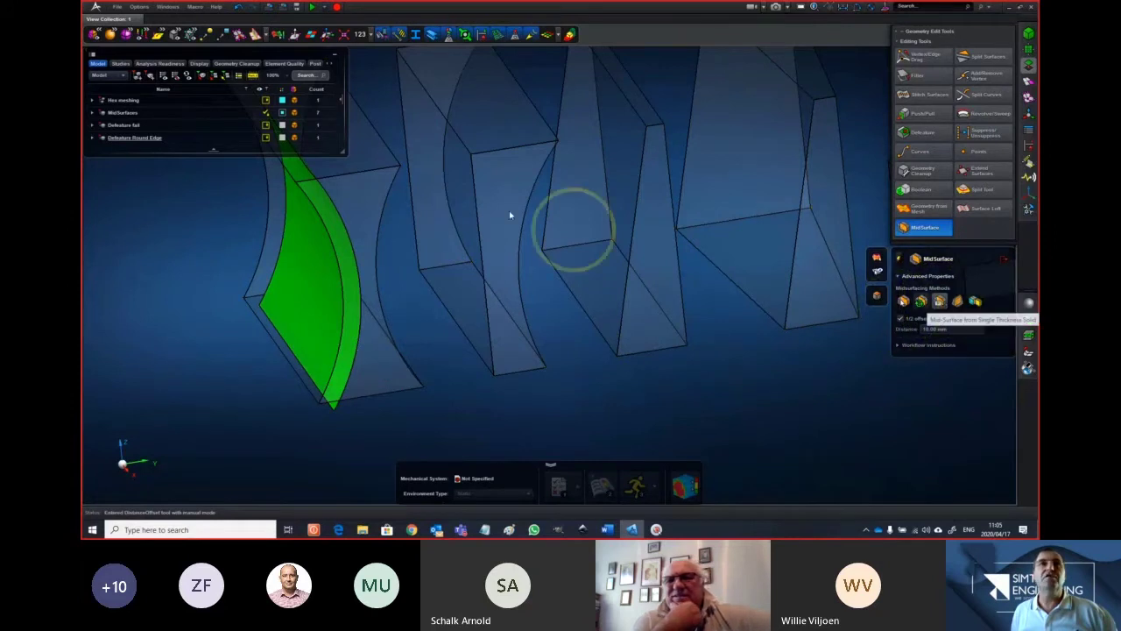
pyautogui.click(238, 7)
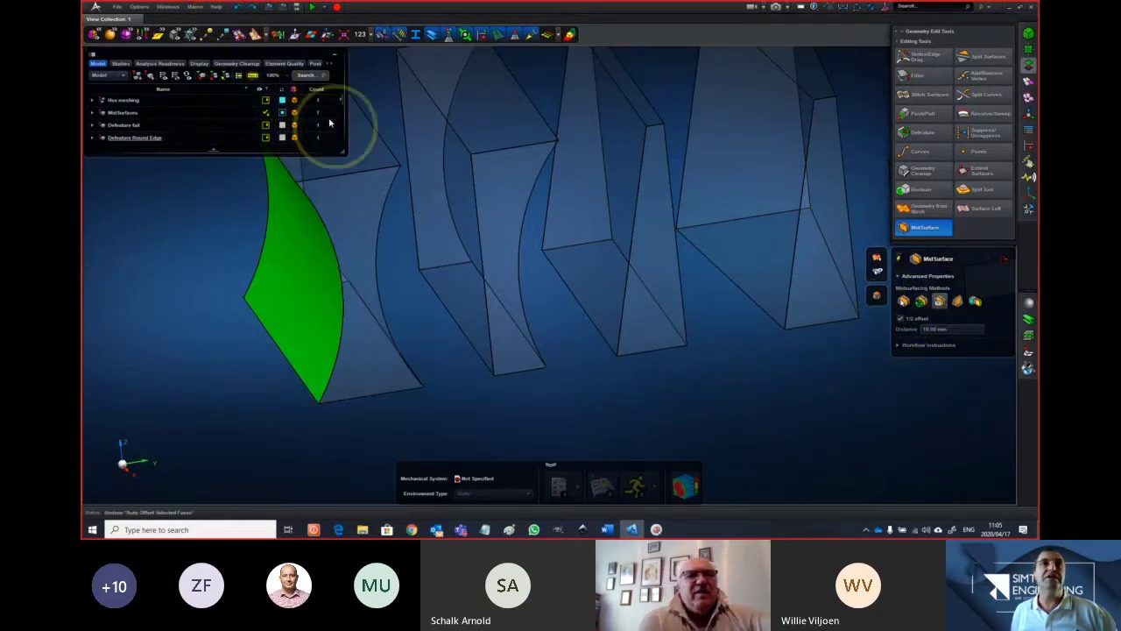
pyautogui.click(237, 8)
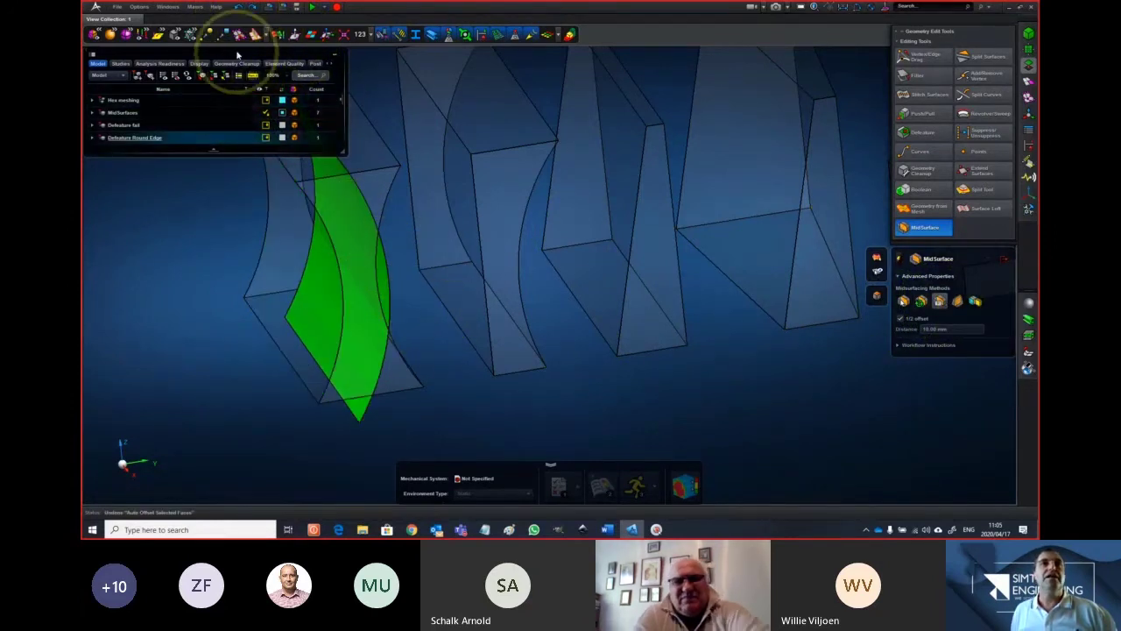
# Expand the MidSurfaces part and delete the mid surface Surface 1
pyautogui.click(97, 113)
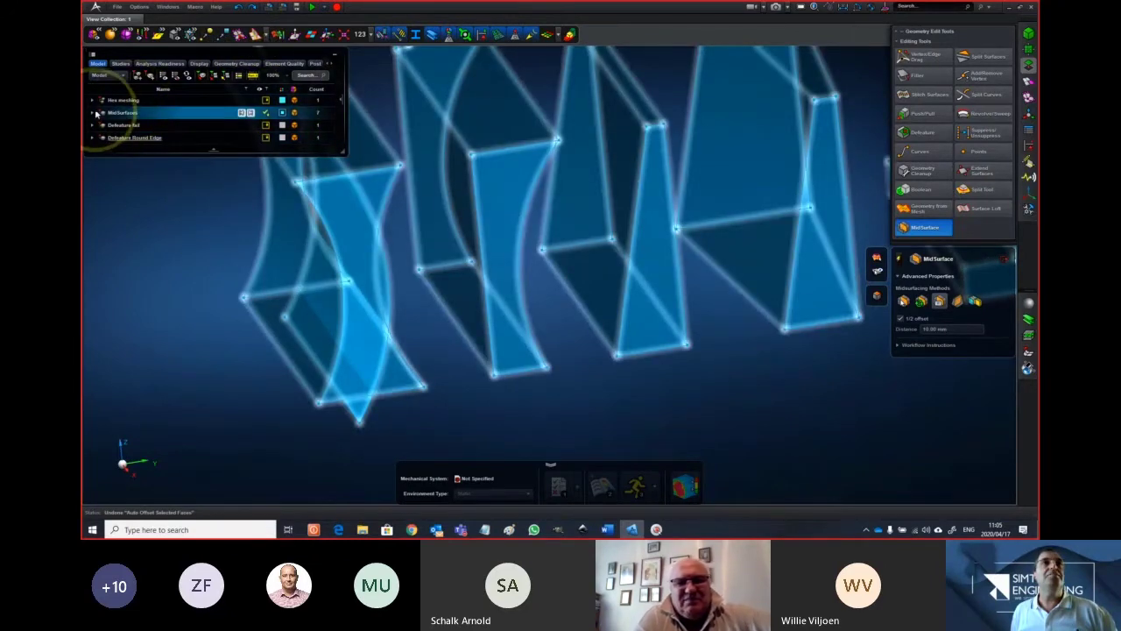
pyautogui.click(92, 113)
pyautogui.click(132, 199)
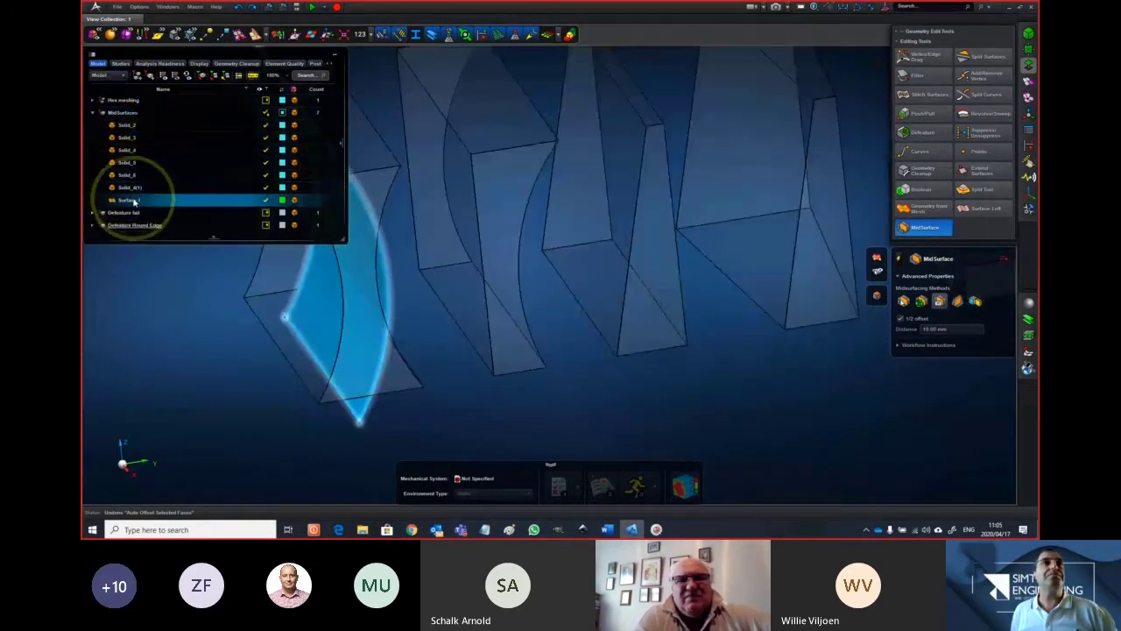
pyautogui.rightClick(147, 202)
pyautogui.click(153, 311)
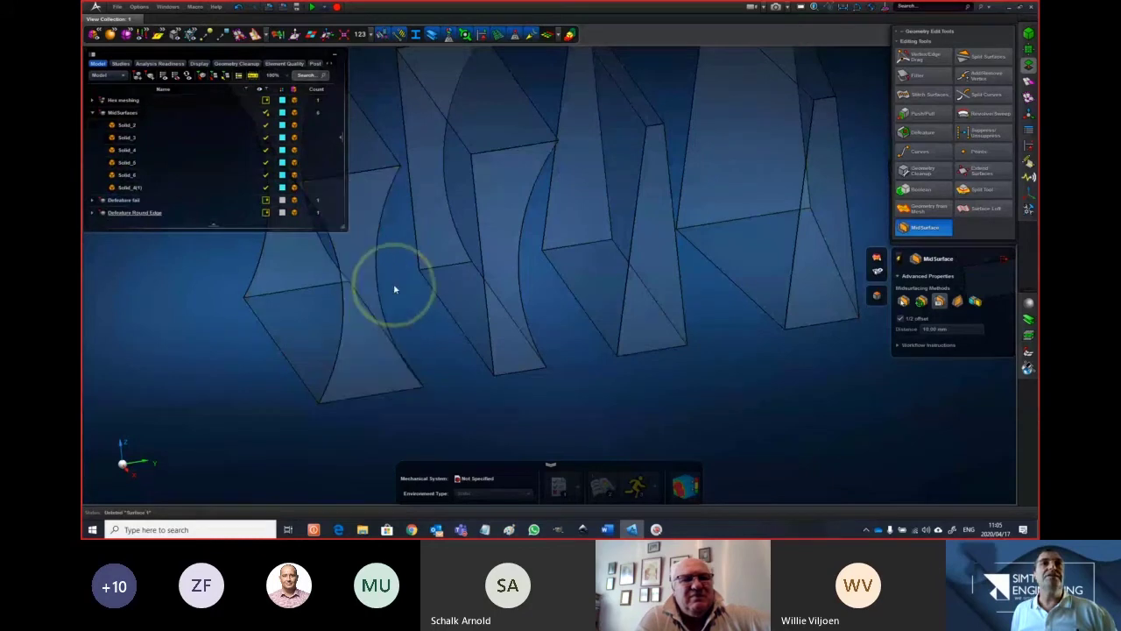
# Create an AutoOffset mid surface from the flat side face of the second solid and undo it
pyautogui.moveTo(394, 288); pyautogui.dragTo(257, 364, button='right')
pyautogui.moveTo(279, 386)
pyautogui.mouseDown(button='middle')
pyautogui.moveTo(290, 391)
pyautogui.moveTo(269, 400)
pyautogui.mouseUp(button='middle')
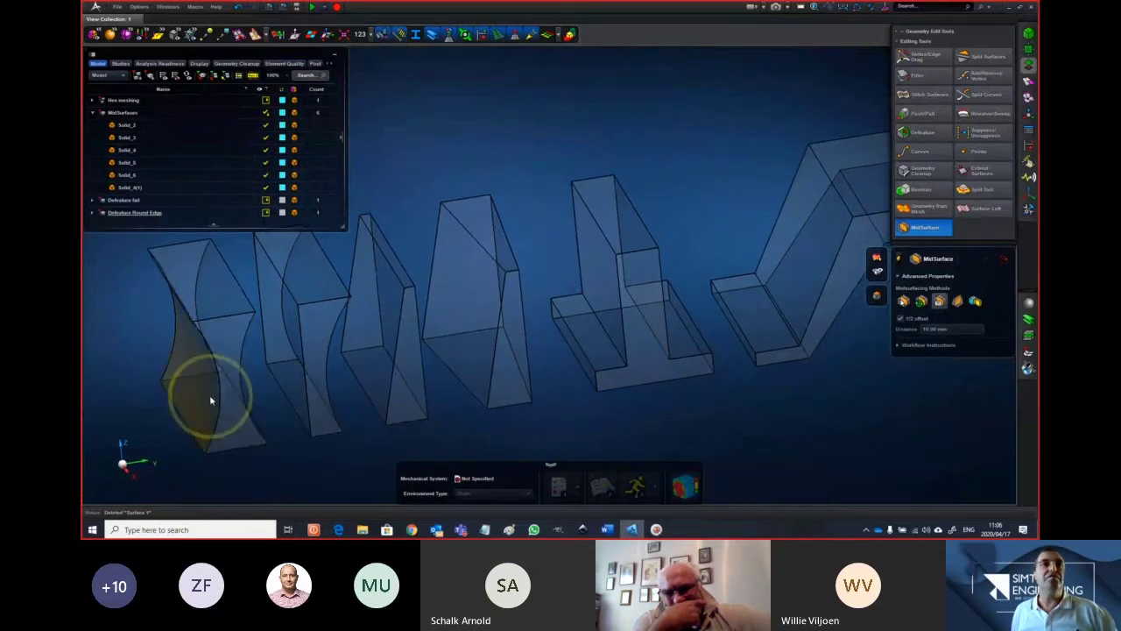
pyautogui.click(900, 302)
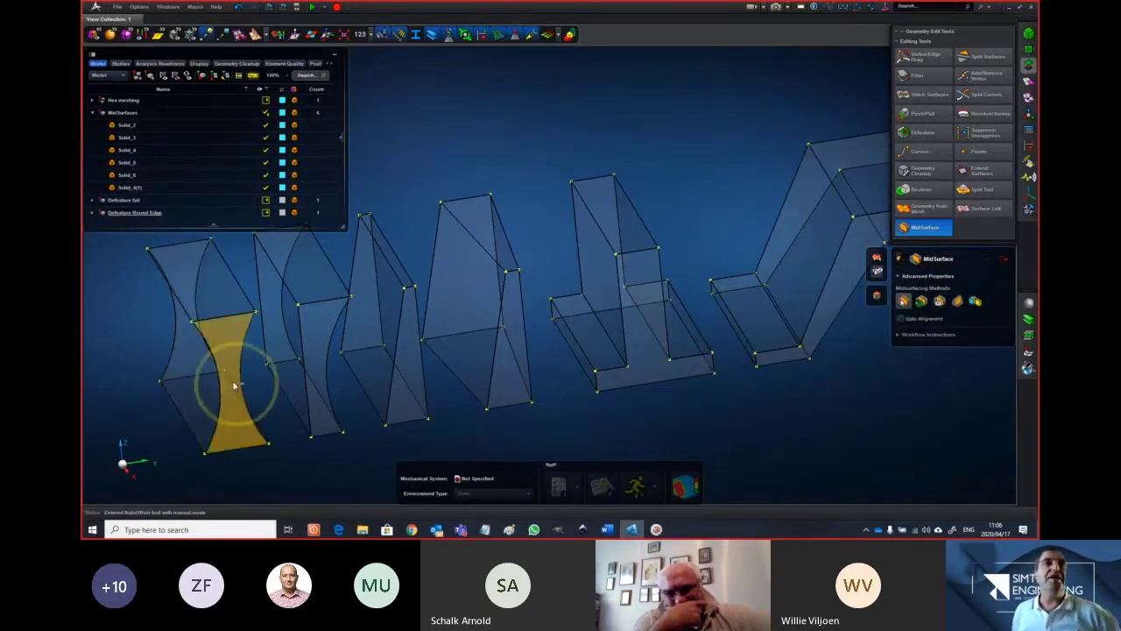
pyautogui.click(289, 349)
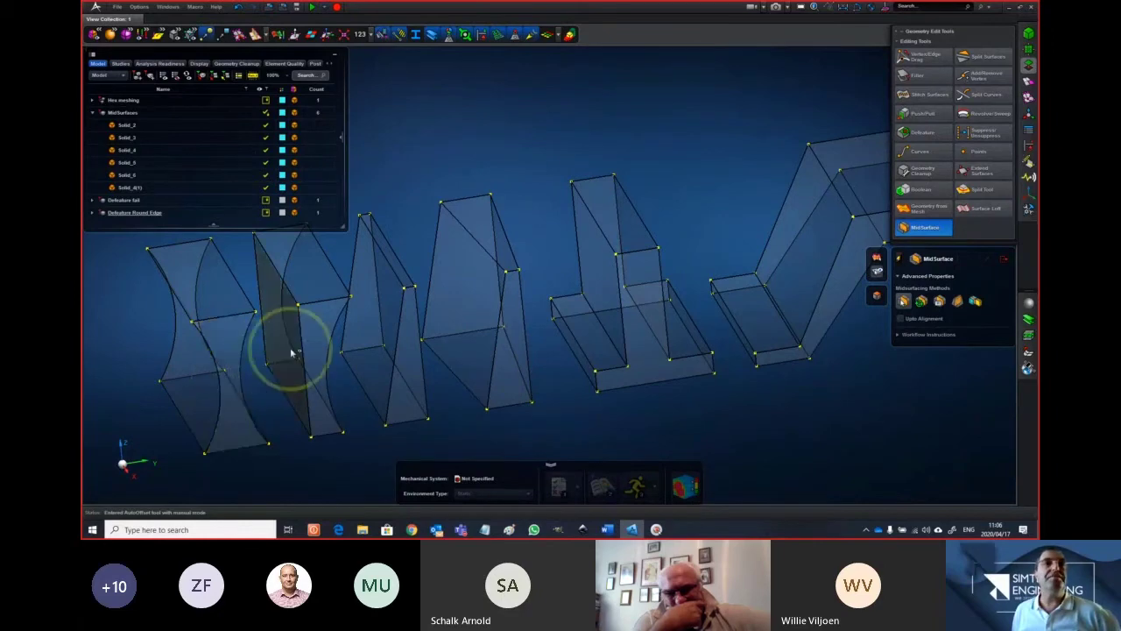
pyautogui.click(353, 440)
pyautogui.moveTo(351, 446); pyautogui.dragTo(478, 421, button='right')
pyautogui.moveTo(478, 420); pyautogui.dragTo(474, 422, button='middle')
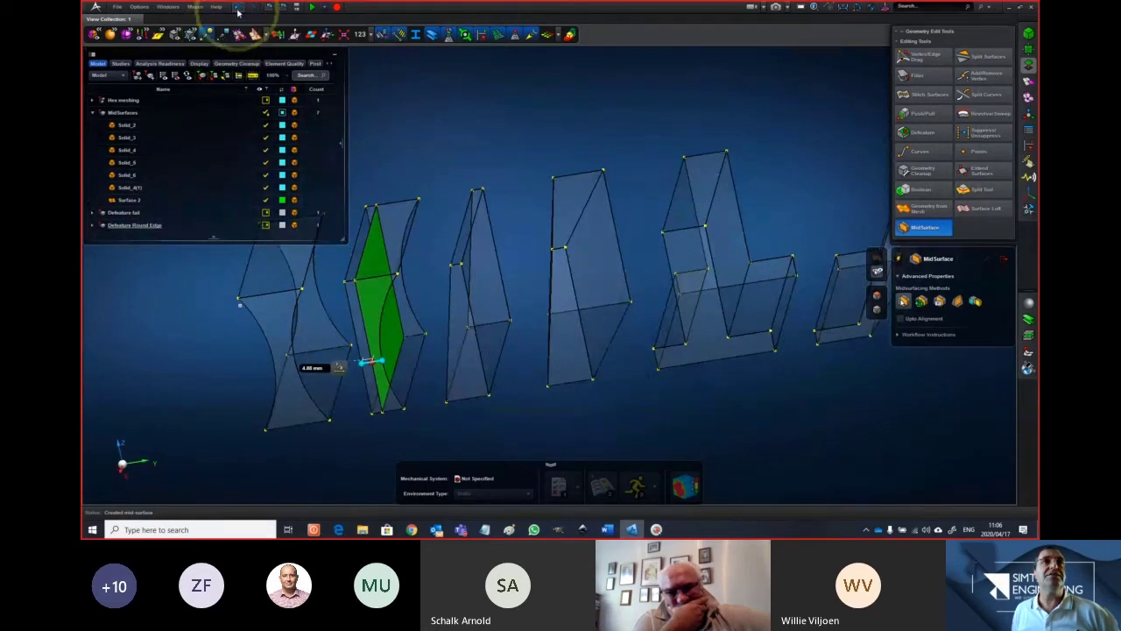
pyautogui.click(238, 8)
# Create an AutoOffset mid surface from the curved face of the second solid and undo it
pyautogui.click(391, 315)
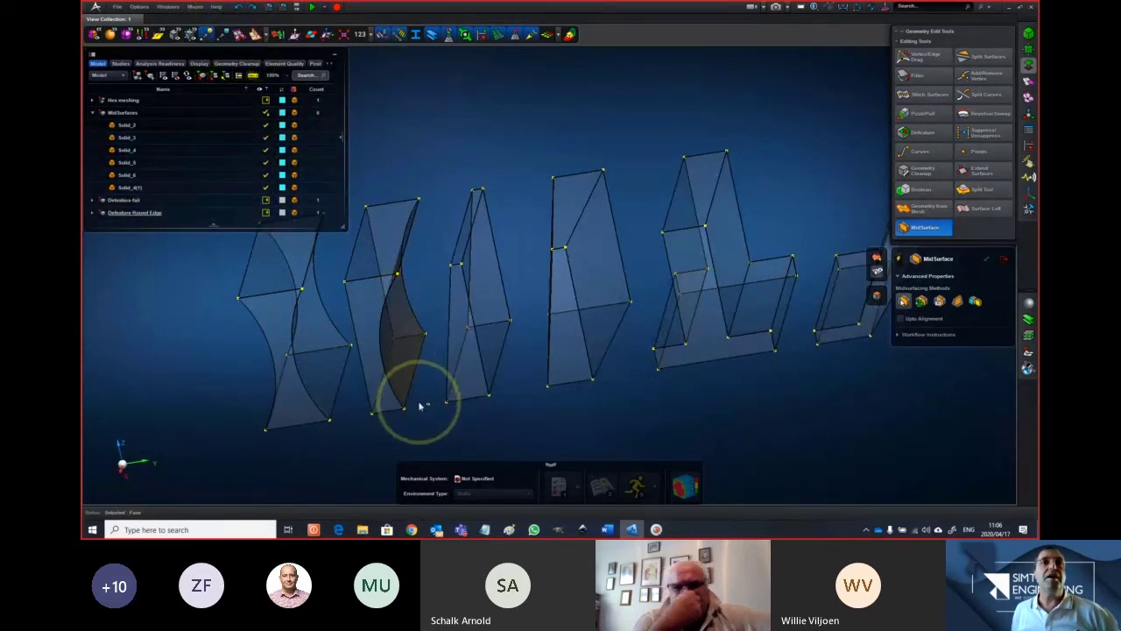
pyautogui.middleClick(421, 400)
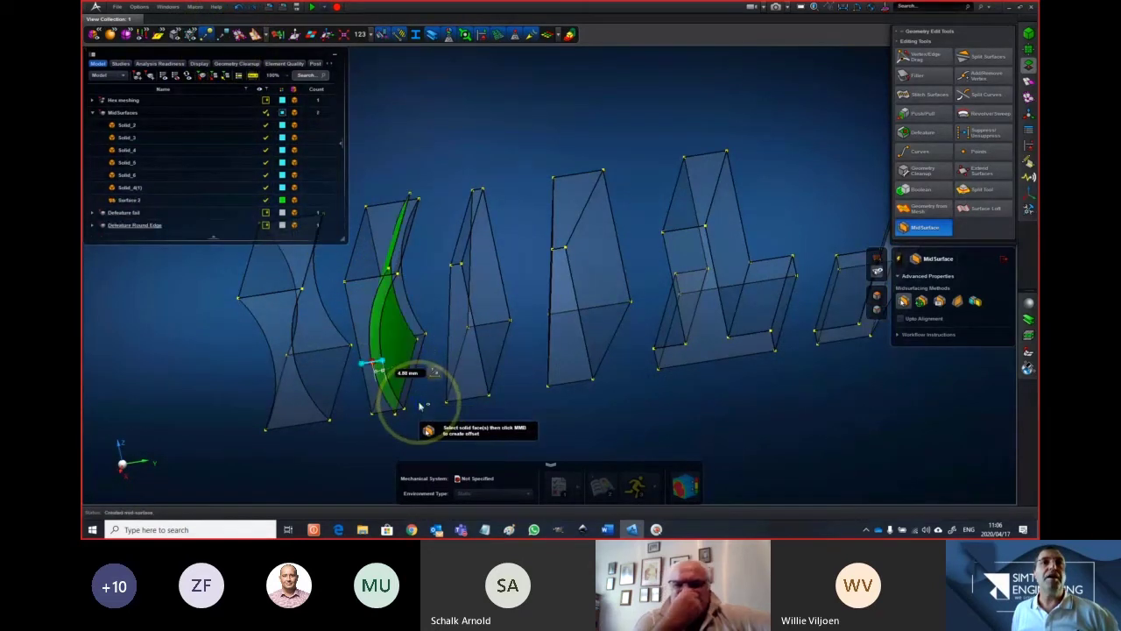
pyautogui.click(238, 6)
# Create mid surfaces for all six solids at once with the single thickness solid method and Auto Assign Thickness
pyautogui.moveTo(390, 192); pyautogui.dragTo(373, 223, button='middle')
pyautogui.scroll(-3, 377, 186)
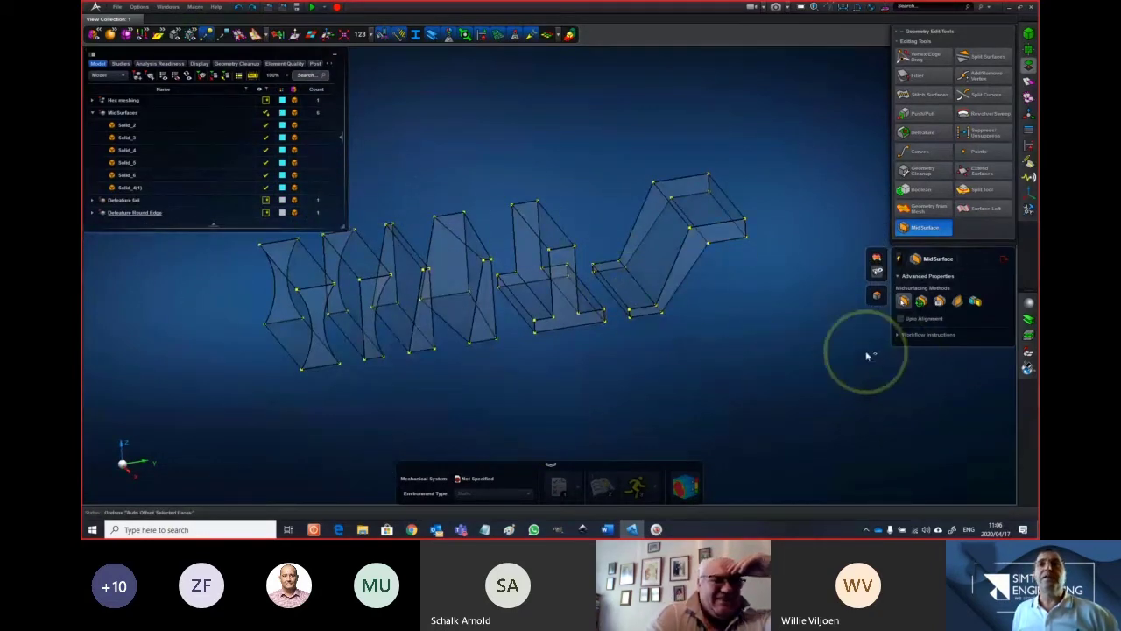
pyautogui.click(922, 301)
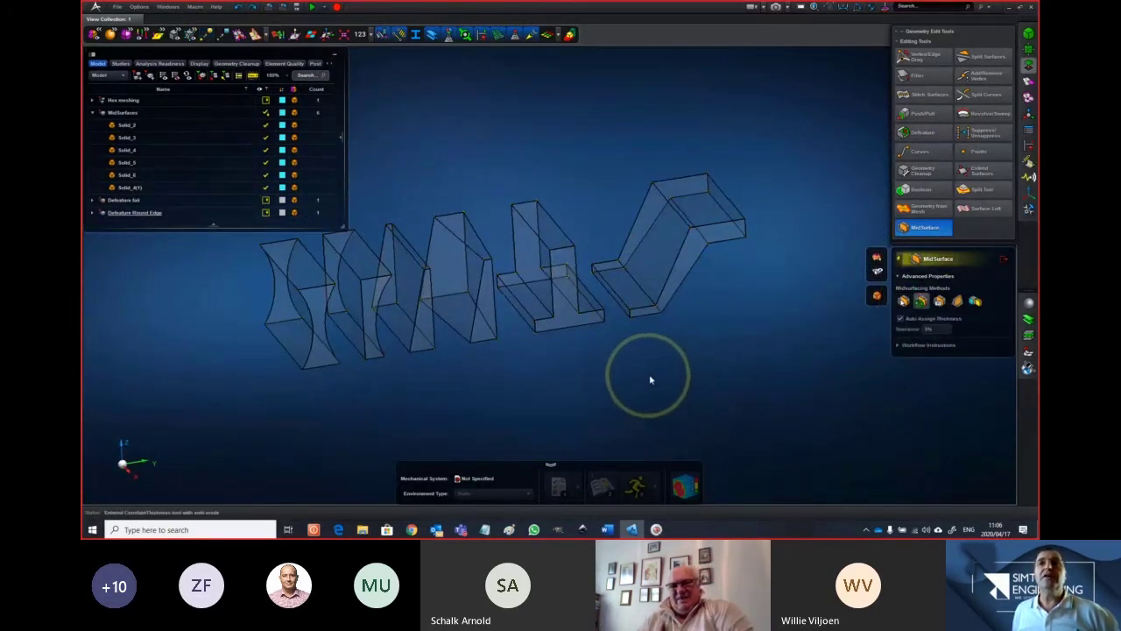
pyautogui.moveTo(650, 379); pyautogui.dragTo(658, 380, button='middle')
pyautogui.scroll(-3, 659, 379)
pyautogui.moveTo(752, 221); pyautogui.dragTo(393, 408)
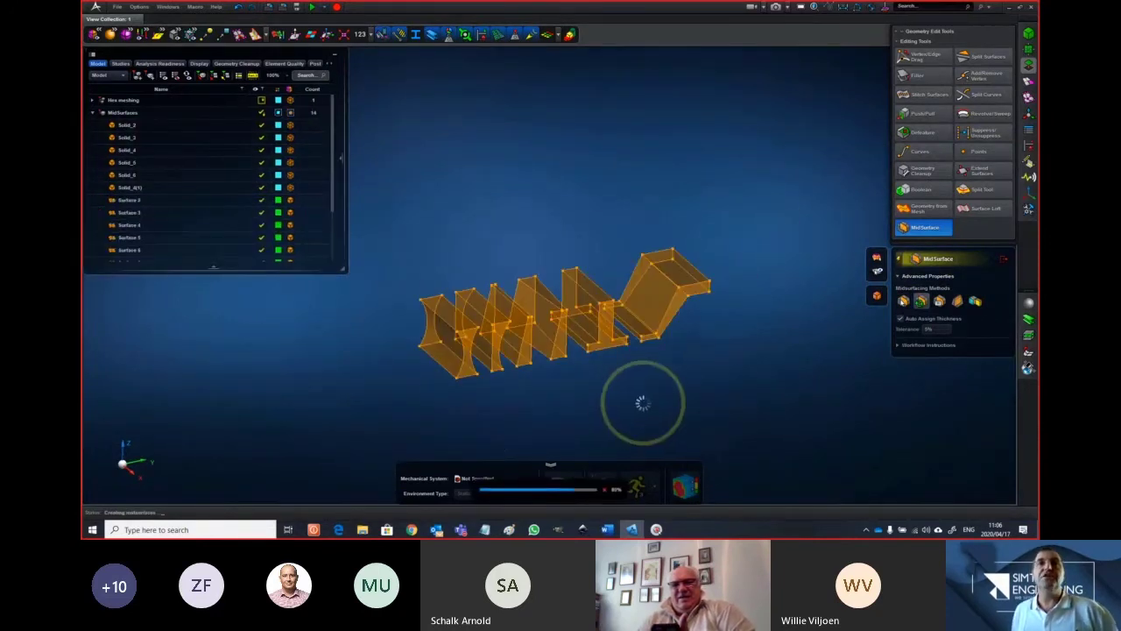
# Inspect the thickness-coloured mid surfaces of all solids and undo their creation
pyautogui.moveTo(661, 396)
pyautogui.mouseDown(button='middle')
pyautogui.moveTo(635, 380)
pyautogui.moveTo(626, 389)
pyautogui.moveTo(657, 355)
pyautogui.moveTo(651, 345)
pyautogui.moveTo(653, 400)
pyautogui.mouseUp(button='middle')
pyautogui.scroll(3, 626, 389)
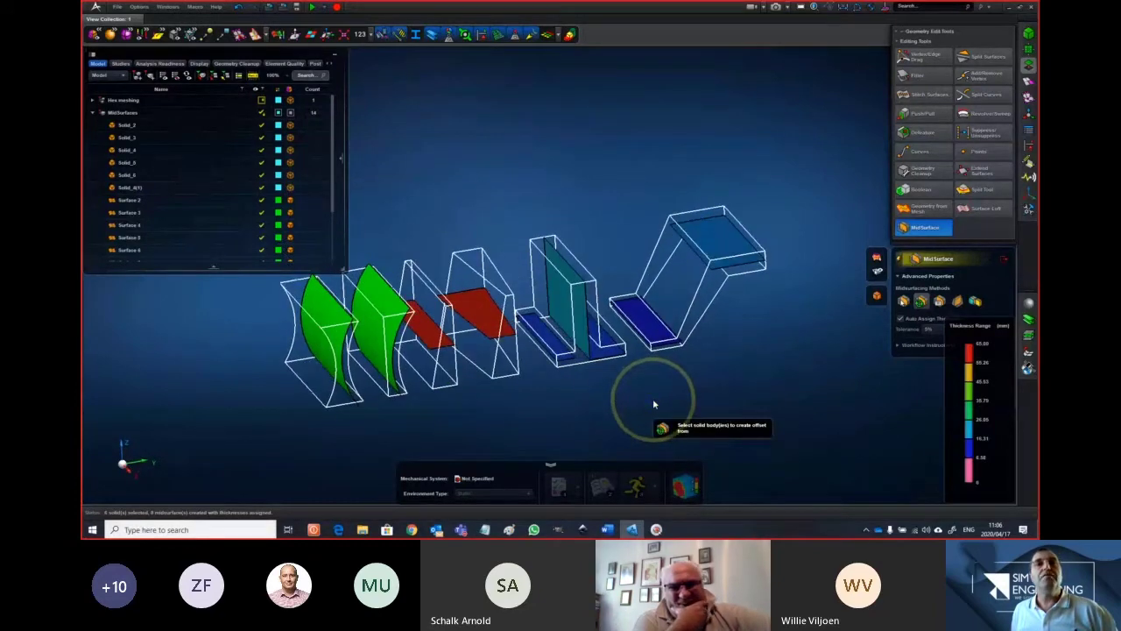
pyautogui.scroll(3, 654, 401)
pyautogui.scroll(-3, 654, 401)
pyautogui.moveTo(653, 402); pyautogui.dragTo(802, 348, button='middle')
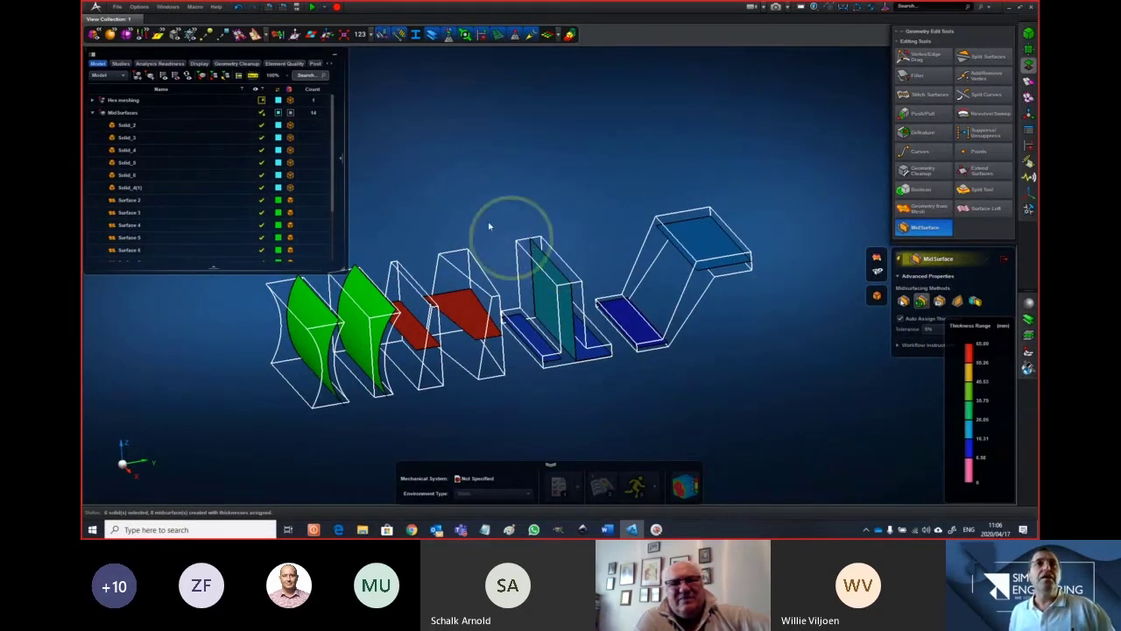
pyautogui.click(238, 8)
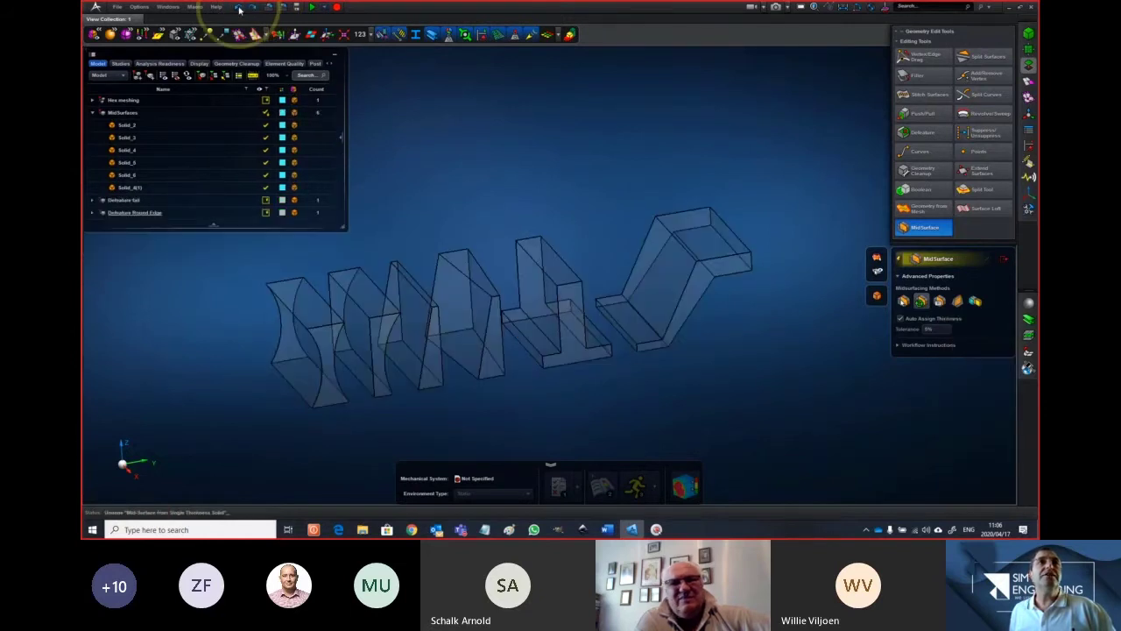
# Create a mid surface in the first solid with the Taper method, auto-pairing its outer concave face with the opposite face
pyautogui.click(958, 300)
pyautogui.moveTo(705, 381); pyautogui.dragTo(695, 380, button='middle')
pyautogui.scroll(2, 552, 408)
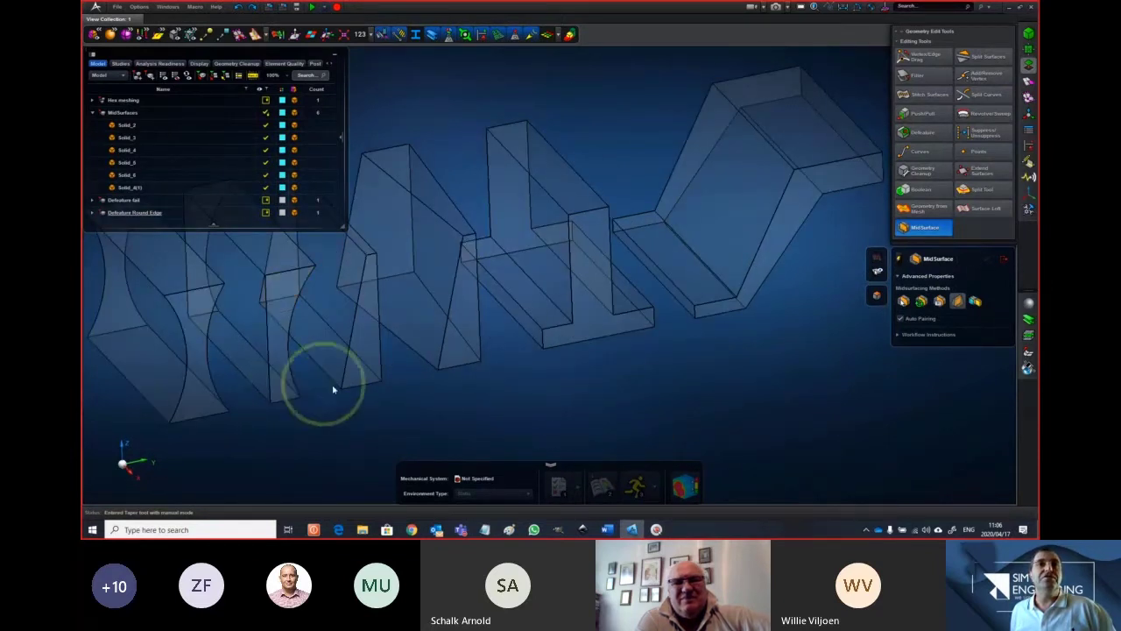
pyautogui.scroll(-2, 333, 388)
pyautogui.click(241, 378)
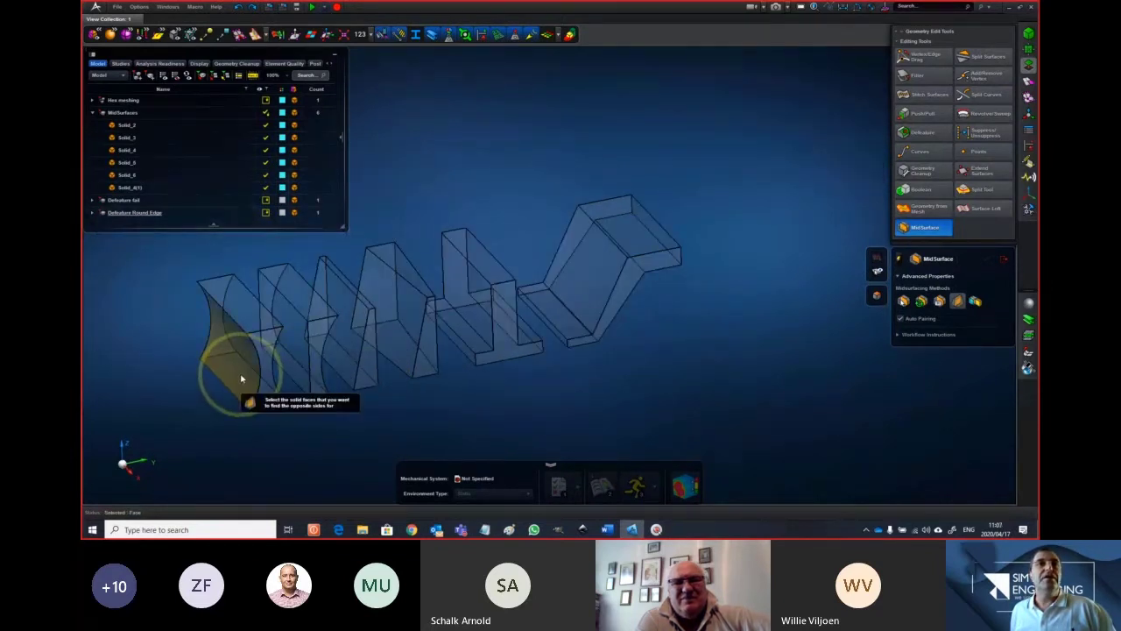
pyautogui.middleClick(377, 422)
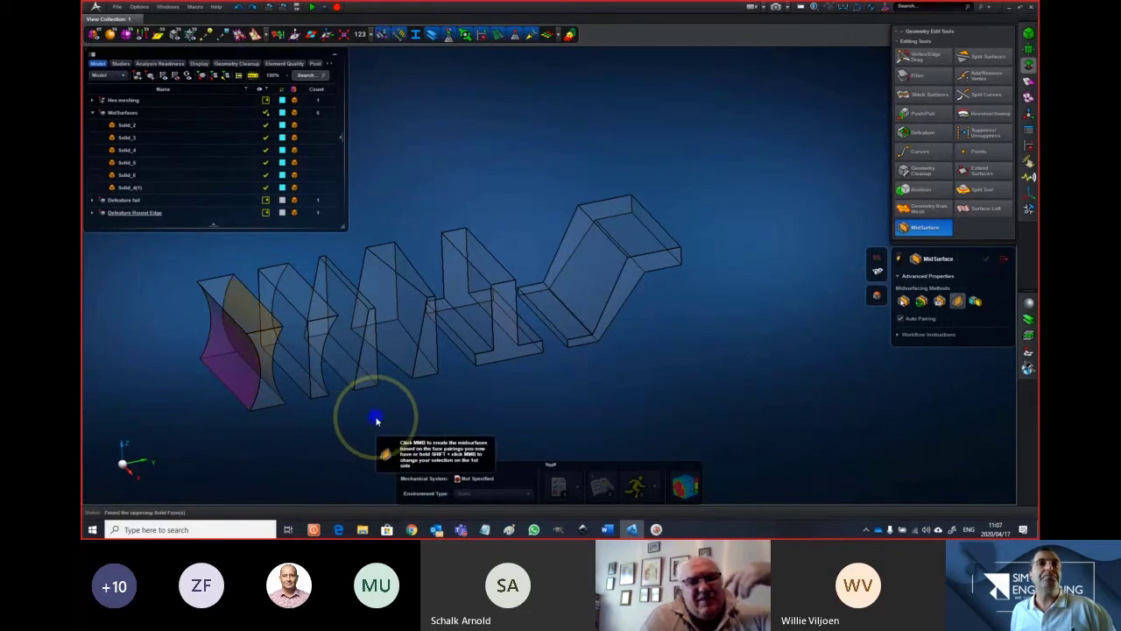
pyautogui.keyDown('ctrl'); pyautogui.moveTo(376, 421); pyautogui.dragTo(553, 395, button='middle'); pyautogui.keyUp('ctrl')
pyautogui.scroll(3, 443, 398)
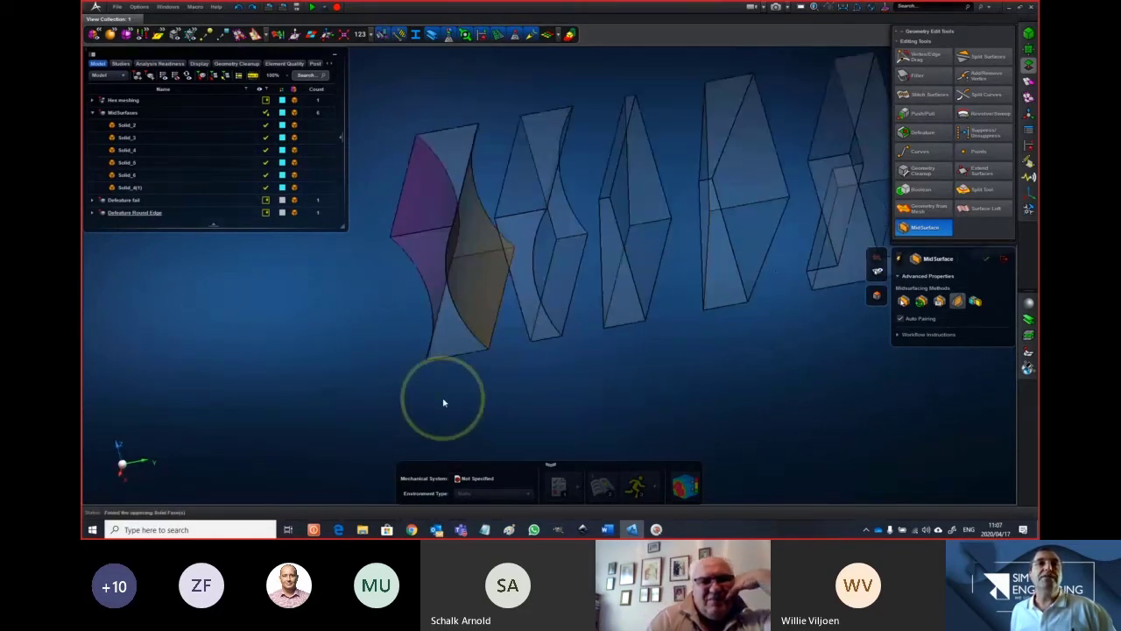
pyautogui.moveTo(460, 398); pyautogui.dragTo(488, 401, button='middle')
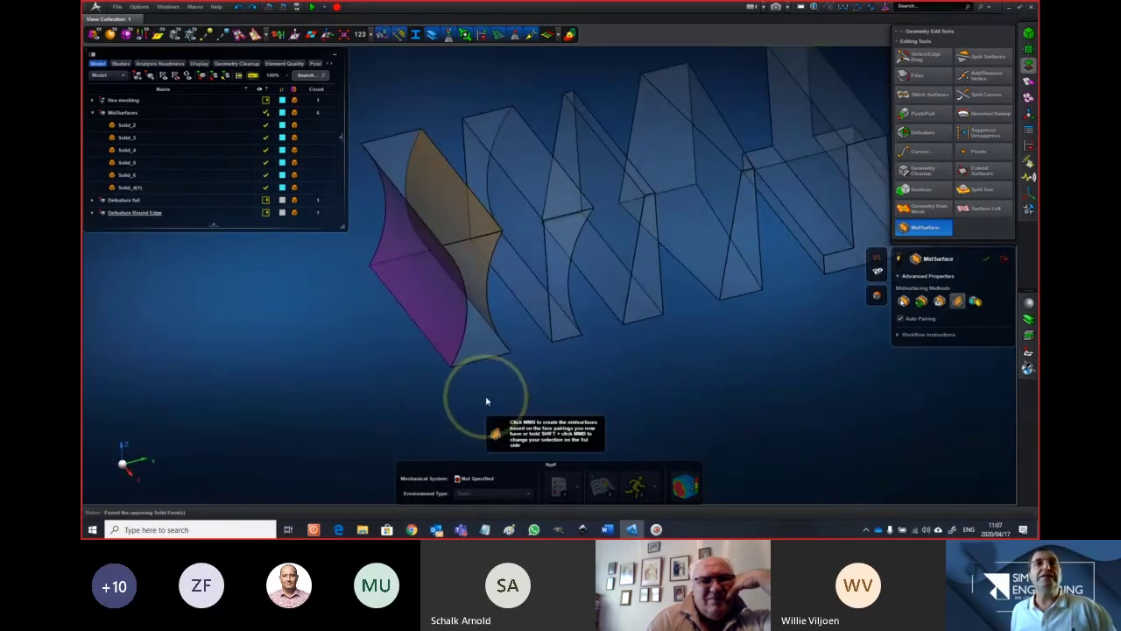
pyautogui.middleClick(487, 399)
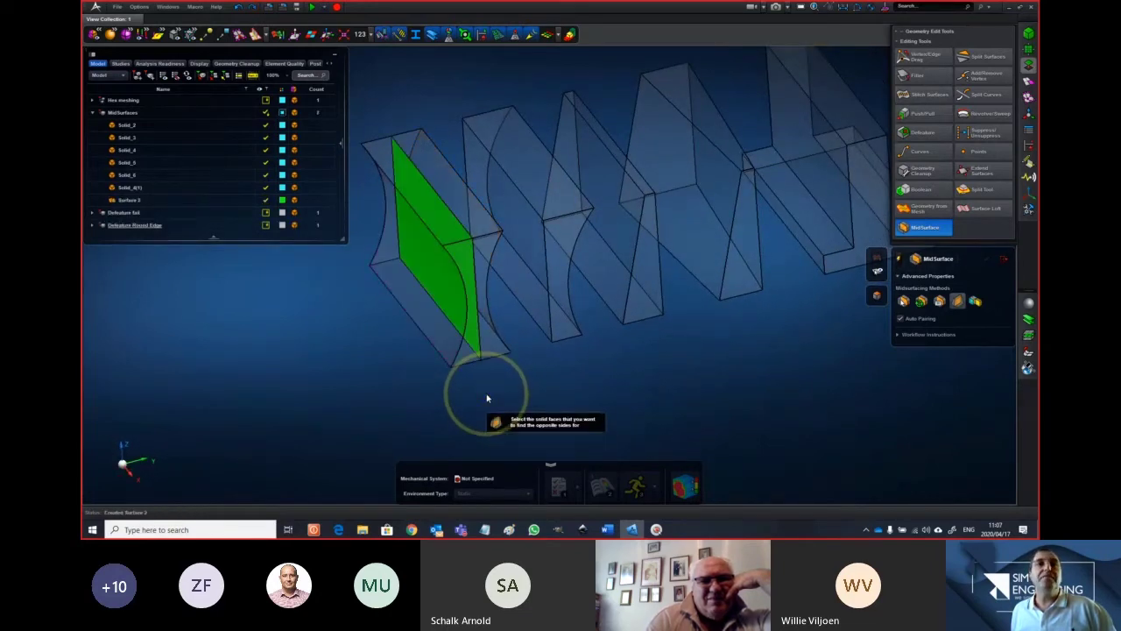
# Select one side's faces on the remaining five solids, including the T-shaped solid's base, and auto-pair them with their opposing faces
pyautogui.moveTo(569, 387); pyautogui.dragTo(431, 442, button='middle')
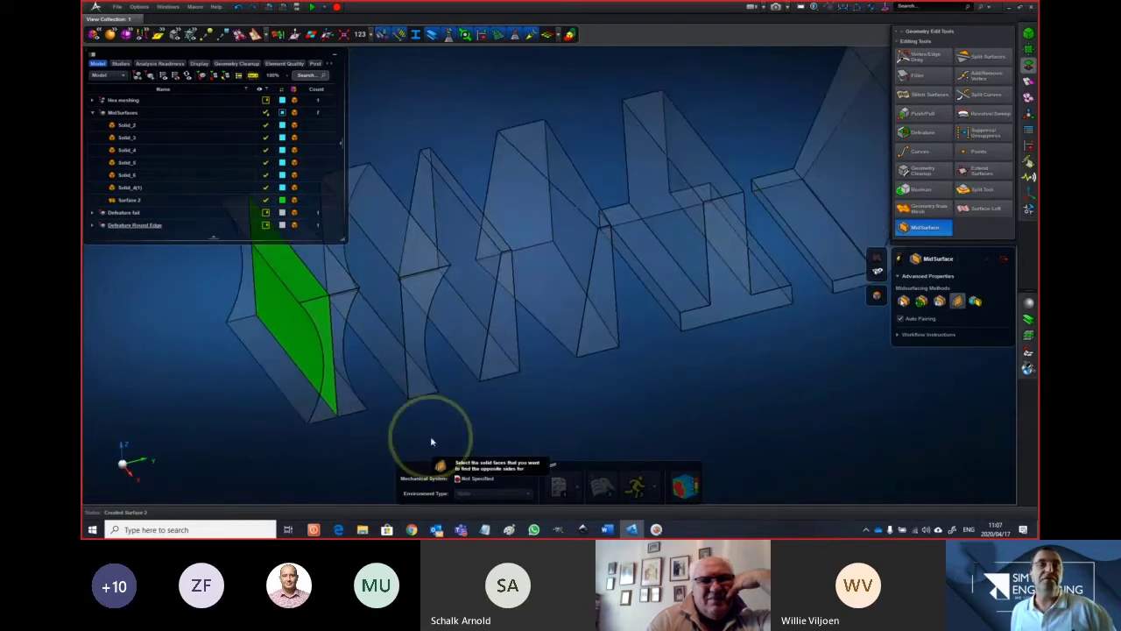
pyautogui.moveTo(522, 434); pyautogui.dragTo(476, 425, button='middle')
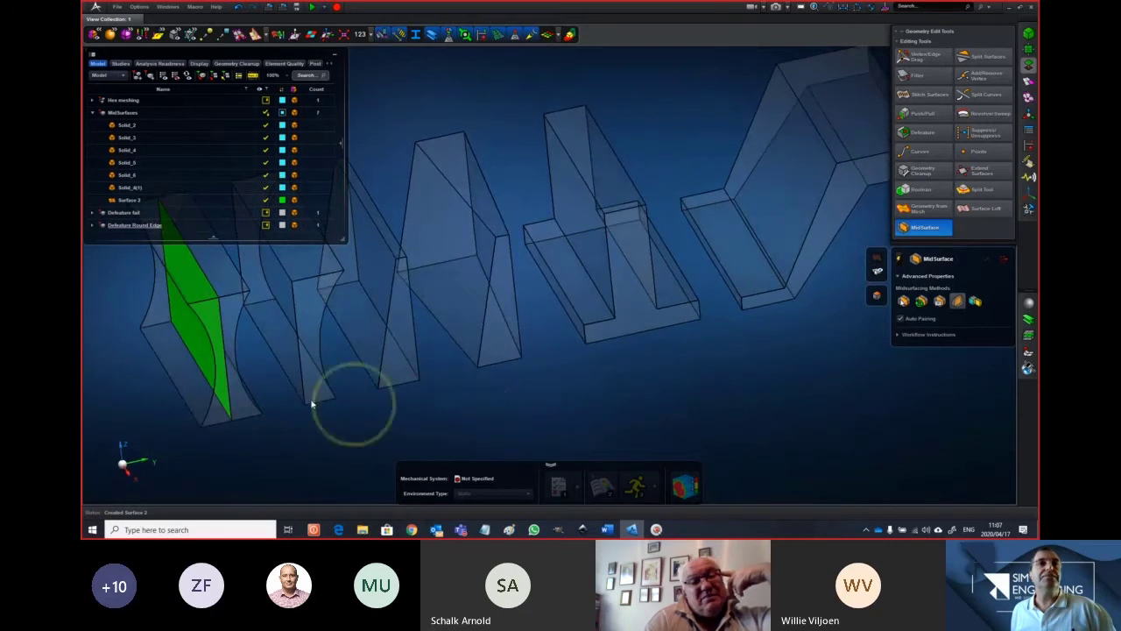
pyautogui.click(274, 333)
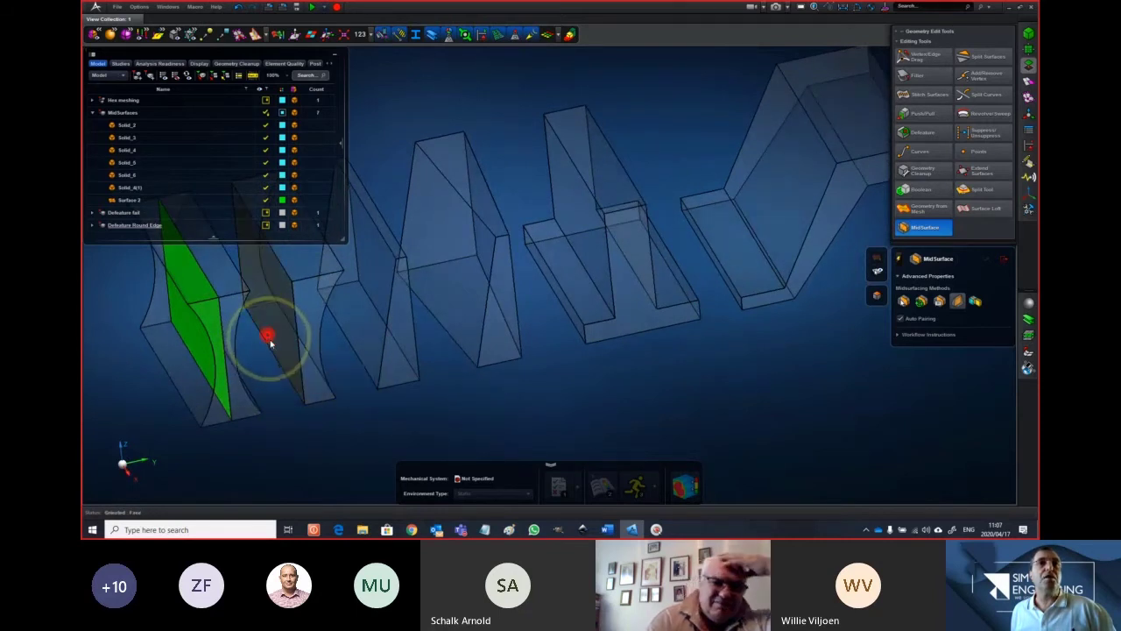
pyautogui.click(443, 296)
pyautogui.click(774, 218)
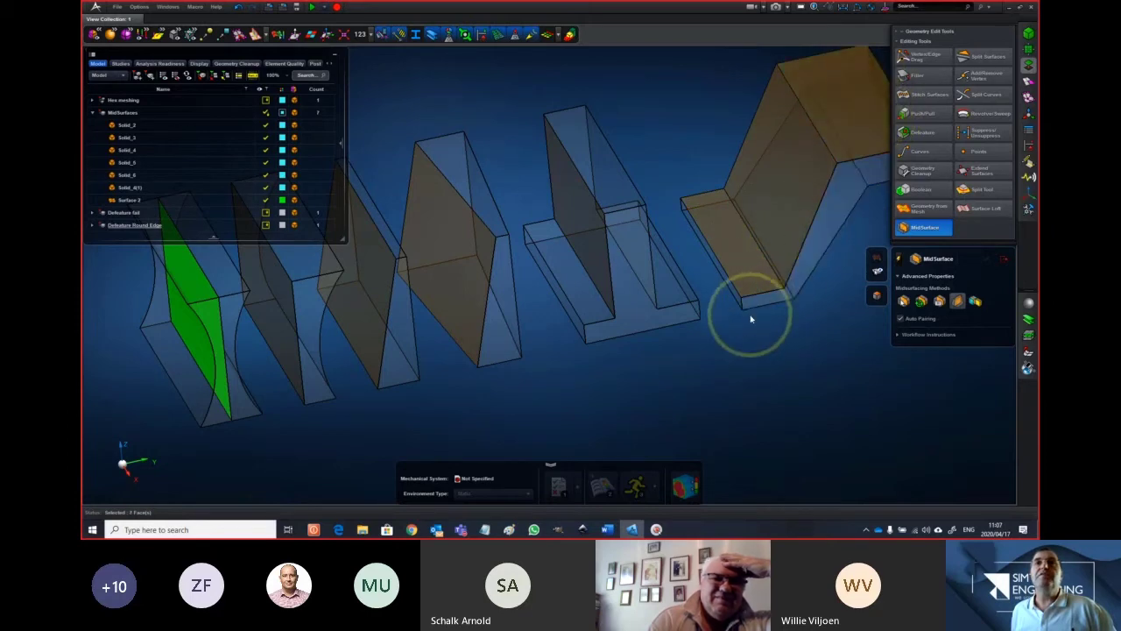
pyautogui.moveTo(750, 318); pyautogui.dragTo(578, 278, button='middle')
pyautogui.click(569, 274)
pyautogui.moveTo(602, 330); pyautogui.dragTo(606, 387, button='middle')
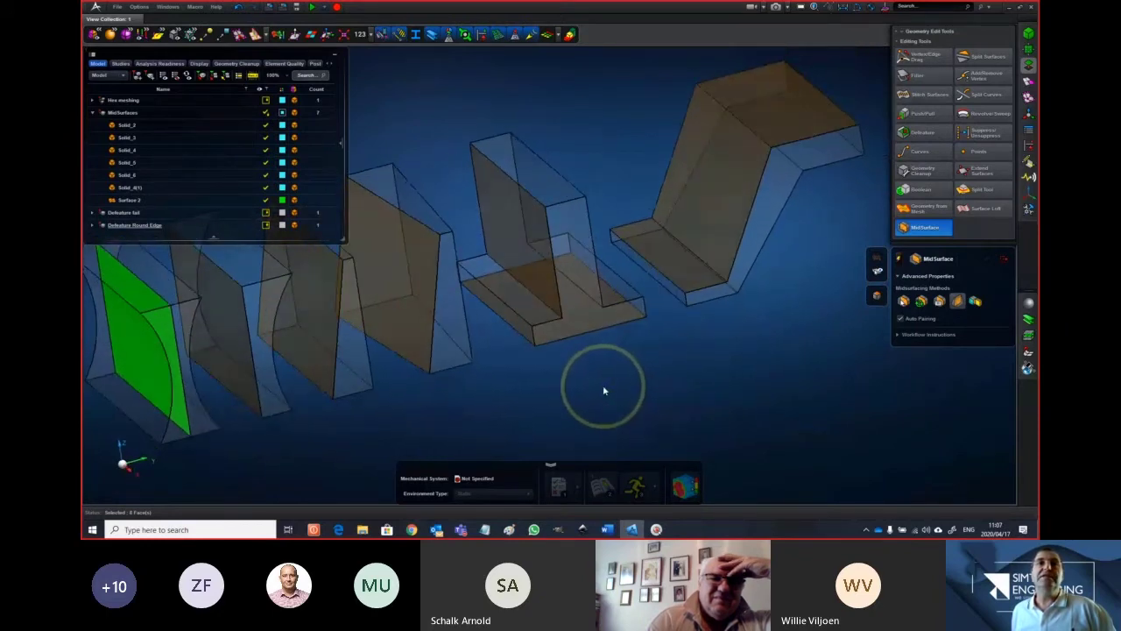
pyautogui.middleClick(603, 389)
pyautogui.moveTo(600, 396)
pyautogui.mouseDown(button='middle')
pyautogui.moveTo(590, 373)
pyautogui.moveTo(592, 388)
pyautogui.moveTo(616, 401)
pyautogui.mouseUp(button='middle')
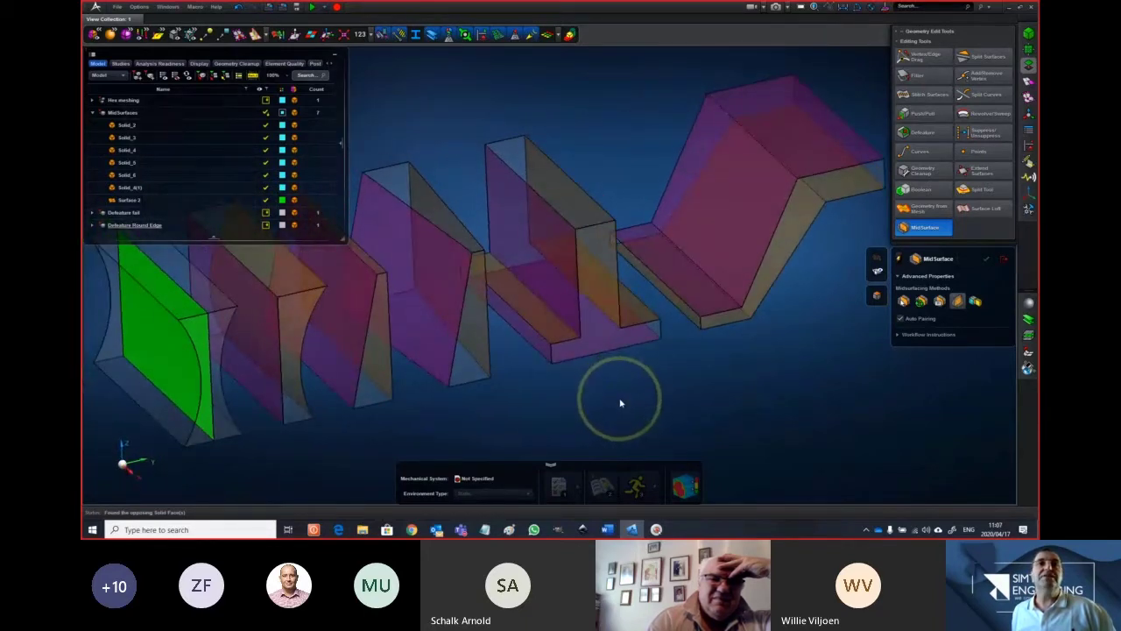
# Create Taper mid surfaces from the paired faces of the remaining five solids
pyautogui.middleClick(620, 403)
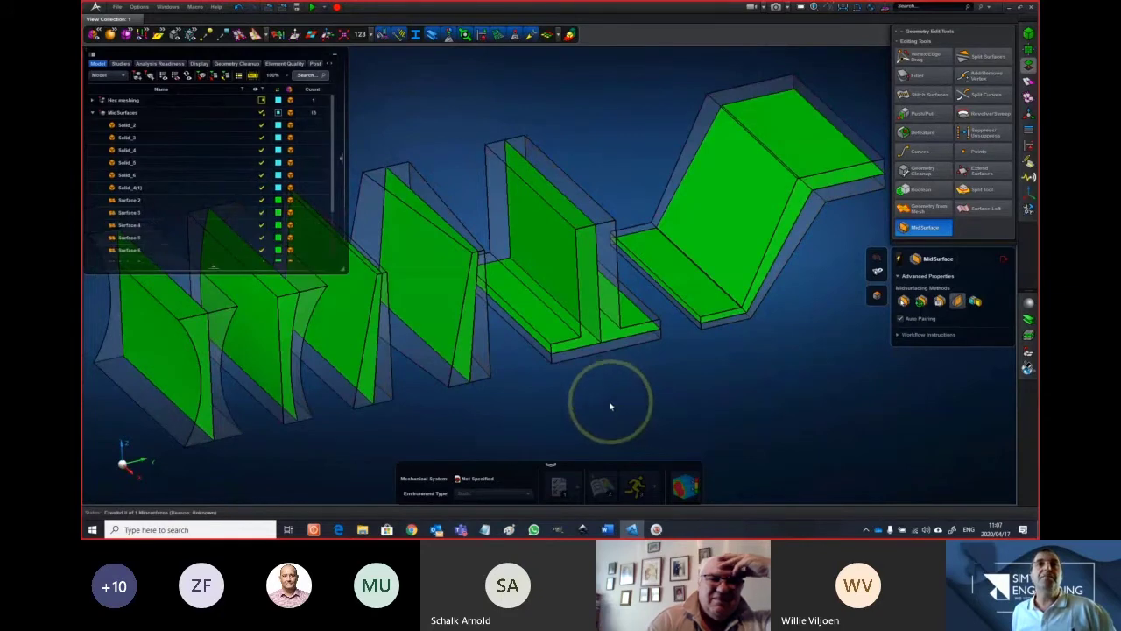
pyautogui.moveTo(610, 406); pyautogui.dragTo(576, 425, button='middle')
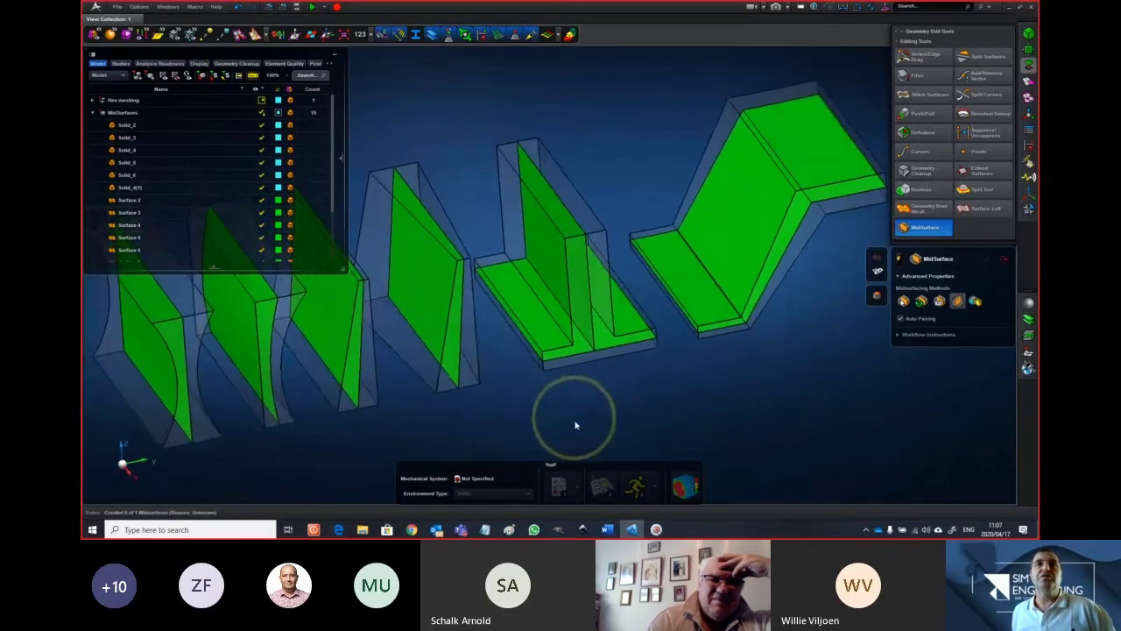
pyautogui.scroll(-3, 570, 430)
pyautogui.moveTo(566, 436); pyautogui.dragTo(595, 396, button='right')
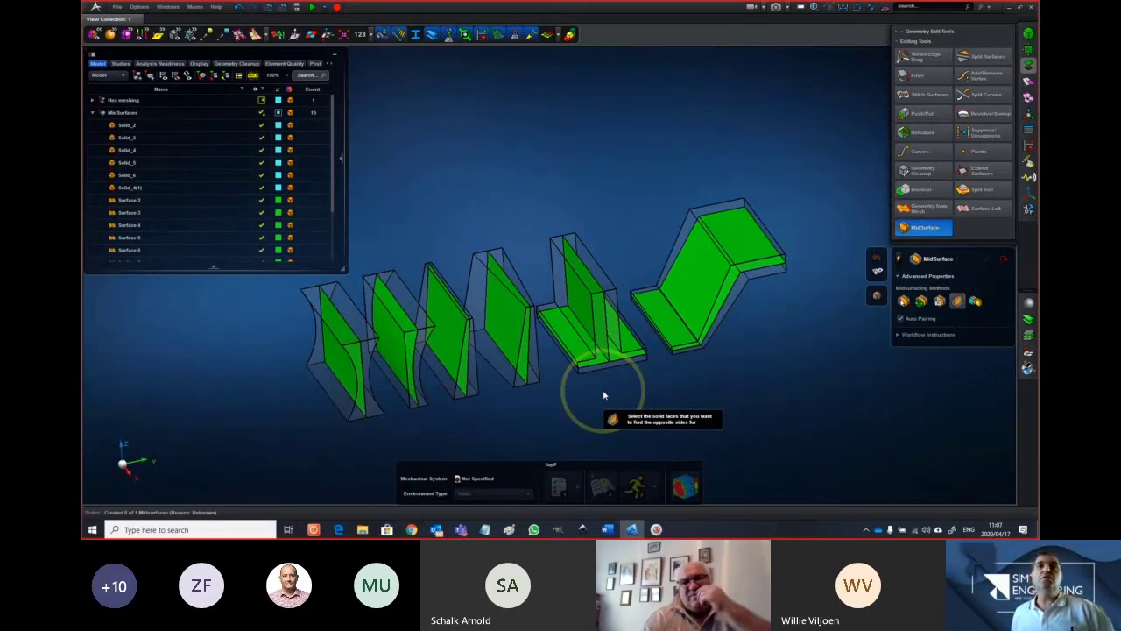
# Examine the mid surfaces inside the T-shaped and Z-shaped solids, and undo their creation
pyautogui.scroll(3, 621, 367)
pyautogui.moveTo(622, 367); pyautogui.dragTo(599, 366, button='middle')
pyautogui.scroll(5, 599, 366)
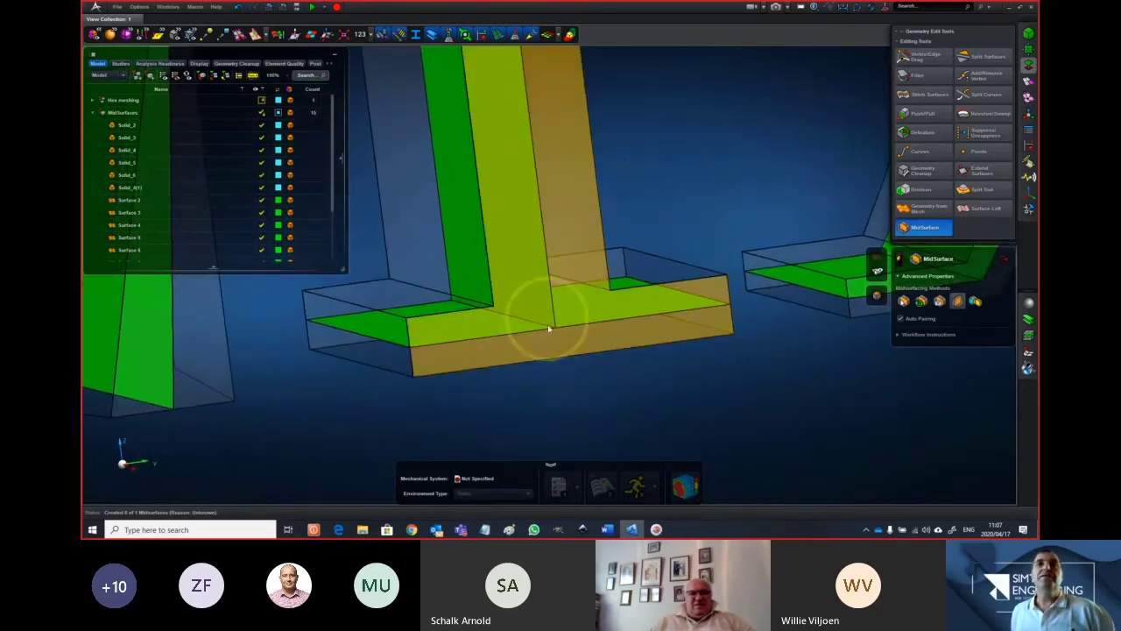
pyautogui.scroll(-5, 550, 349)
pyautogui.moveTo(631, 378); pyautogui.dragTo(563, 405, button='middle')
pyautogui.scroll(-3, 564, 405)
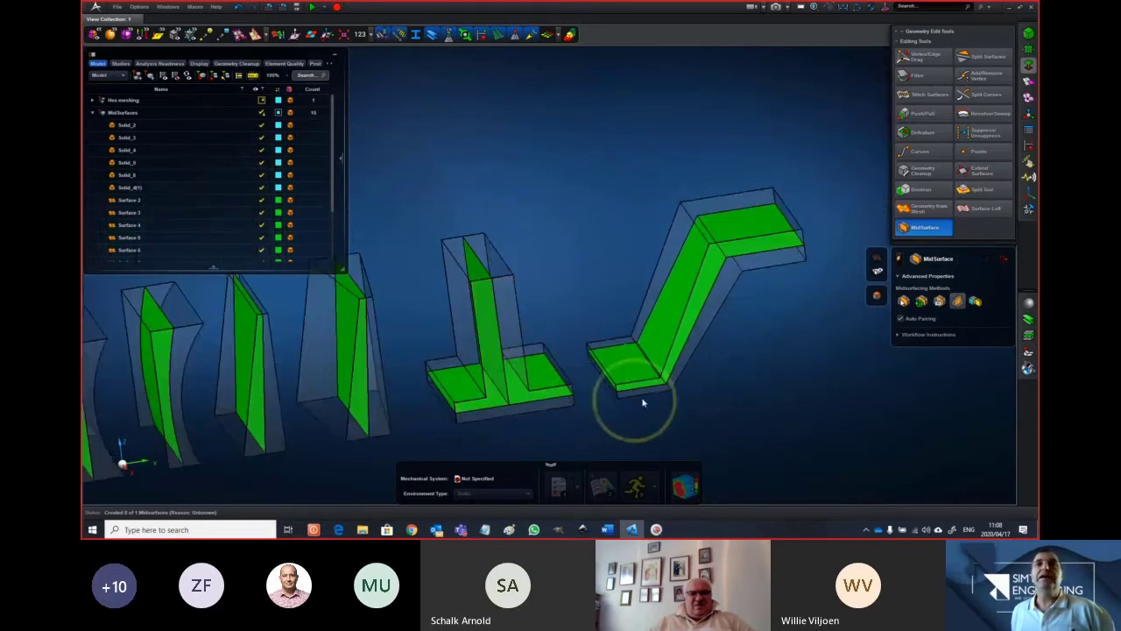
pyautogui.moveTo(732, 373); pyautogui.dragTo(736, 372, button='middle')
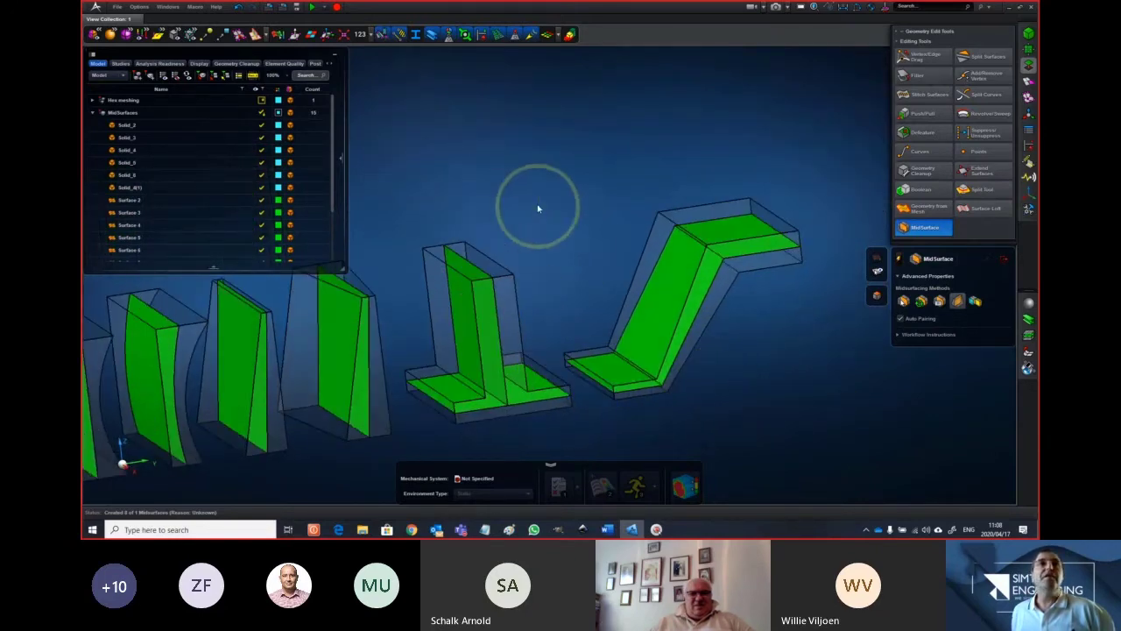
pyautogui.click(237, 8)
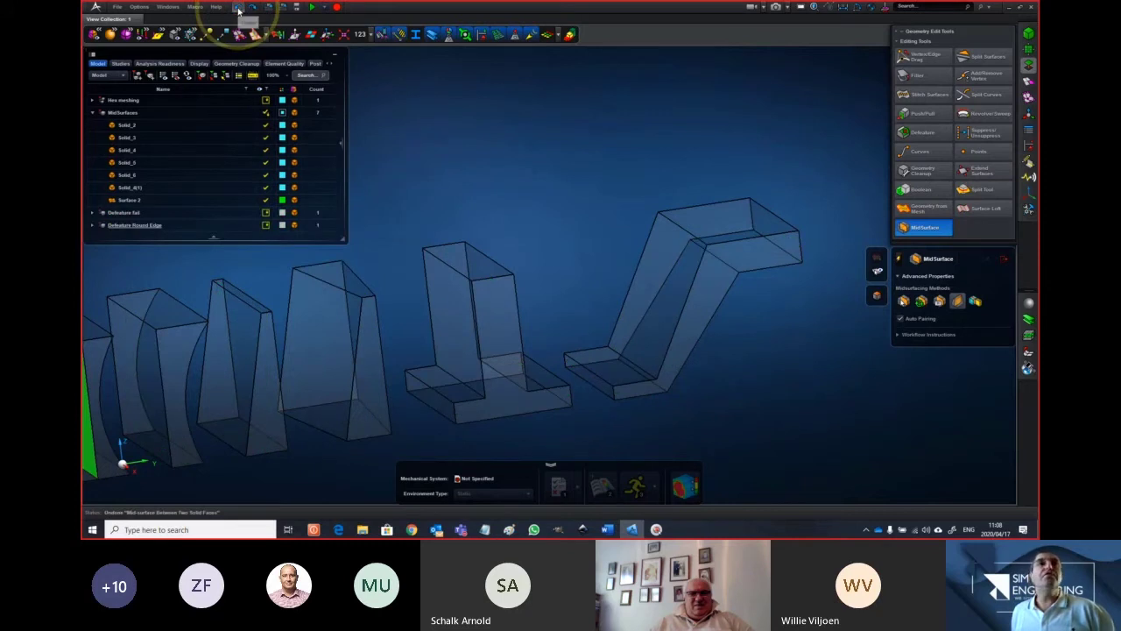
# Create a mid surface in the Z-shaped solid with the AutoOffset method from its three upper faces
pyautogui.moveTo(536, 213); pyautogui.dragTo(739, 251, button='middle')
pyautogui.click(904, 300)
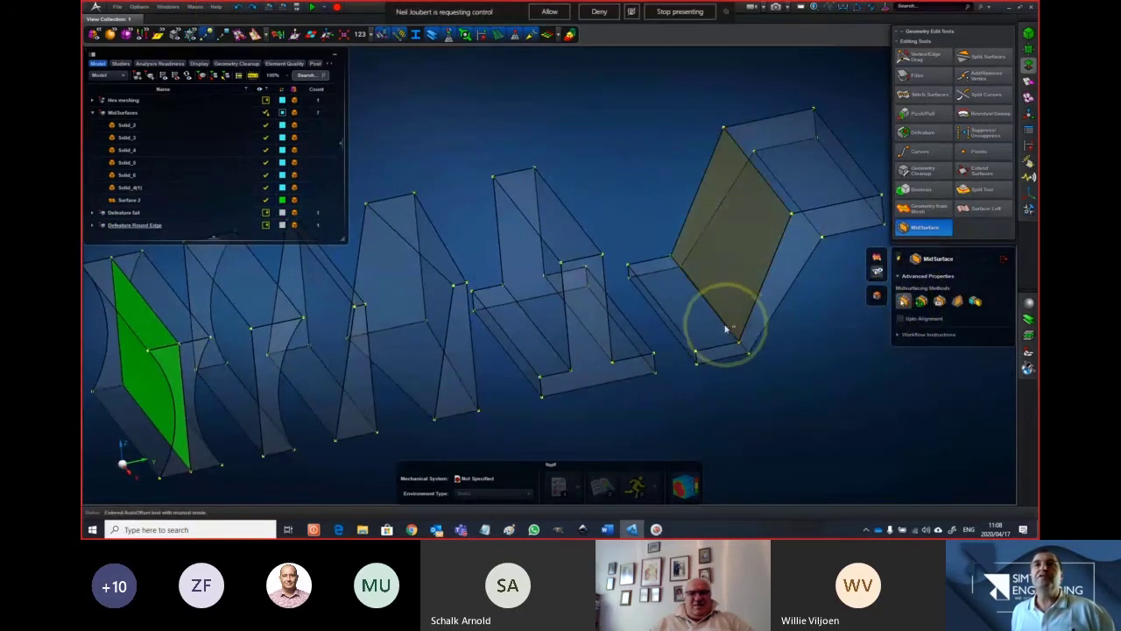
pyautogui.click(744, 283)
pyautogui.click(825, 163)
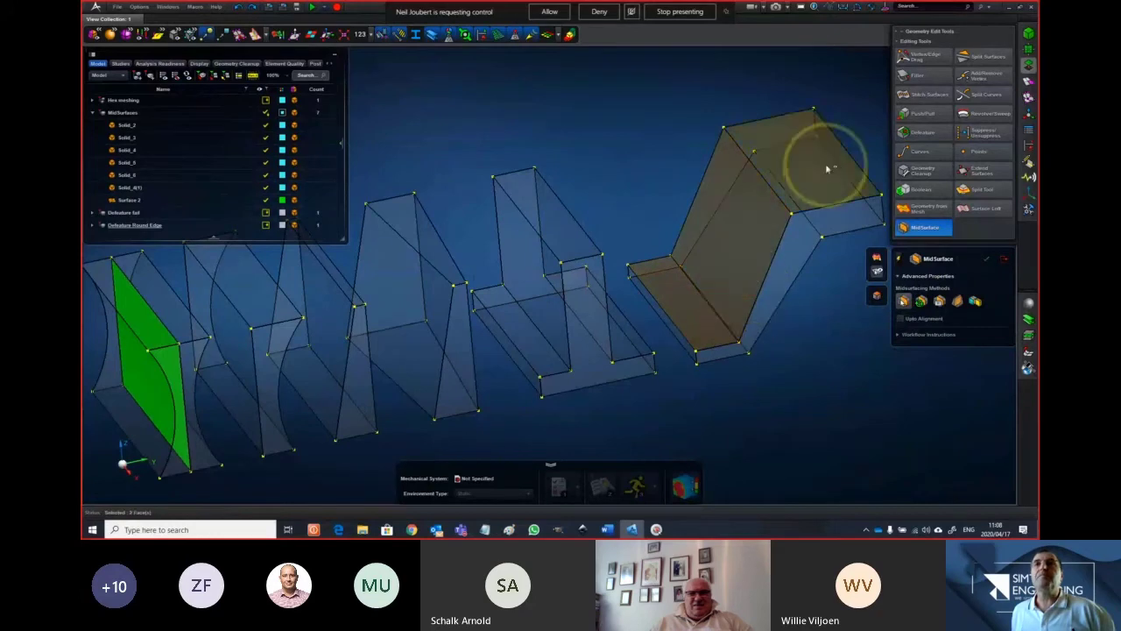
pyautogui.middleClick(602, 145)
pyautogui.moveTo(608, 151); pyautogui.dragTo(598, 140, button='middle')
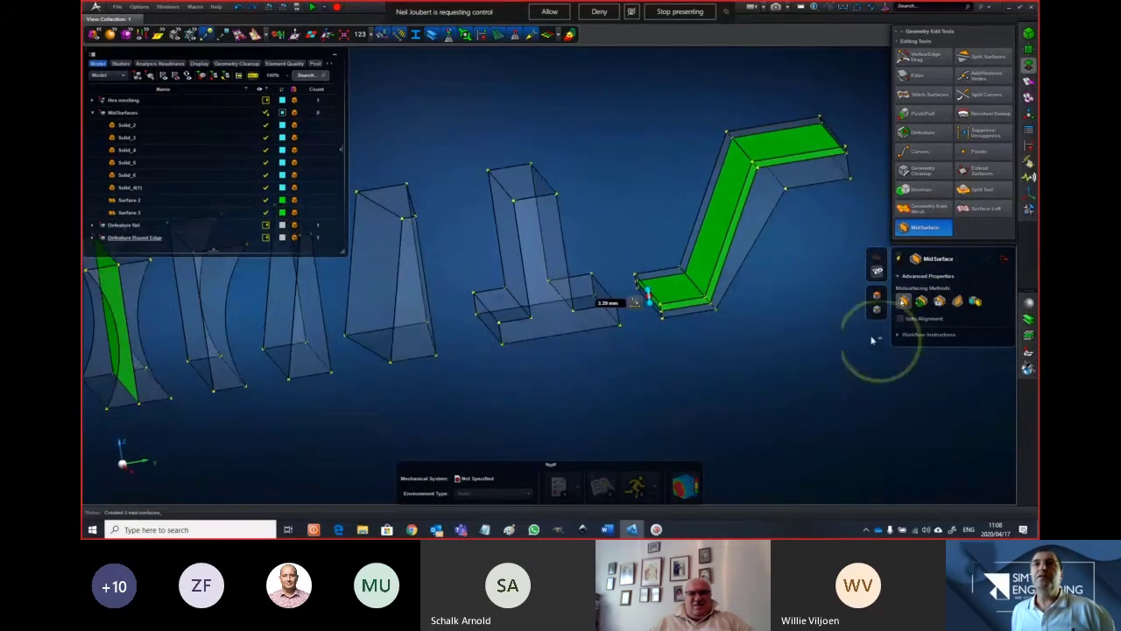
# Inspect the Z-shaped solid's offset mid surface and undo it
pyautogui.scroll(5, 745, 268)
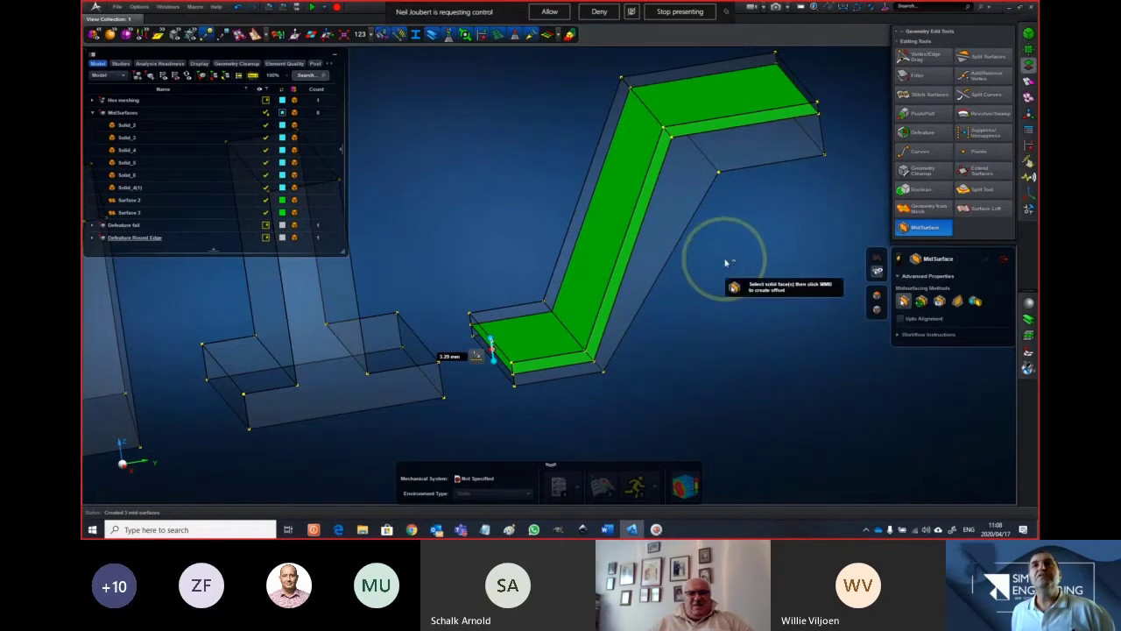
pyautogui.moveTo(726, 263); pyautogui.dragTo(729, 260, button='middle')
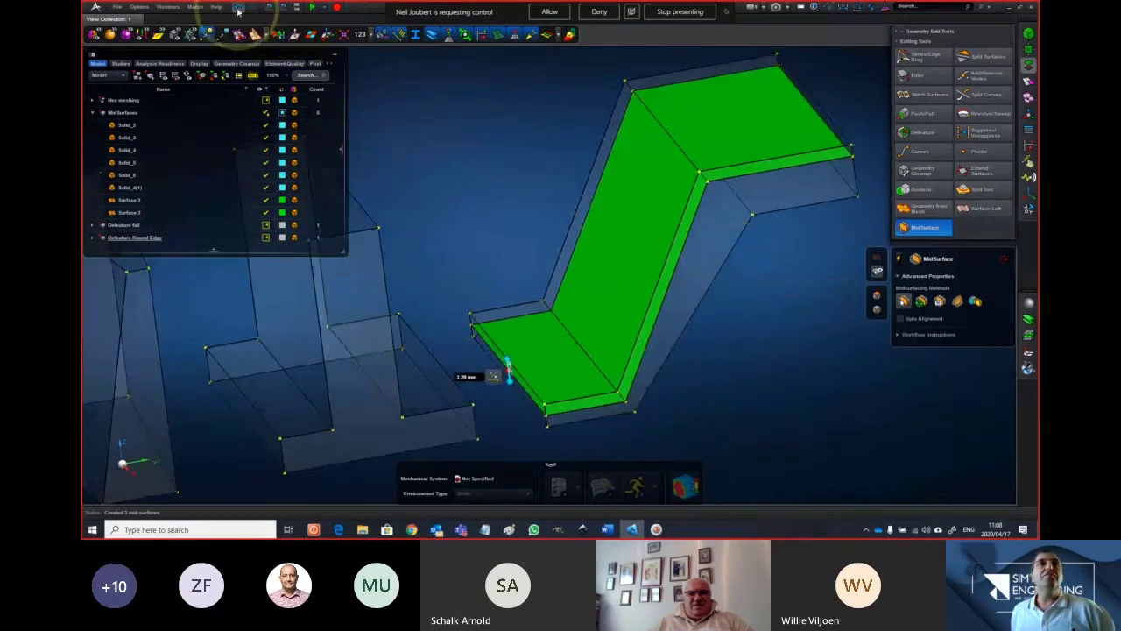
pyautogui.click(249, 11)
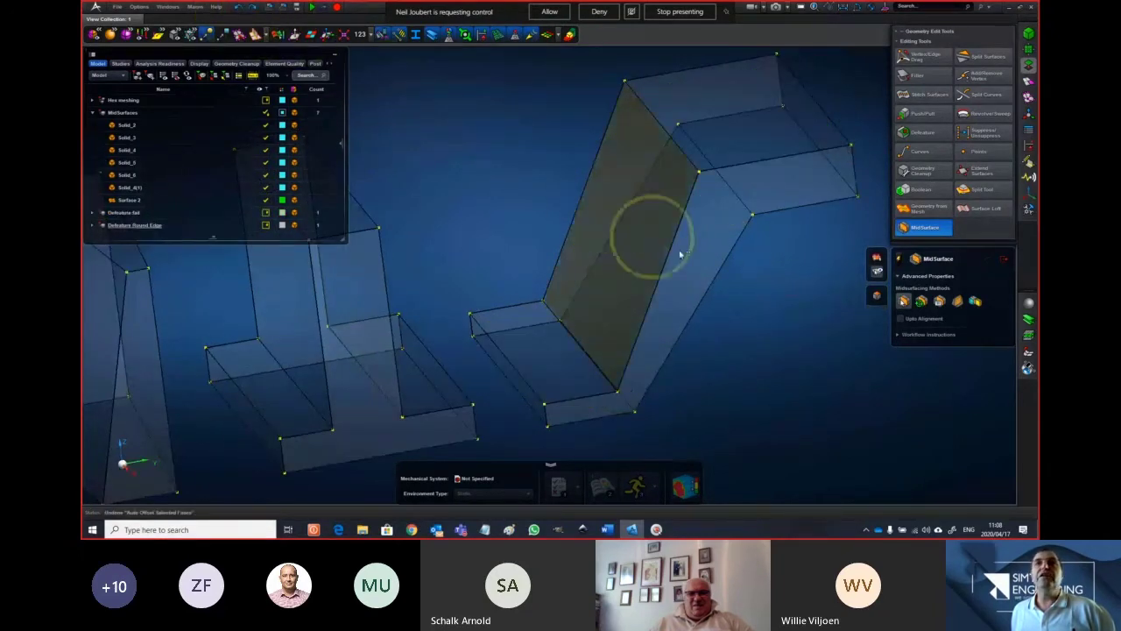
# Create auto-paired mid surfaces in the Z-shaped solid from its upper faces with the Taper method, and close MidSurface
pyautogui.click(962, 301)
pyautogui.click(566, 368)
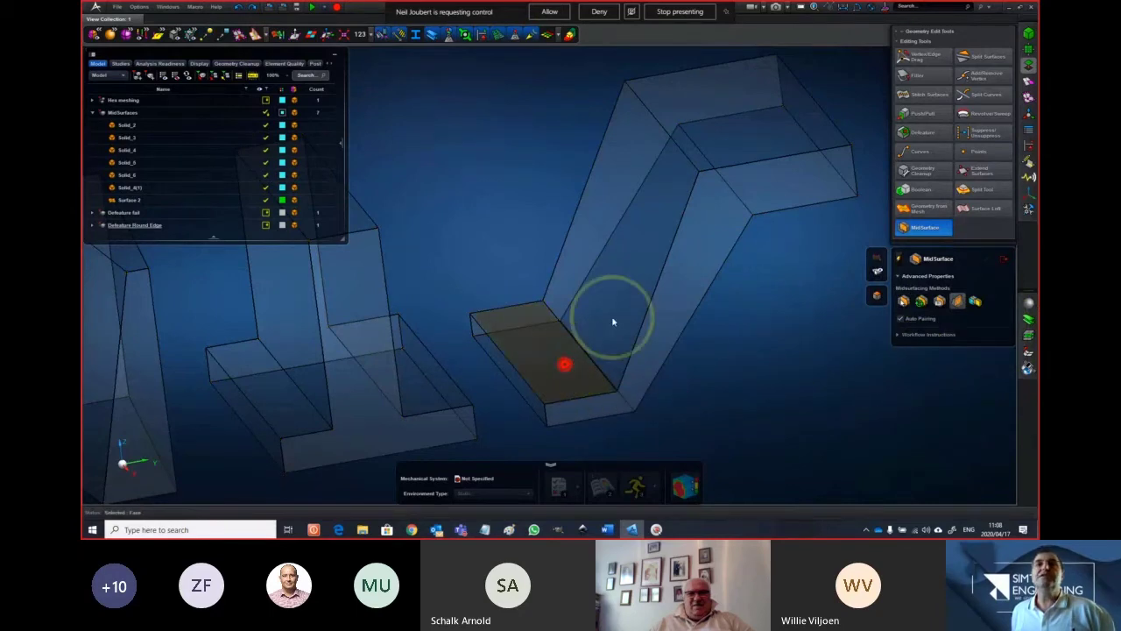
pyautogui.click(613, 321)
pyautogui.middleClick(754, 308)
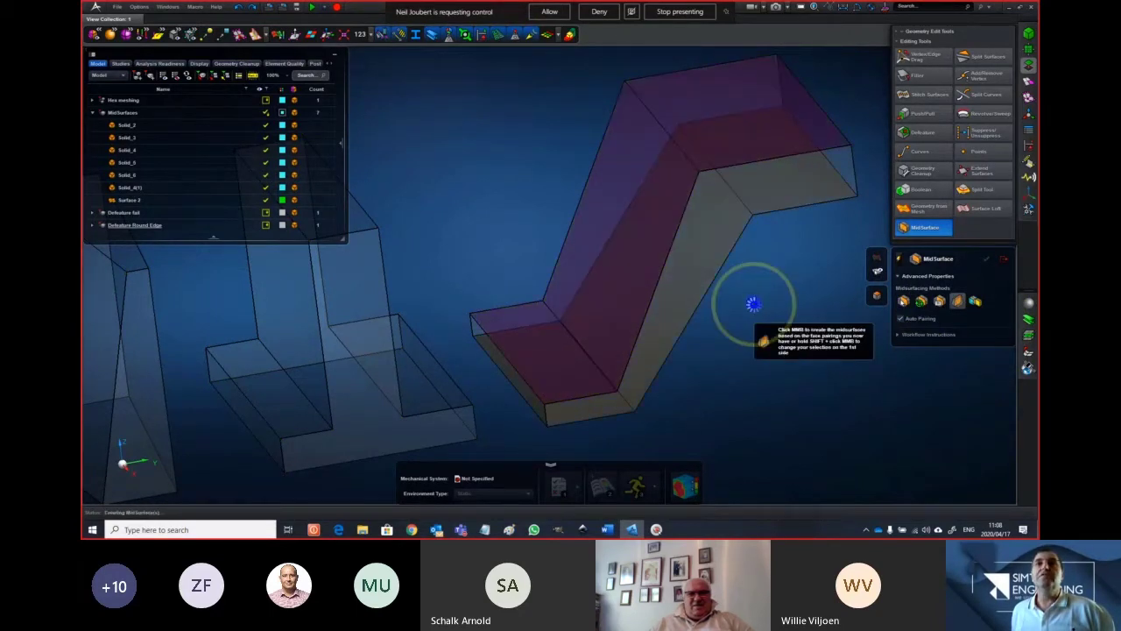
pyautogui.moveTo(753, 307); pyautogui.dragTo(764, 320, button='middle')
pyautogui.scroll(-3, 764, 320)
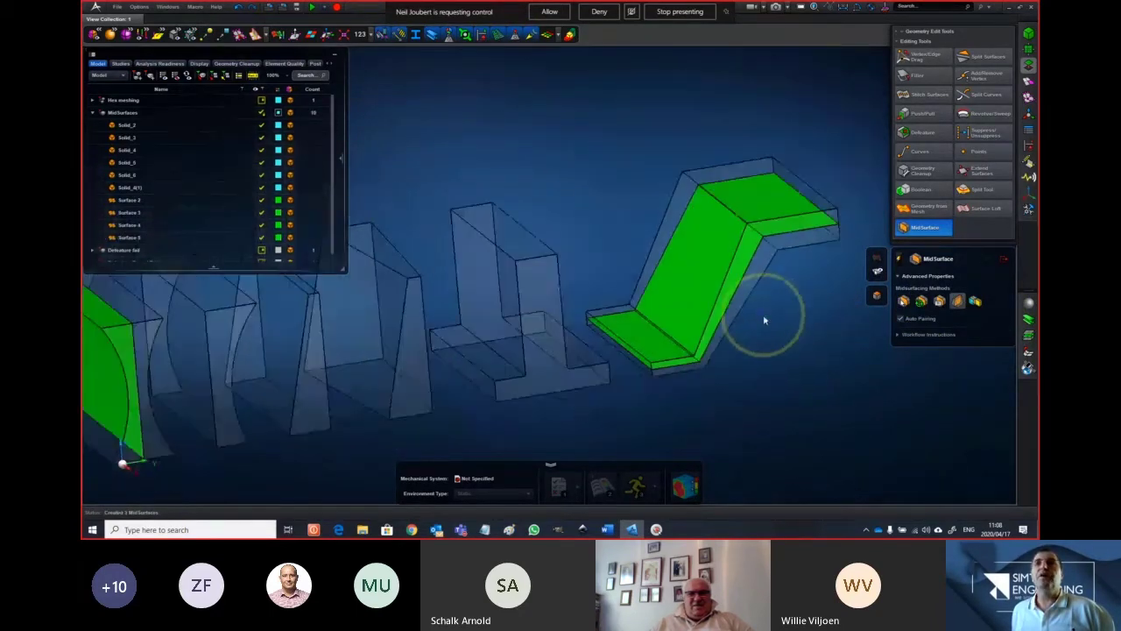
pyautogui.click(1003, 260)
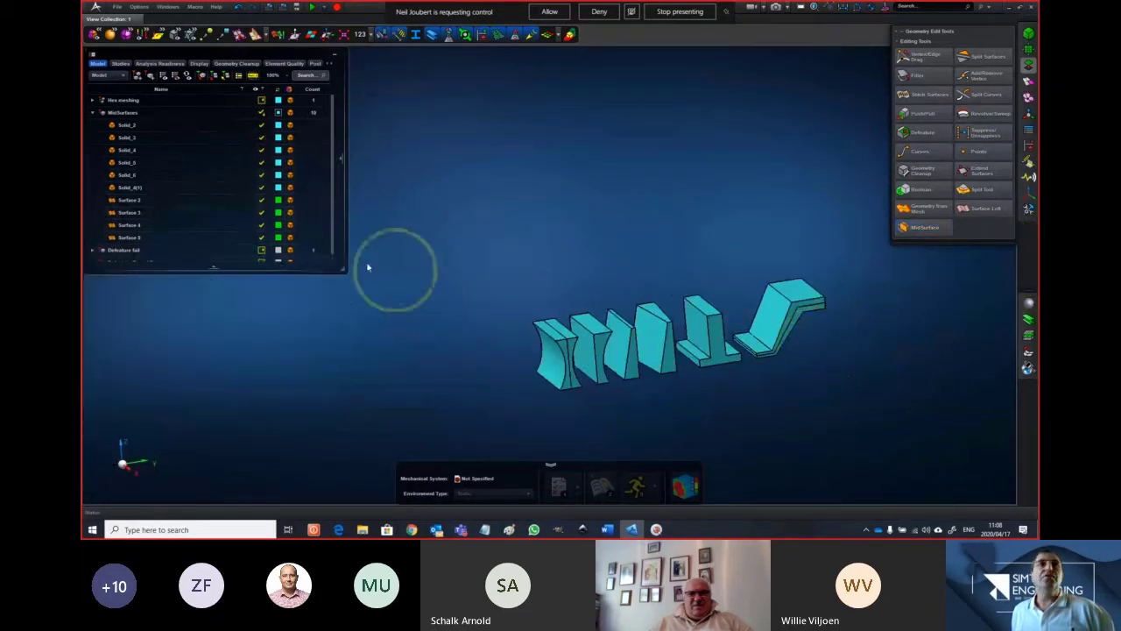
# Show only the "Defeature fail" part from the model tree
pyautogui.click(115, 113)
pyautogui.rightClick(123, 103)
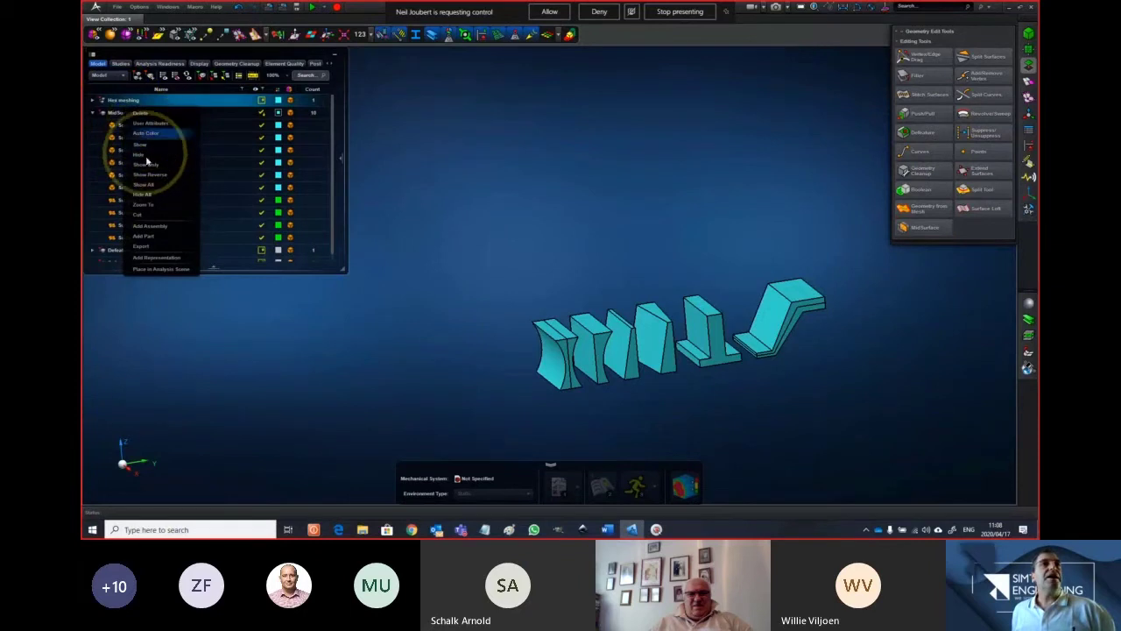
pyautogui.click(146, 167)
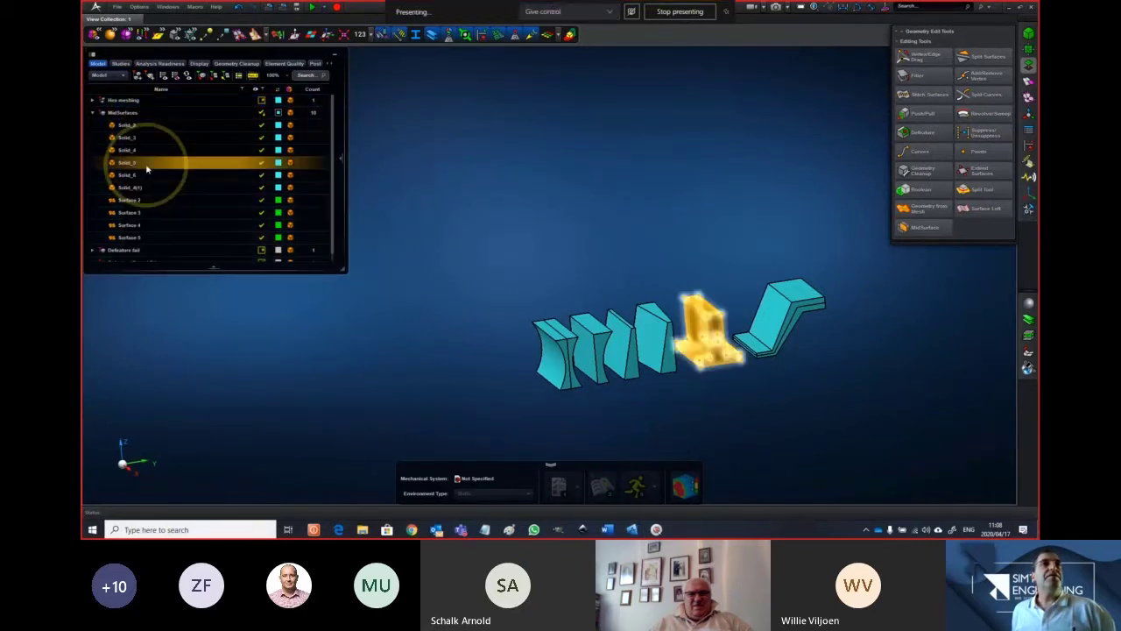
pyautogui.rightClick(127, 103)
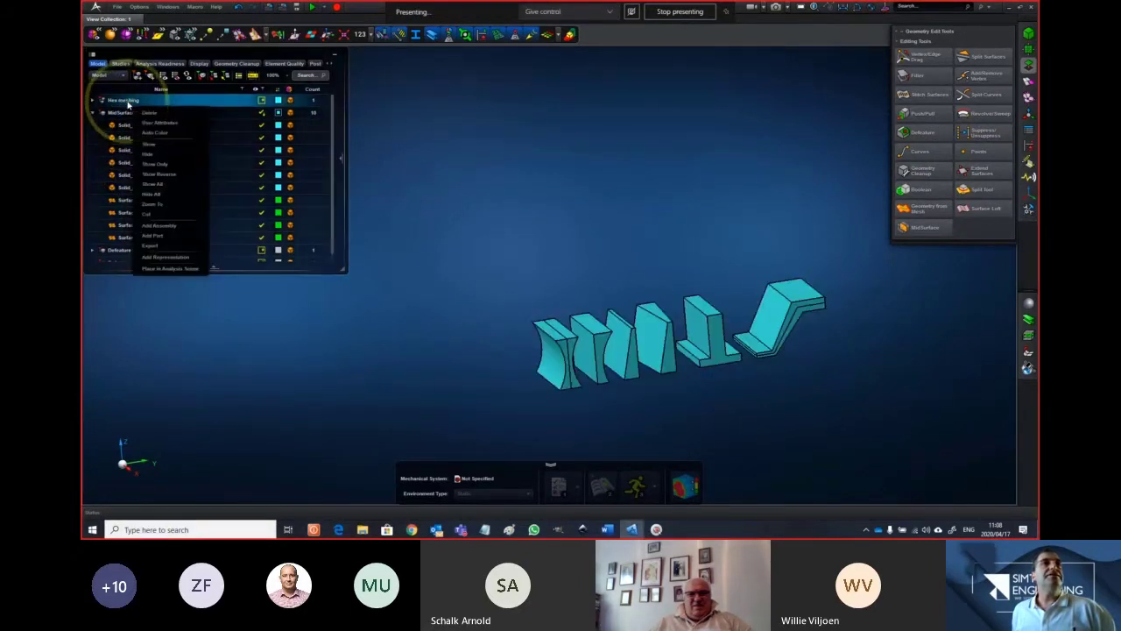
pyautogui.click(120, 248)
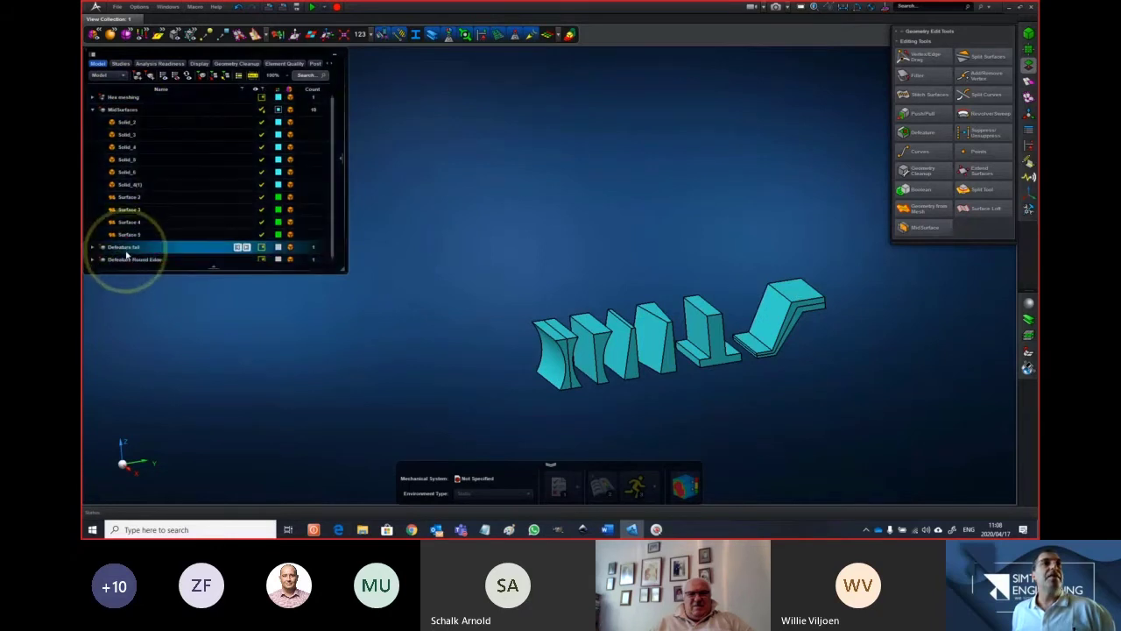
pyautogui.rightClick(125, 252)
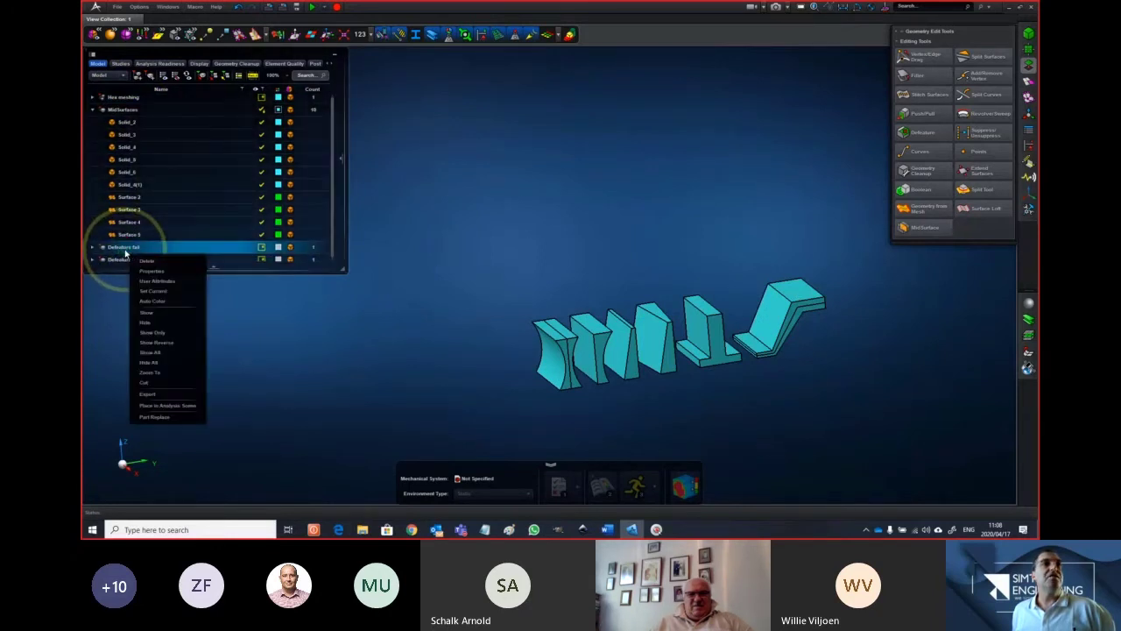
pyautogui.click(155, 333)
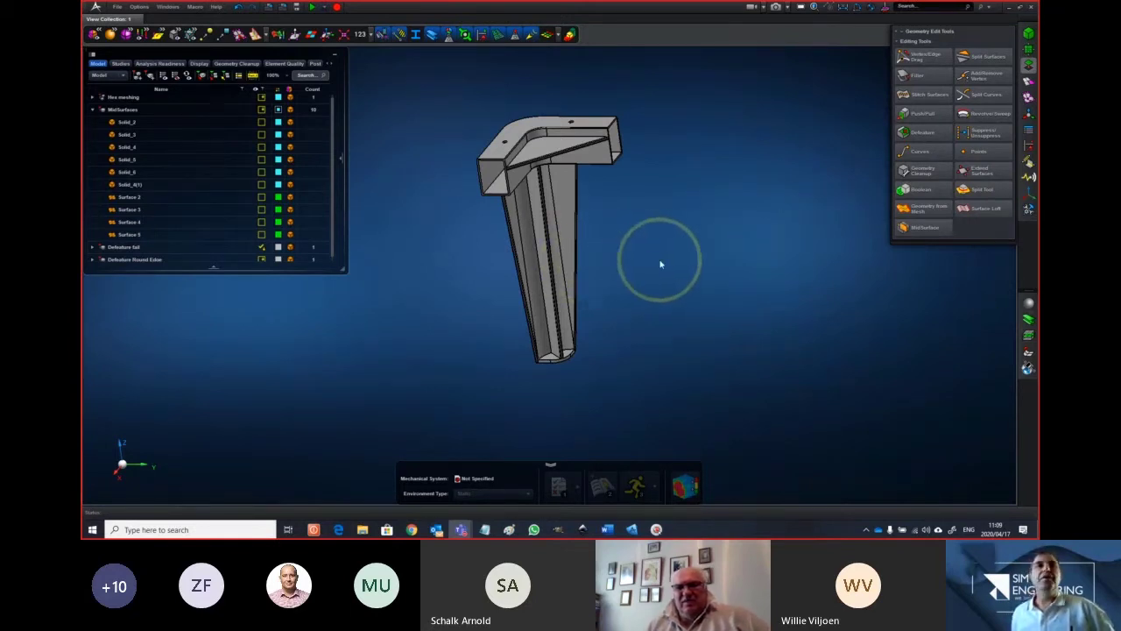
# Start Defeature with automatic feature detection and examine the bracket's holes, ribs and tapered leg from below
pyautogui.moveTo(660, 264); pyautogui.dragTo(789, 183, button='middle')
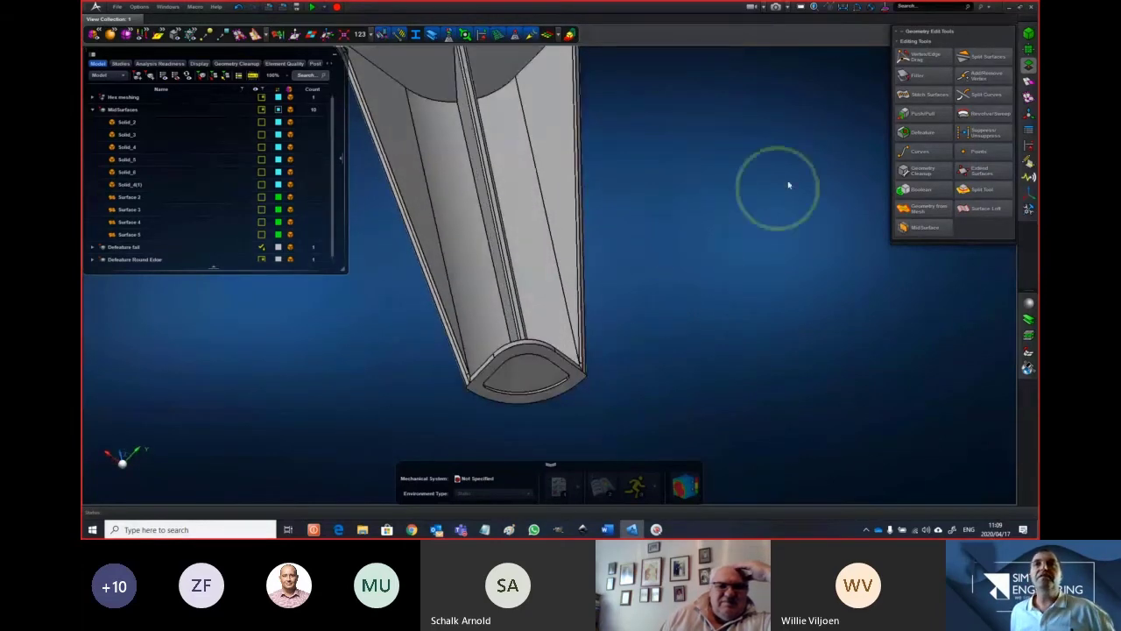
pyautogui.click(936, 134)
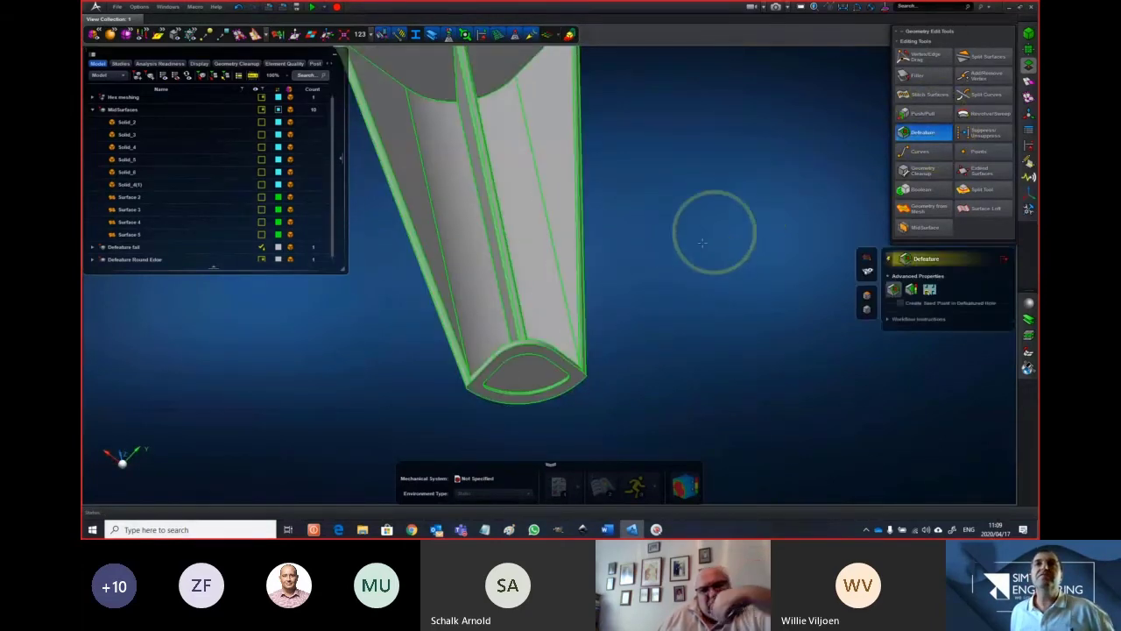
pyautogui.moveTo(713, 233); pyautogui.dragTo(700, 289, button='middle')
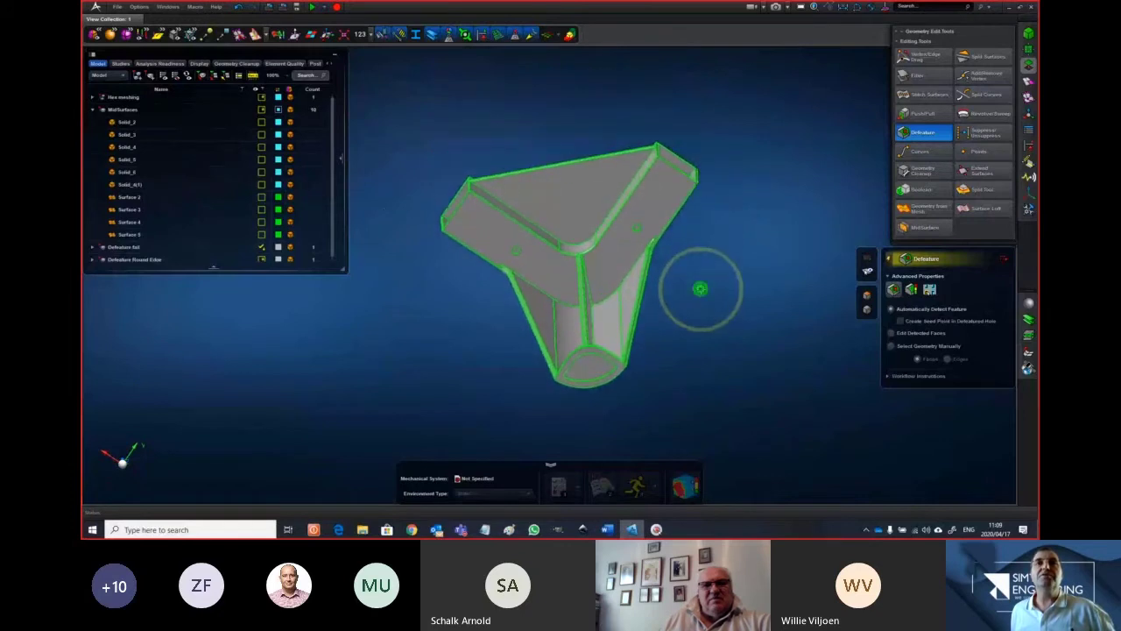
pyautogui.scroll(3, 771, 303)
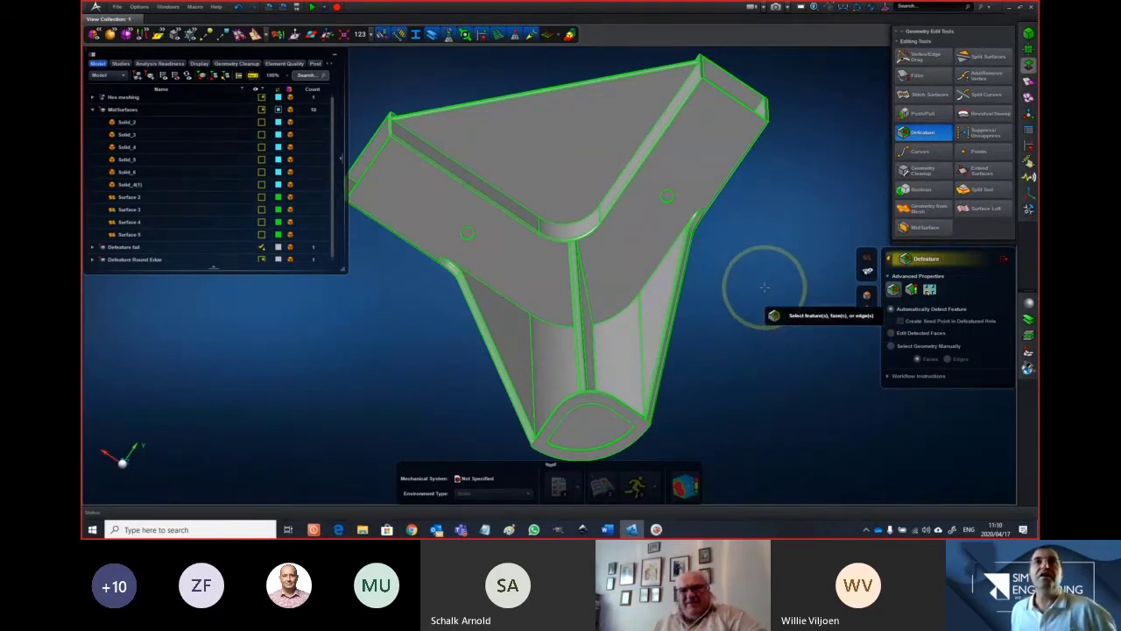
pyautogui.moveTo(768, 295); pyautogui.dragTo(764, 284, button='middle')
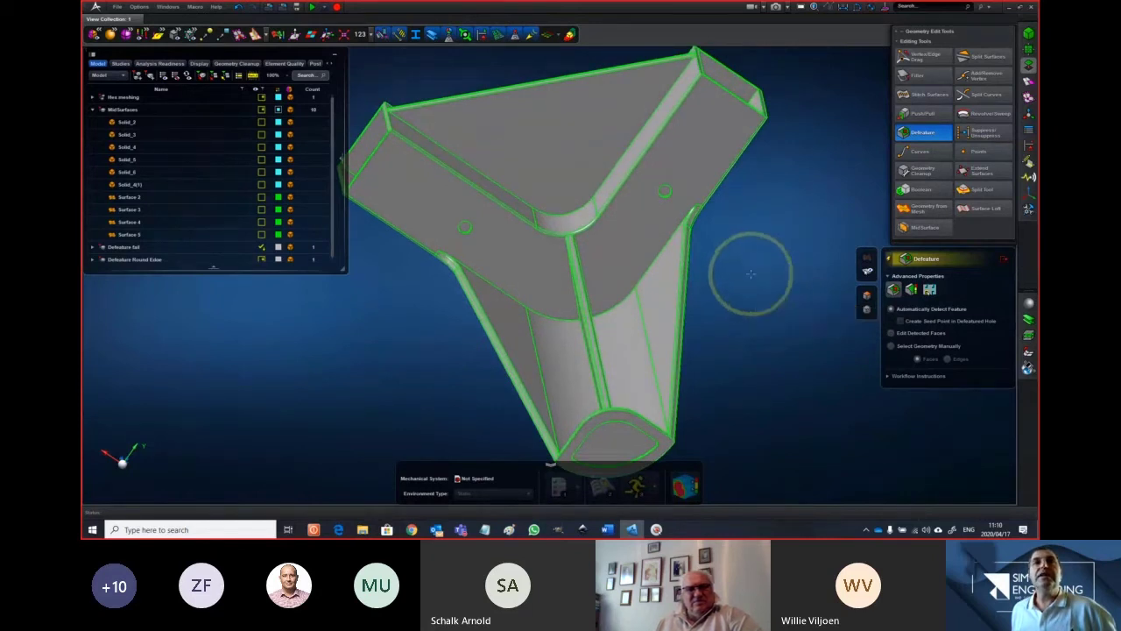
pyautogui.moveTo(751, 274); pyautogui.dragTo(758, 254, button='middle')
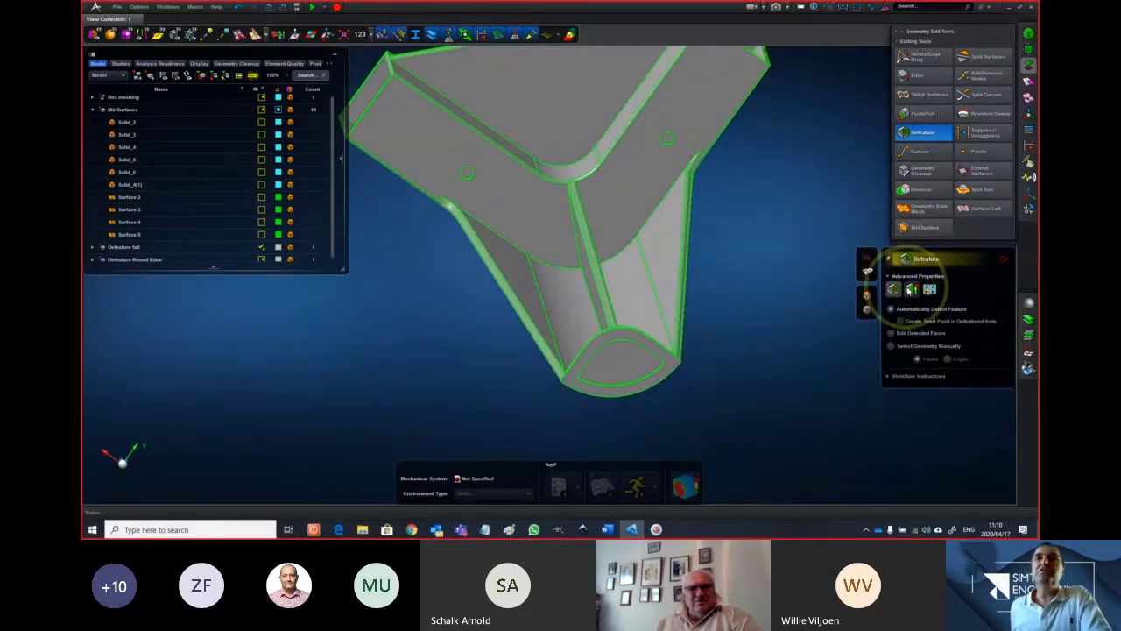
pyautogui.scroll(10, 551, 363)
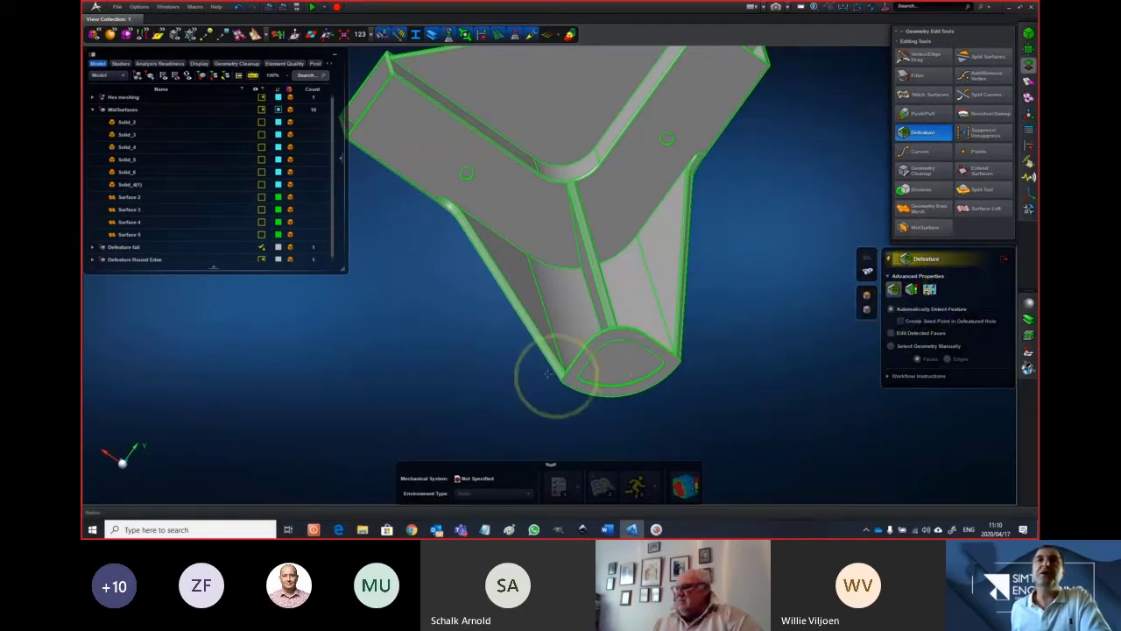
# Remove the narrow rib face at the leg's lower end with automatic feature detection, and undo the removal
pyautogui.moveTo(650, 371); pyautogui.dragTo(618, 200, button='middle')
pyautogui.scroll(5, 733, 429)
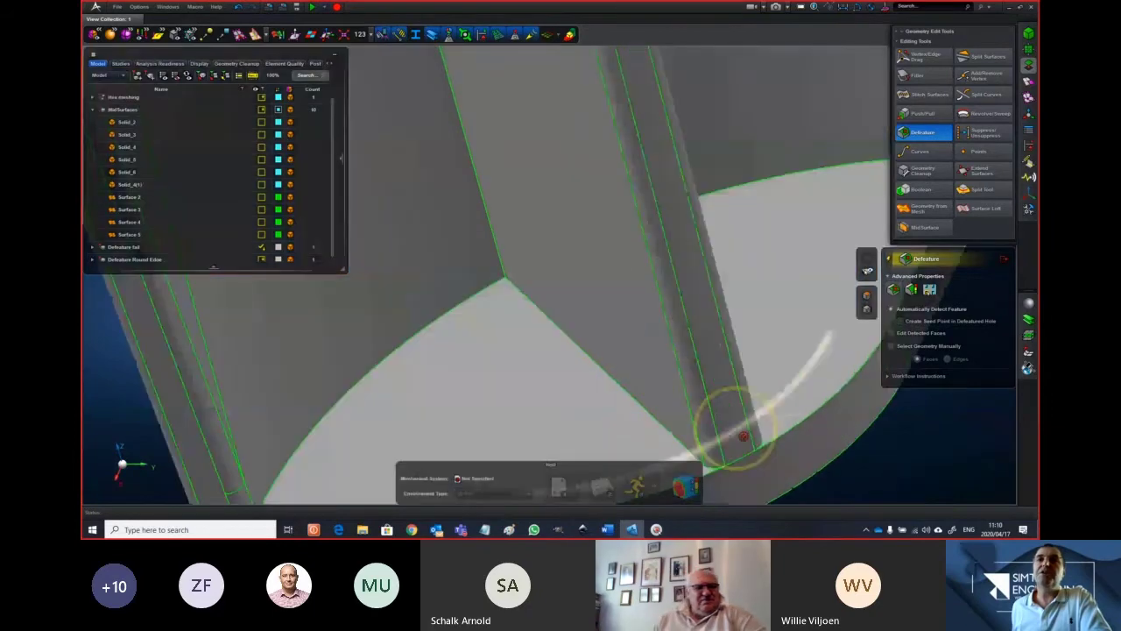
pyautogui.click(707, 427)
pyautogui.scroll(-10, 726, 426)
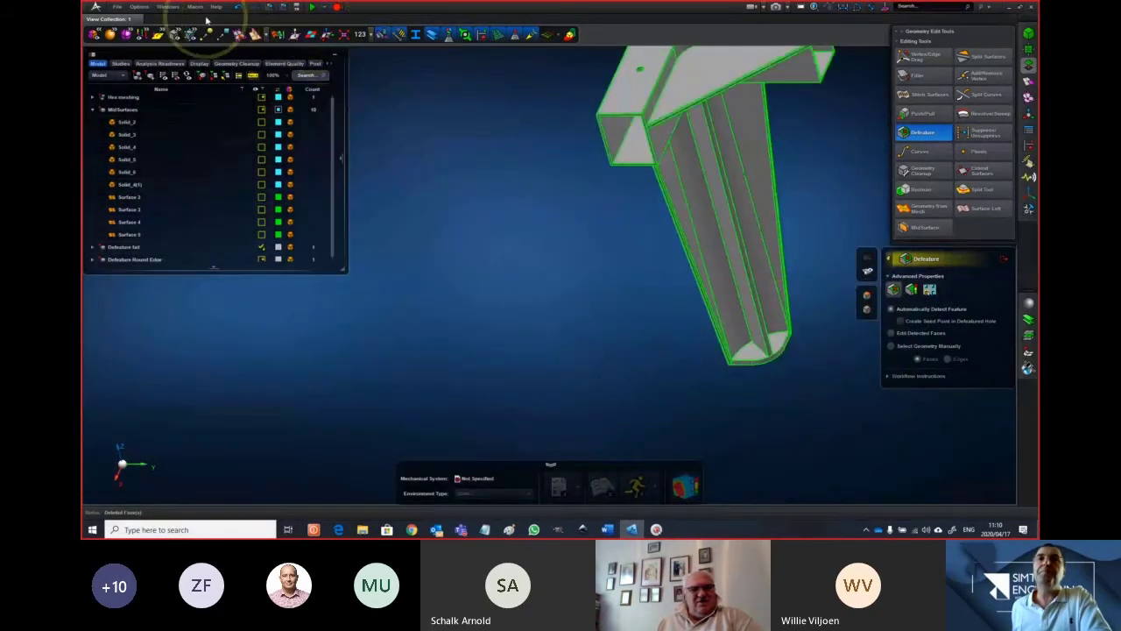
pyautogui.click(239, 9)
# Switch Defeature to its feature identification method and recognise the holes, fillets and chamfers on the whole bracket solid
pyautogui.moveTo(629, 320); pyautogui.dragTo(481, 304, button='middle')
pyautogui.click(912, 289)
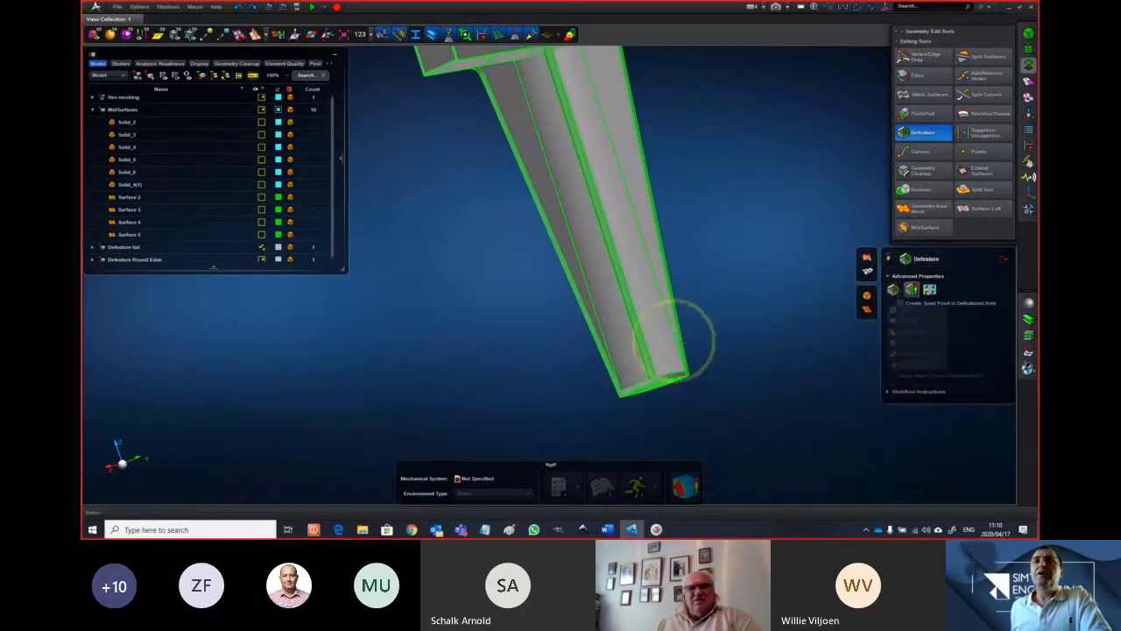
pyautogui.click(666, 296)
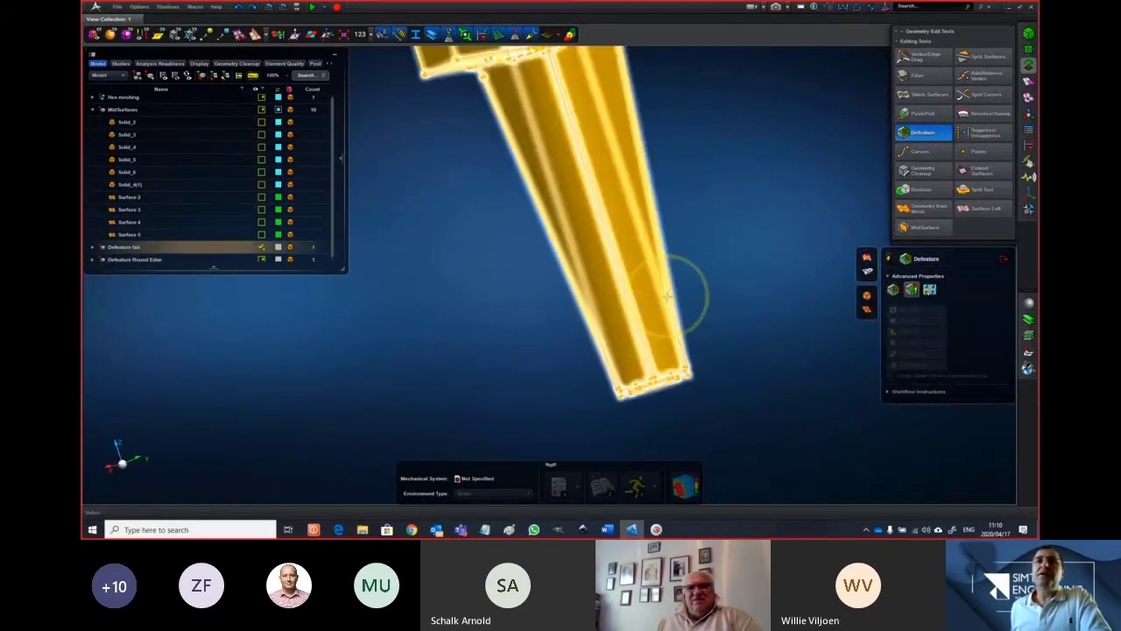
pyautogui.middleClick(757, 290)
pyautogui.moveTo(748, 275); pyautogui.dragTo(739, 241, button='middle')
pyautogui.scroll(3, 716, 280)
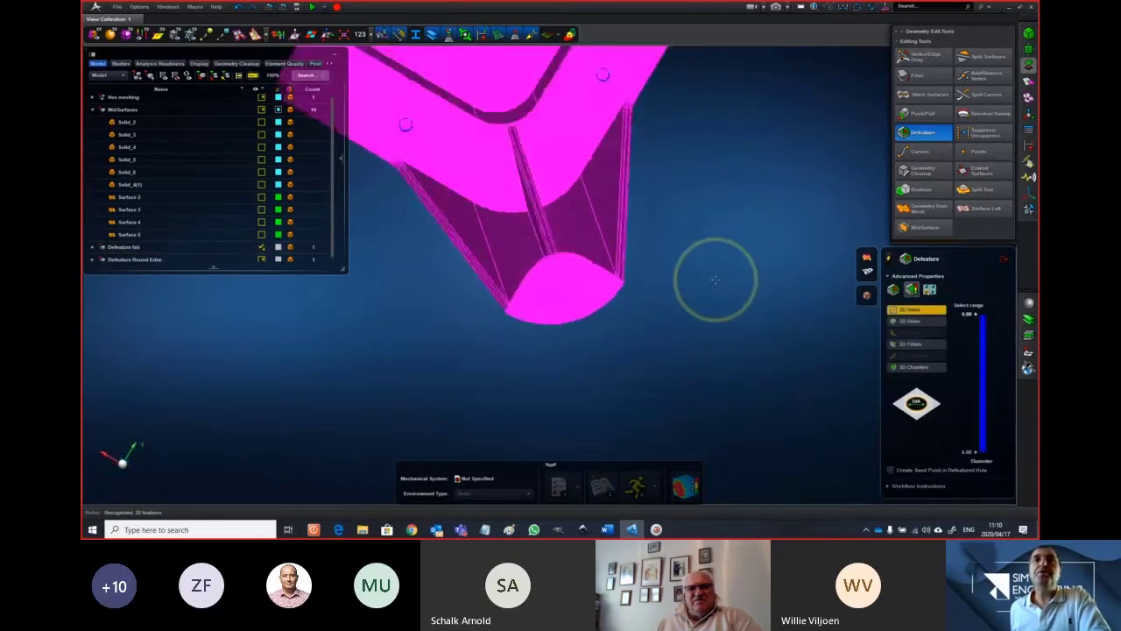
# Display the recognised 3D fillets on the bracket and examine which faces on the leg and upper frame each radius range covers
pyautogui.moveTo(716, 279); pyautogui.dragTo(667, 403, button='middle')
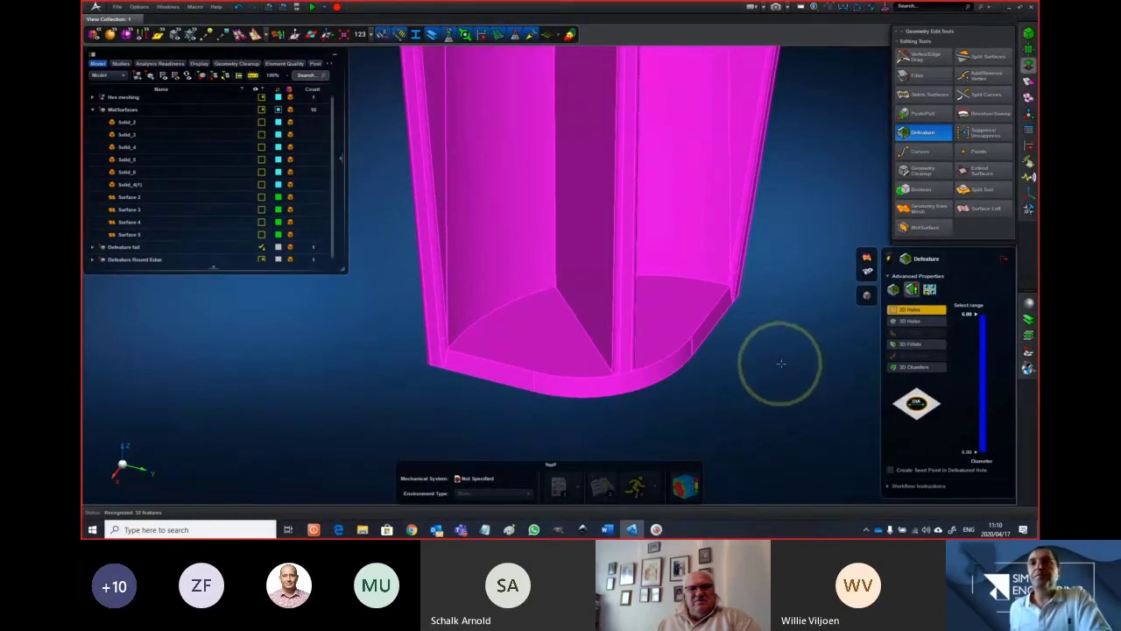
pyautogui.click(933, 351)
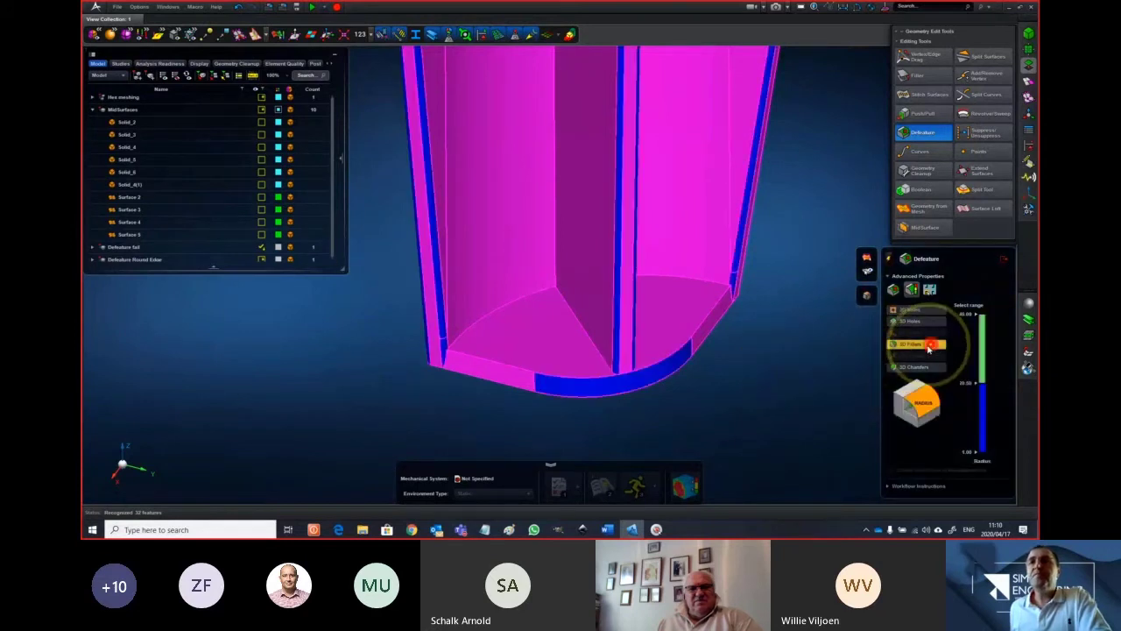
pyautogui.scroll(-3, 778, 331)
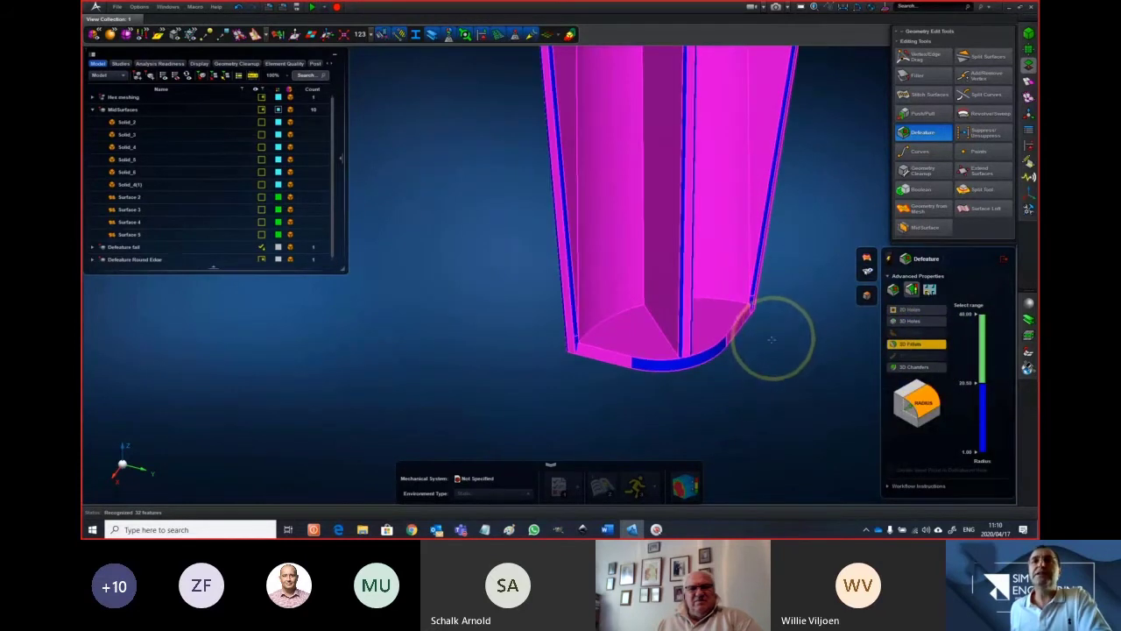
pyautogui.moveTo(771, 338); pyautogui.dragTo(751, 351, button='middle')
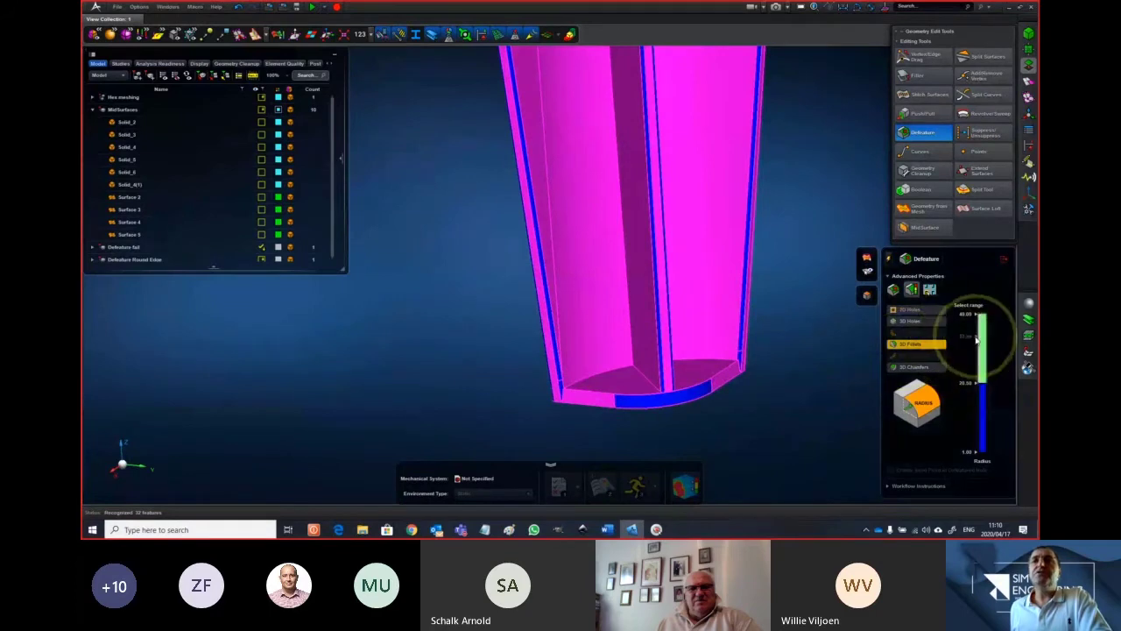
pyautogui.keyDown('ctrl'); pyautogui.moveTo(841, 311); pyautogui.dragTo(718, 333); pyautogui.keyUp('ctrl')
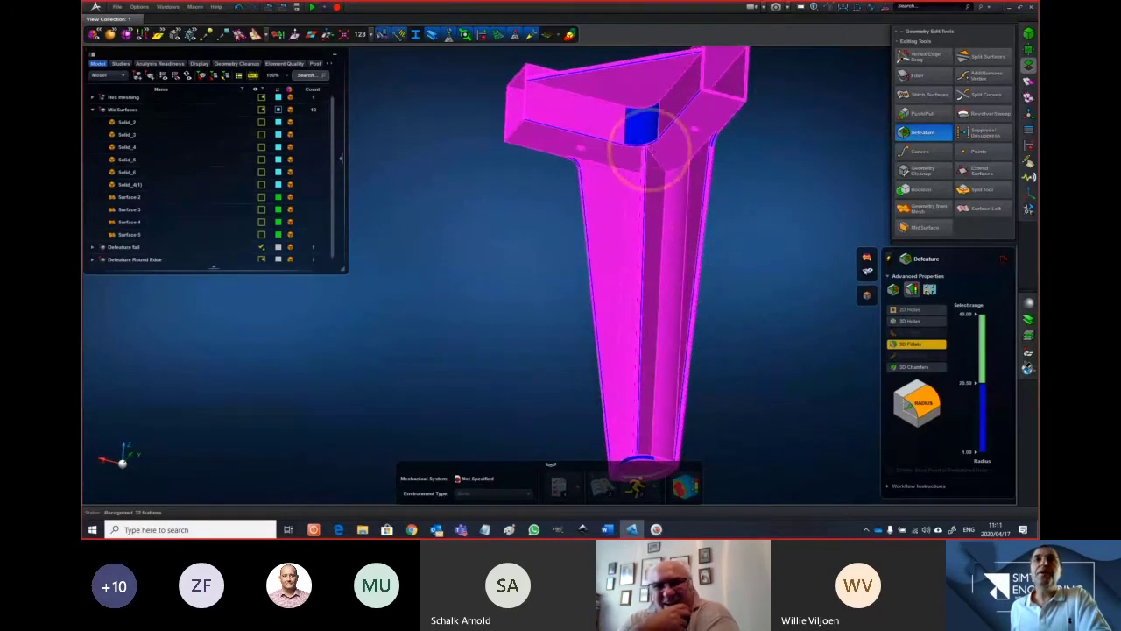
pyautogui.moveTo(675, 190); pyautogui.dragTo(684, 222, button='middle')
pyautogui.moveTo(631, 258); pyautogui.dragTo(795, 413, button='middle')
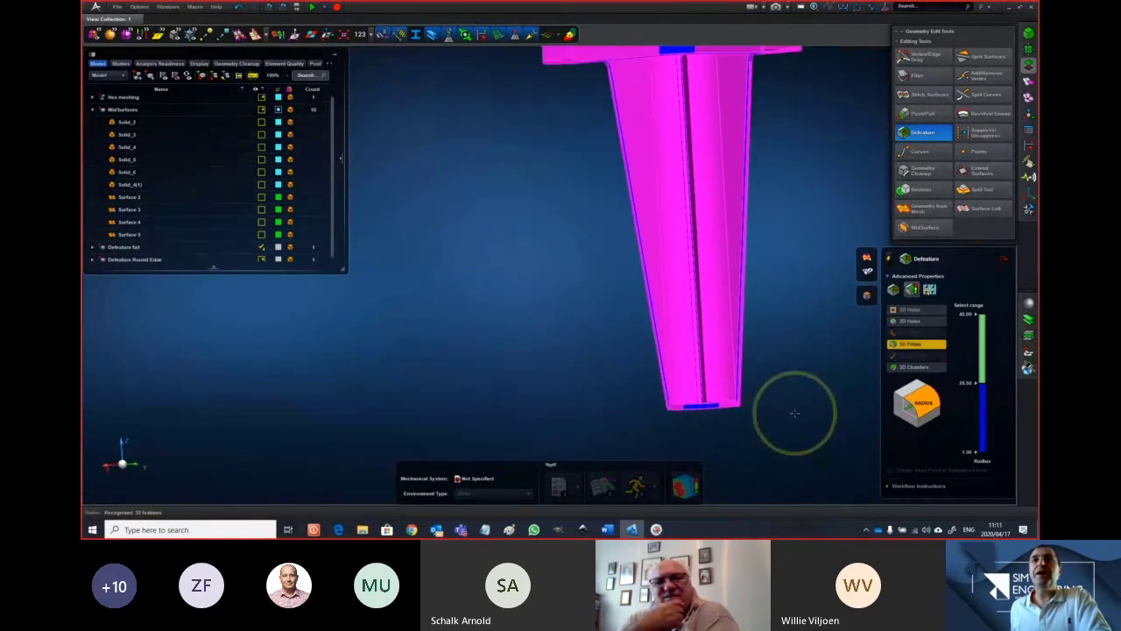
# Lower the boundary between the two fillet radius ranges to about 4.11 and check the highlighted fillets on the leg and frame
pyautogui.keyDown('ctrl'); pyautogui.moveTo(795, 413); pyautogui.dragTo(787, 386); pyautogui.keyUp('ctrl')
pyautogui.scroll(3, 764, 318)
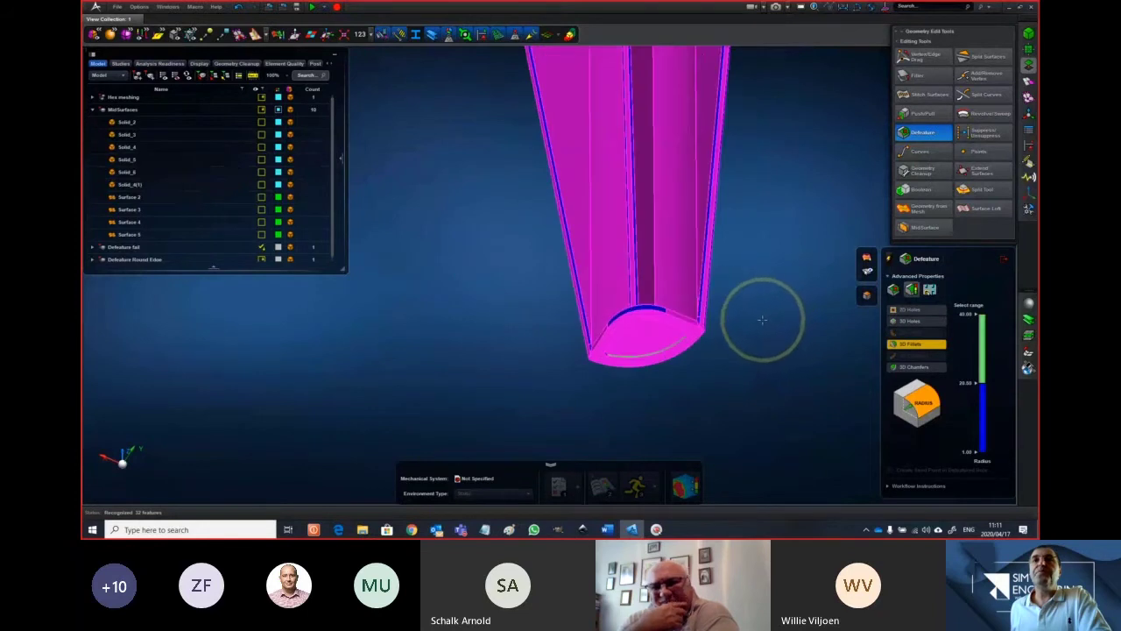
pyautogui.scroll(-1, 763, 318)
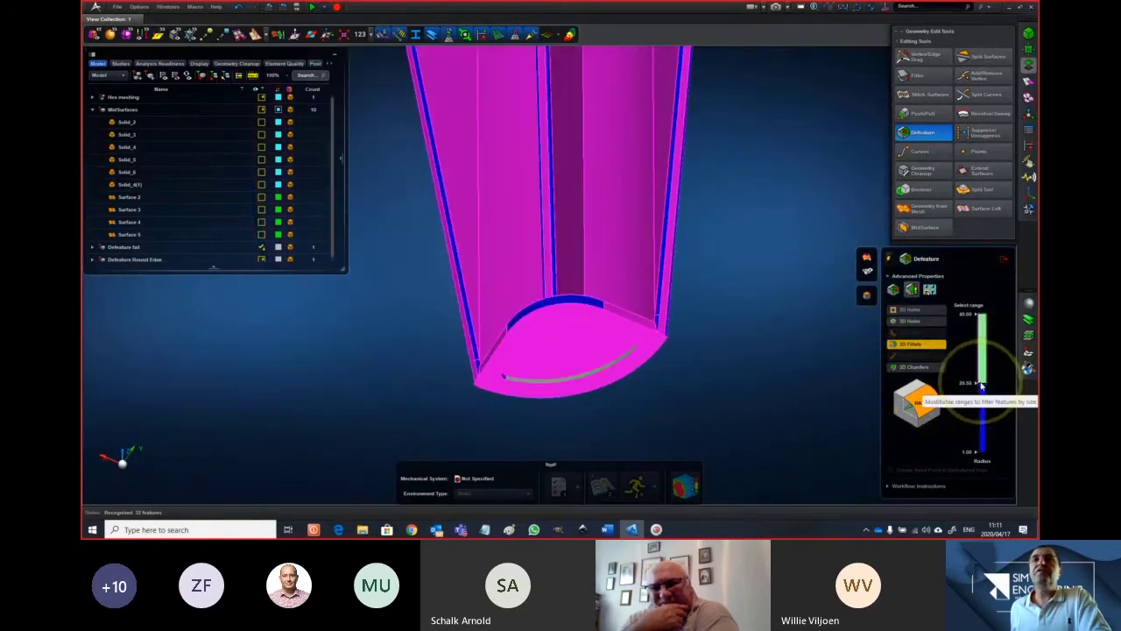
pyautogui.moveTo(981, 385); pyautogui.dragTo(981, 408)
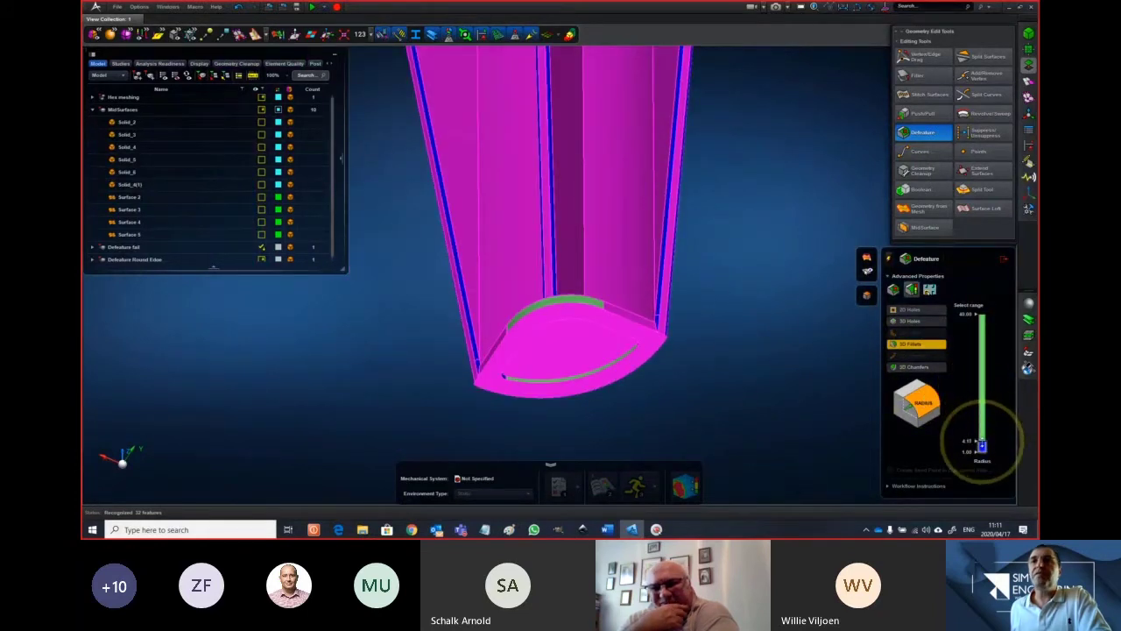
pyautogui.moveTo(769, 333); pyautogui.dragTo(746, 396, button='middle')
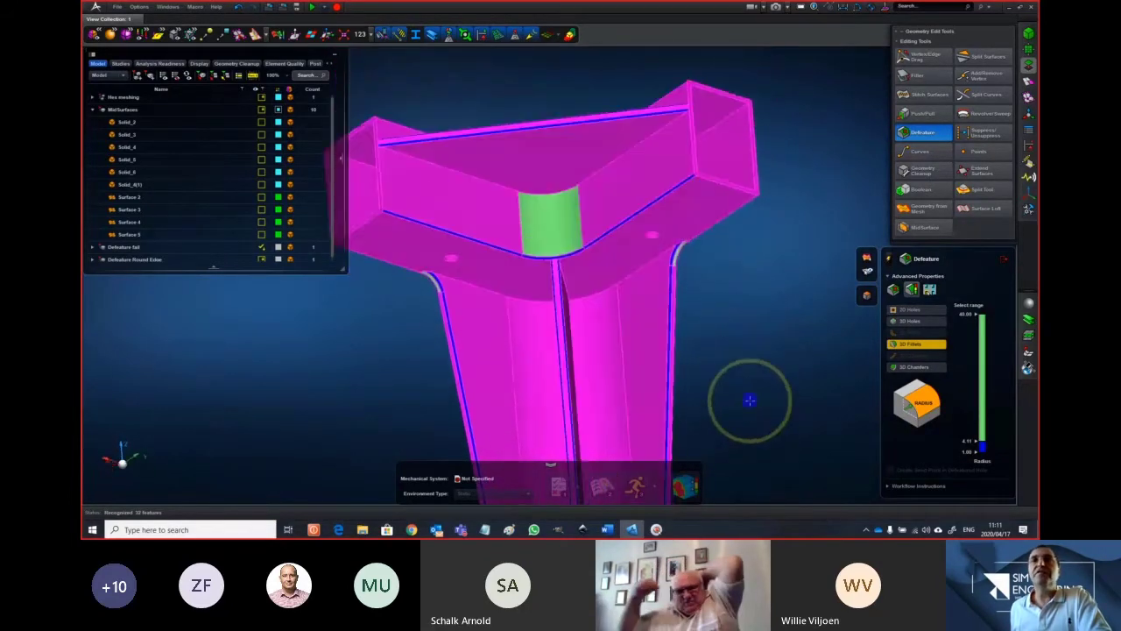
# Lower the fillet radius boundary further to about 2.41 and check the fillets at the leg's lower end
pyautogui.moveTo(745, 337); pyautogui.dragTo(768, 339, button='middle')
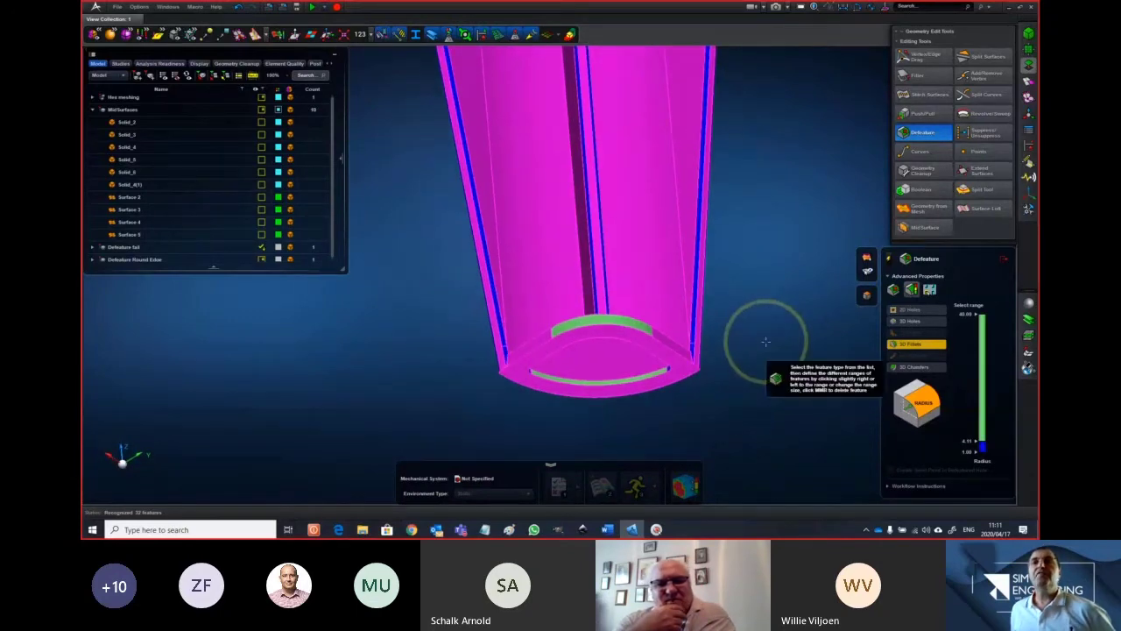
pyautogui.scroll(3, 766, 336)
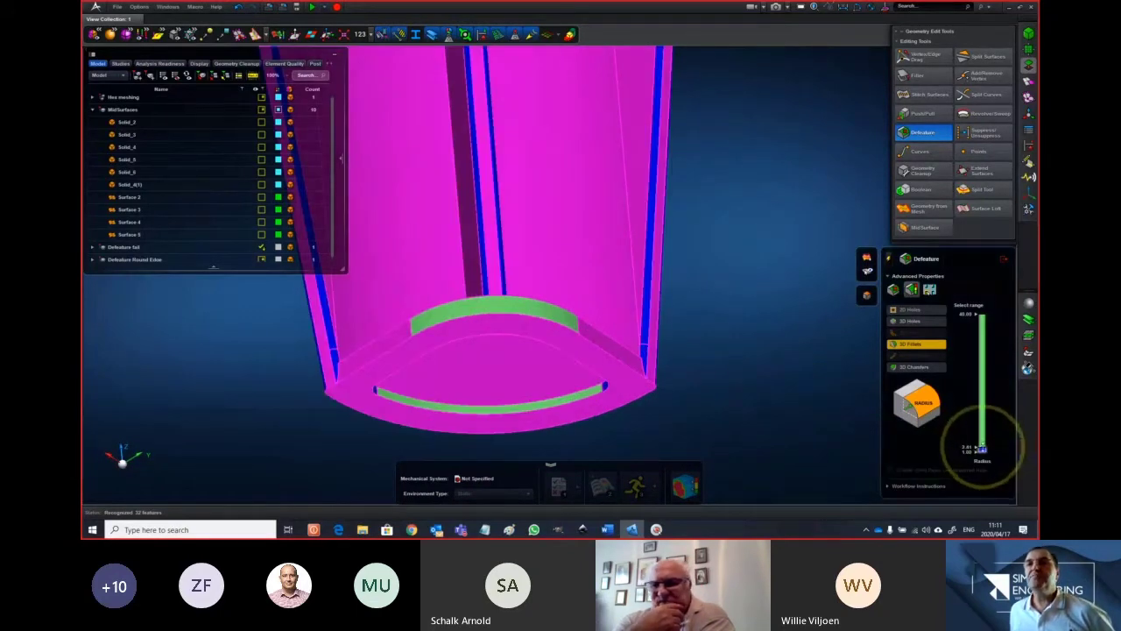
pyautogui.moveTo(756, 348); pyautogui.dragTo(759, 359, button='middle')
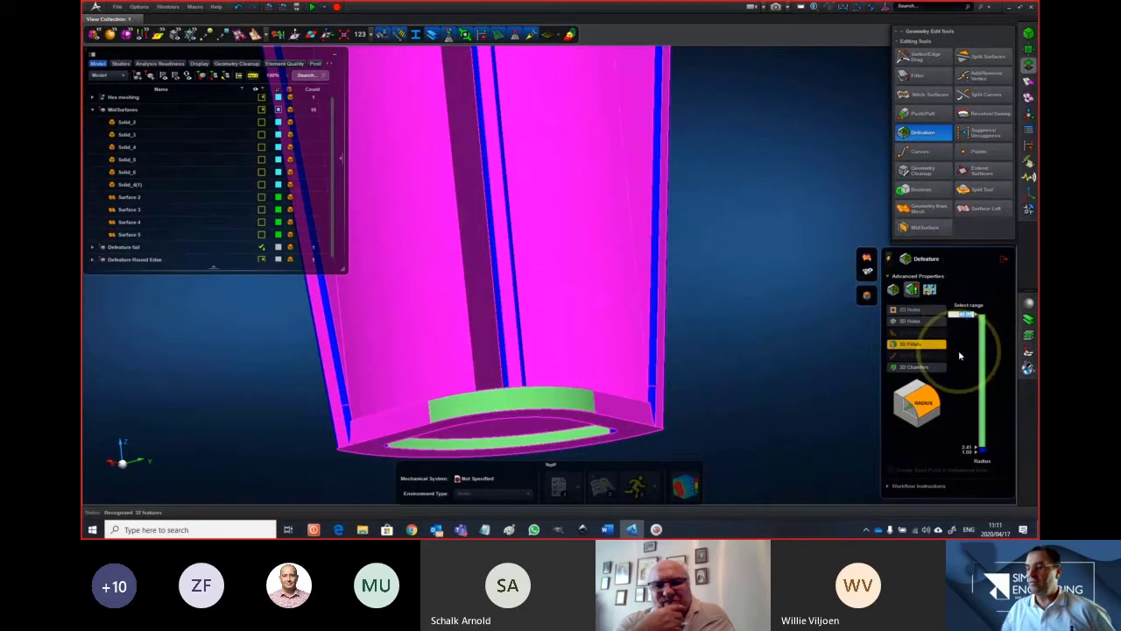
# Set the upper limit of the fillet radius range to 5 and split the range at about 3.00
pyautogui.write('5')
pyautogui.press('Return')
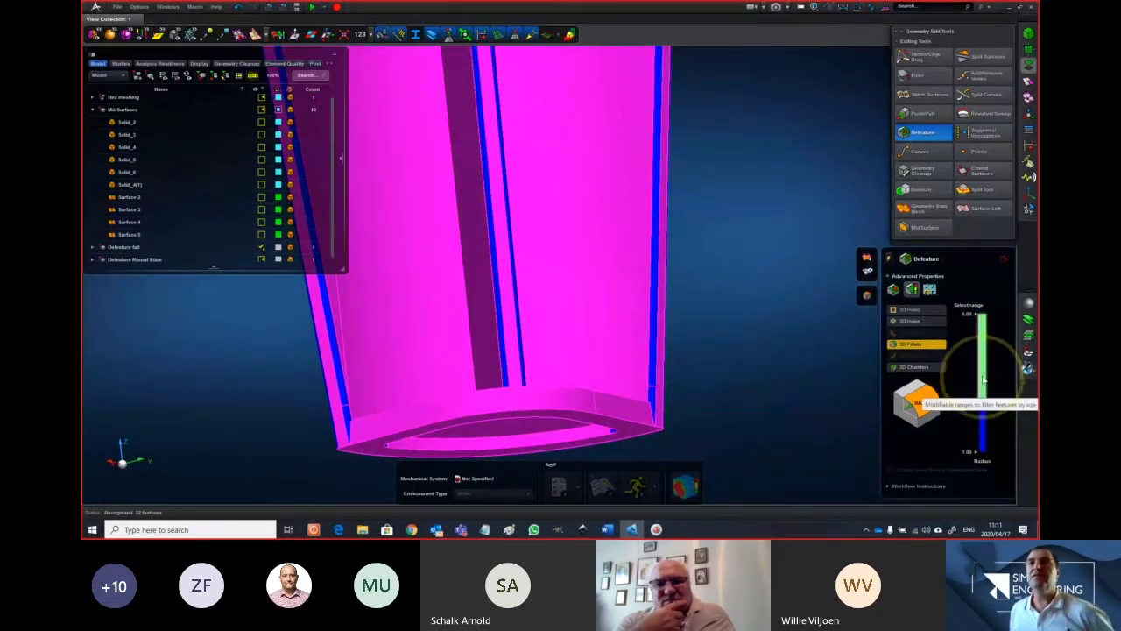
pyautogui.moveTo(751, 304); pyautogui.dragTo(970, 370, button='middle')
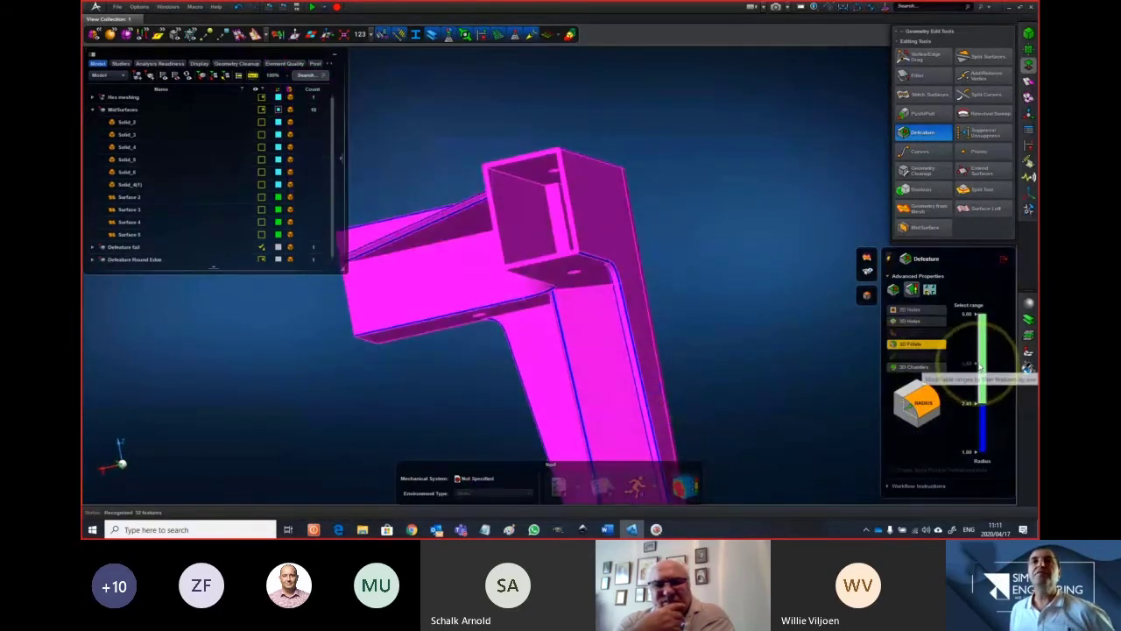
# Raise the upper limit of the fillet radius range to 10, then to 50, and check the large fillets near the frame corner
pyautogui.click(968, 322)
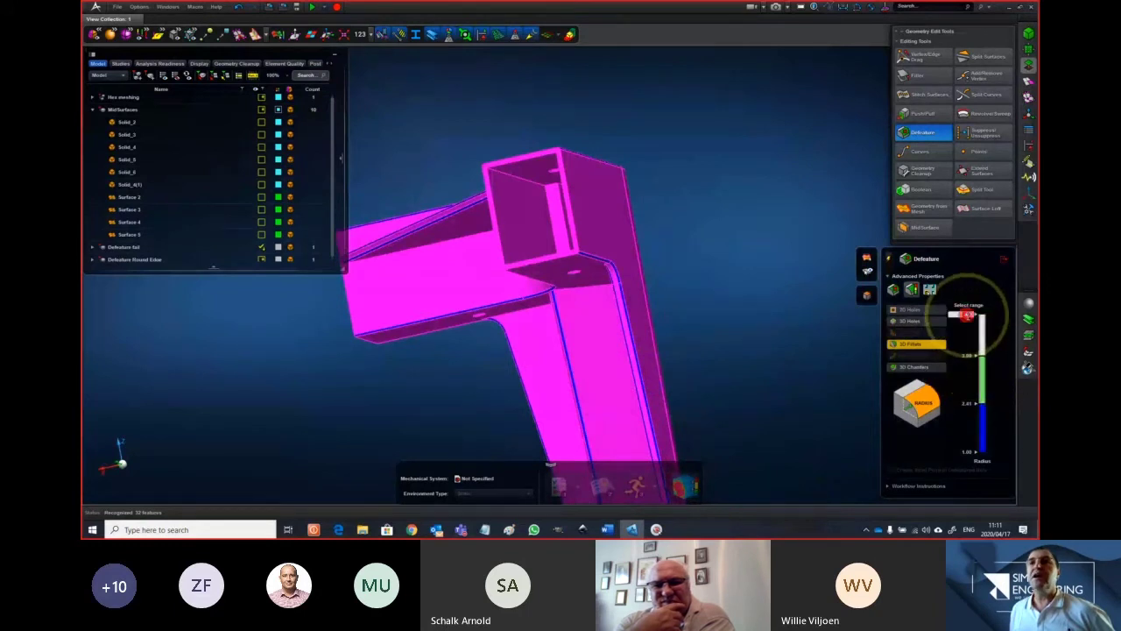
pyautogui.write('10')
pyautogui.press('Return')
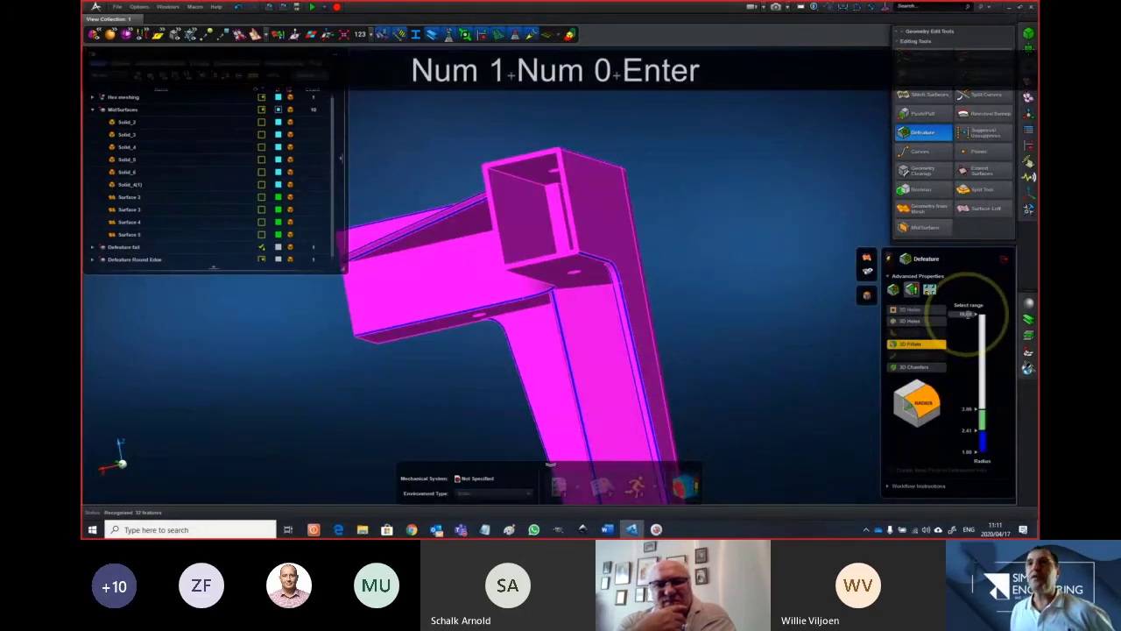
pyautogui.write('50')
pyautogui.press('Return')
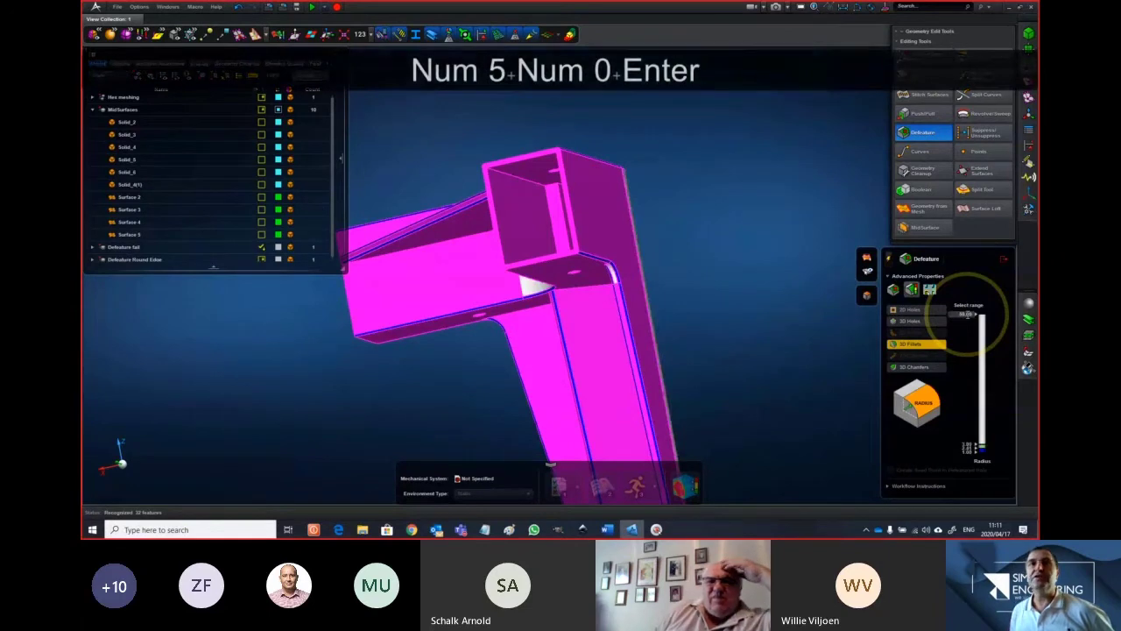
pyautogui.moveTo(686, 275); pyautogui.dragTo(708, 251, button='middle')
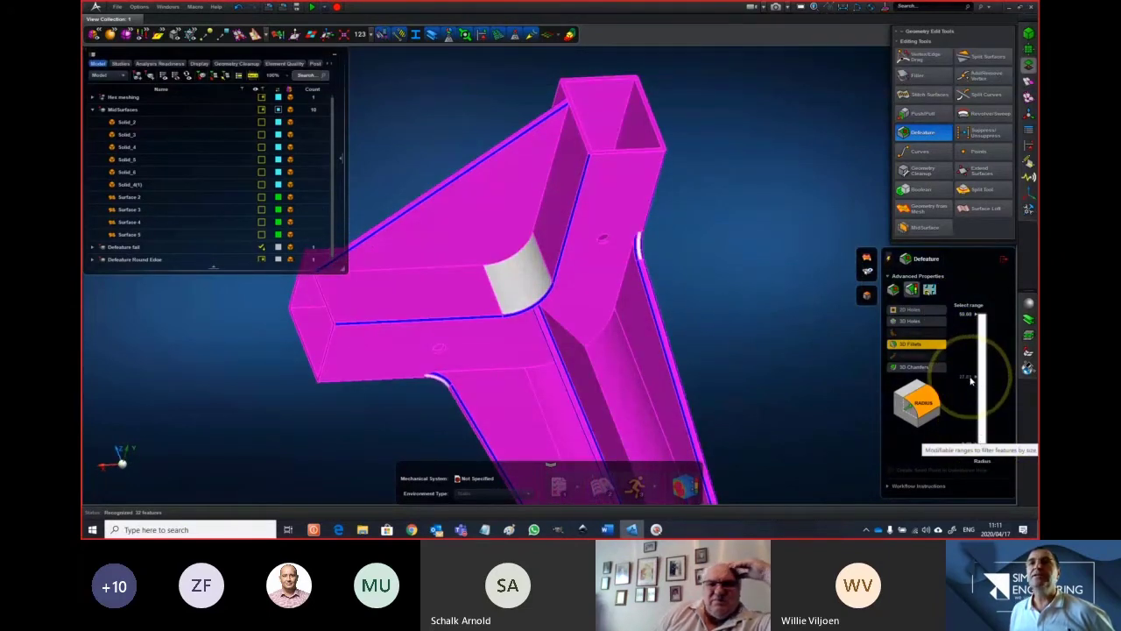
# Split the large-radius range at about 27.61 and at 15, then set the upper radius limit back to 5
pyautogui.moveTo(970, 379); pyautogui.dragTo(973, 407)
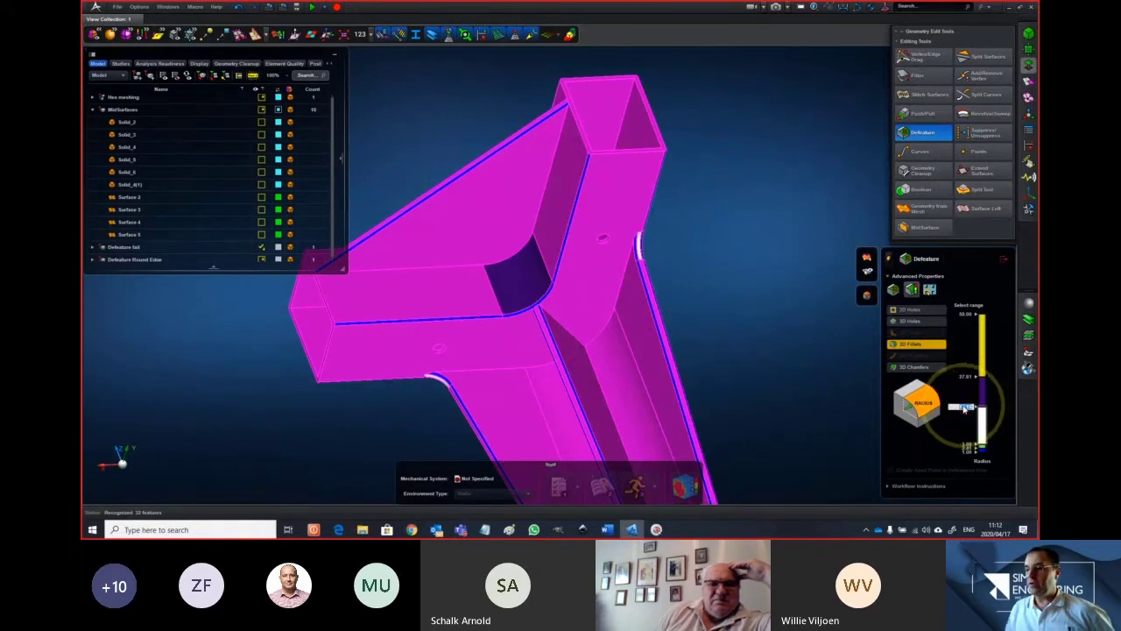
pyautogui.write('15')
pyautogui.press('Return')
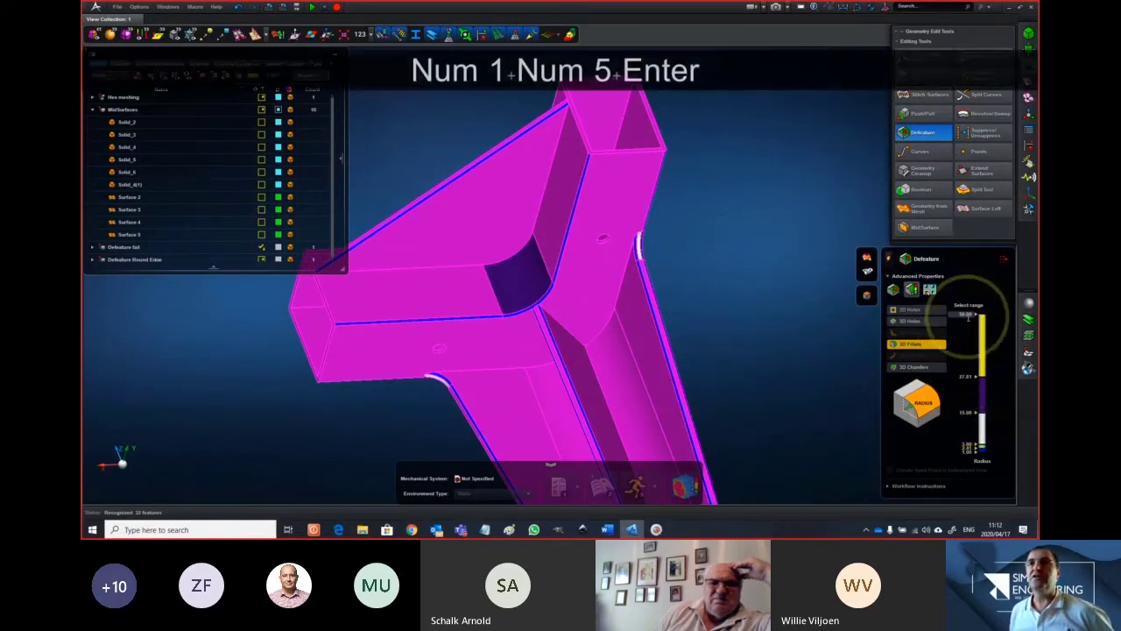
pyautogui.write('5')
pyautogui.press('Return')
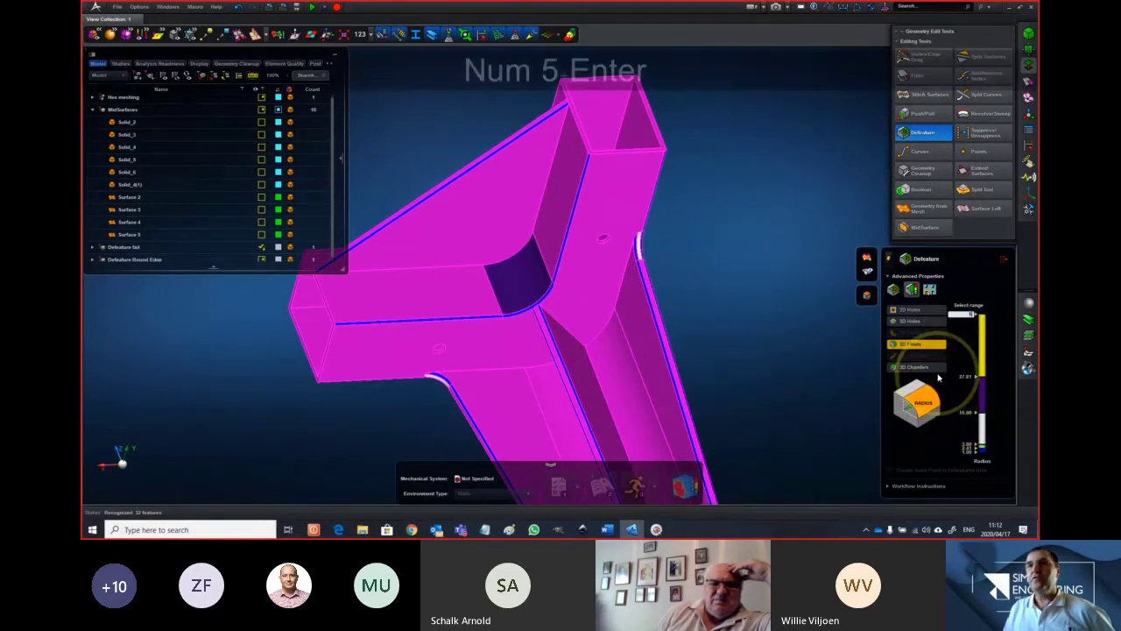
# Lower the boundary of the smallest fillet radius range to about 1.75 while checking the slot at the leg's lower end
pyautogui.moveTo(797, 332); pyautogui.dragTo(751, 141, button='middle')
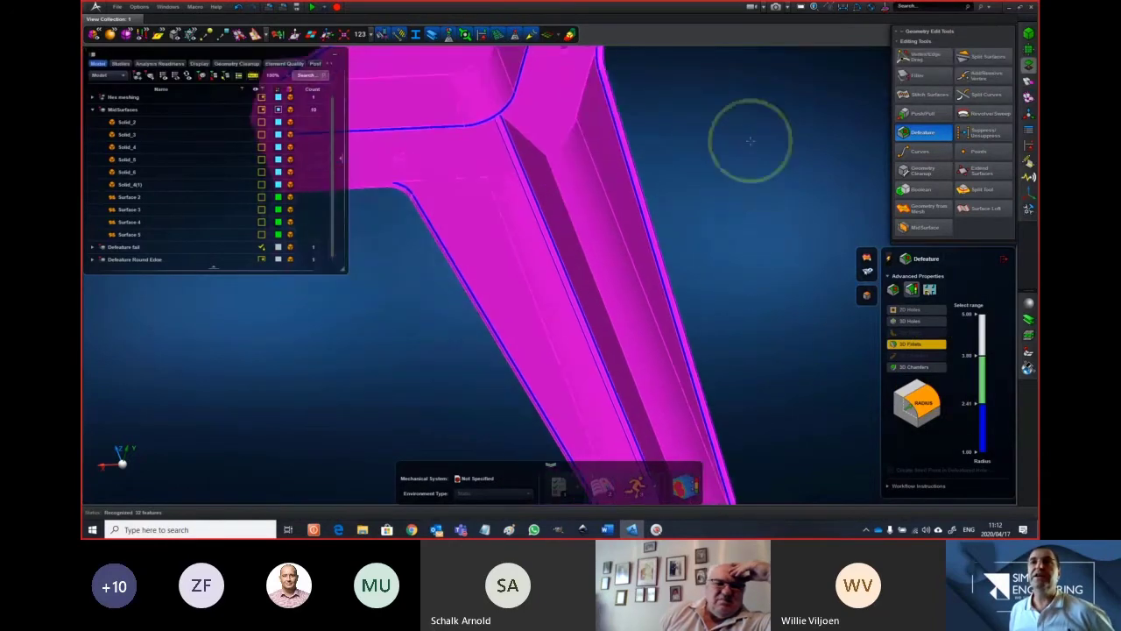
pyautogui.scroll(-3, 760, 293)
pyautogui.moveTo(763, 303)
pyautogui.mouseDown(button='middle')
pyautogui.moveTo(777, 333)
pyautogui.moveTo(770, 313)
pyautogui.mouseUp(button='middle')
pyautogui.scroll(5, 730, 340)
pyautogui.moveTo(594, 268); pyautogui.dragTo(726, 356, button='middle')
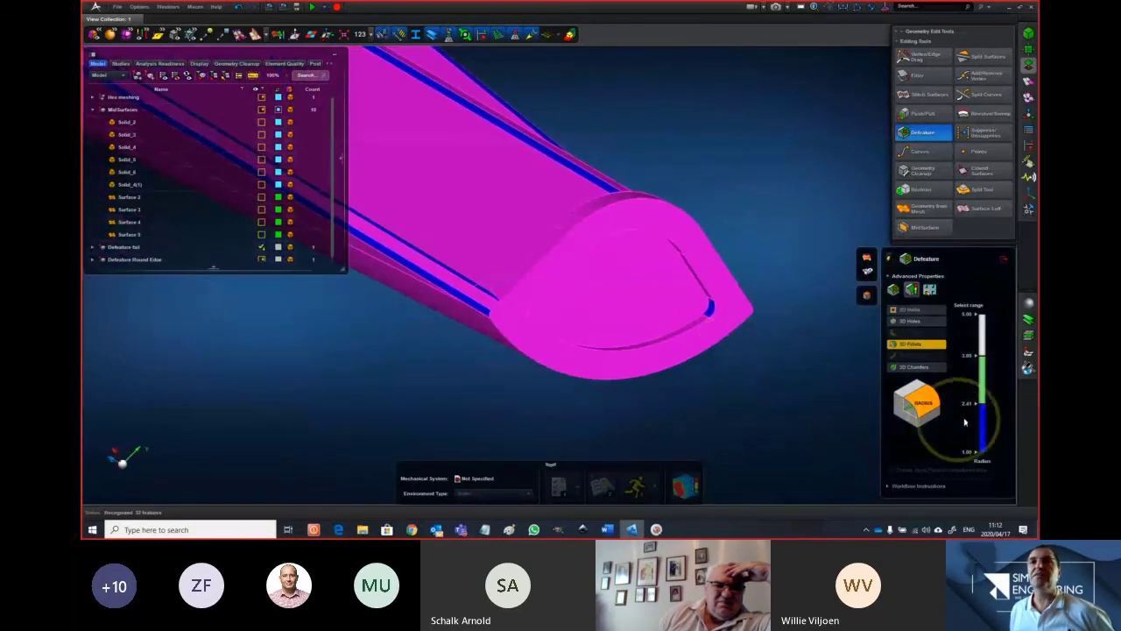
pyautogui.moveTo(982, 405); pyautogui.dragTo(982, 427)
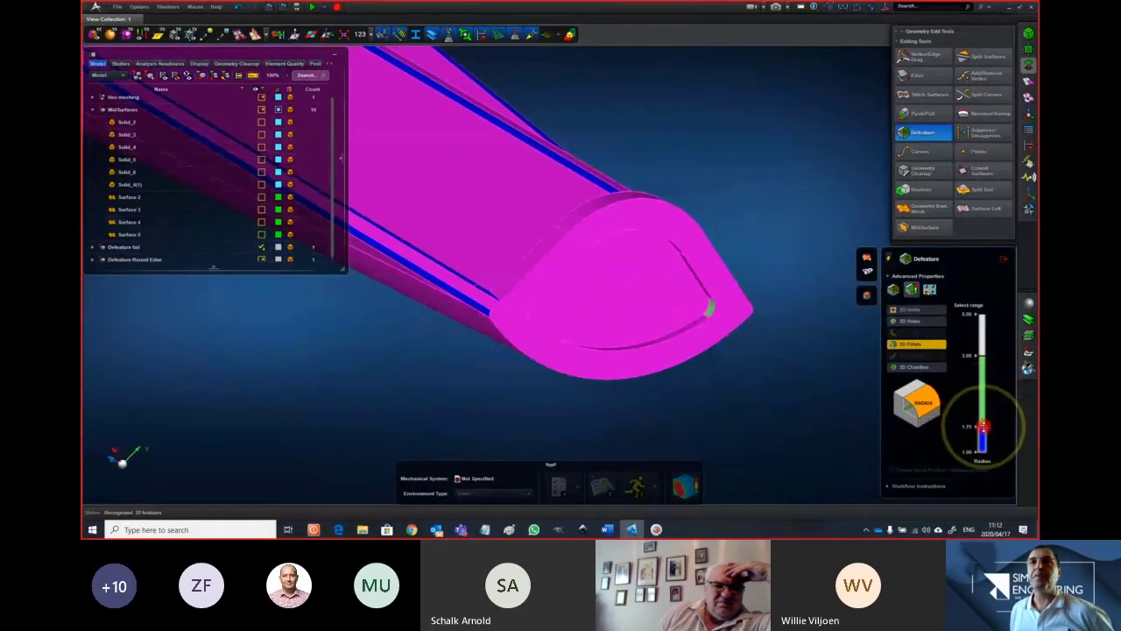
# Delete the 3D fillets in the smallest radius range, 1.00 to 1.75, from the bracket
pyautogui.moveTo(792, 327); pyautogui.dragTo(710, 334, button='middle')
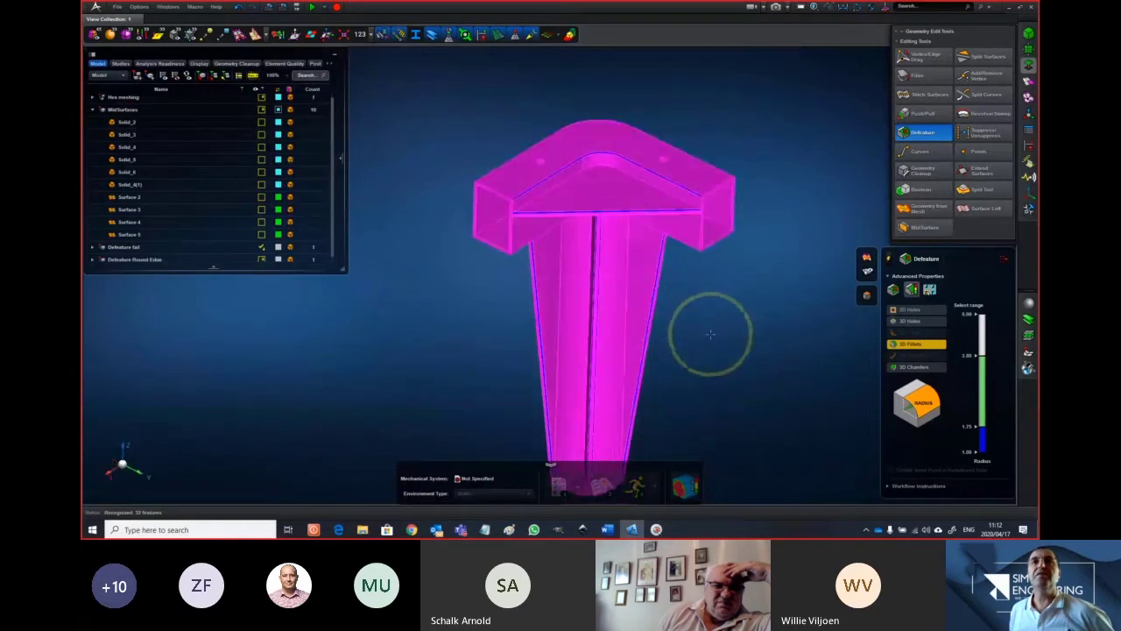
pyautogui.scroll(5, 711, 301)
pyautogui.scroll(-2, 709, 301)
pyautogui.moveTo(718, 240); pyautogui.dragTo(757, 405, button='middle')
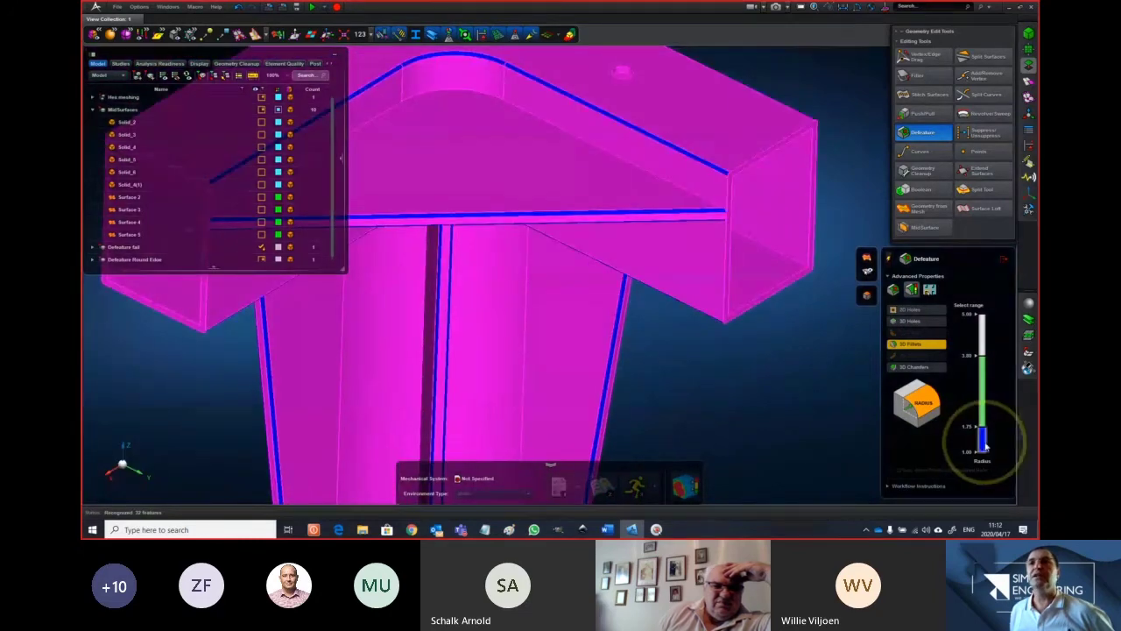
pyautogui.moveTo(984, 446); pyautogui.dragTo(987, 452)
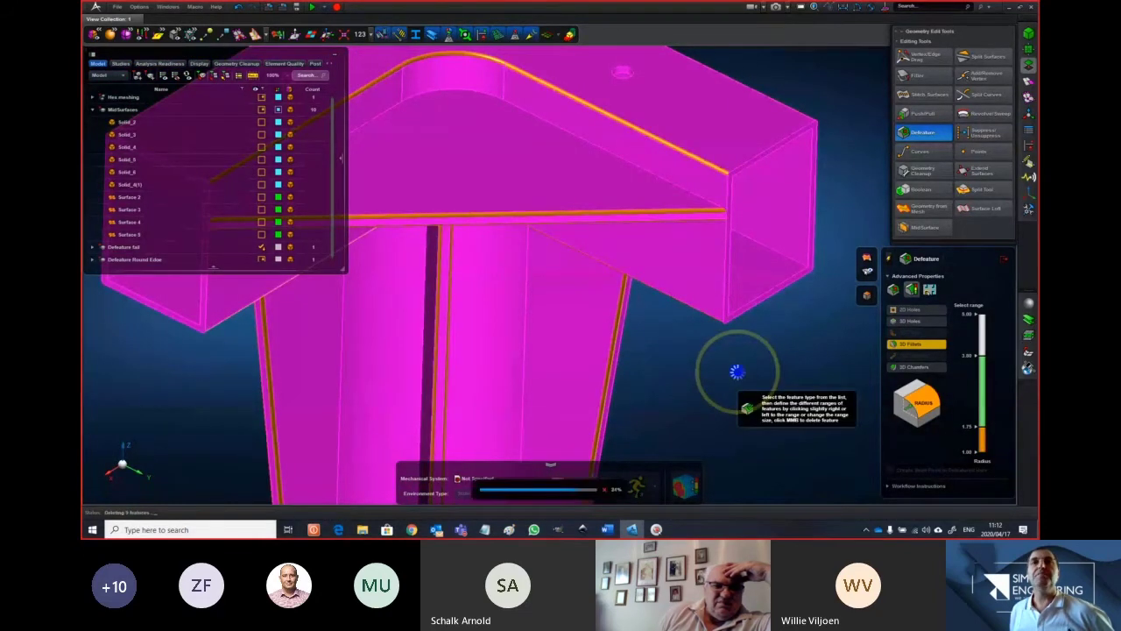
pyautogui.scroll(-3, 732, 389)
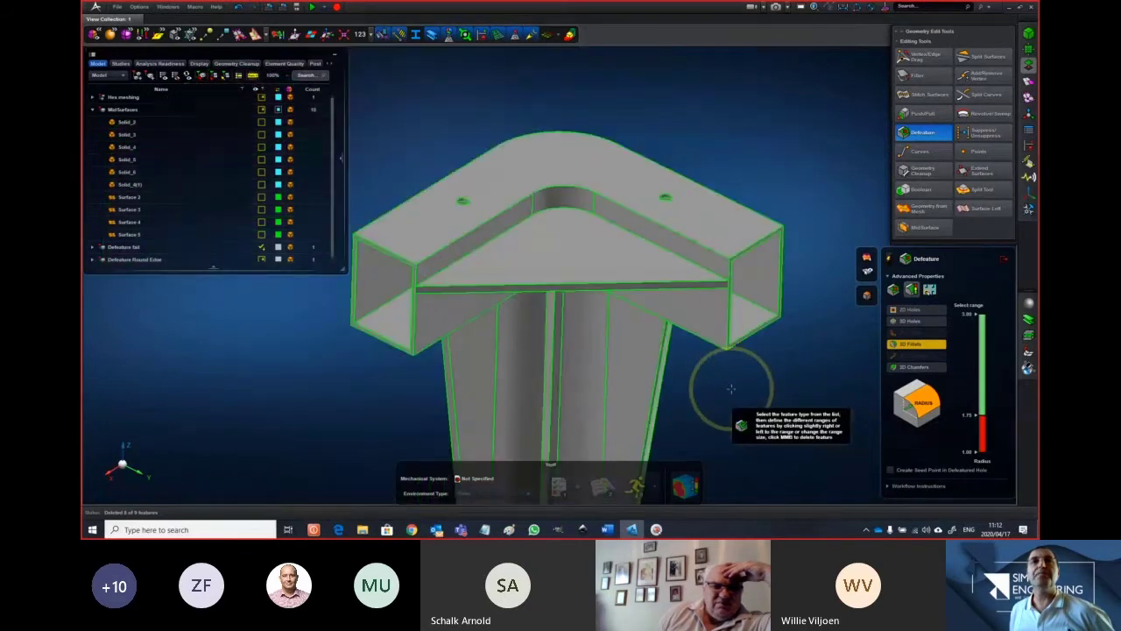
# Examine the defeatured bracket around the leg's lower end, along its edges and ribs, and up at the frame
pyautogui.moveTo(731, 389); pyautogui.dragTo(732, 376, button='middle')
pyautogui.moveTo(737, 382); pyautogui.dragTo(724, 166, button='middle')
pyautogui.moveTo(702, 370)
pyautogui.mouseDown(button='middle')
pyautogui.moveTo(686, 371)
pyautogui.moveTo(683, 293)
pyautogui.moveTo(633, 303)
pyautogui.moveTo(691, 303)
pyautogui.moveTo(694, 283)
pyautogui.mouseUp(button='middle')
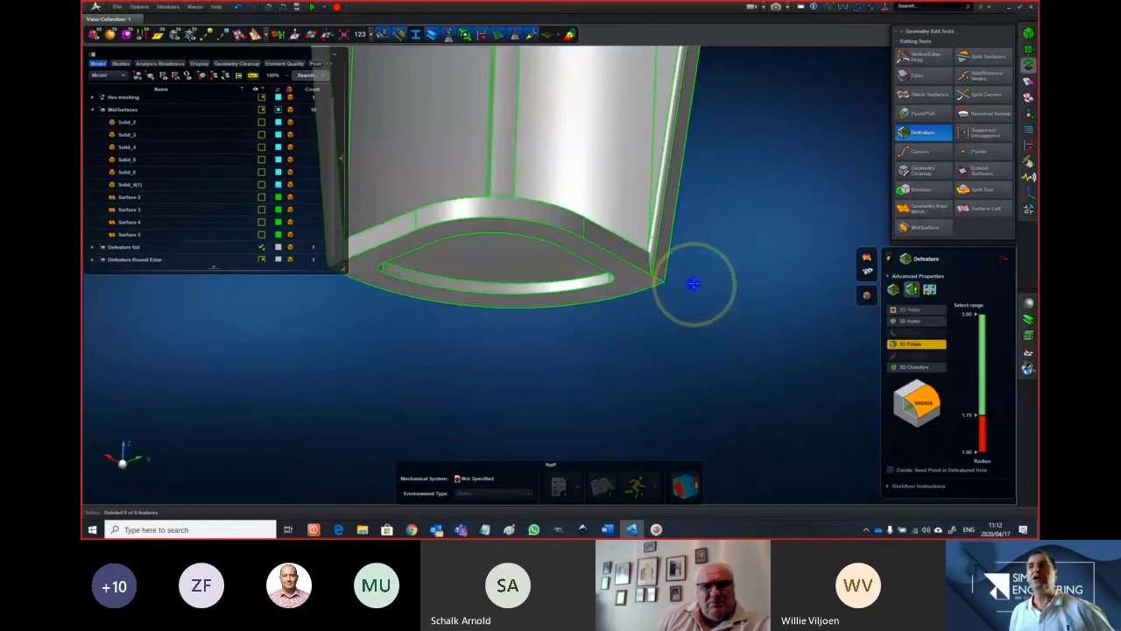
pyautogui.scroll(5, 690, 258)
pyautogui.moveTo(697, 229); pyautogui.dragTo(710, 280, button='middle')
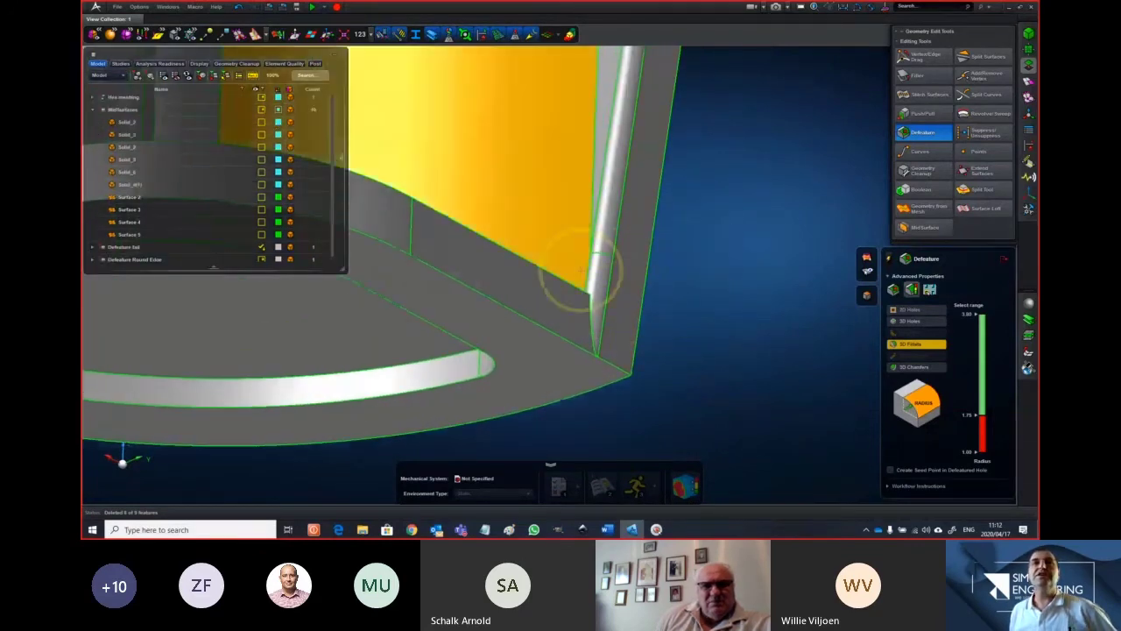
pyautogui.moveTo(600, 269); pyautogui.dragTo(596, 277, button='middle')
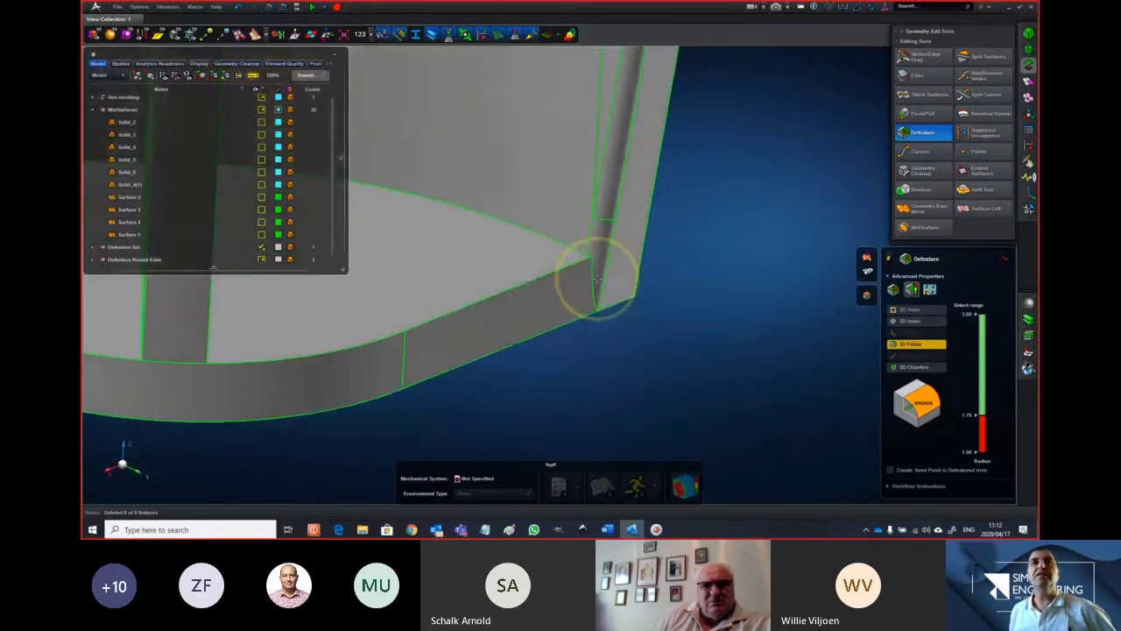
pyautogui.scroll(-2, 616, 186)
pyautogui.moveTo(650, 189); pyautogui.dragTo(675, 338, button='middle')
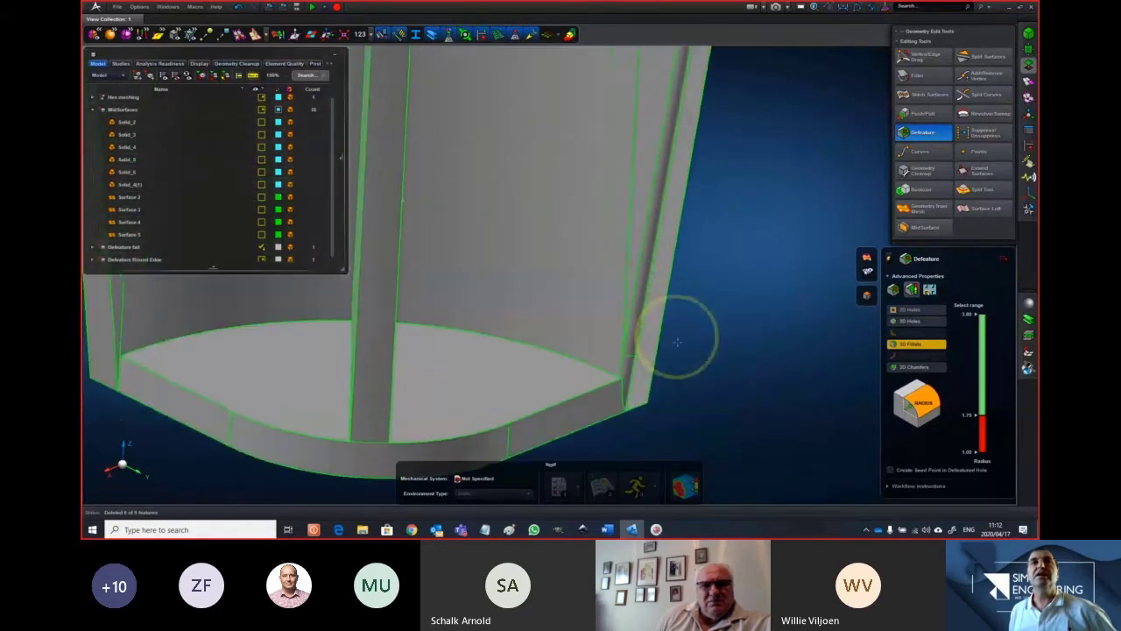
pyautogui.scroll(-3, 682, 342)
pyautogui.moveTo(742, 219); pyautogui.dragTo(674, 437, button='middle')
pyautogui.moveTo(729, 168); pyautogui.dragTo(713, 391, button='middle')
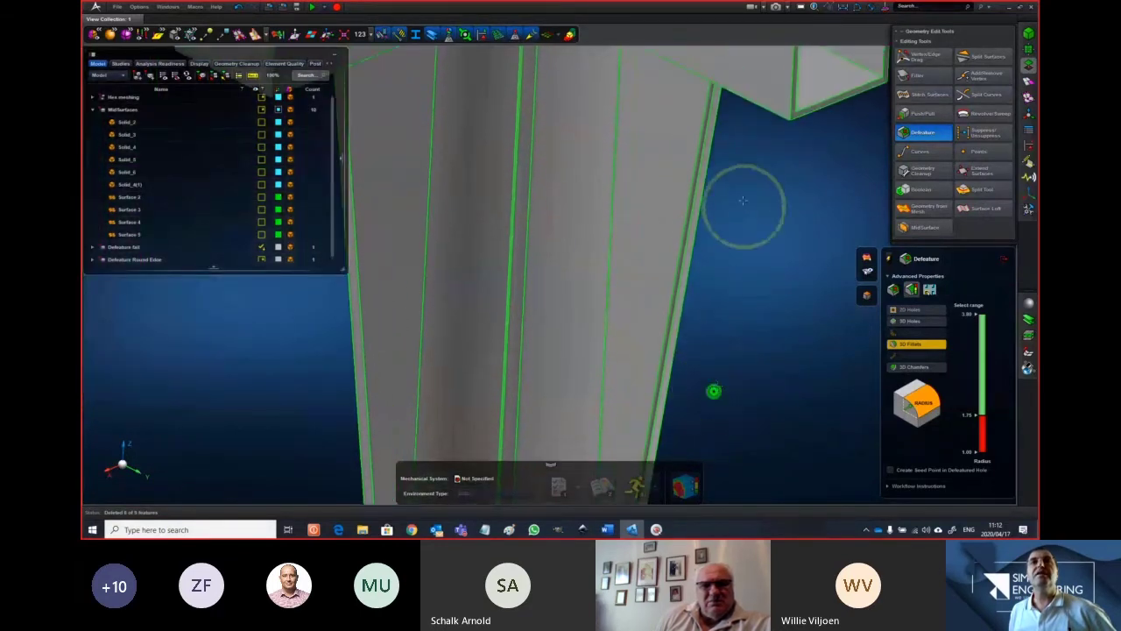
pyautogui.moveTo(743, 208)
pyautogui.mouseDown(button='middle')
pyautogui.moveTo(704, 383)
pyautogui.moveTo(704, 360)
pyautogui.mouseUp(button='middle')
pyautogui.moveTo(721, 279); pyautogui.dragTo(702, 234, button='middle')
pyautogui.scroll(-3, 703, 233)
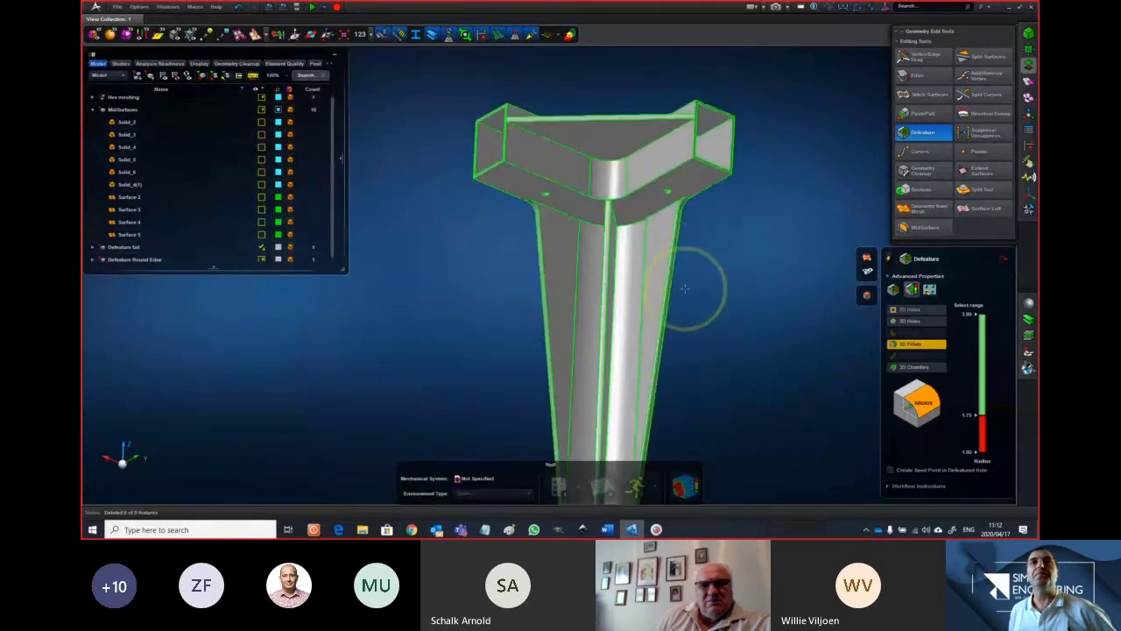
# Switch Defeature to automatic feature detection and try to remove the tapered fillet face at the leg's lower corner
pyautogui.moveTo(701, 275); pyautogui.dragTo(681, 257, button='middle')
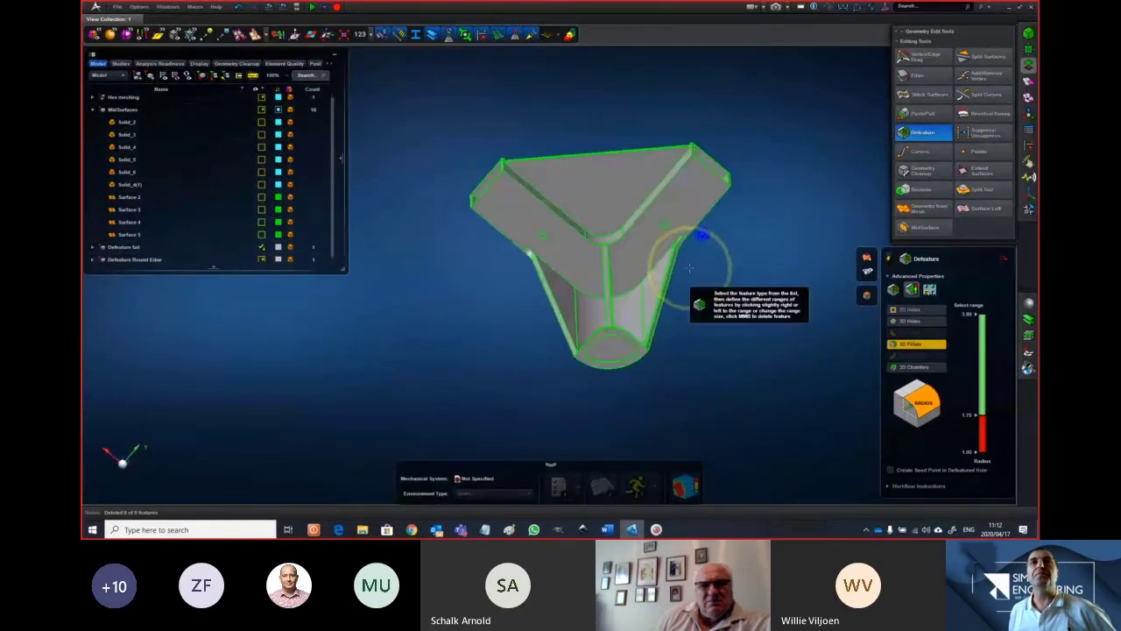
pyautogui.click(893, 289)
pyautogui.scroll(5, 657, 344)
pyautogui.scroll(3, 656, 346)
pyautogui.moveTo(659, 343); pyautogui.dragTo(699, 303, button='middle')
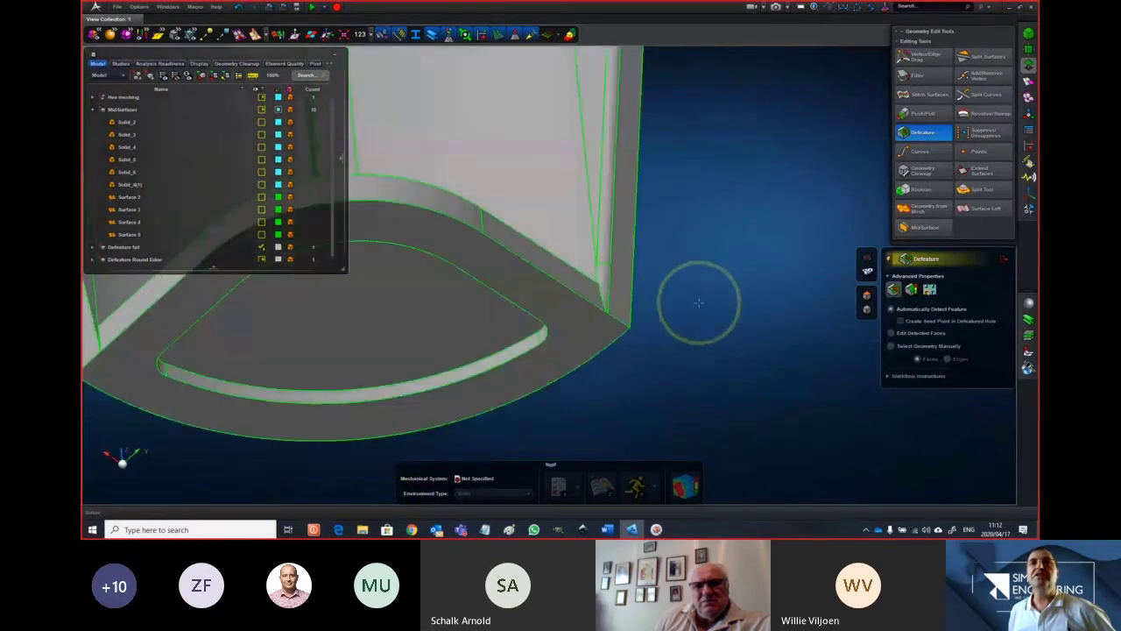
pyautogui.scroll(3, 627, 275)
pyautogui.click(594, 273)
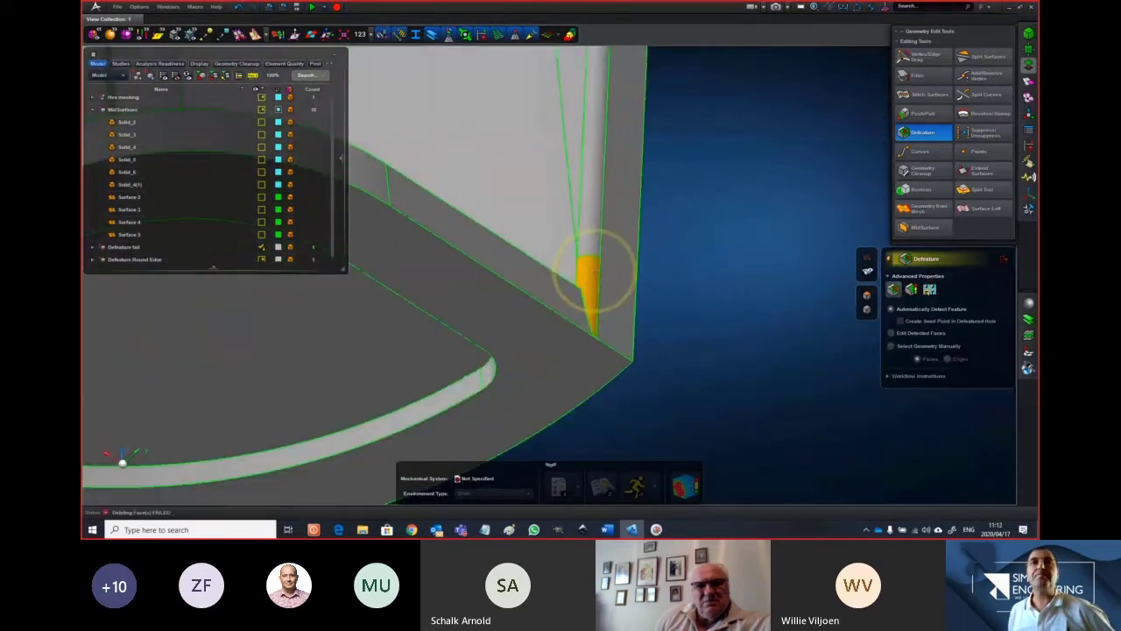
pyautogui.press('alt')
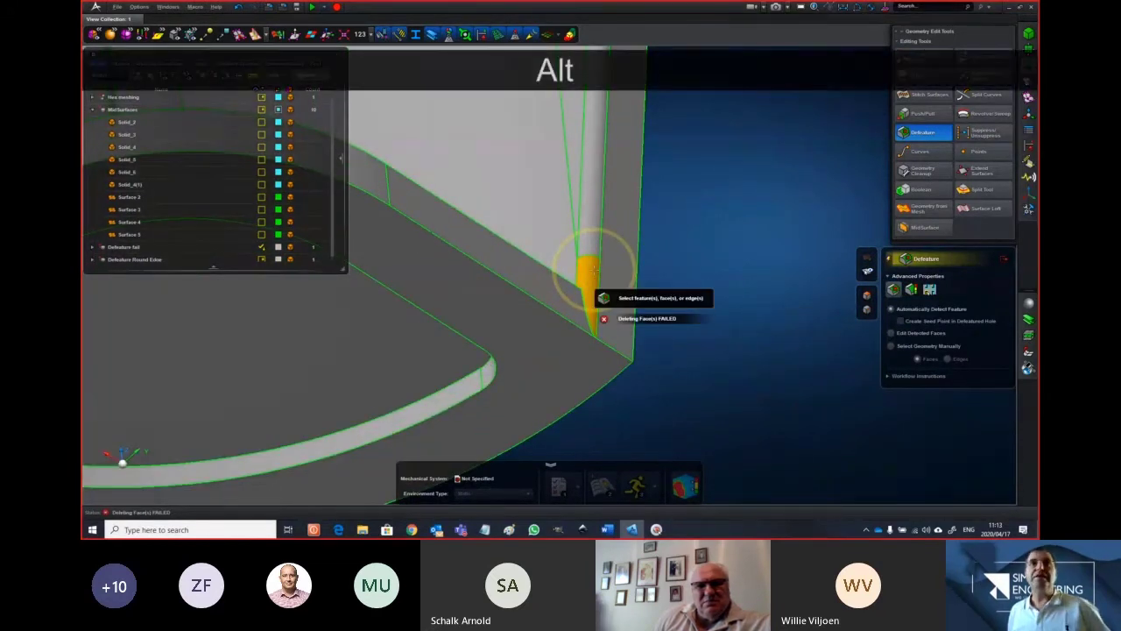
pyautogui.keyDown('alt'); pyautogui.click(594, 272); pyautogui.keyUp('alt')
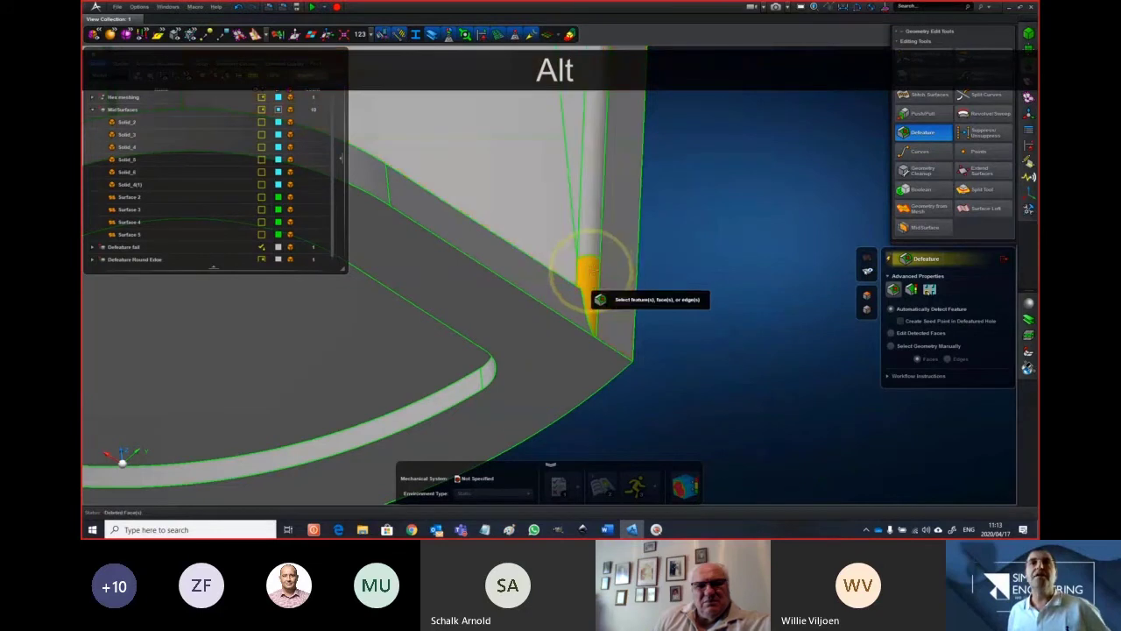
pyautogui.keyDown('alt'); pyautogui.click(593, 271); pyautogui.keyUp('alt')
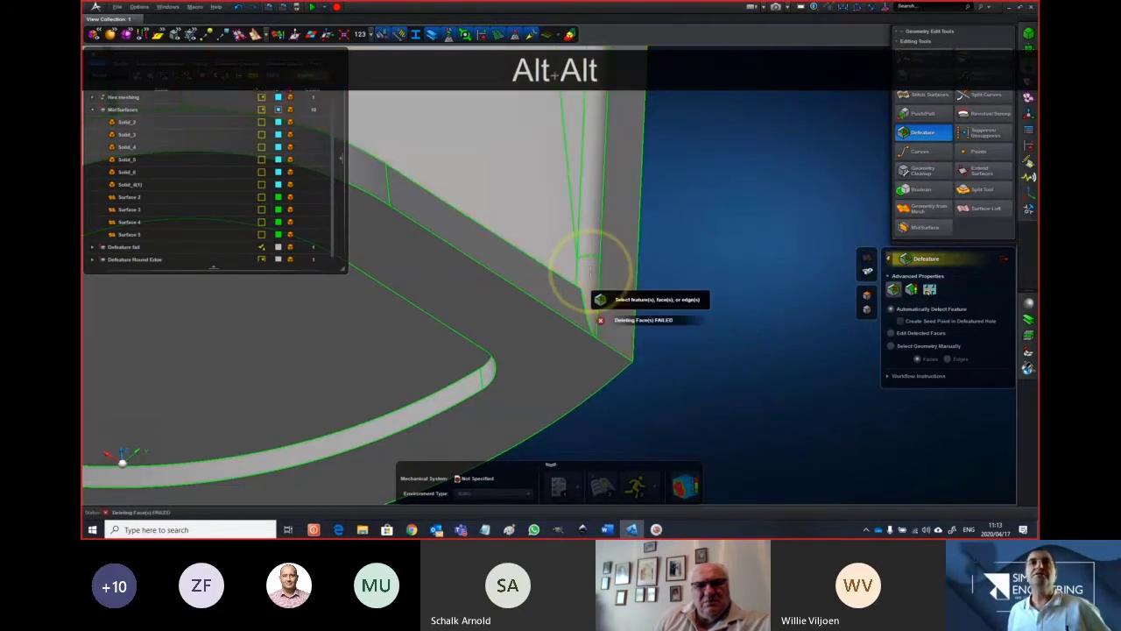
# Set Defeature to manual execution, clear the selection, and select the tapered corner fillet face with the long edge fillet above it
pyautogui.click(888, 259)
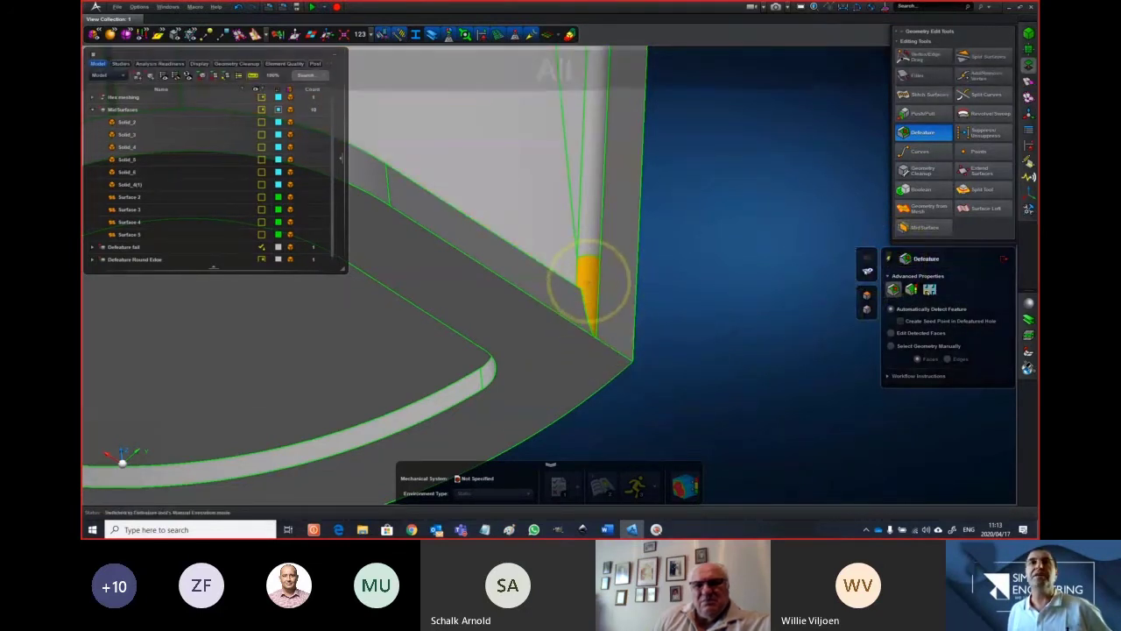
pyautogui.keyDown('alt'); pyautogui.click(625, 289); pyautogui.keyUp('alt')
pyautogui.press('Escape')
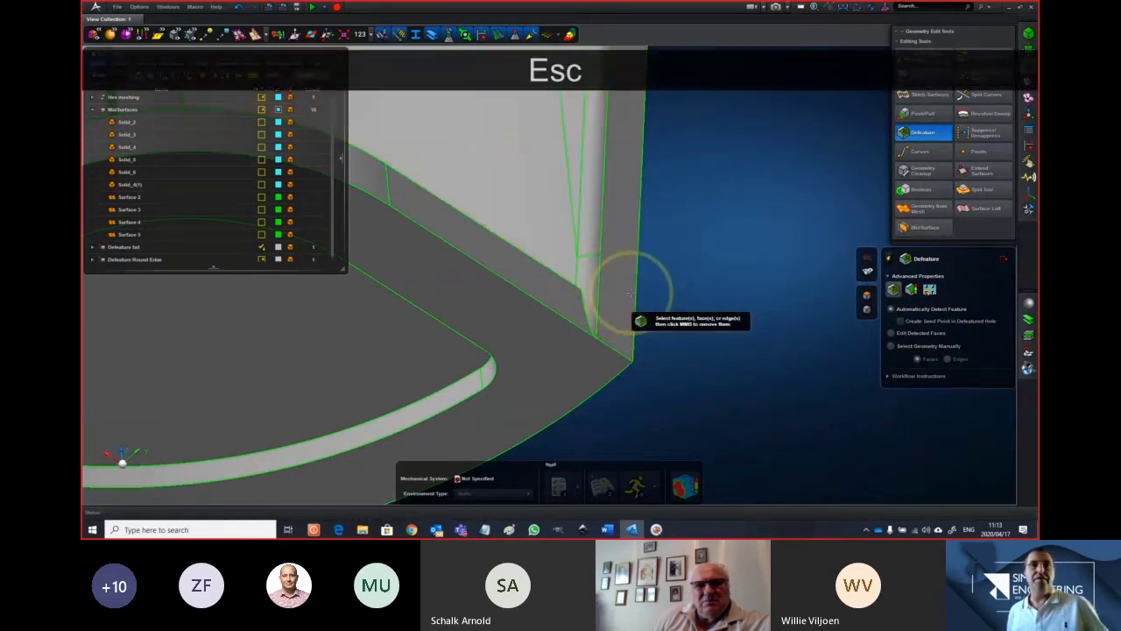
pyautogui.click(602, 251)
pyautogui.click(604, 251)
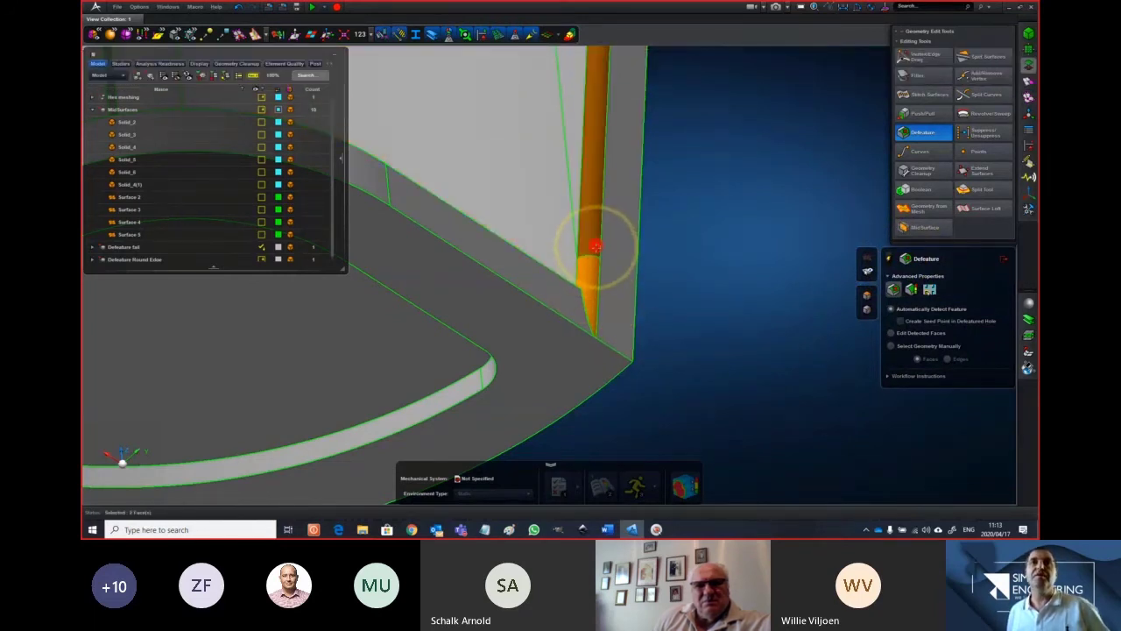
# Add the curved fillet face at the leg's upper end to the selection and try to remove the connected fillet faces
pyautogui.scroll(-4, 611, 254)
pyautogui.moveTo(619, 261); pyautogui.dragTo(640, 458, button='right')
pyautogui.moveTo(666, 190); pyautogui.dragTo(673, 483, button='right')
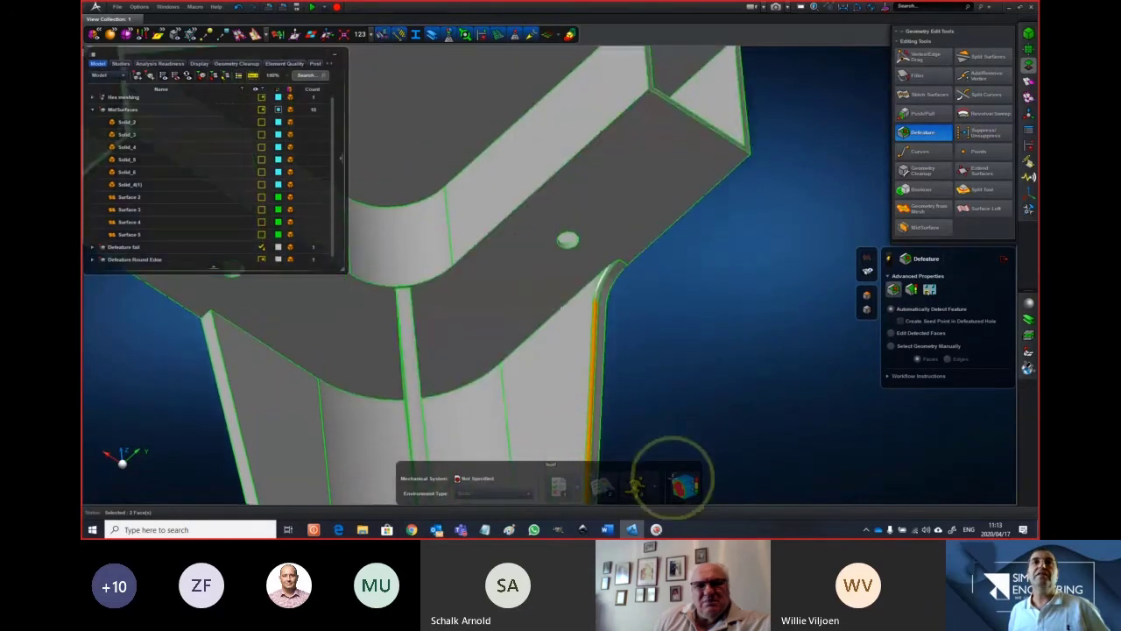
pyautogui.scroll(4, 610, 302)
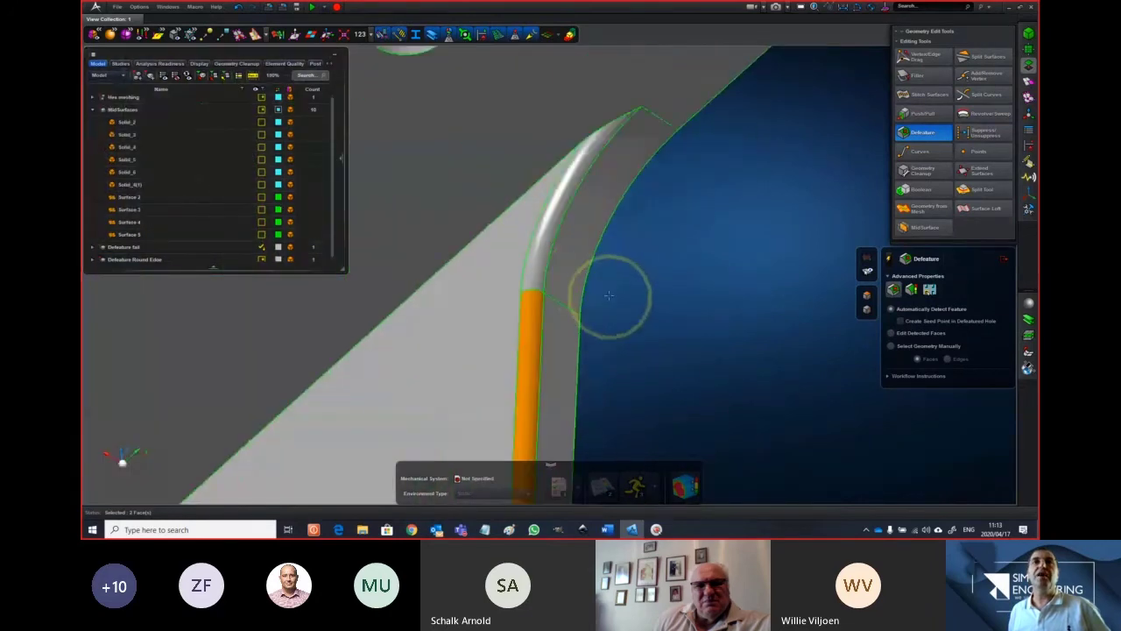
pyautogui.middleClick(646, 263)
# Retry removing the selected chain of fillet faces along the leg's outer edge
pyautogui.scroll(-3, 661, 280)
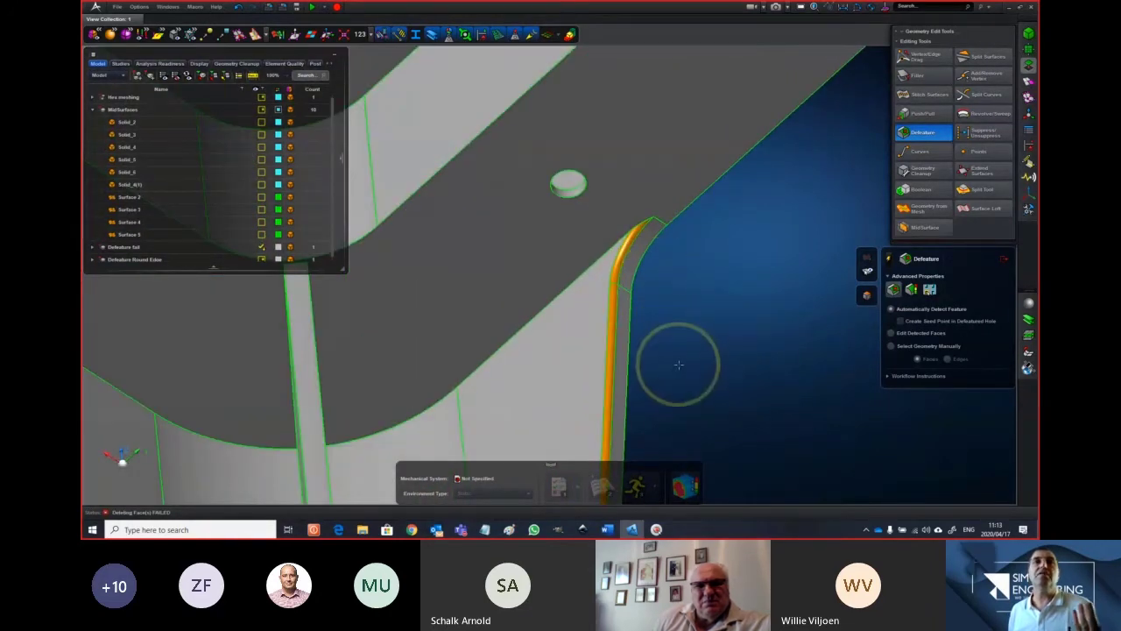
pyautogui.scroll(-4, 683, 364)
pyautogui.moveTo(712, 374); pyautogui.dragTo(661, 203, button='right')
pyautogui.moveTo(666, 218); pyautogui.dragTo(667, 220, button='middle')
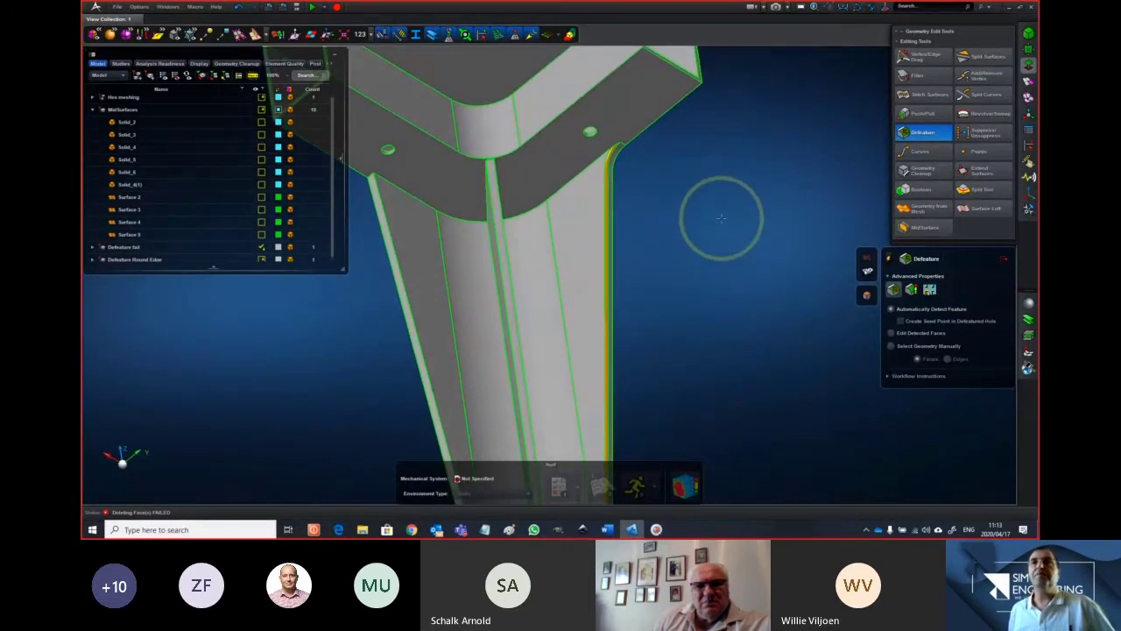
pyautogui.scroll(2, 648, 186)
pyautogui.middleClick(646, 185)
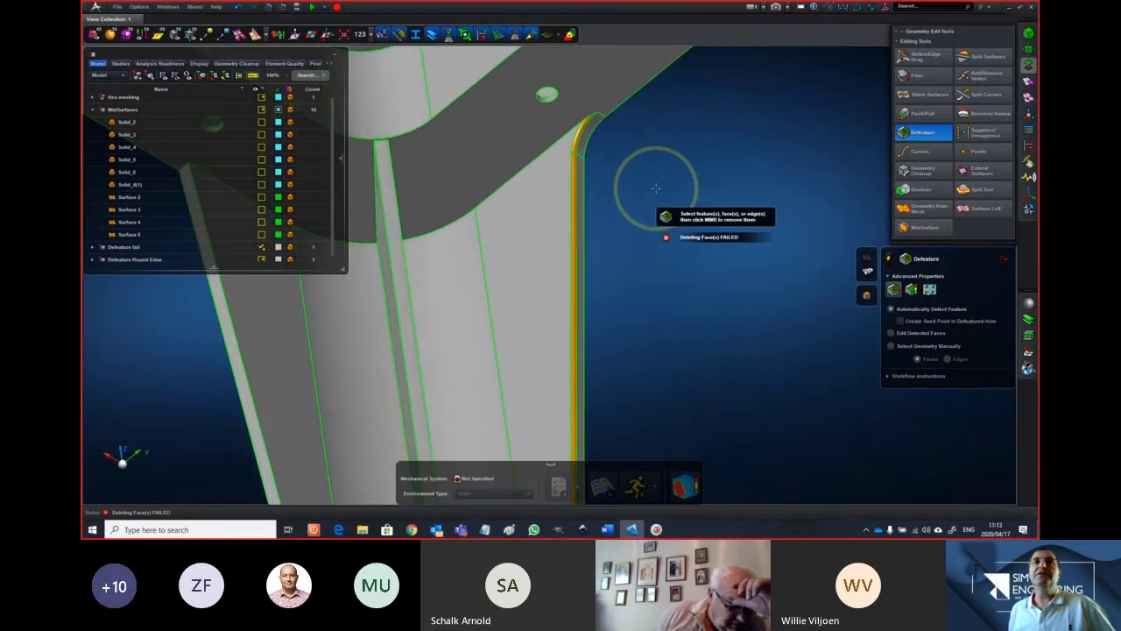
# Exit Defeature and start Push/Pull for the curved fillet where the leg meets the frame
pyautogui.click(1004, 263)
pyautogui.moveTo(676, 183); pyautogui.dragTo(706, 263, button='middle')
pyautogui.click(922, 113)
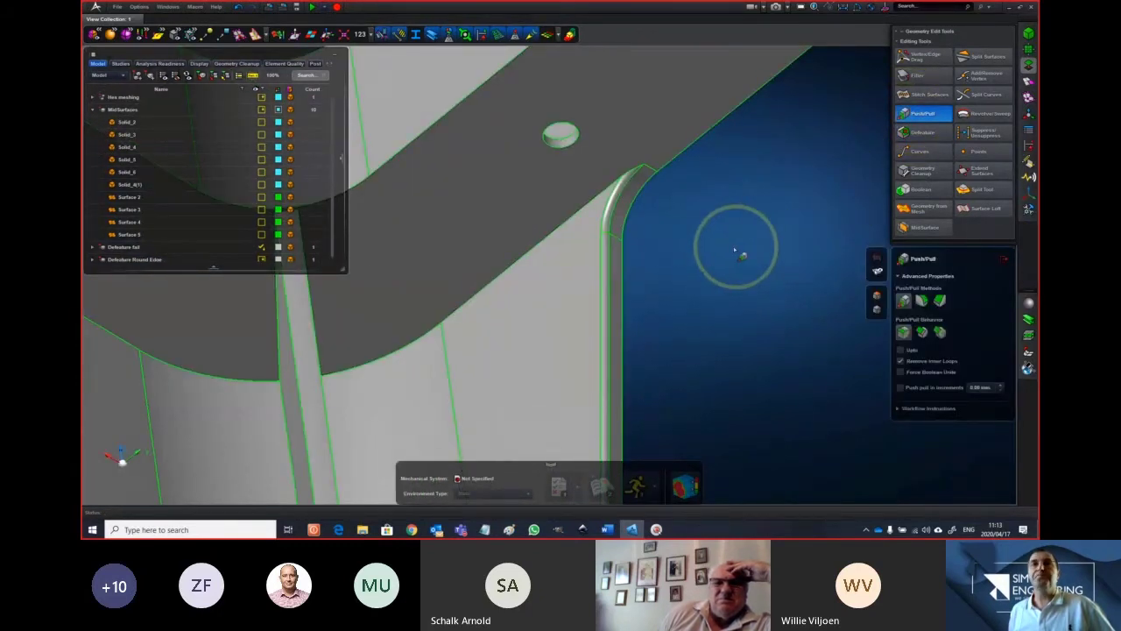
pyautogui.moveTo(734, 249); pyautogui.dragTo(715, 258, button='middle')
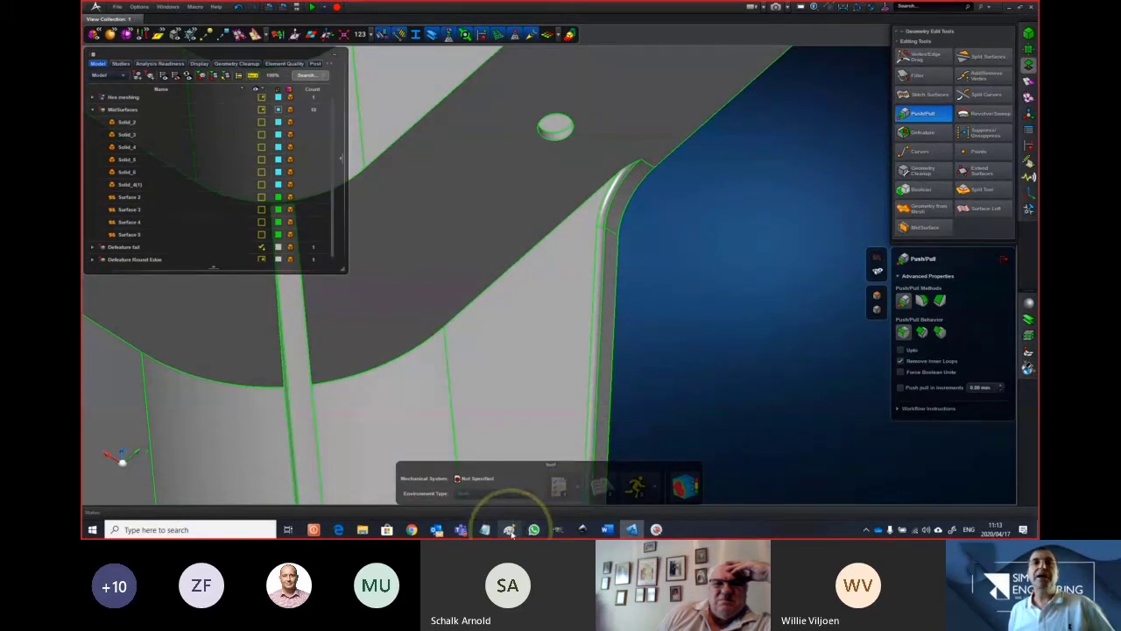
pyautogui.moveTo(684, 262); pyautogui.dragTo(683, 268, button='middle')
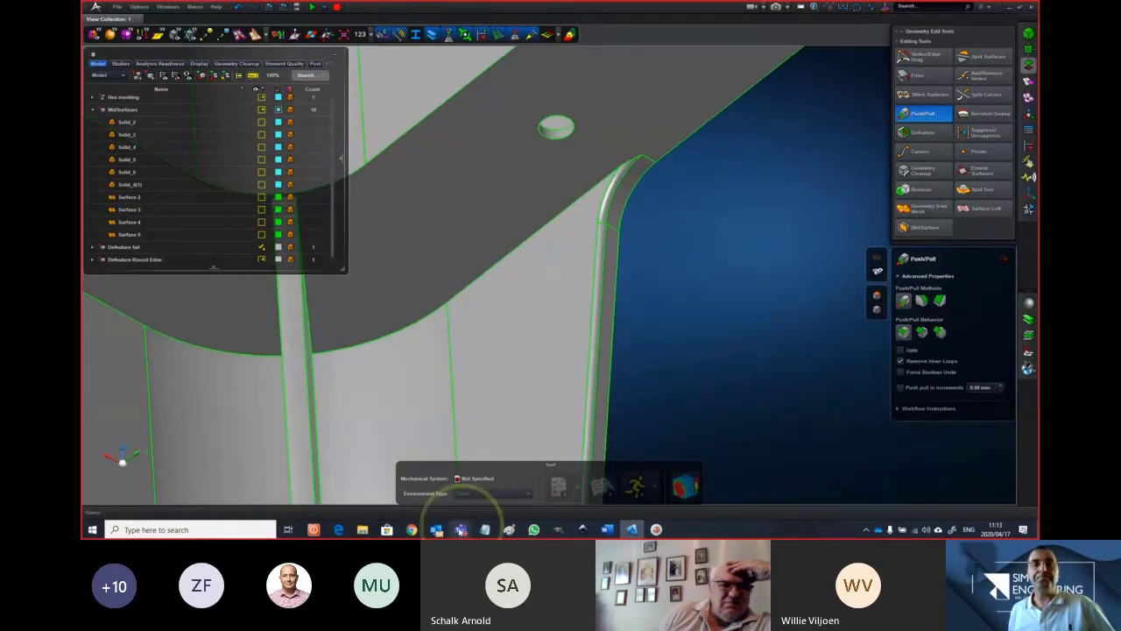
# Switch to Paint and sketch two stepped profiles with rounded corners in black
pyautogui.click(509, 529)
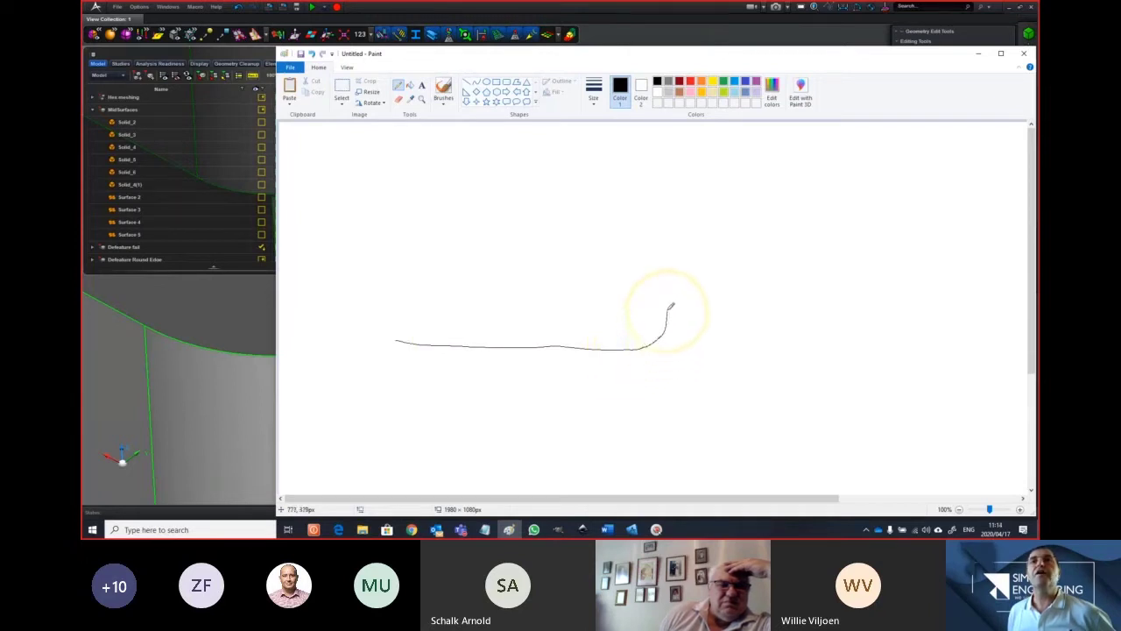
pyautogui.moveTo(671, 307); pyautogui.dragTo(668, 216)
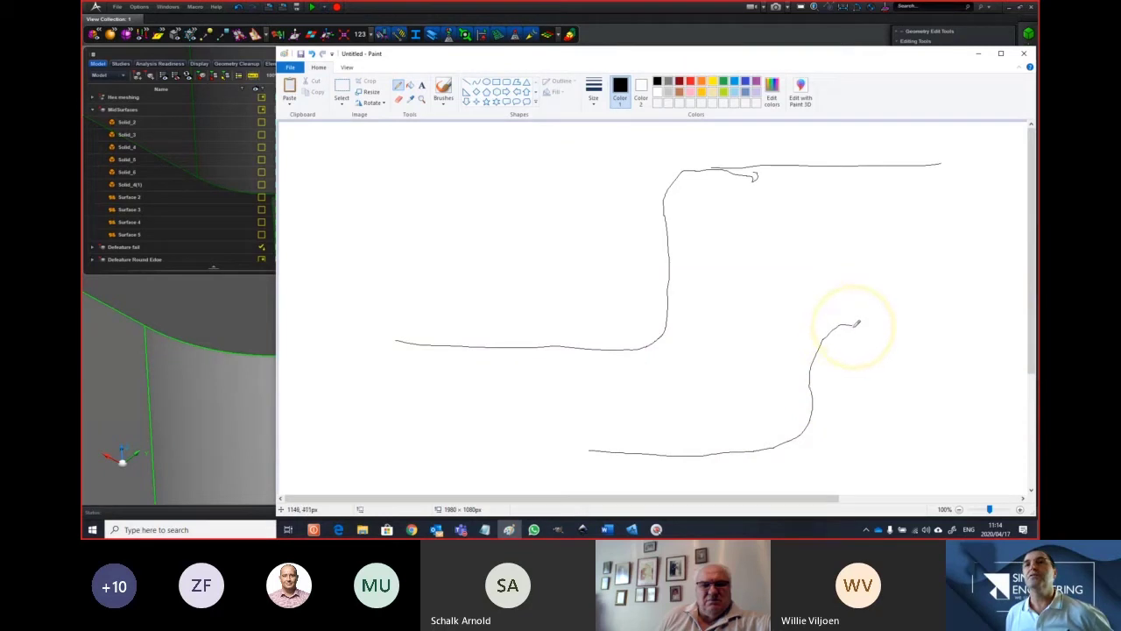
# In red, square off the first profile's rounded corners and mark the fillet boundaries and centres on the second profile
pyautogui.click(691, 81)
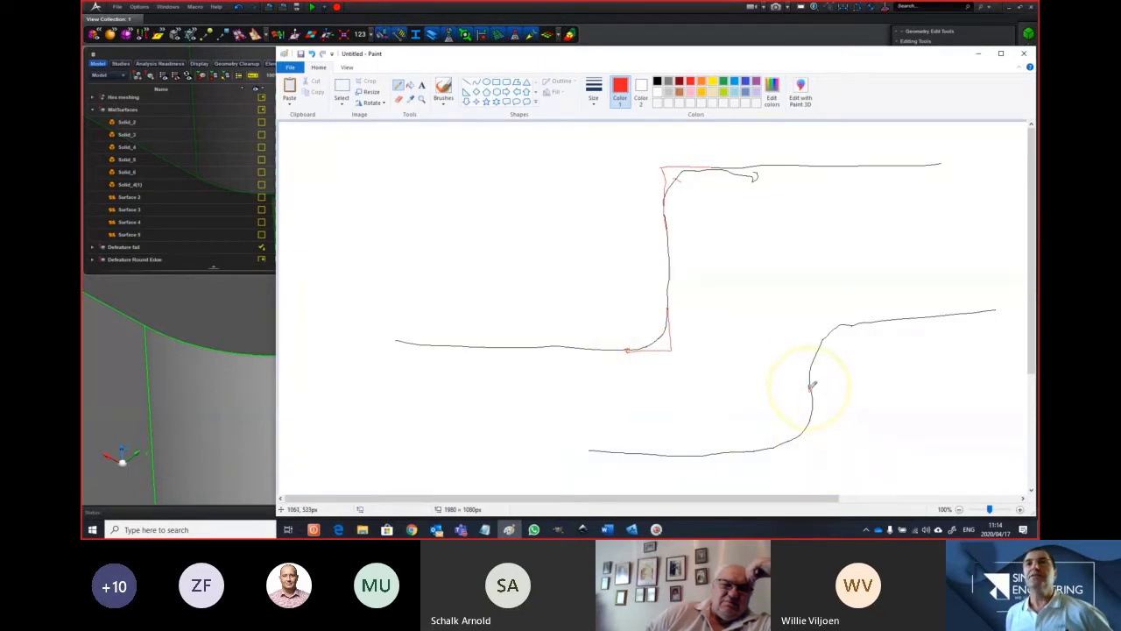
pyautogui.click(811, 388)
pyautogui.click(855, 323)
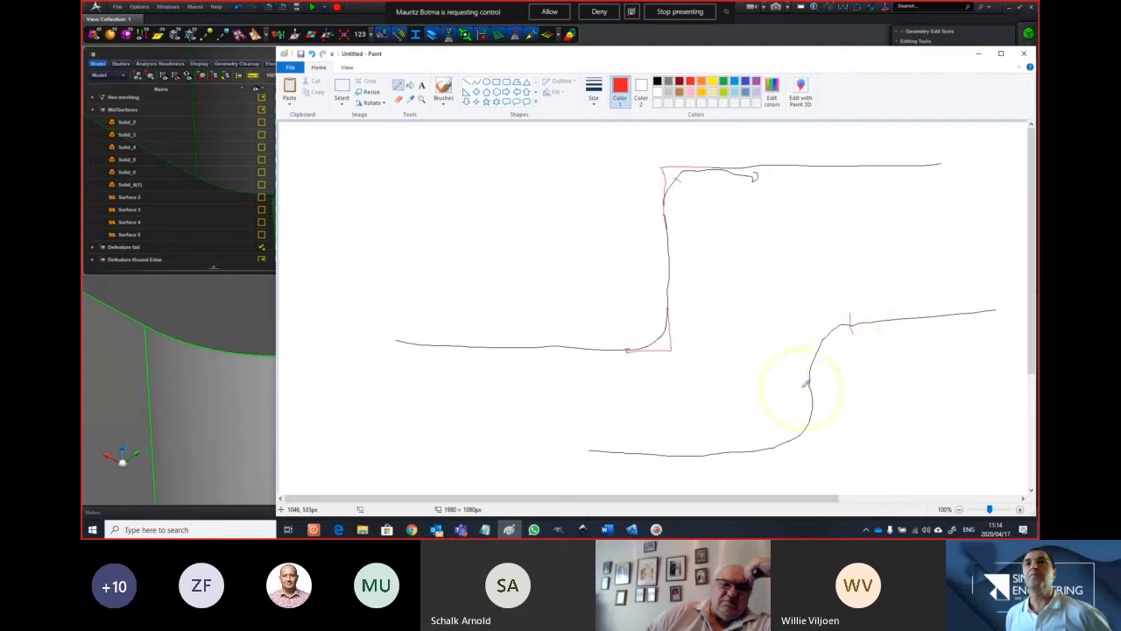
pyautogui.click(754, 452)
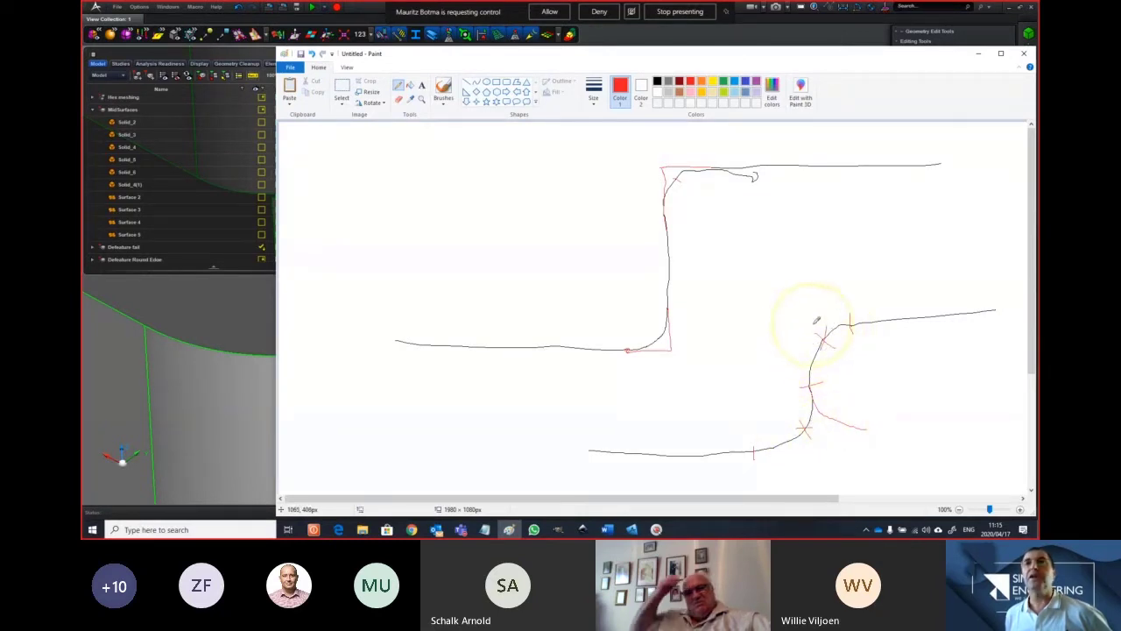
# Return to MSC Apex, enable Push/Pull's Upto option, and try to push the curved upper fillet face up to the adjacent edge face
pyautogui.click(979, 53)
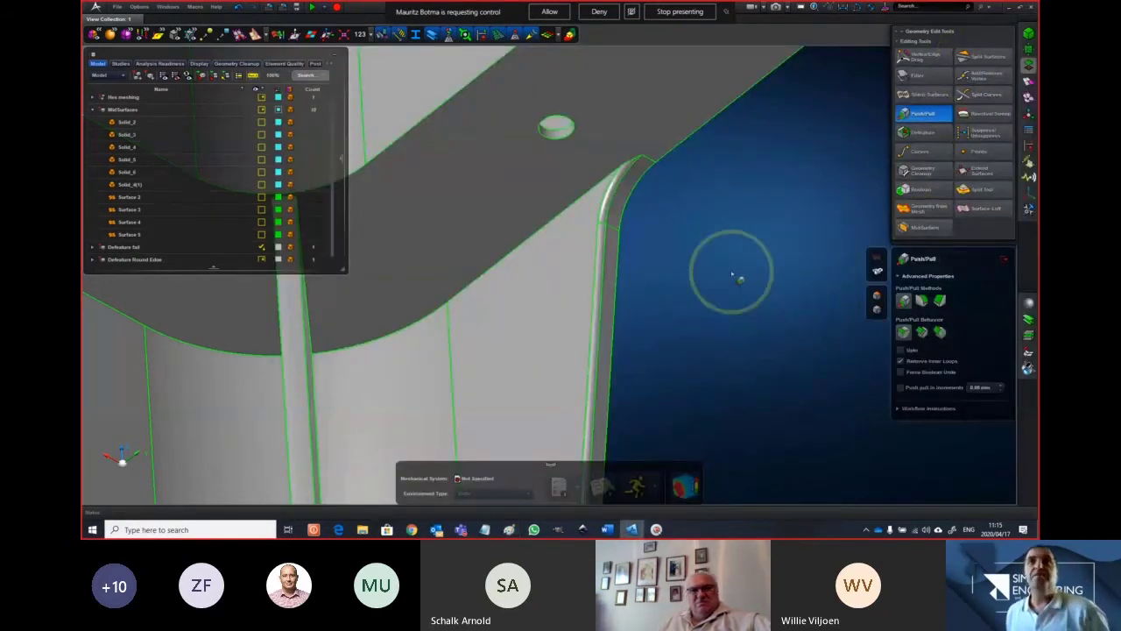
pyautogui.scroll(3, 674, 212)
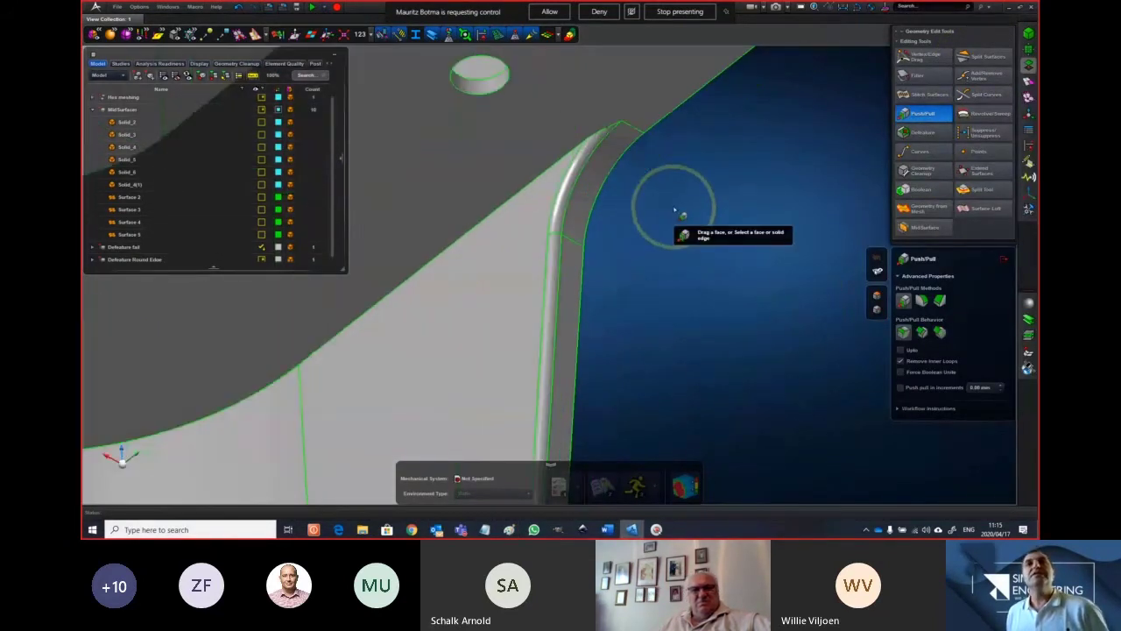
pyautogui.moveTo(676, 203); pyautogui.dragTo(706, 325, button='middle')
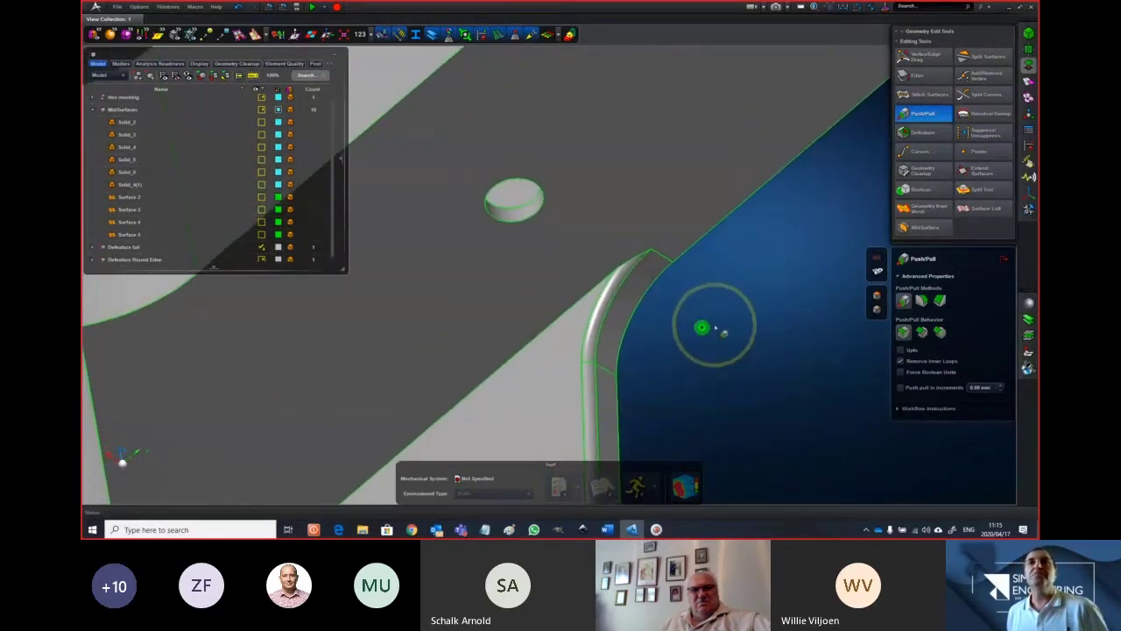
pyautogui.click(901, 350)
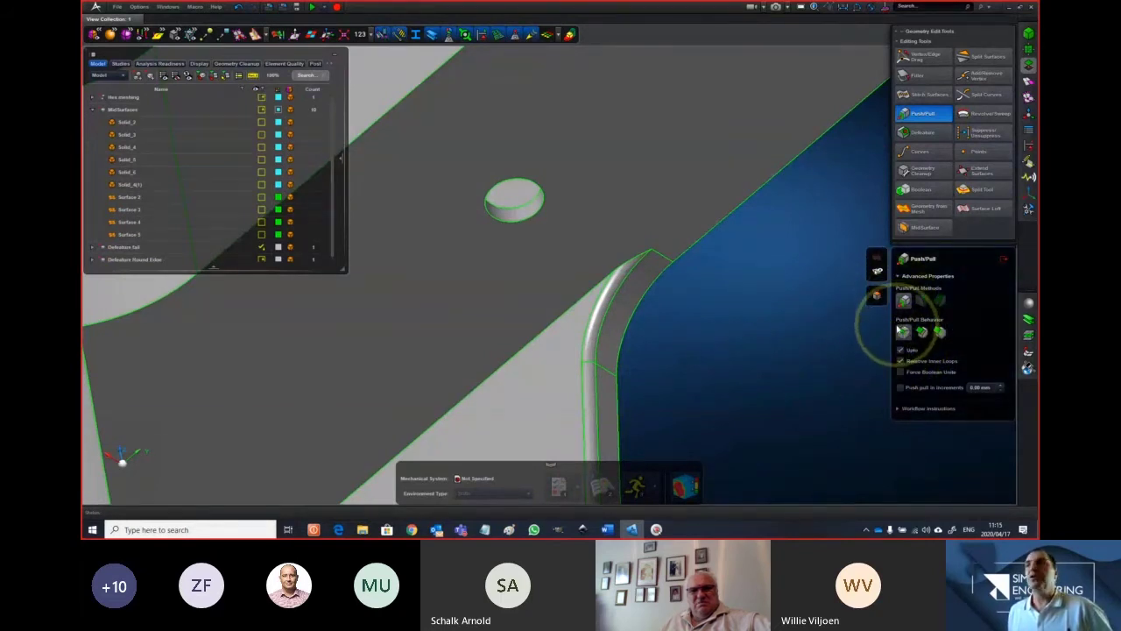
pyautogui.click(605, 297)
pyautogui.click(620, 302)
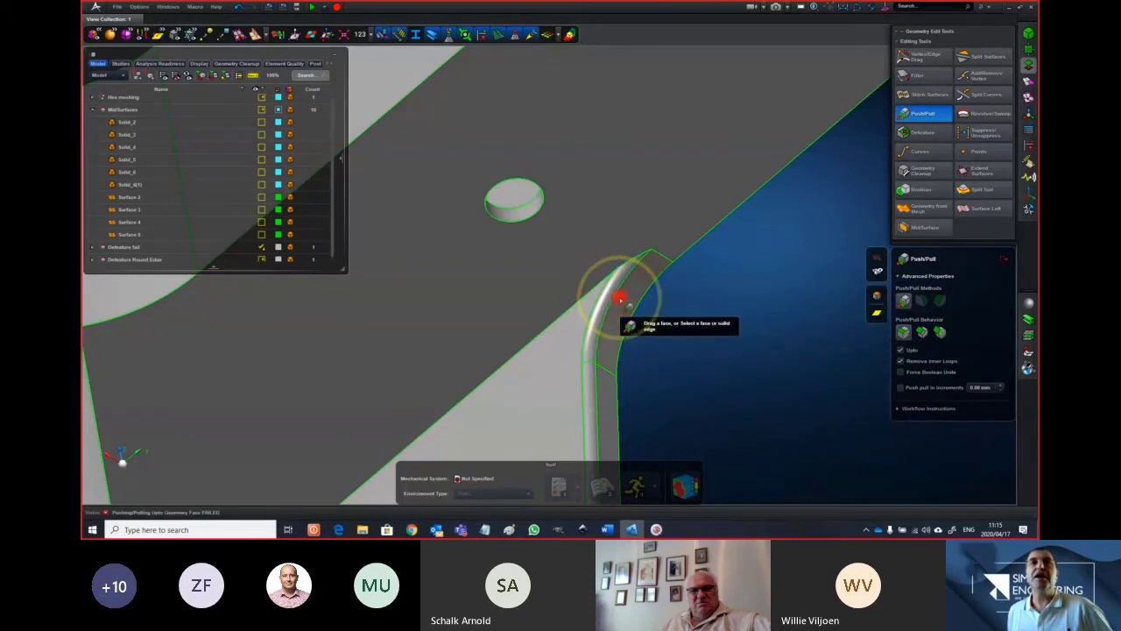
pyautogui.moveTo(621, 308); pyautogui.dragTo(619, 302, button='middle')
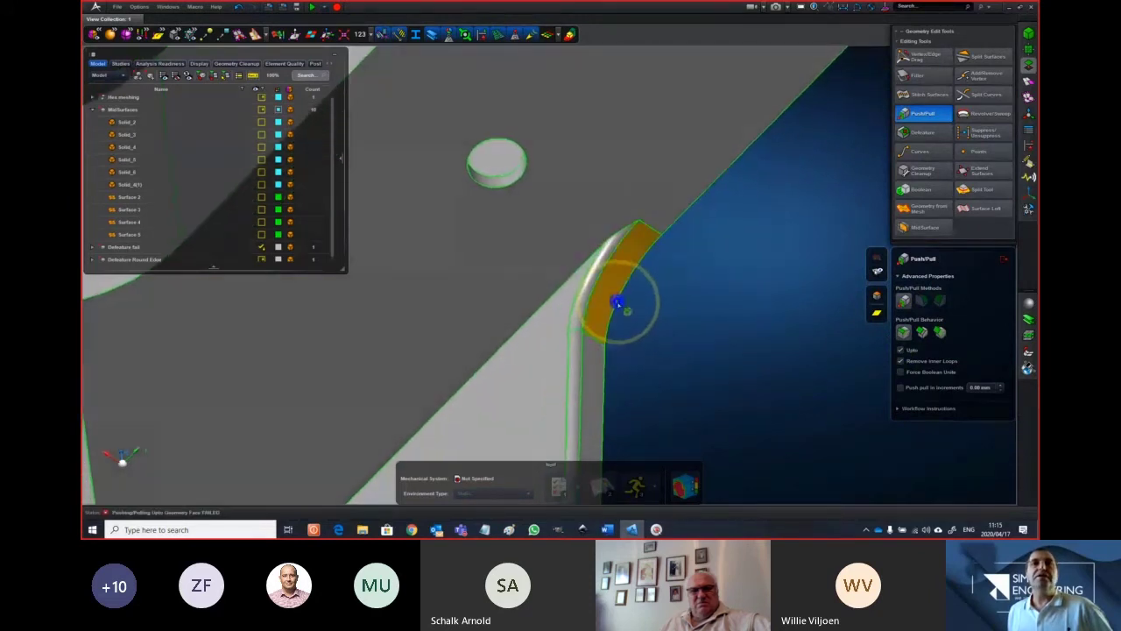
# Choose the second Push/Pull behavior and retry the Upto push on the curved fillet and on the long fillet below it
pyautogui.click(921, 332)
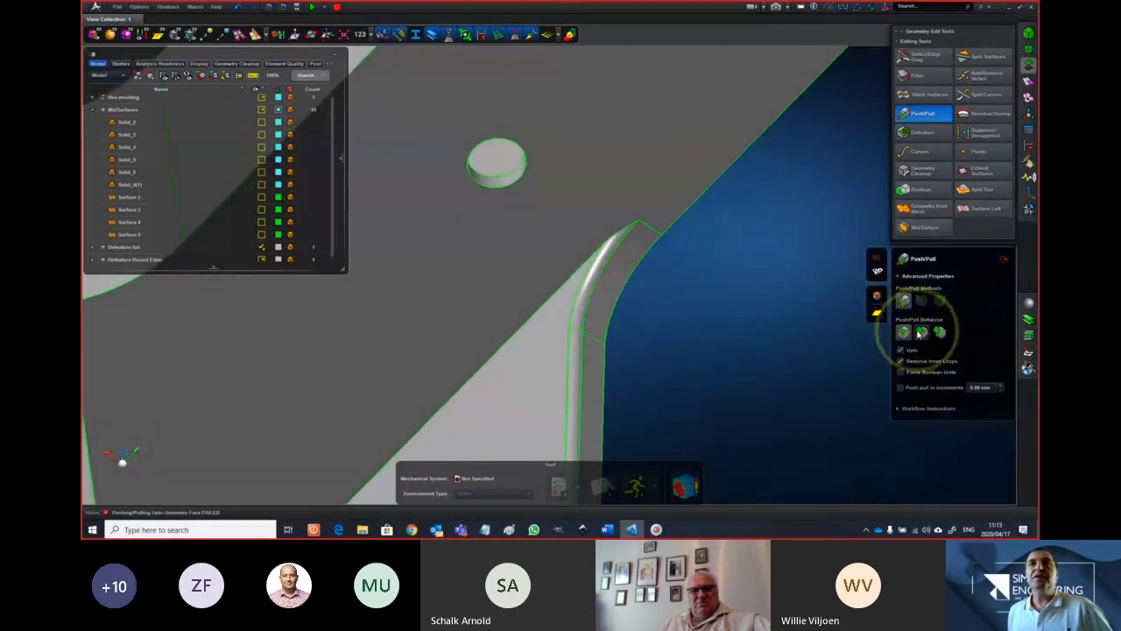
pyautogui.click(589, 271)
pyautogui.click(624, 291)
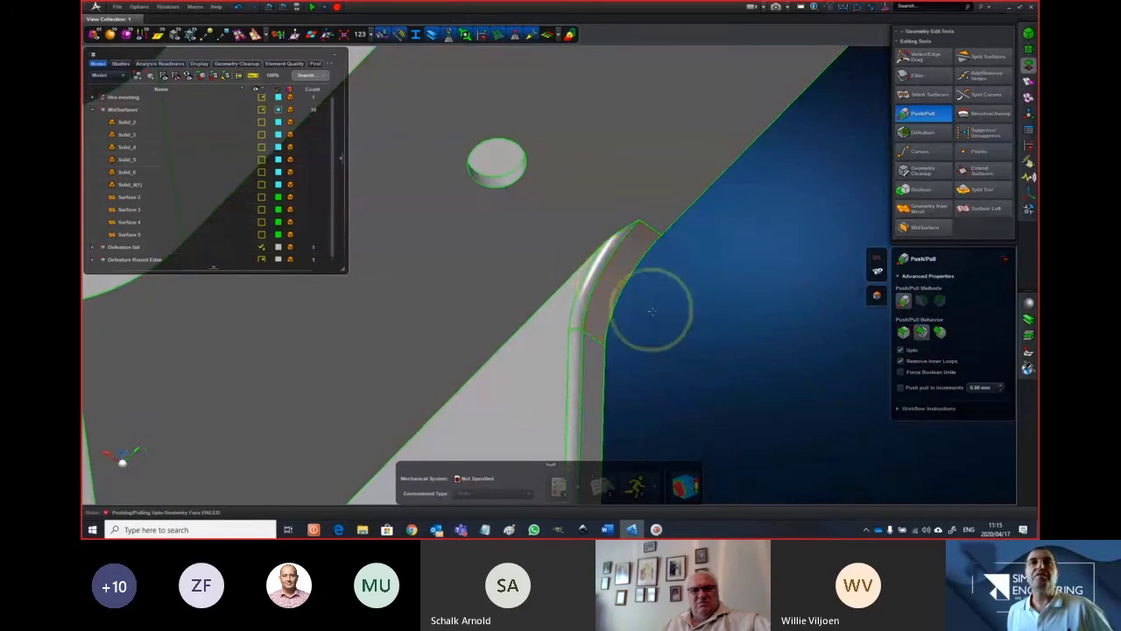
pyautogui.moveTo(646, 305); pyautogui.dragTo(586, 309, button='middle')
pyautogui.click(573, 304)
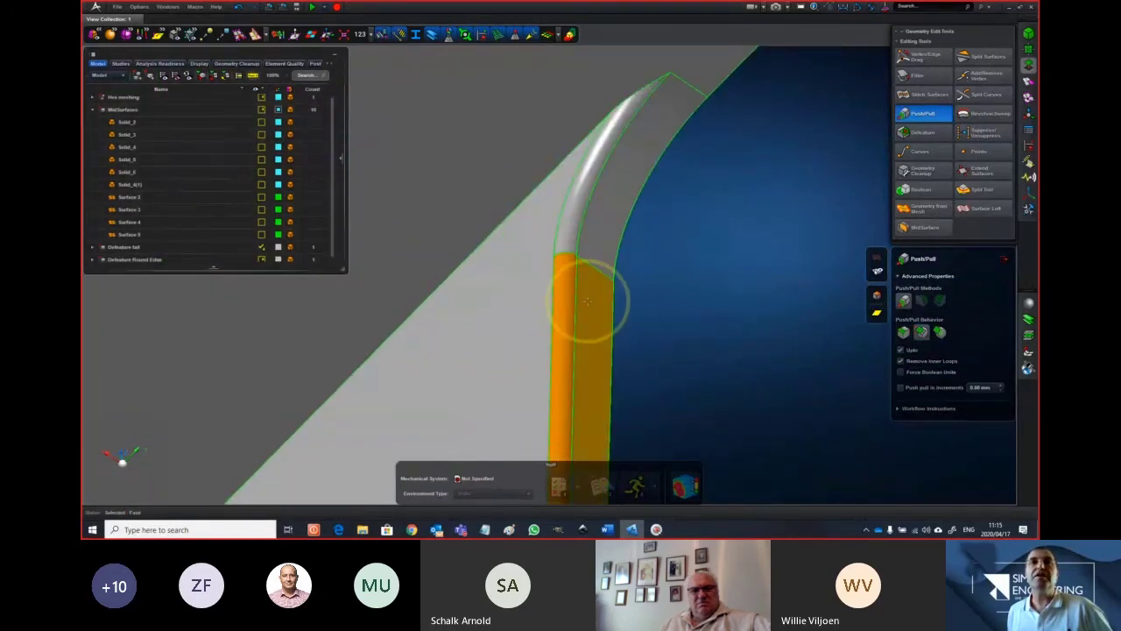
pyautogui.click(588, 303)
# Try an Upto push on the short fillet face at the lower end of the wall's edge
pyautogui.scroll(-5, 588, 304)
pyautogui.moveTo(593, 347); pyautogui.dragTo(616, 211, button='middle')
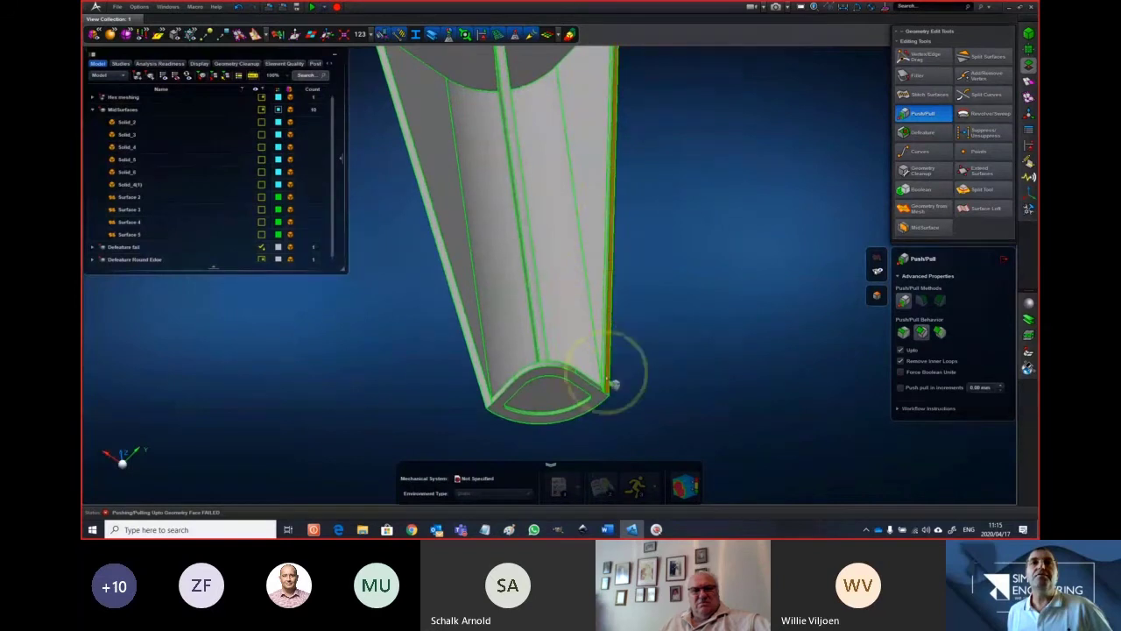
pyautogui.scroll(5, 602, 382)
pyautogui.moveTo(602, 382); pyautogui.dragTo(551, 229, button='middle')
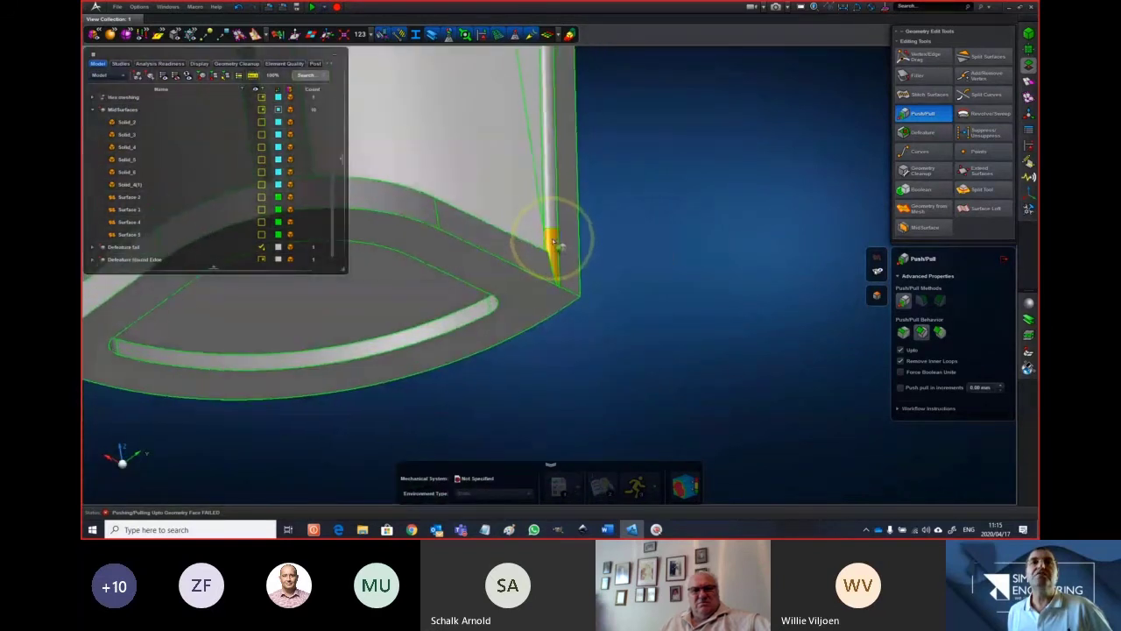
pyautogui.click(551, 241)
pyautogui.click(876, 313)
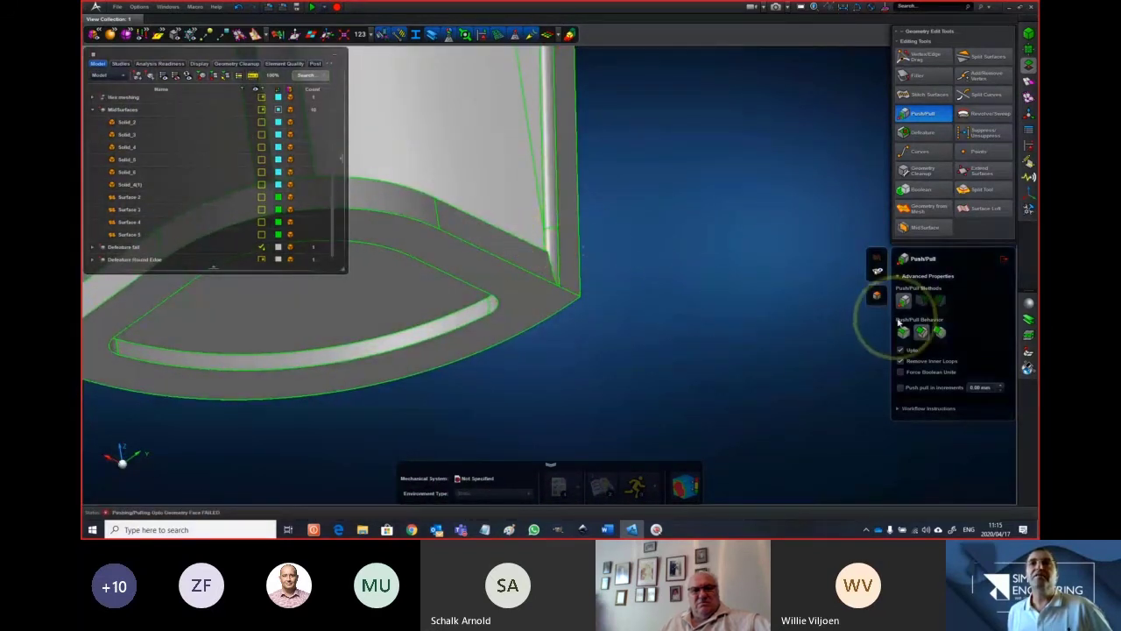
# Select the short lower, long and curved upper fillet faces together and try pushing them up to the adjacent edge face
pyautogui.click(554, 241)
pyautogui.click(552, 242)
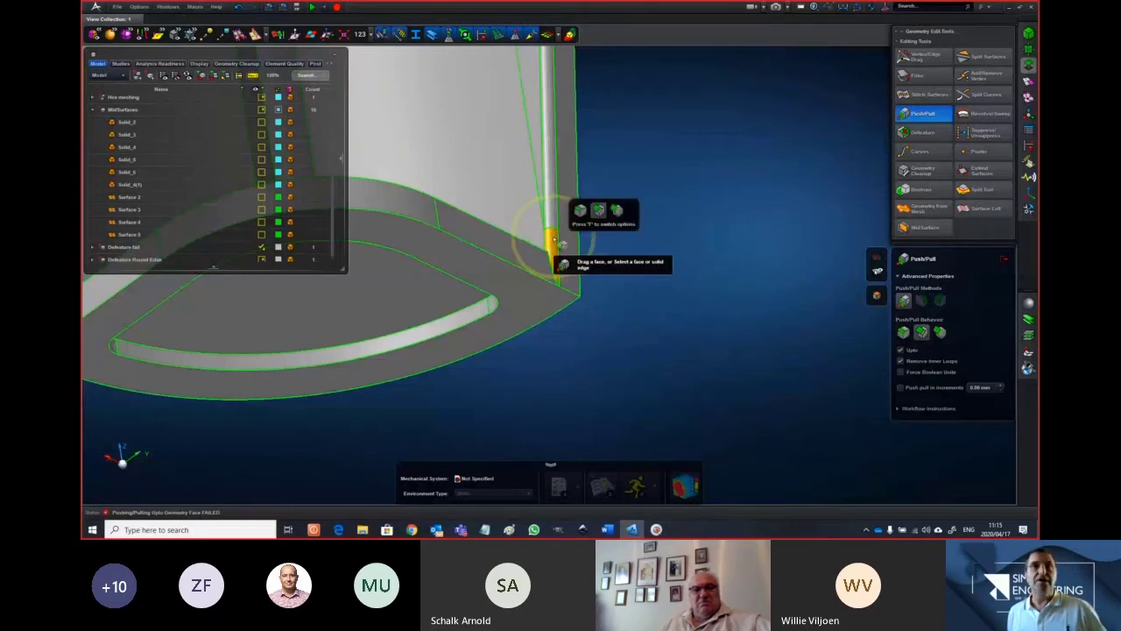
pyautogui.press('ctrl')
pyautogui.keyDown('ctrl'); pyautogui.click(553, 219); pyautogui.keyUp('ctrl')
pyautogui.keyDown('ctrl'); pyautogui.moveTo(622, 184); pyautogui.dragTo(588, 409, button='middle'); pyautogui.keyUp('ctrl')
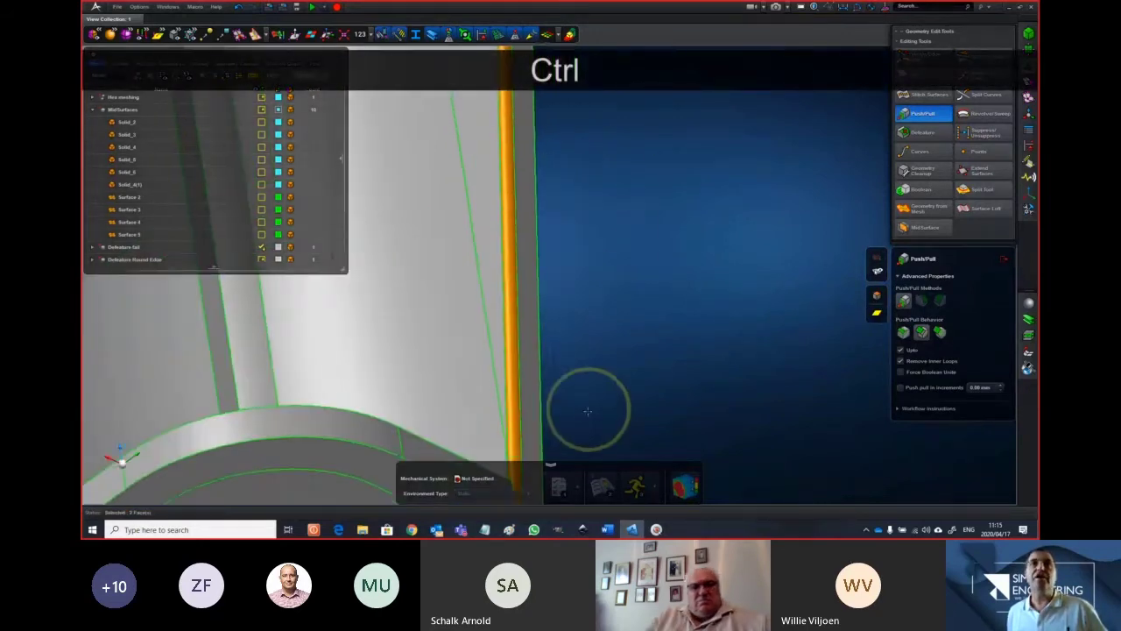
pyautogui.scroll(-3, 599, 402)
pyautogui.keyDown('ctrl'); pyautogui.moveTo(637, 186); pyautogui.dragTo(515, 320, button='middle'); pyautogui.keyUp('ctrl')
pyautogui.scroll(3, 514, 320)
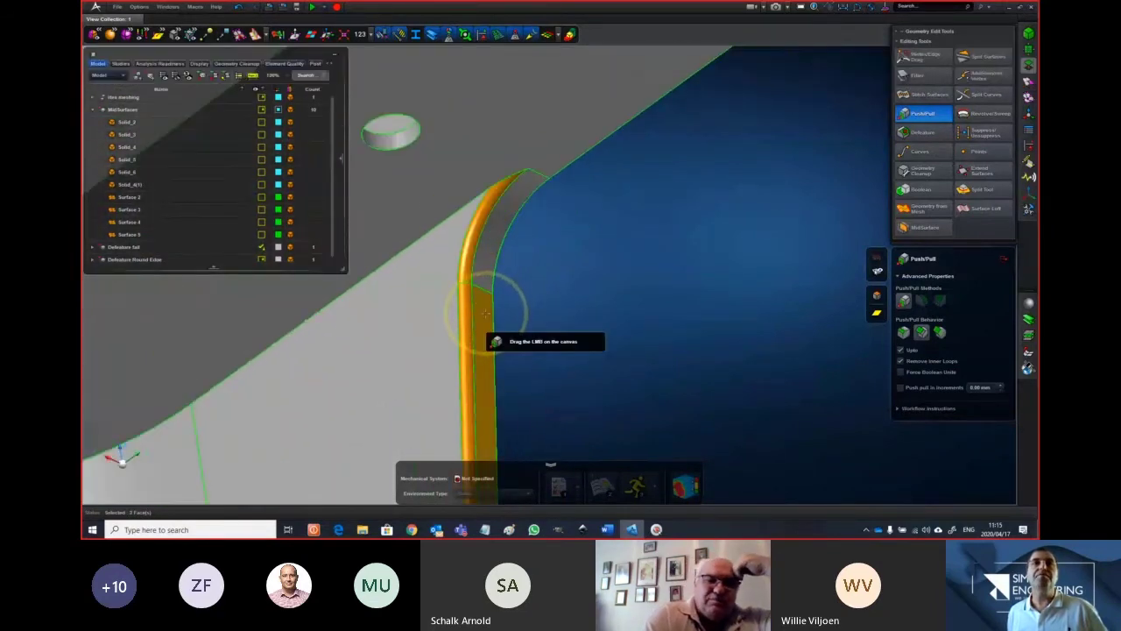
pyautogui.click(485, 314)
pyautogui.moveTo(561, 372); pyautogui.dragTo(579, 321, button='middle')
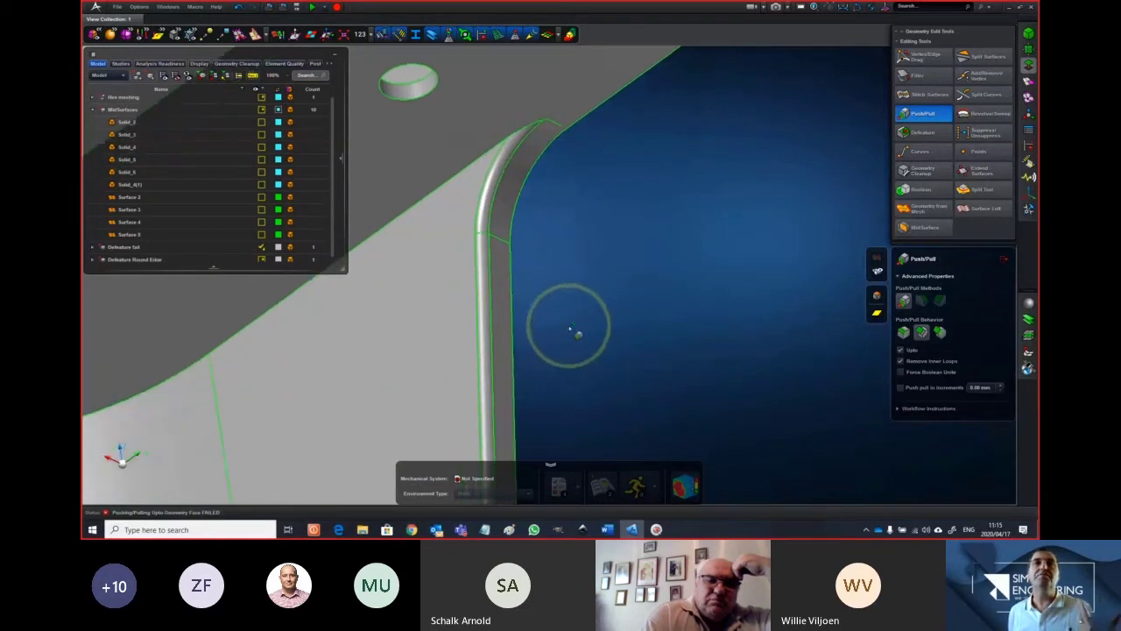
# Run Geometry Cleanup on the whole solid with Clean Topology and Optimize Geometric Representation enabled
pyautogui.click(923, 171)
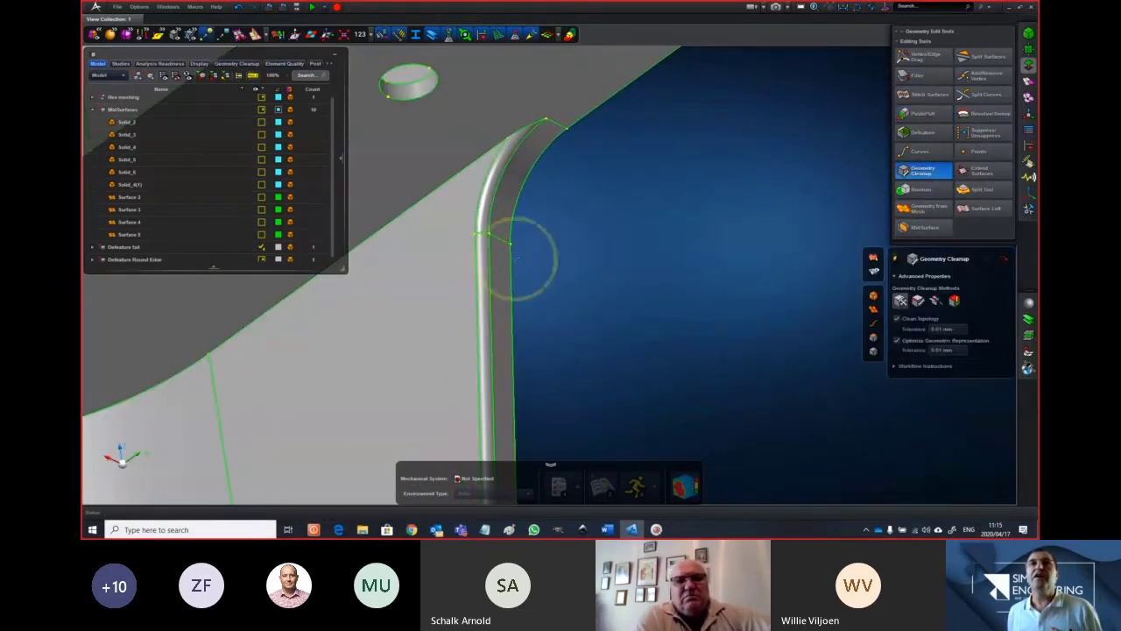
pyautogui.click(429, 235)
pyautogui.scroll(-3, 623, 238)
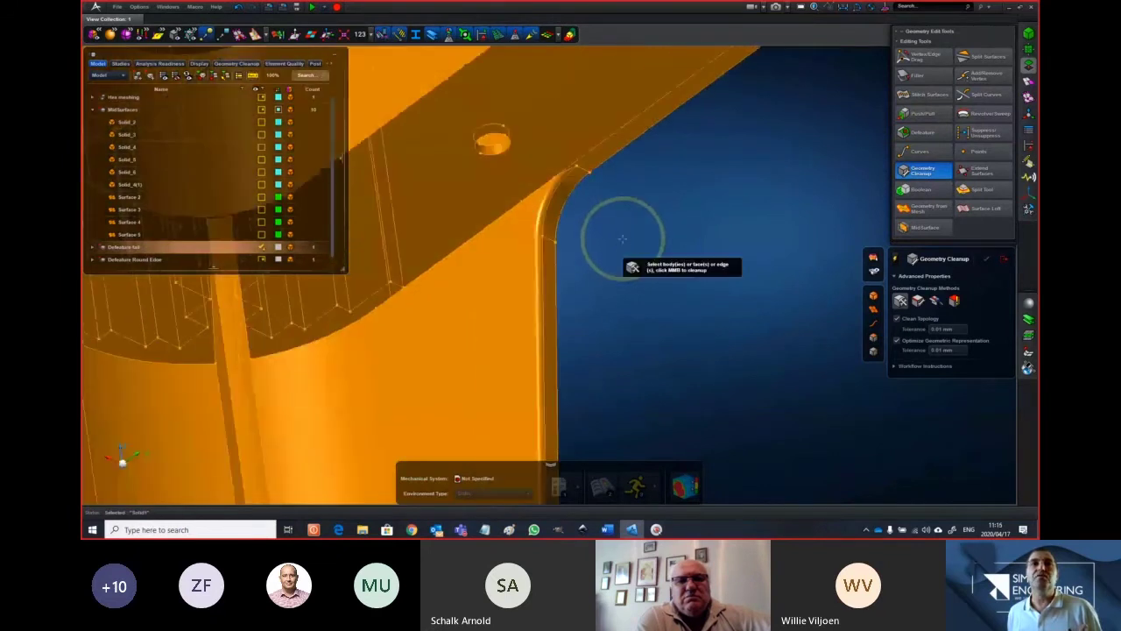
pyautogui.middleClick(621, 236)
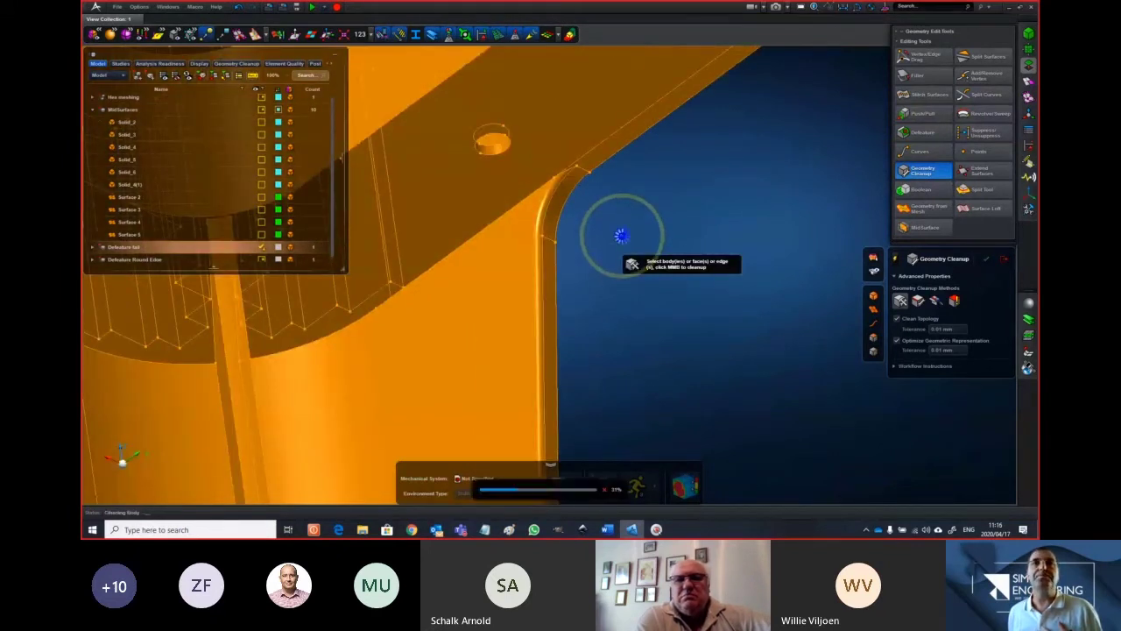
# Try to defeature the edge fillets using automatic feature detection, and undo the removal
pyautogui.click(923, 132)
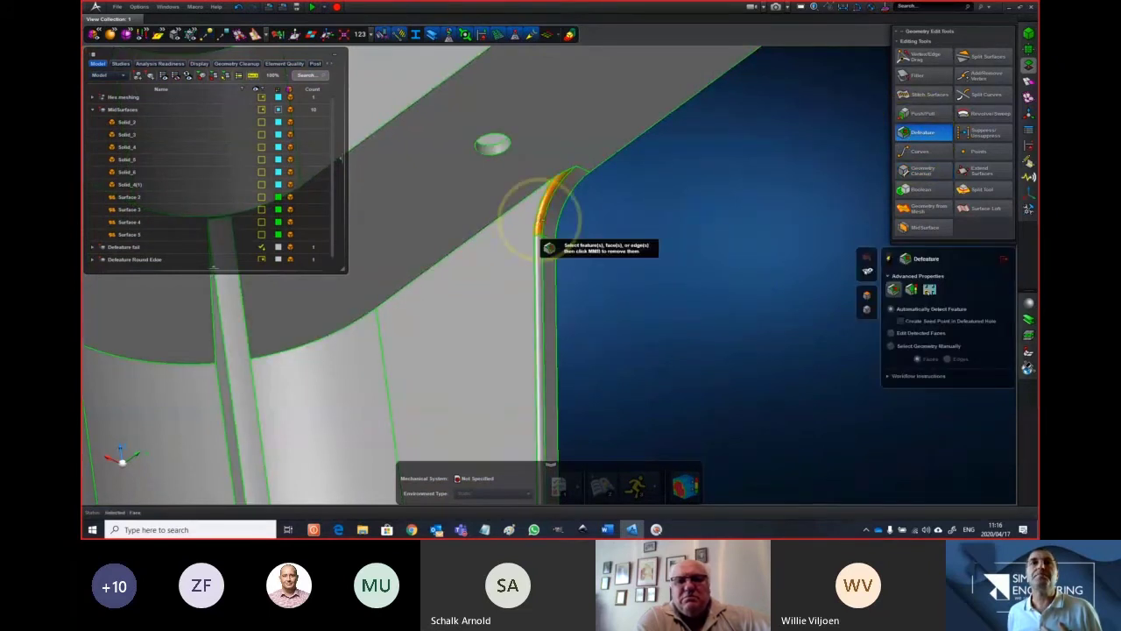
pyautogui.click(541, 234)
pyautogui.scroll(-8, 544, 250)
pyautogui.scroll(8, 599, 375)
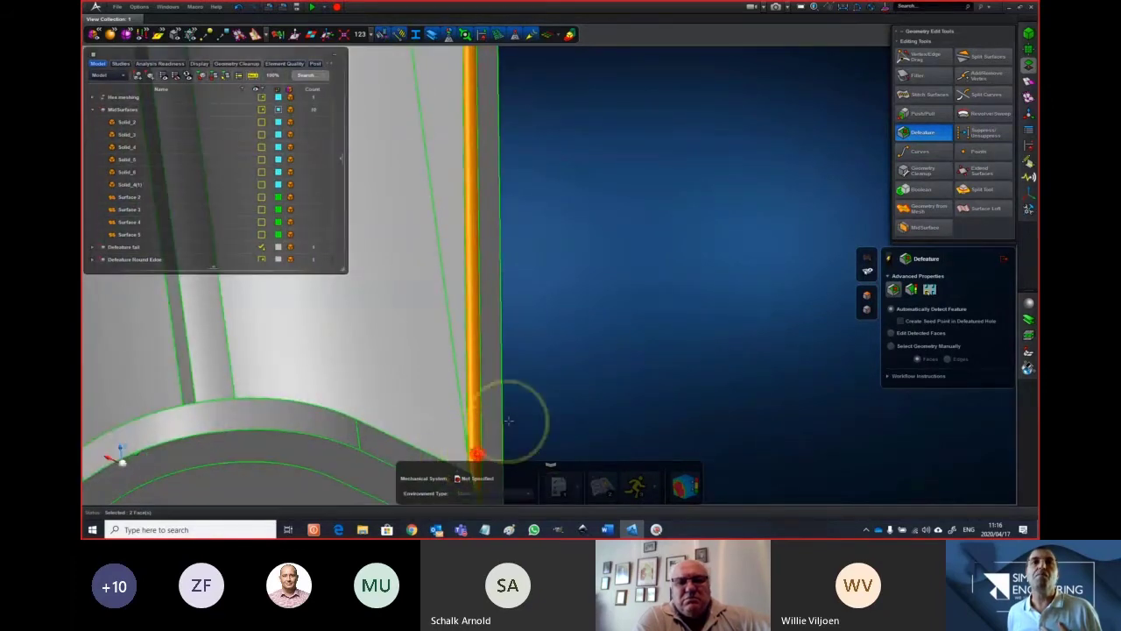
pyautogui.scroll(-6, 530, 387)
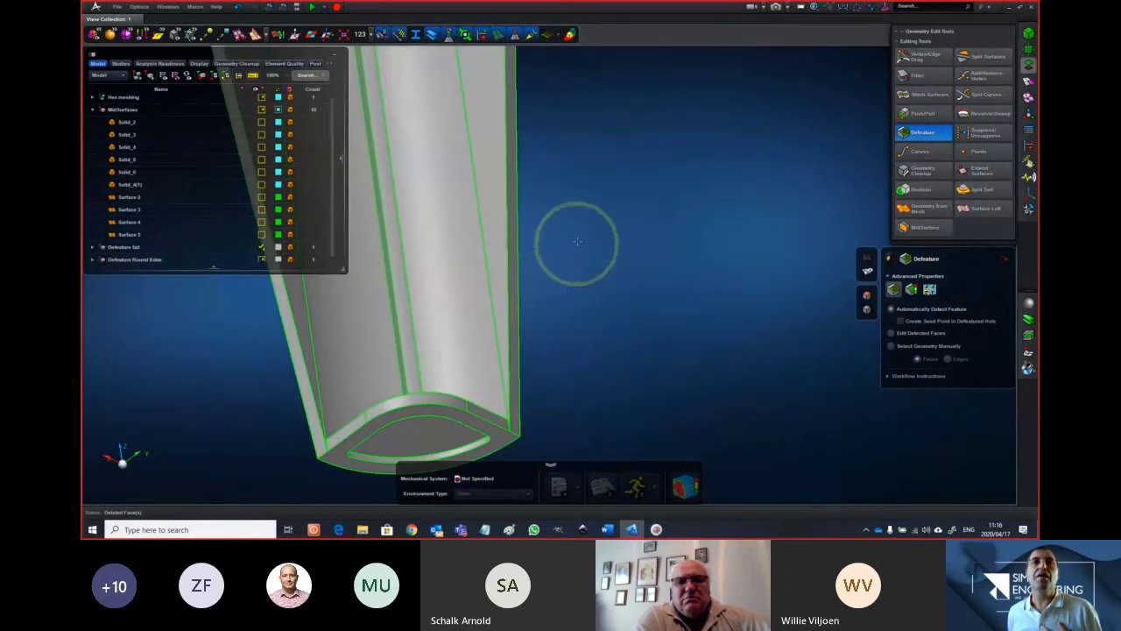
pyautogui.moveTo(577, 241); pyautogui.dragTo(608, 310, button='middle')
pyautogui.scroll(3, 601, 275)
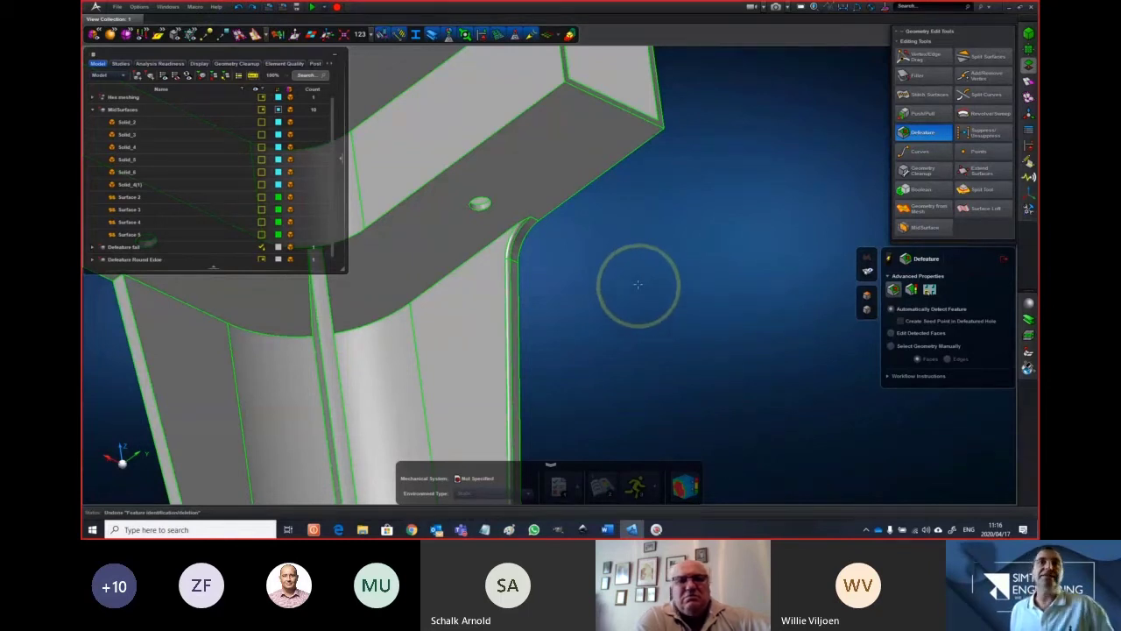
pyautogui.moveTo(636, 283); pyautogui.dragTo(638, 281, button='middle')
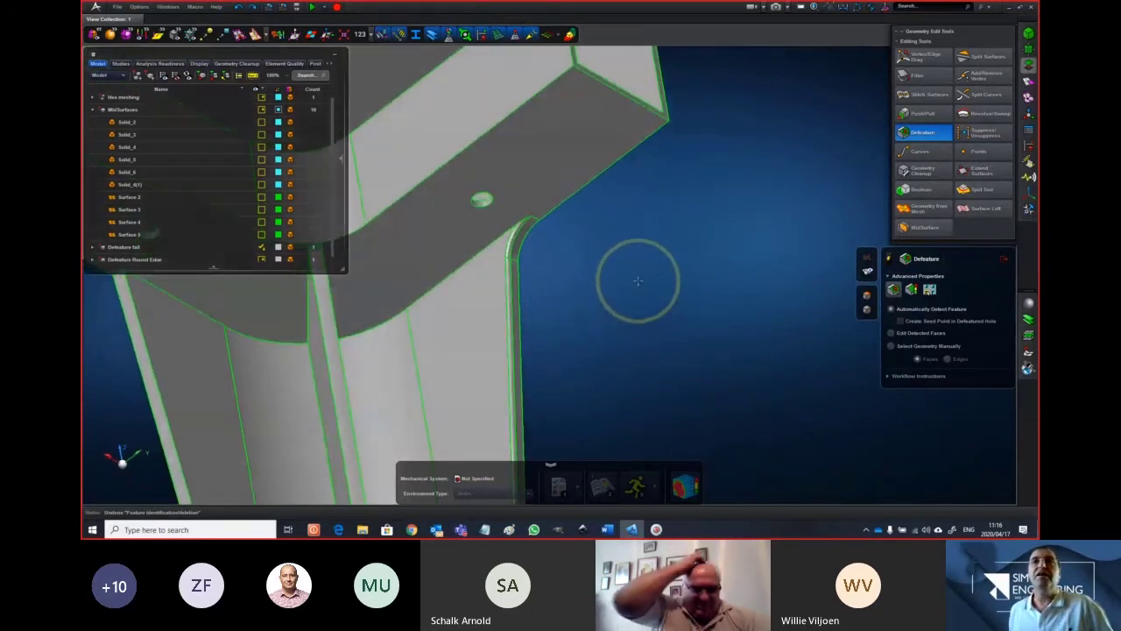
pyautogui.click(921, 170)
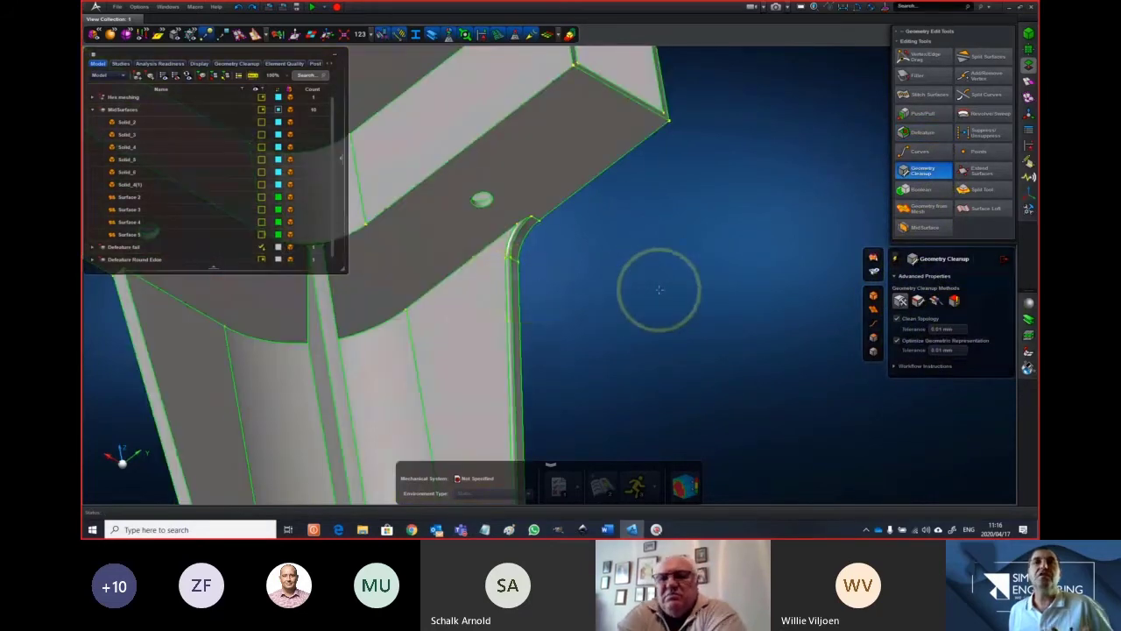
pyautogui.click(1004, 258)
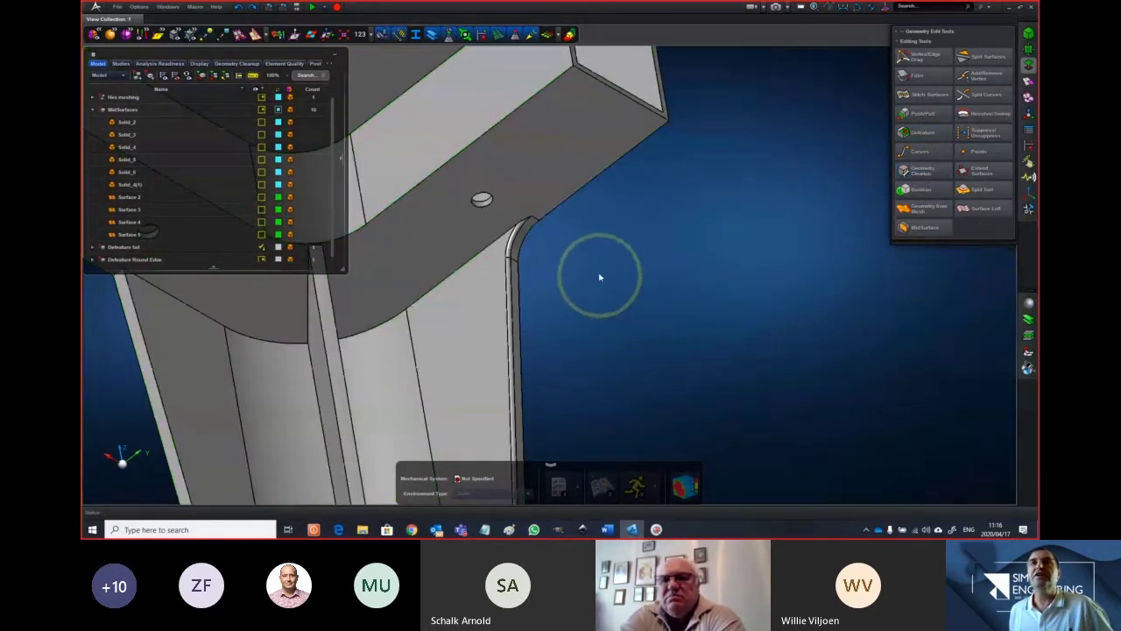
pyautogui.moveTo(583, 259); pyautogui.dragTo(739, 285, button='middle')
pyautogui.scroll(5, 734, 282)
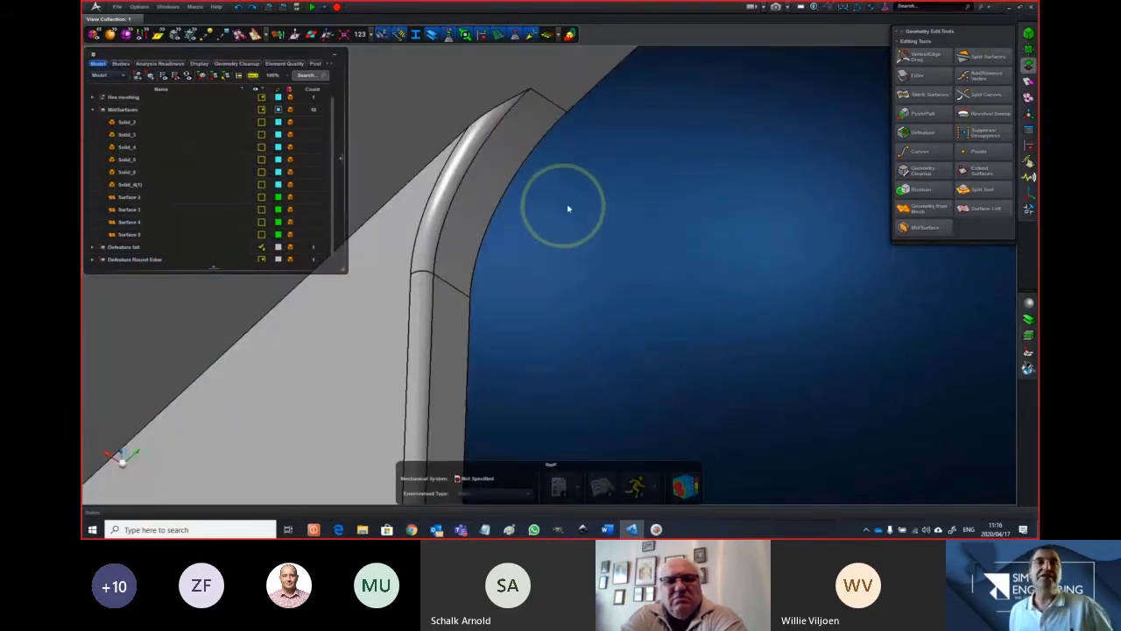
pyautogui.moveTo(590, 211); pyautogui.dragTo(596, 208, button='middle')
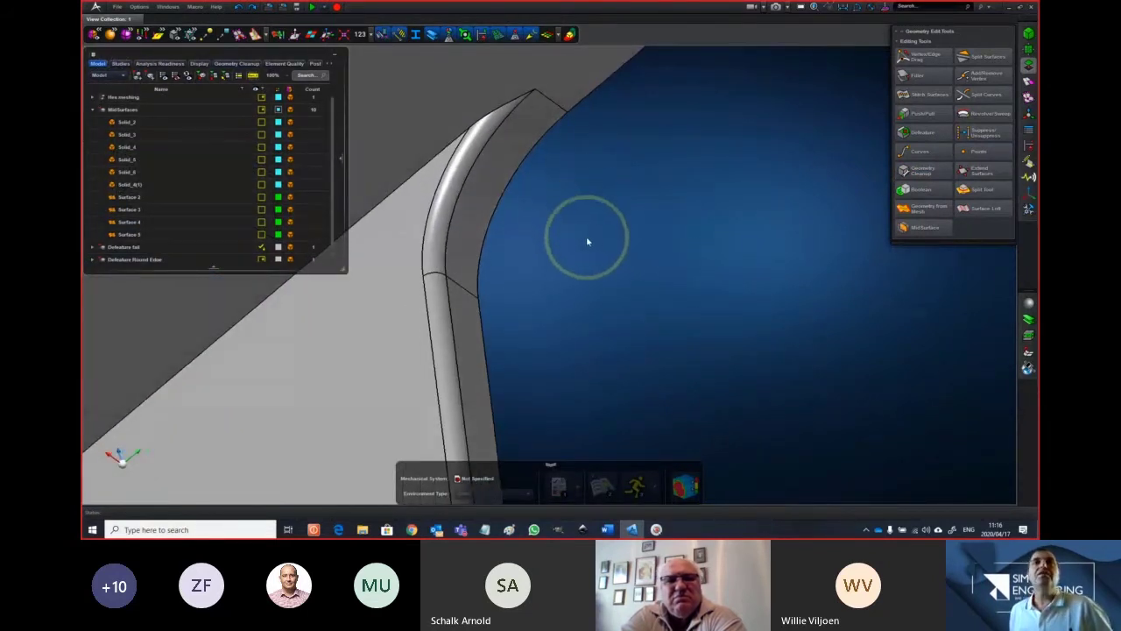
# Expand the geometry visibility toggles, start Split Surfaces and select the curved upper fillet face
pyautogui.click(177, 35)
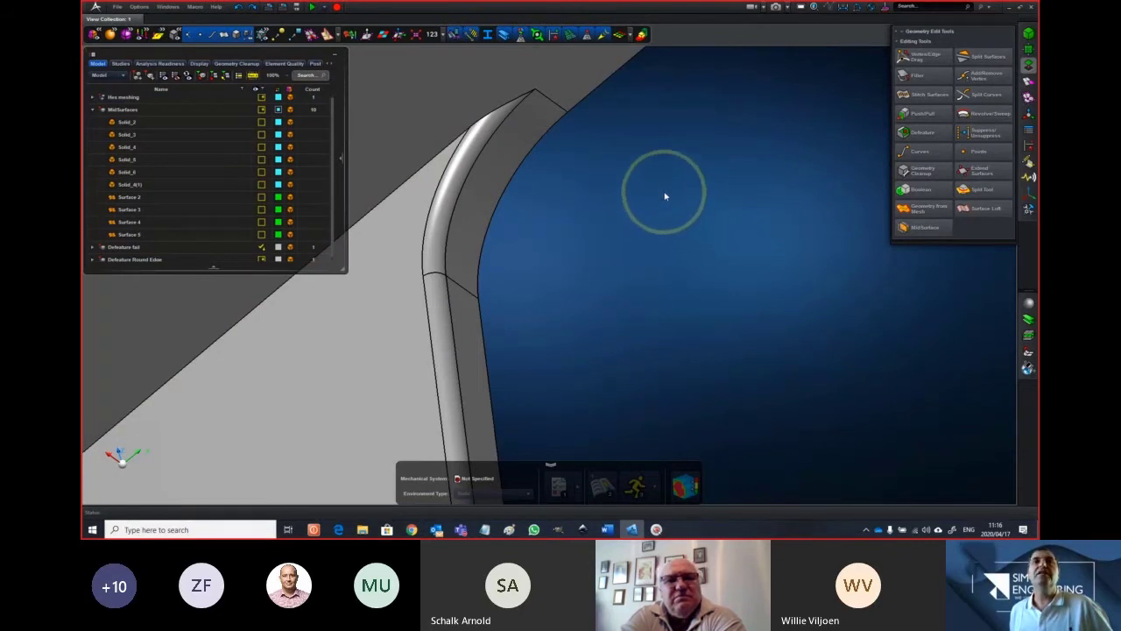
pyautogui.click(979, 58)
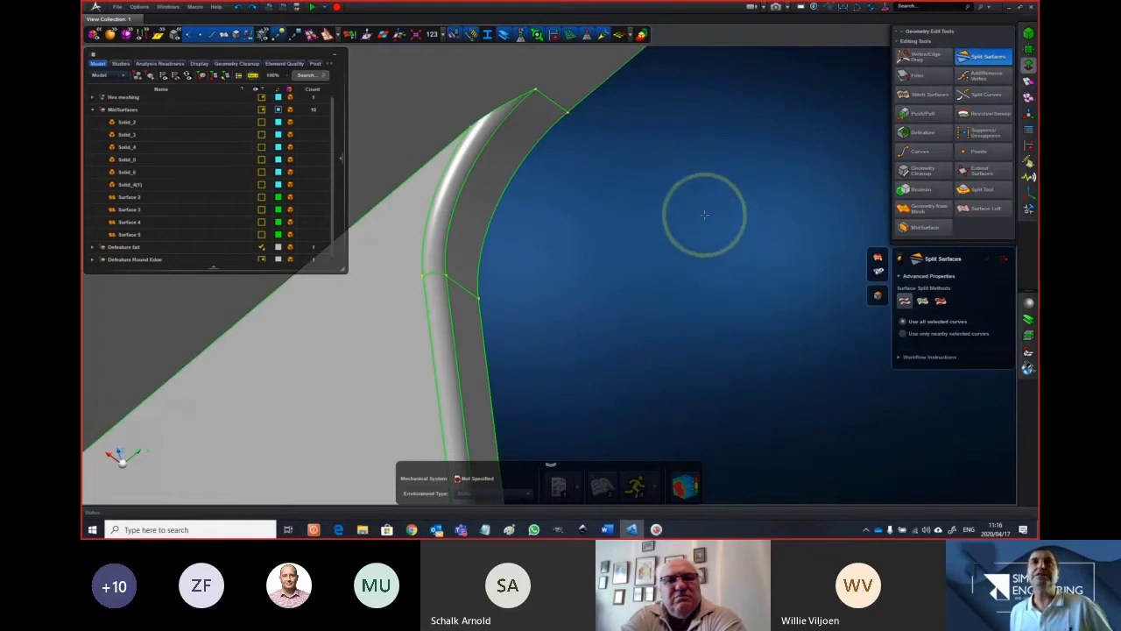
pyautogui.moveTo(645, 220); pyautogui.dragTo(698, 220, button='middle')
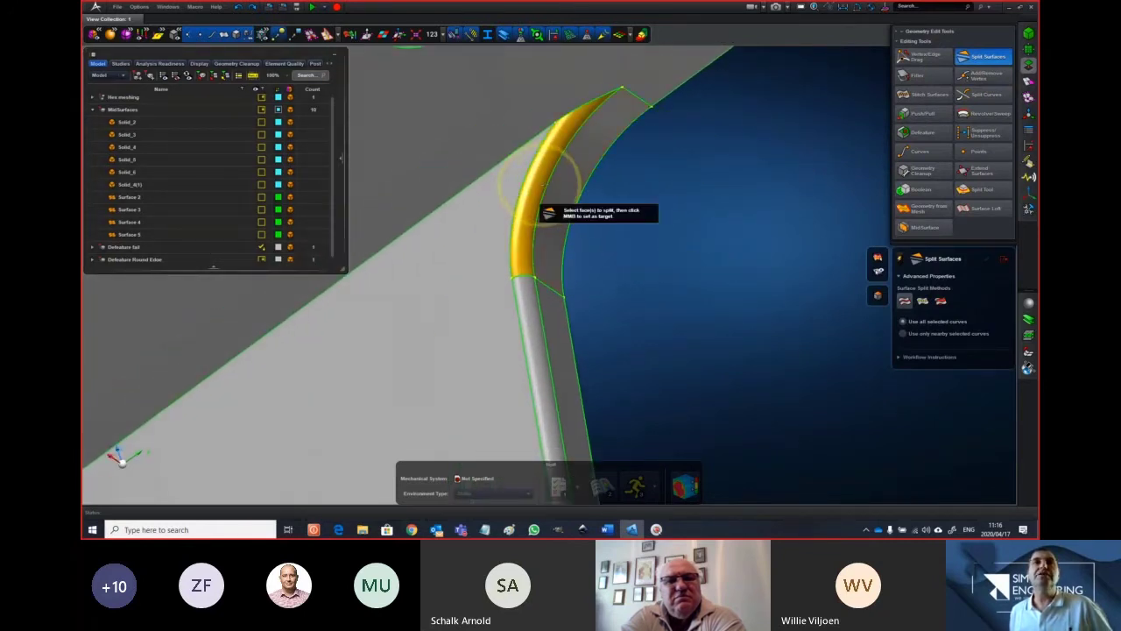
pyautogui.click(539, 184)
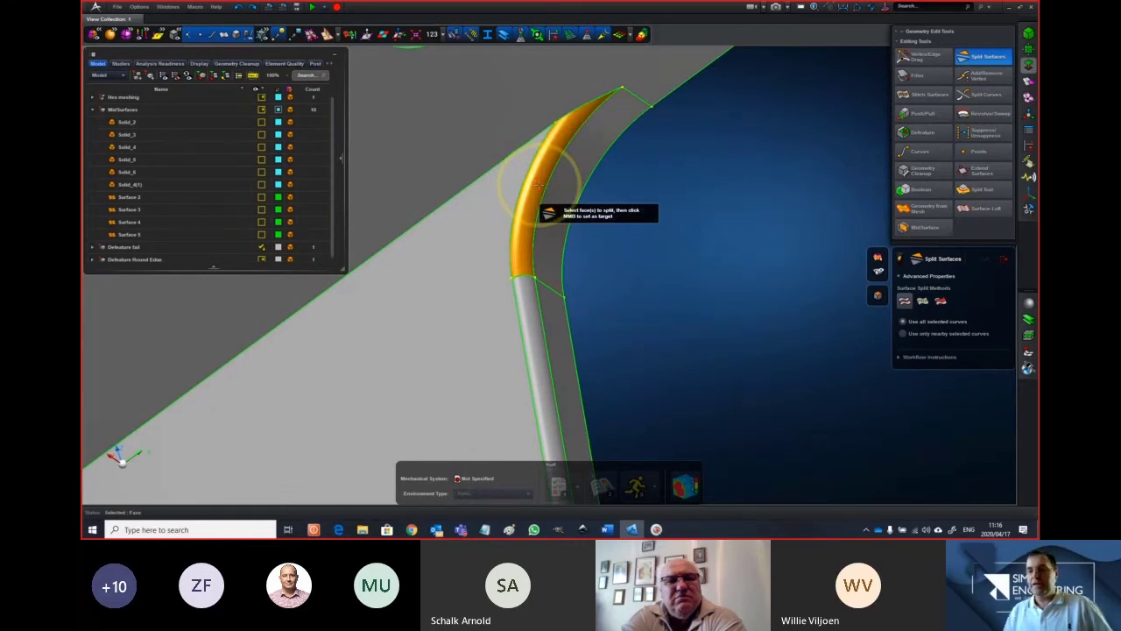
# Request deletion of the curved fillet face but decline the sheet-body conversion each time, and switch solid visibility off and on
pyautogui.press('Delete')
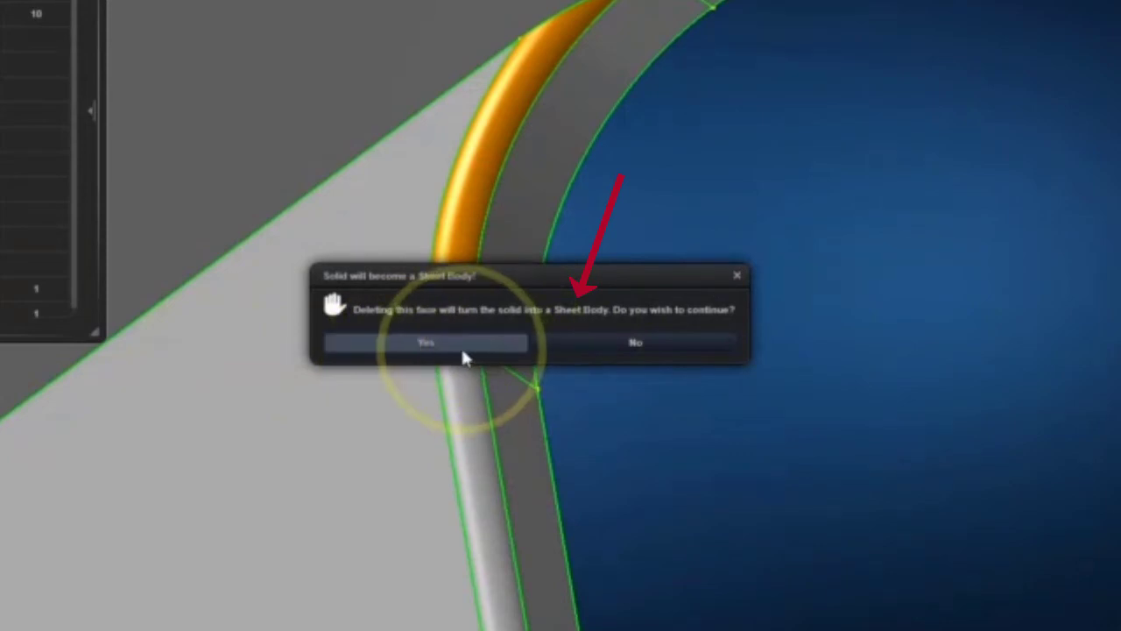
pyautogui.click(680, 343)
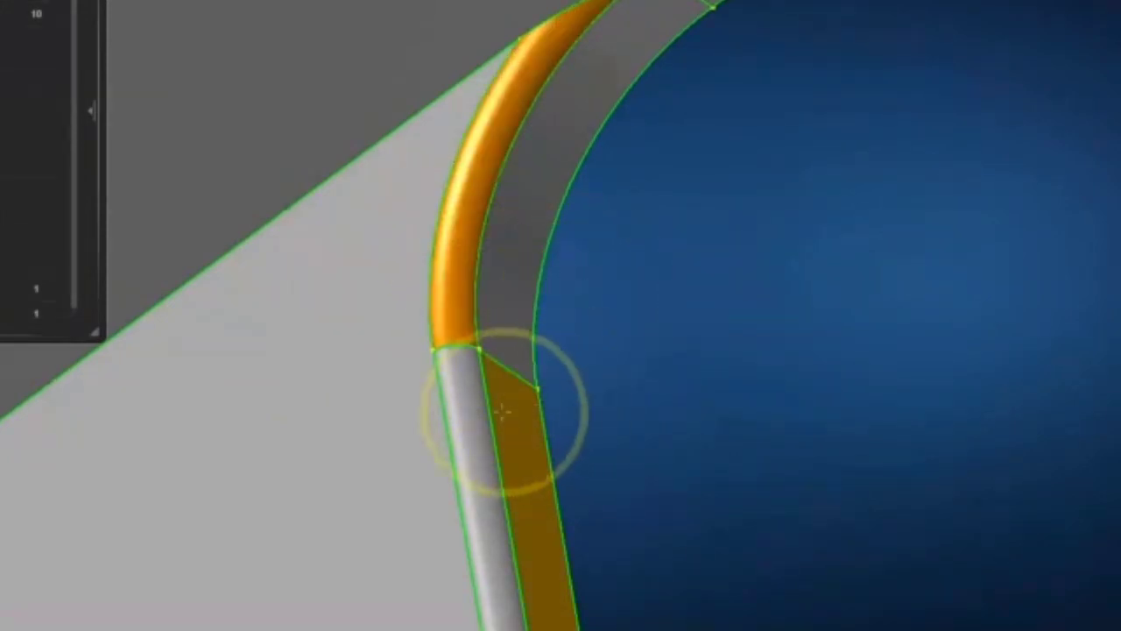
pyautogui.press('Delete')
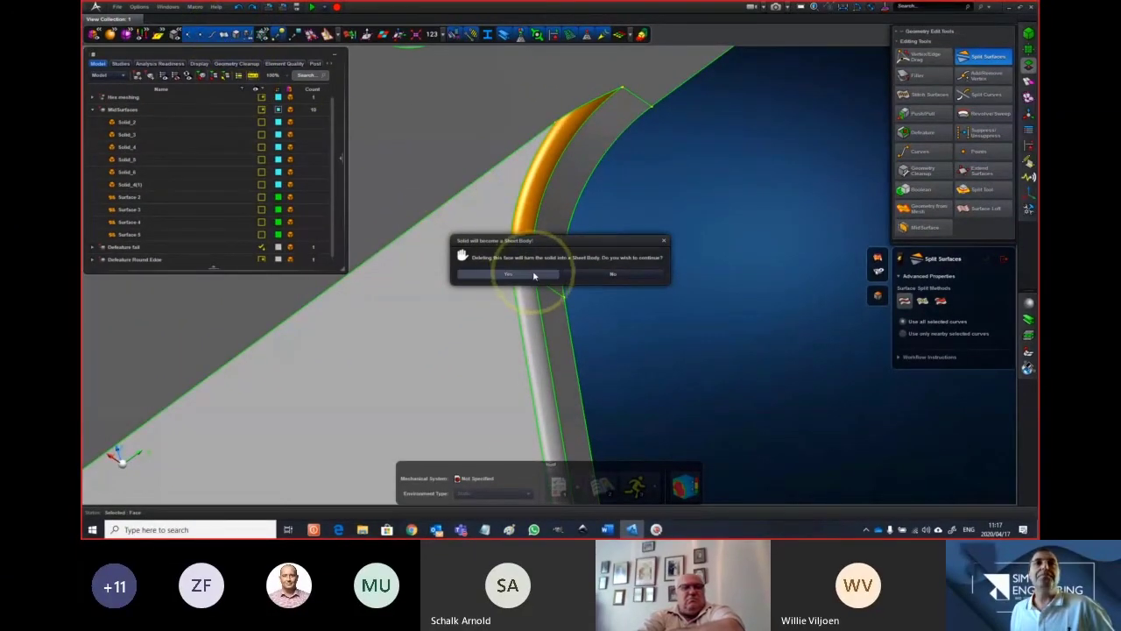
pyautogui.click(626, 272)
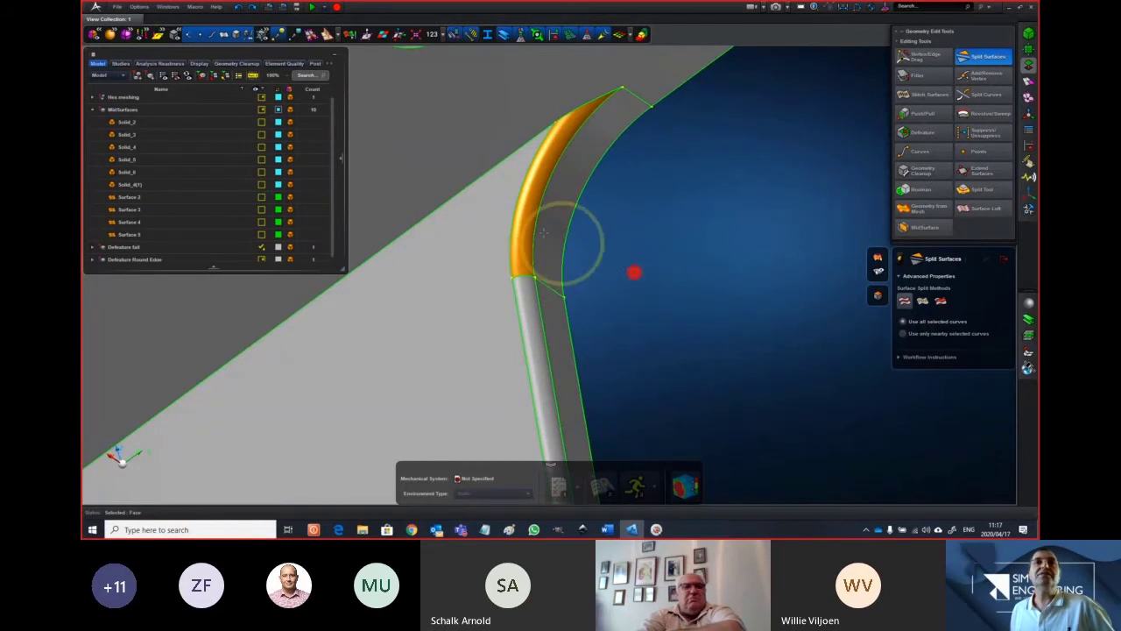
pyautogui.click(237, 35)
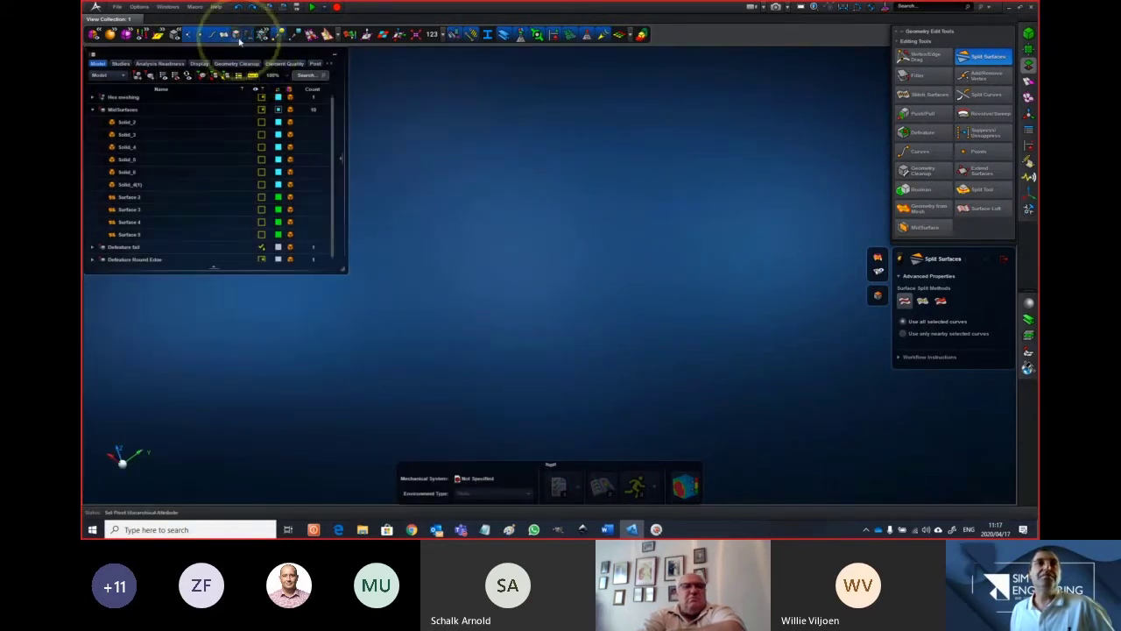
pyautogui.click(237, 37)
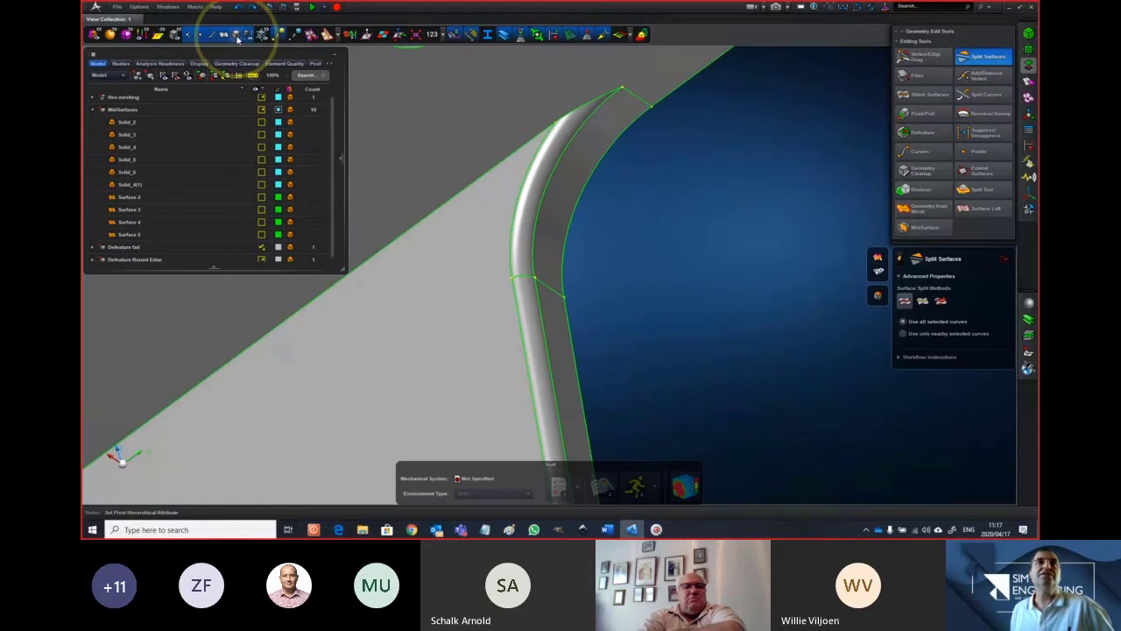
# Delete the curved upper fillet face and accept converting the solid into a sheet body
pyautogui.click(536, 188)
pyautogui.press('Delete')
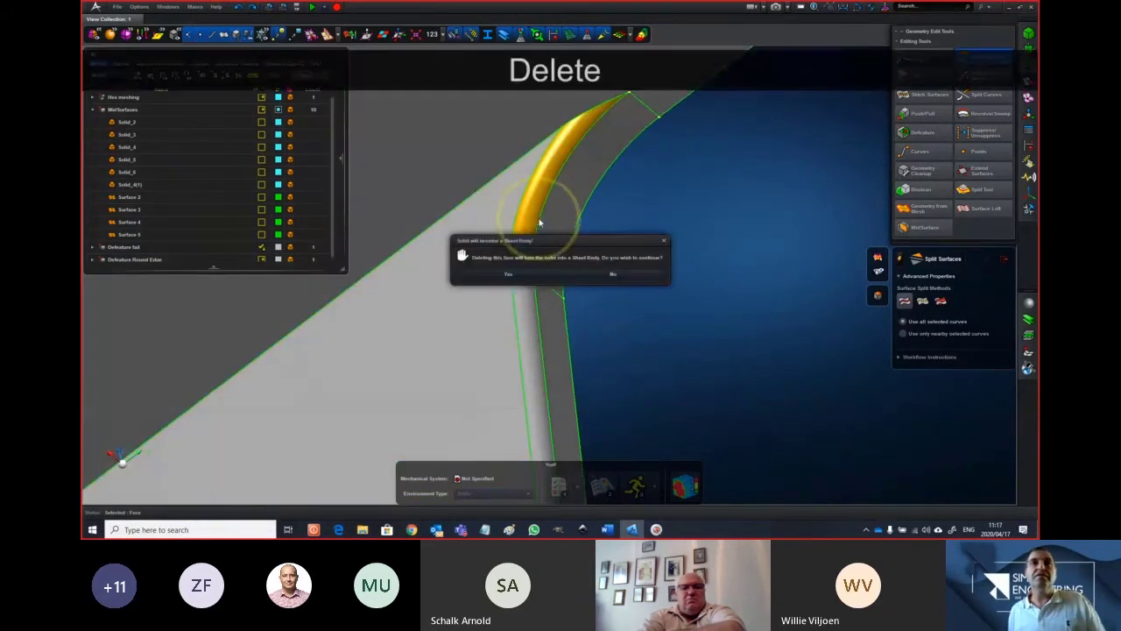
pyautogui.click(536, 276)
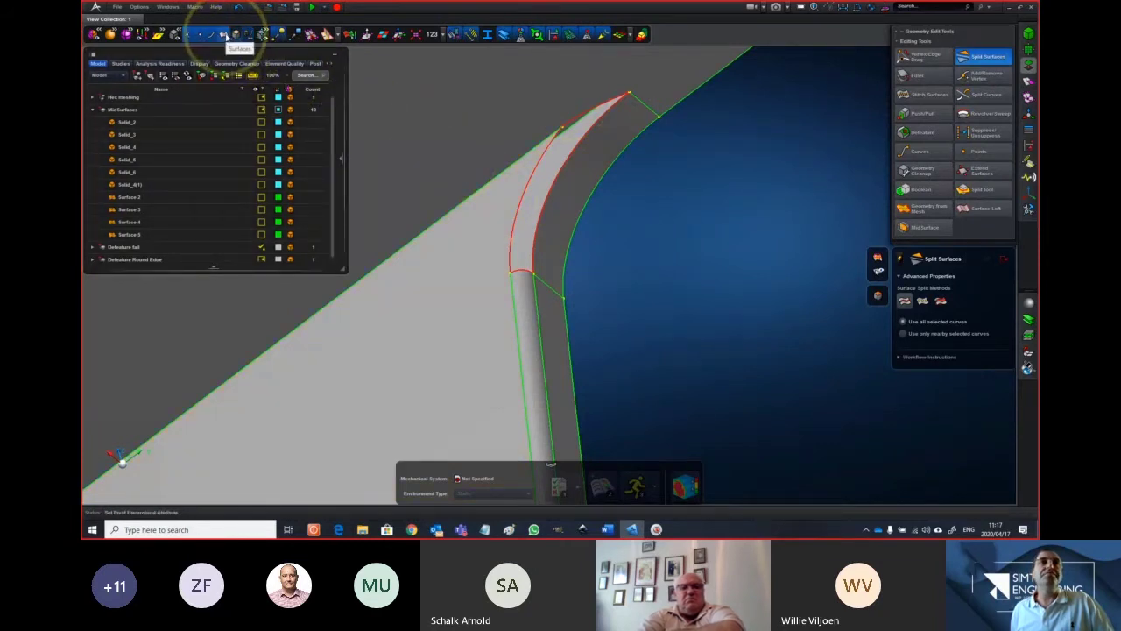
# Collapse MidSurfaces, expand the Defeature fail part to inspect its surface body, and undo the face deletion
pyautogui.click(146, 188)
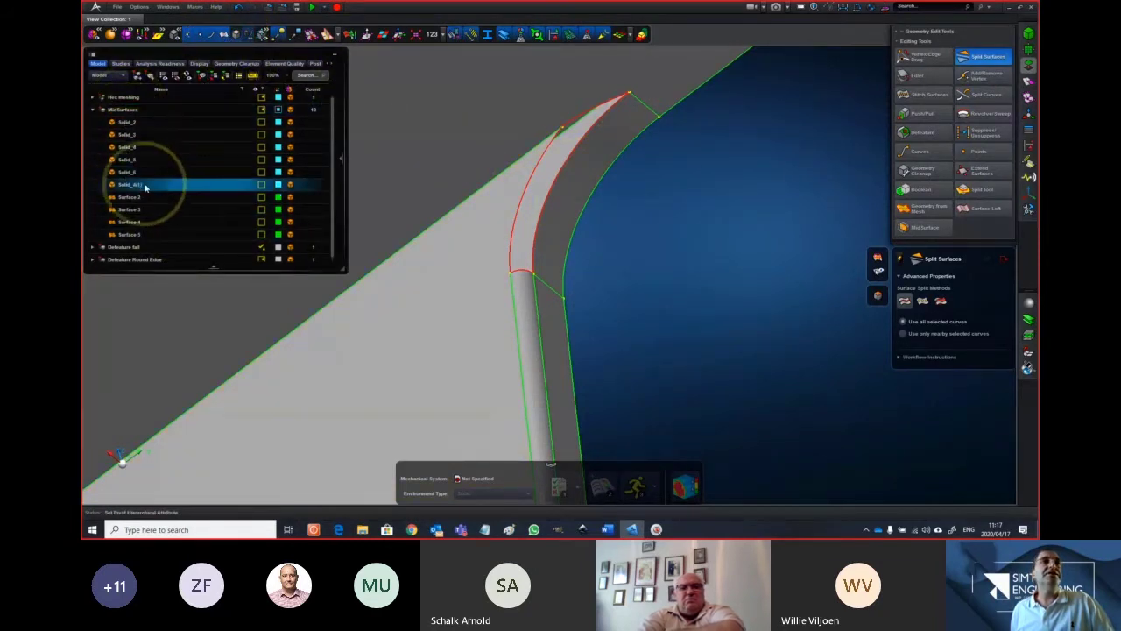
pyautogui.click(97, 113)
pyautogui.click(93, 111)
pyautogui.click(92, 127)
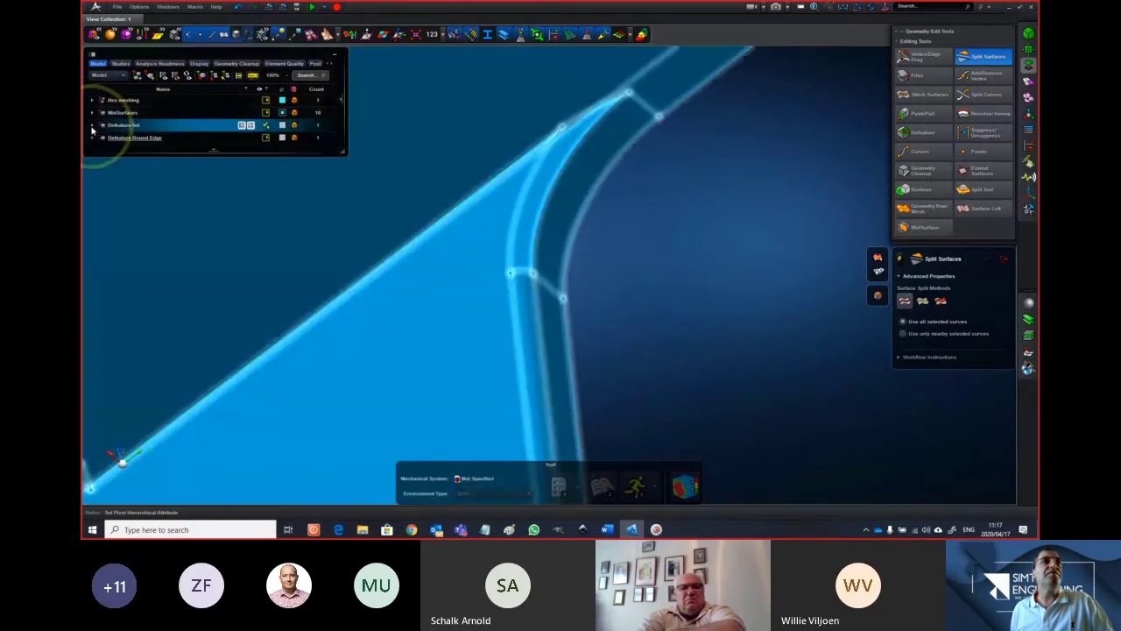
pyautogui.click(92, 126)
pyautogui.click(131, 138)
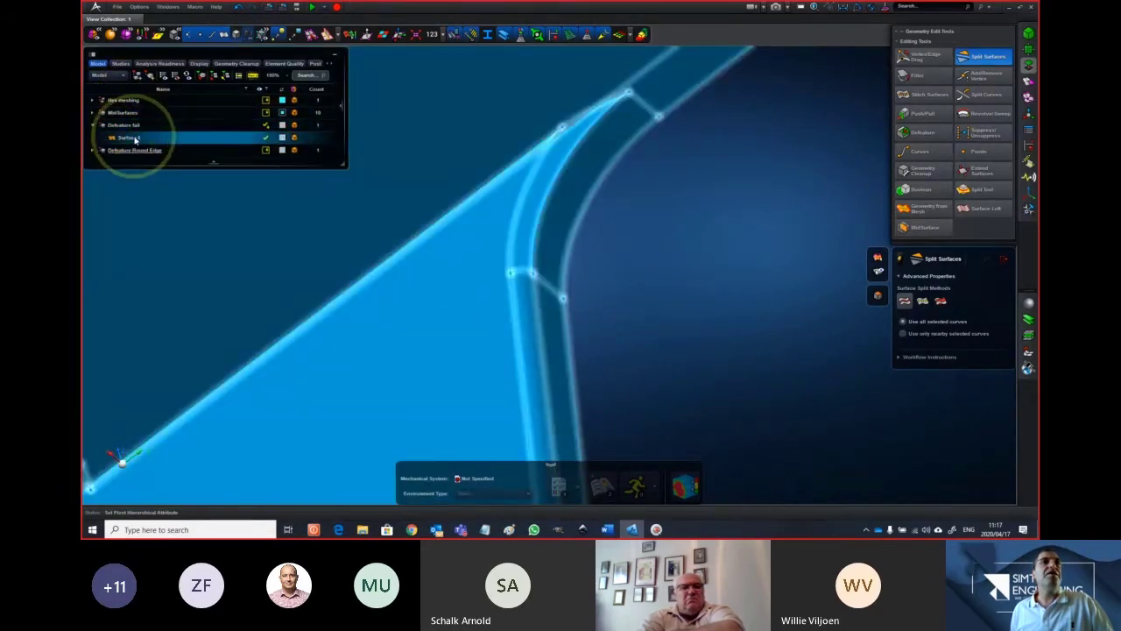
pyautogui.click(241, 7)
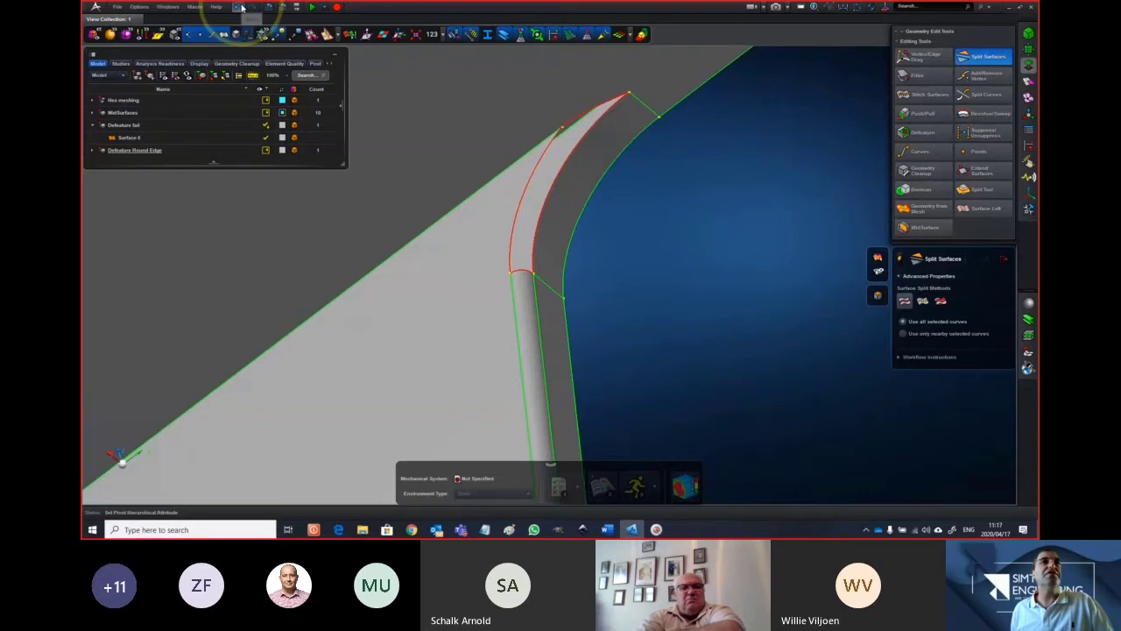
# Undo the curved fillet face deletion, inspect the restored solid in the model tree, and redo the deletion
pyautogui.click(241, 8)
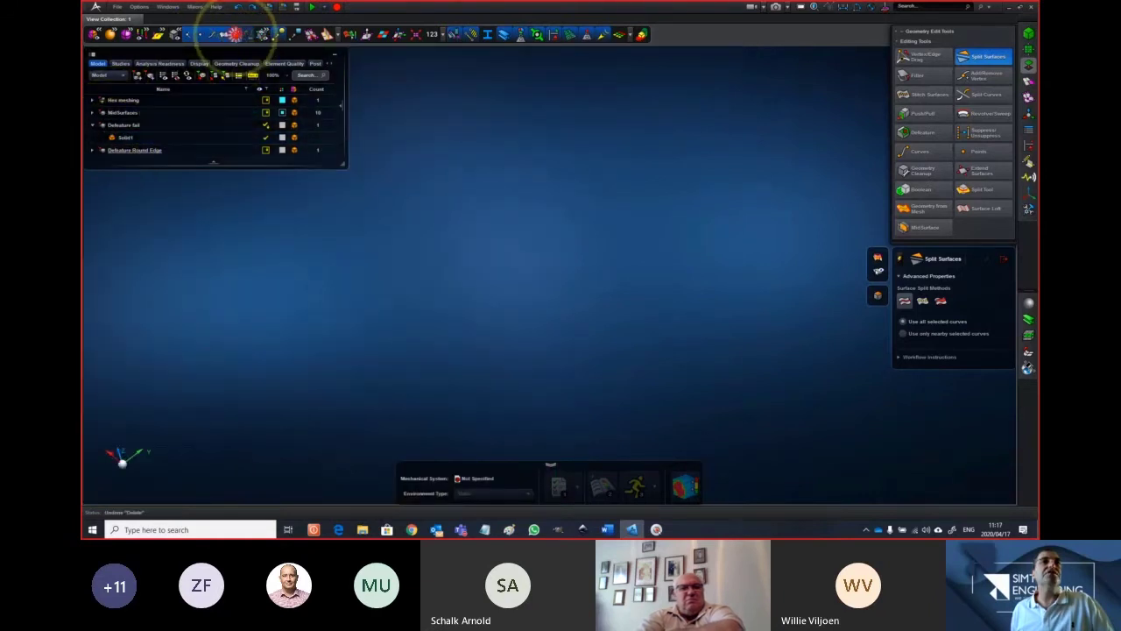
pyautogui.click(121, 138)
pyautogui.click(239, 8)
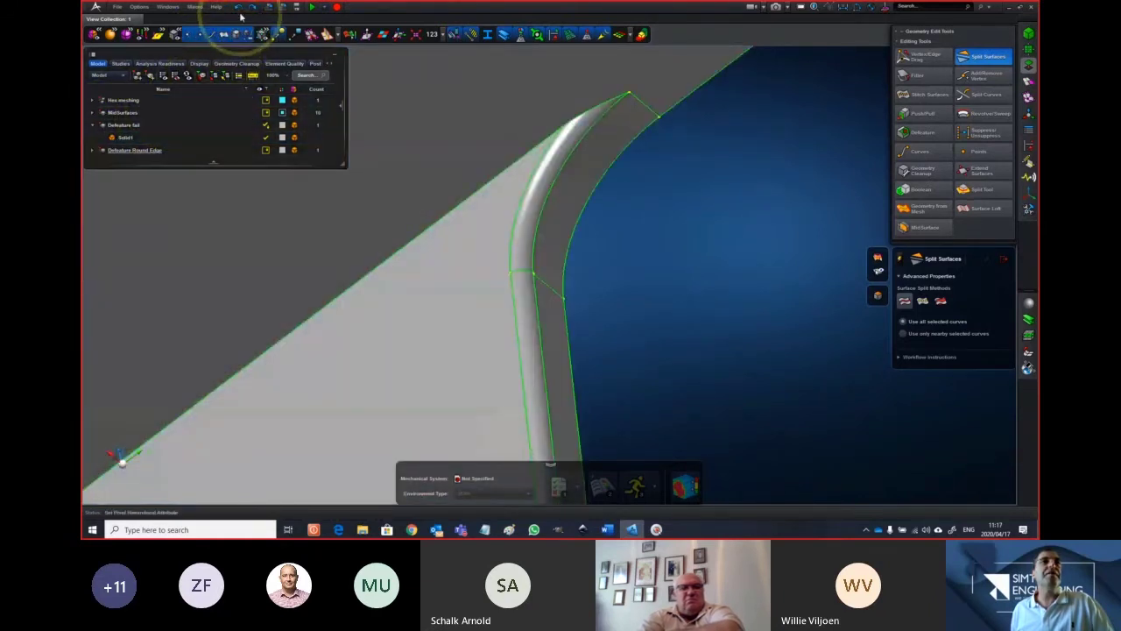
pyautogui.click(252, 8)
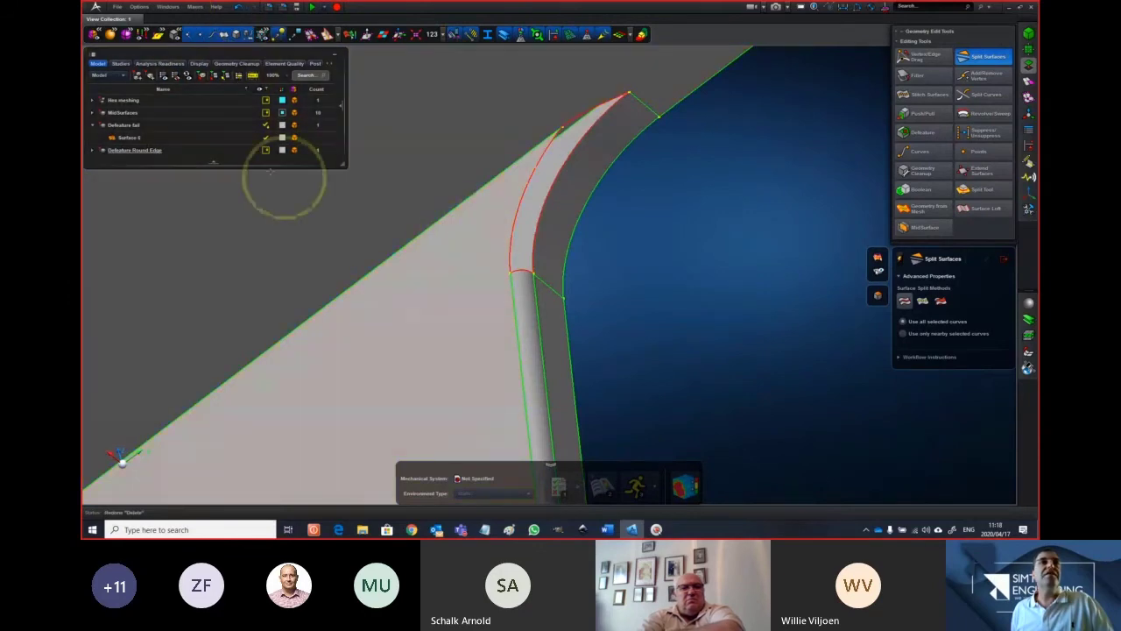
pyautogui.click(109, 139)
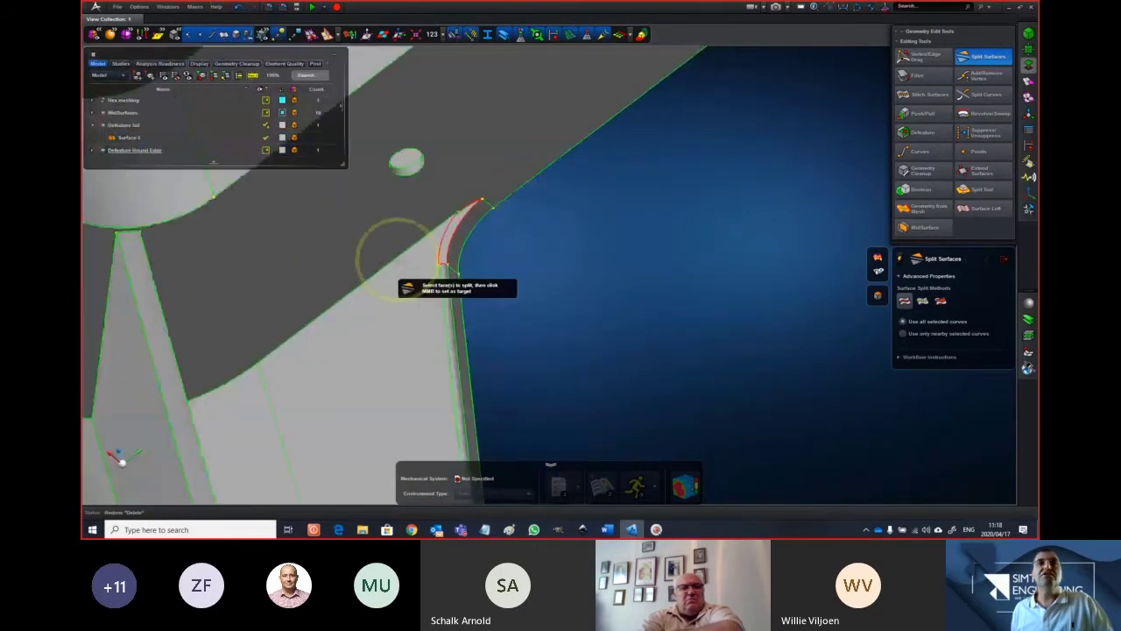
# Delete the long straight fillet face that runs down from the opening left by the curved fillet
pyautogui.click(447, 295)
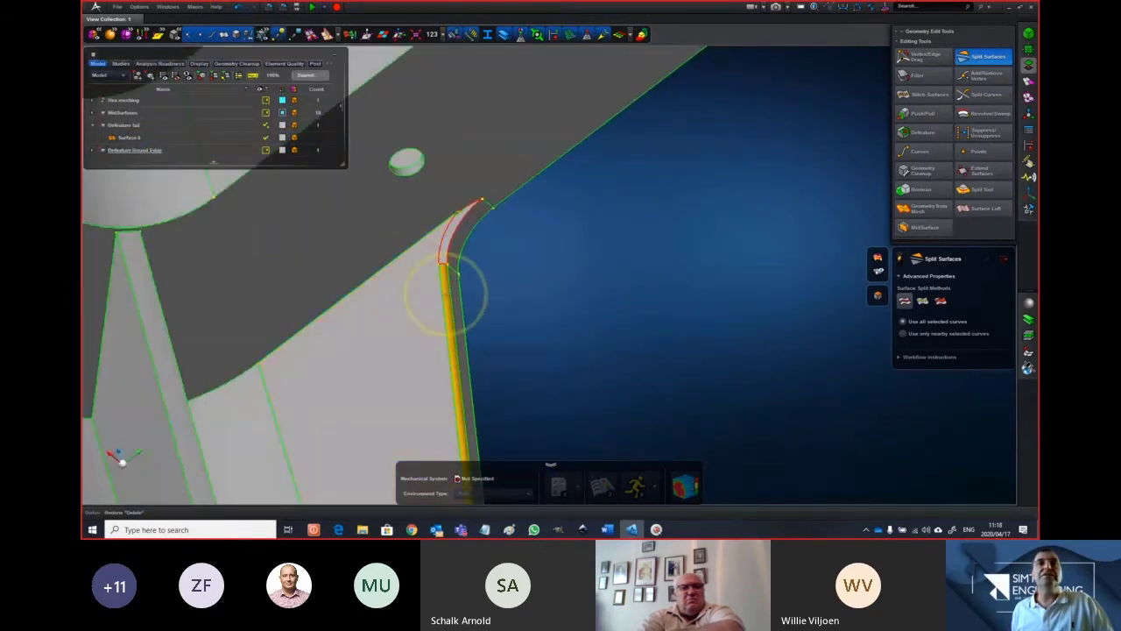
pyautogui.moveTo(545, 410); pyautogui.dragTo(604, 347, button='middle')
pyautogui.press('Delete')
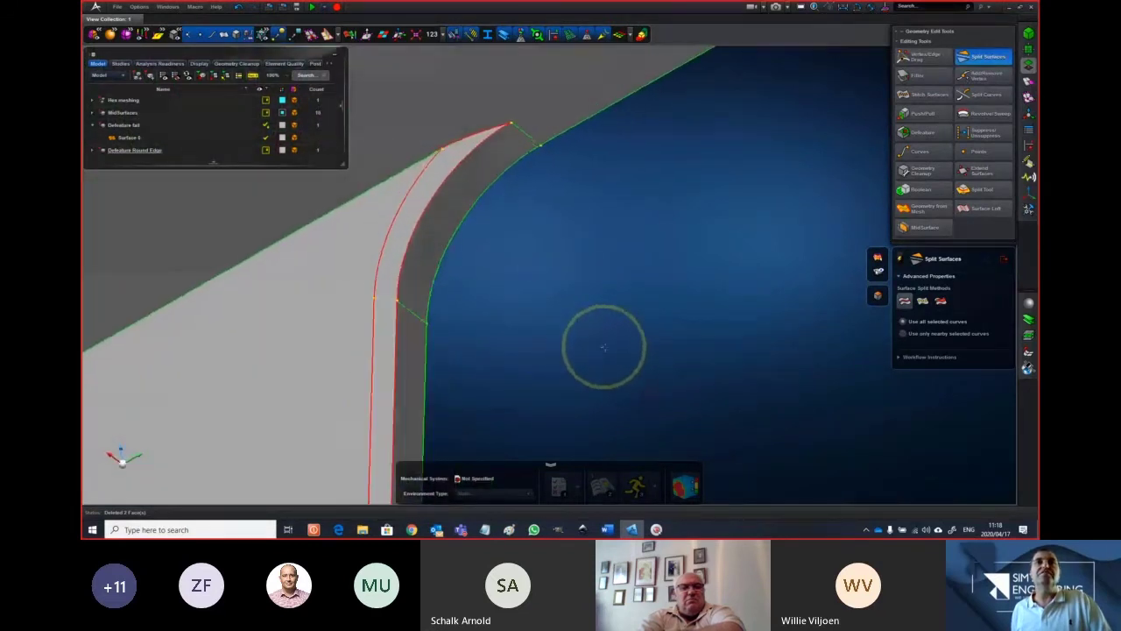
# With Vertex/Edge Drag, snap the rim face's curved edge at the upper fillet opening to the adjacent large surface
pyautogui.click(923, 56)
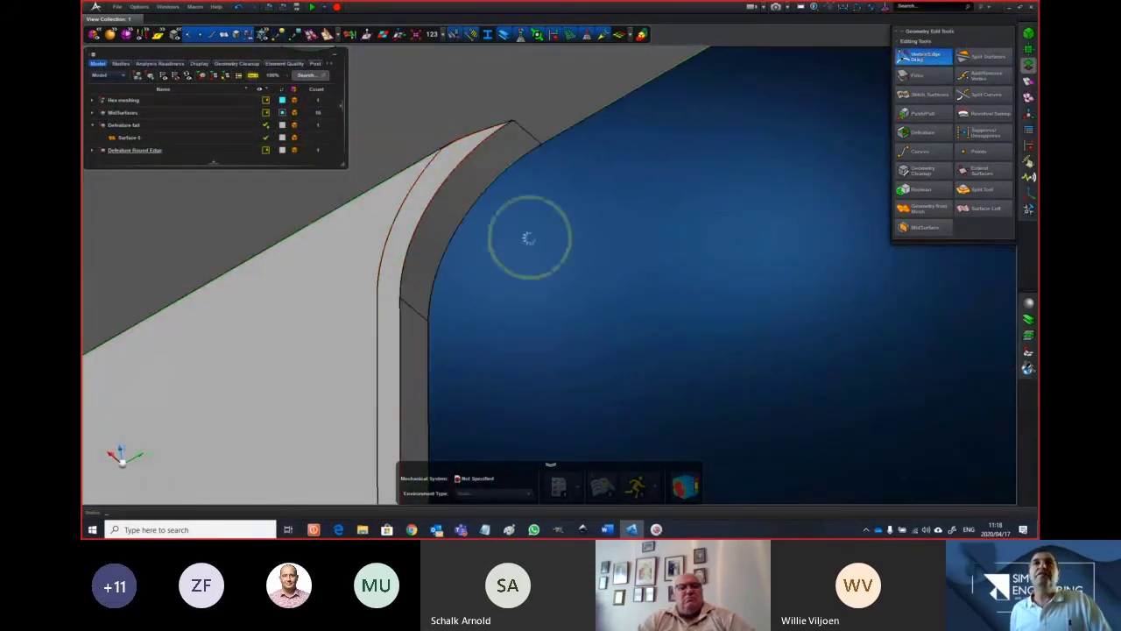
pyautogui.moveTo(511, 228); pyautogui.dragTo(690, 226, button='middle')
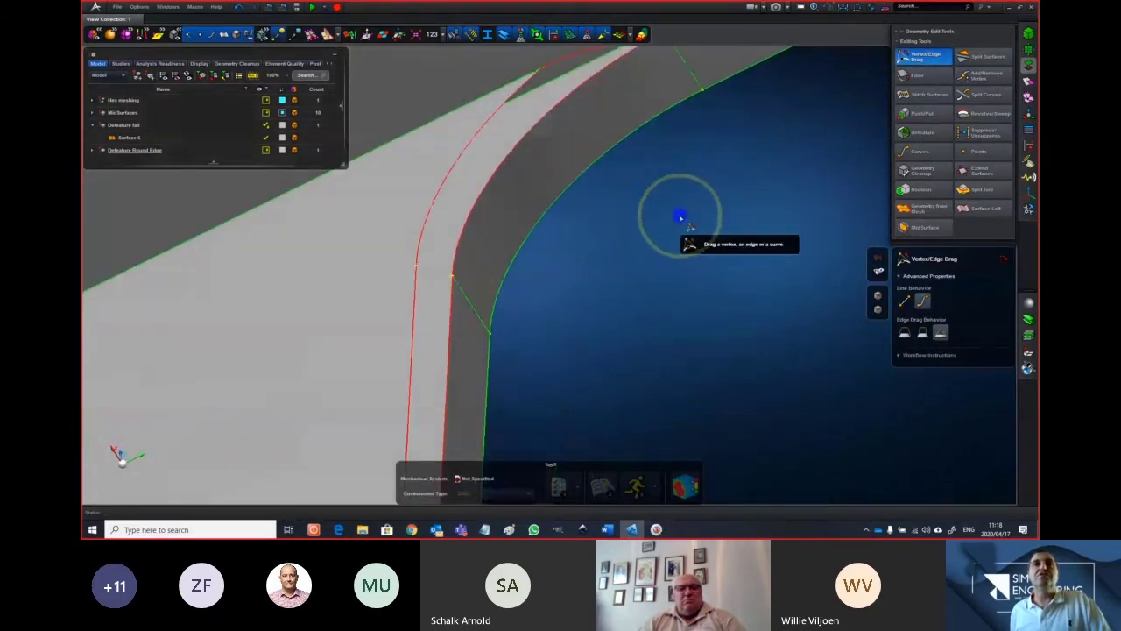
pyautogui.moveTo(546, 183); pyautogui.dragTo(536, 179, button='middle')
pyautogui.click(401, 144)
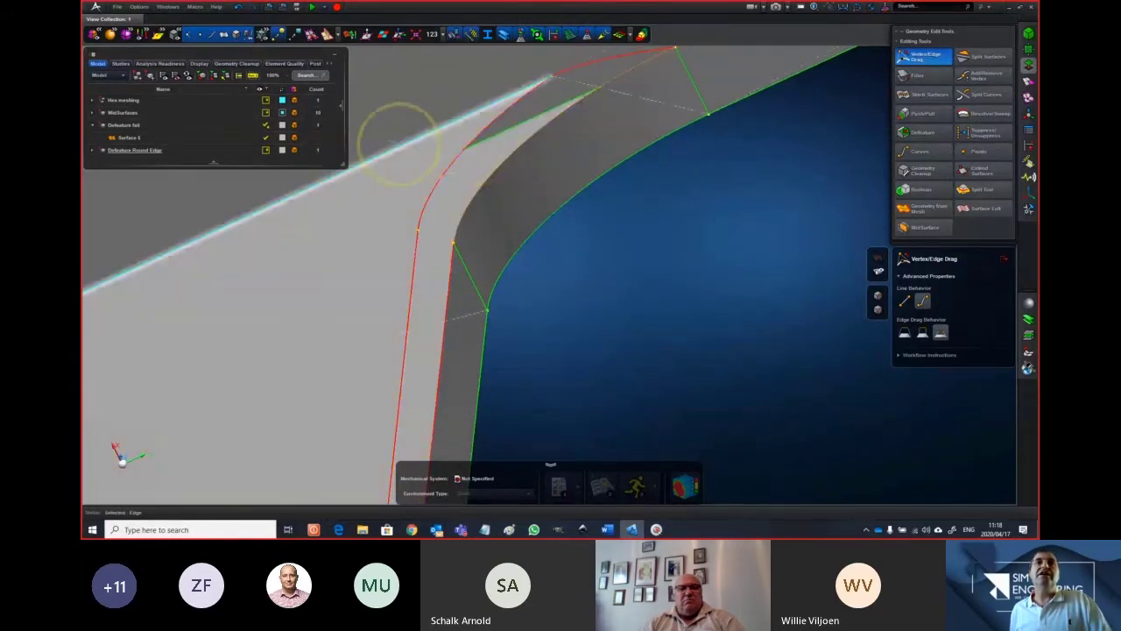
pyautogui.moveTo(400, 144); pyautogui.dragTo(399, 163)
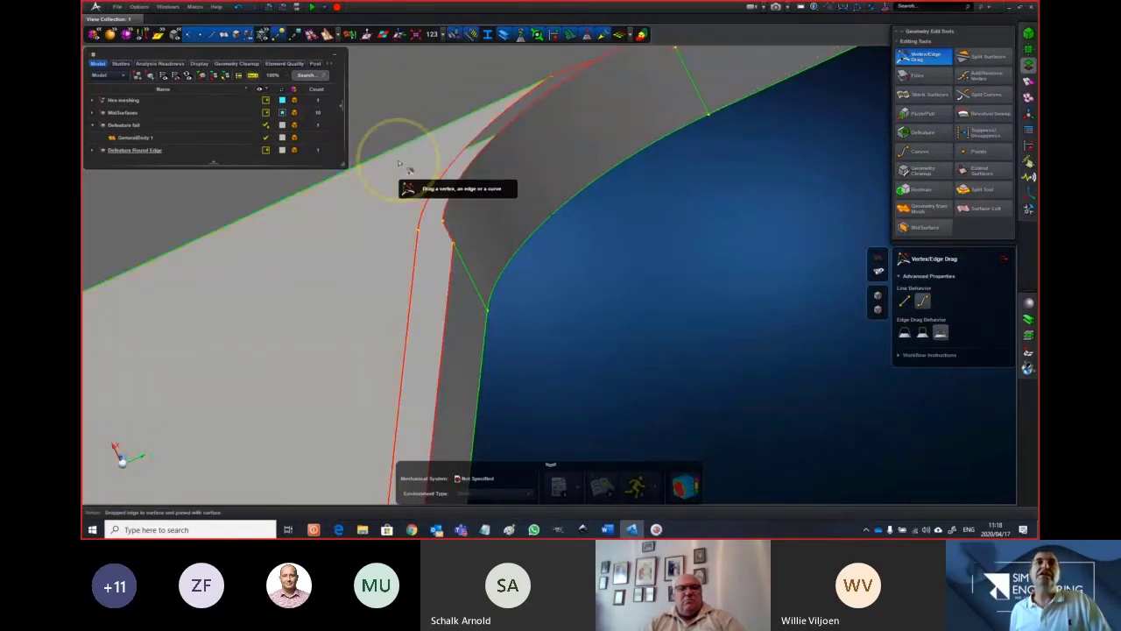
# Extend the rim face's open edge at the lower end of the fillet gap to the adjoining surface
pyautogui.moveTo(553, 207); pyautogui.dragTo(563, 177, button='middle')
pyautogui.moveTo(594, 212); pyautogui.dragTo(546, 200)
pyautogui.moveTo(546, 200); pyautogui.dragTo(552, 372, button='middle')
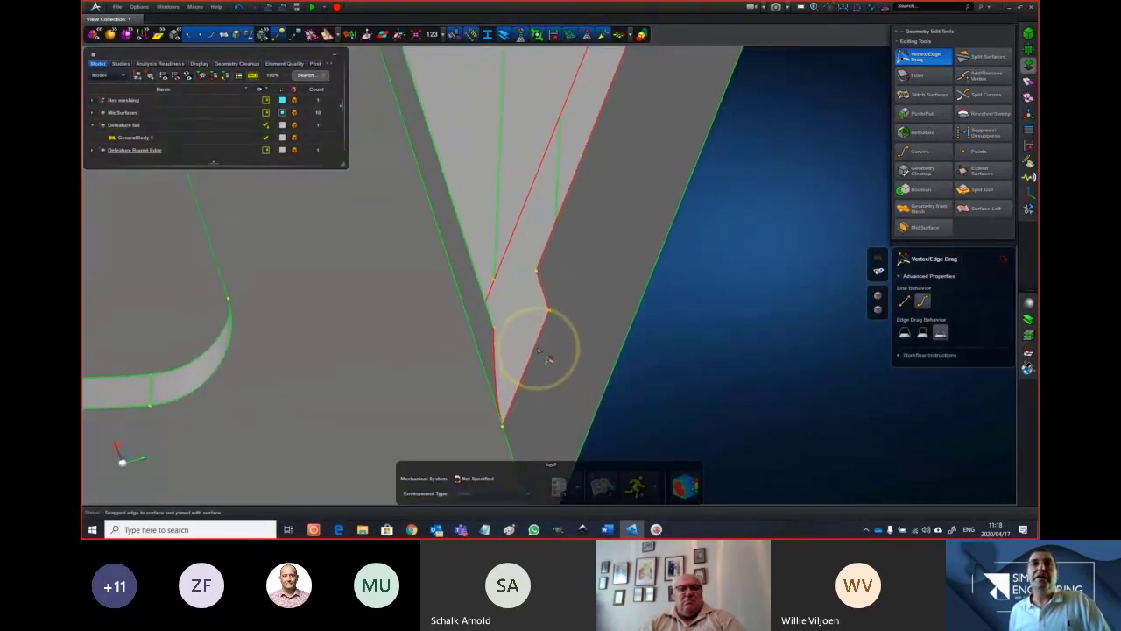
pyautogui.moveTo(538, 349); pyautogui.dragTo(482, 264)
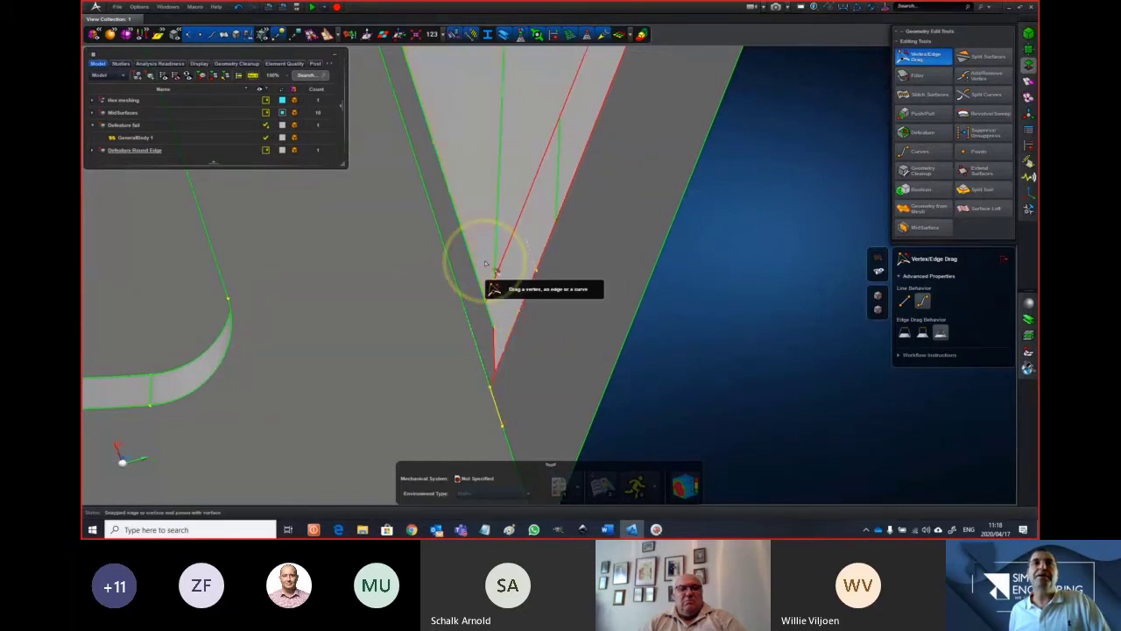
# With straight line behaviour, snap the stray vertex on the bottom outer edge onto the neighbouring vertex at the gap's lower tip
pyautogui.moveTo(574, 313); pyautogui.dragTo(541, 324, button='middle')
pyautogui.scroll(-6, 617, 182)
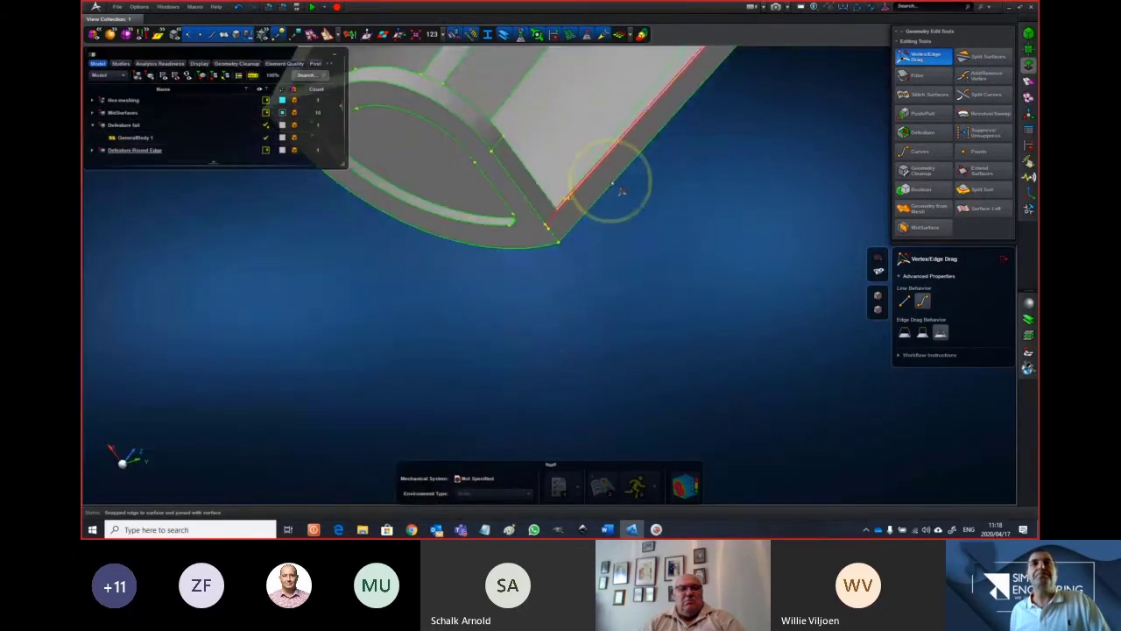
pyautogui.moveTo(621, 193); pyautogui.dragTo(622, 320, button='middle')
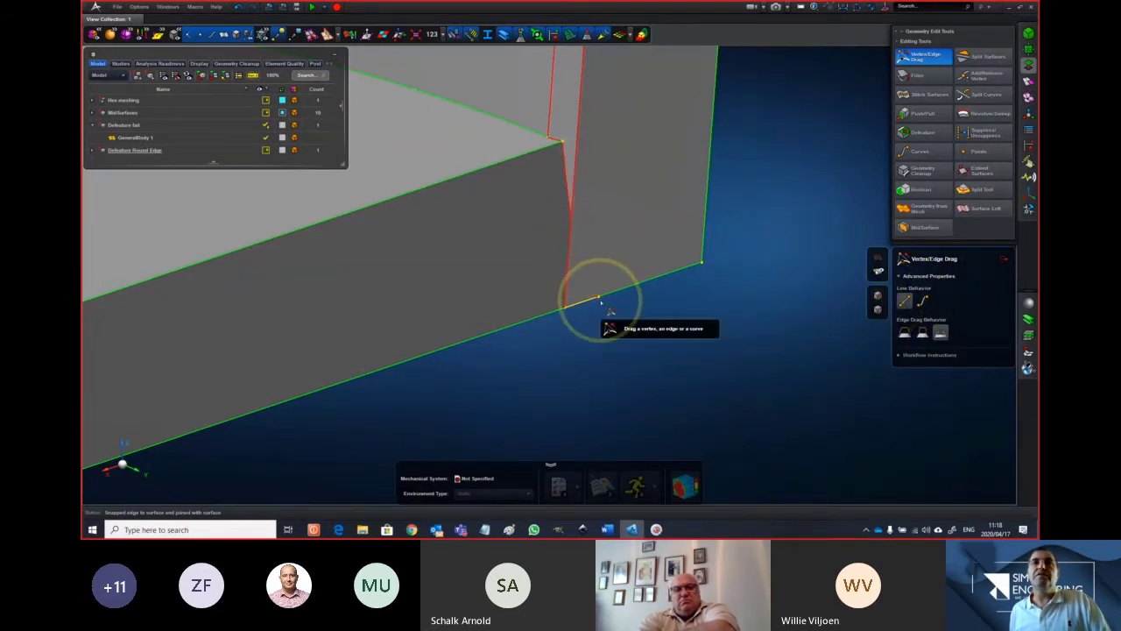
pyautogui.click(567, 303)
pyautogui.moveTo(564, 306); pyautogui.dragTo(568, 307)
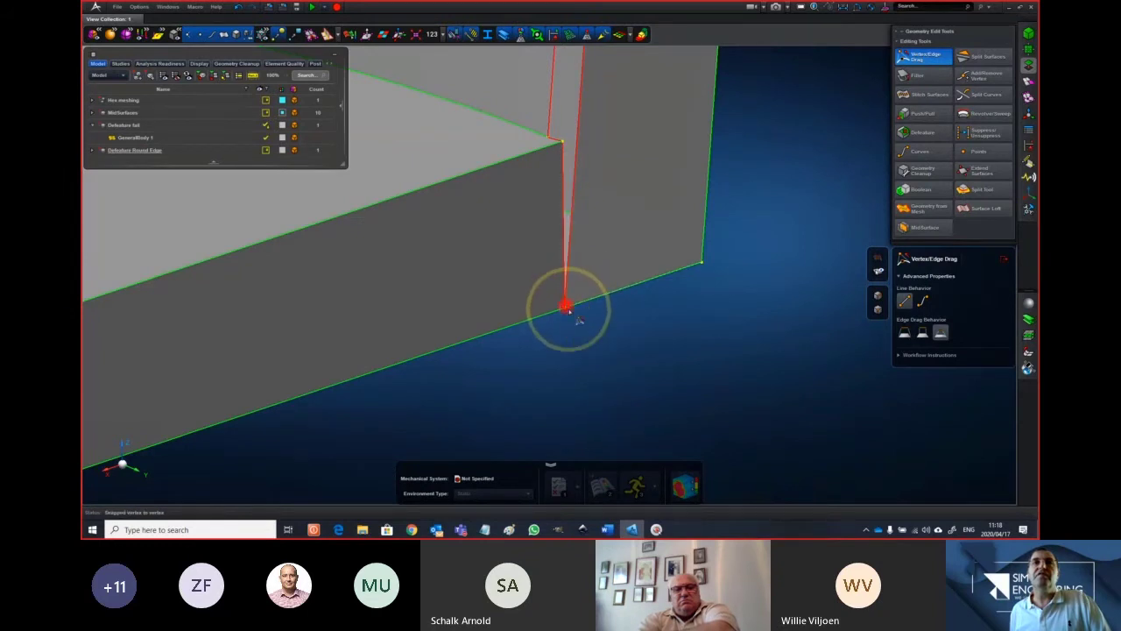
# Snap the stray vertex at the upper end of the curved fillet gap onto the neighbouring rim corner vertex
pyautogui.scroll(-3, 574, 305)
pyautogui.moveTo(589, 235); pyautogui.dragTo(557, 392, button='middle')
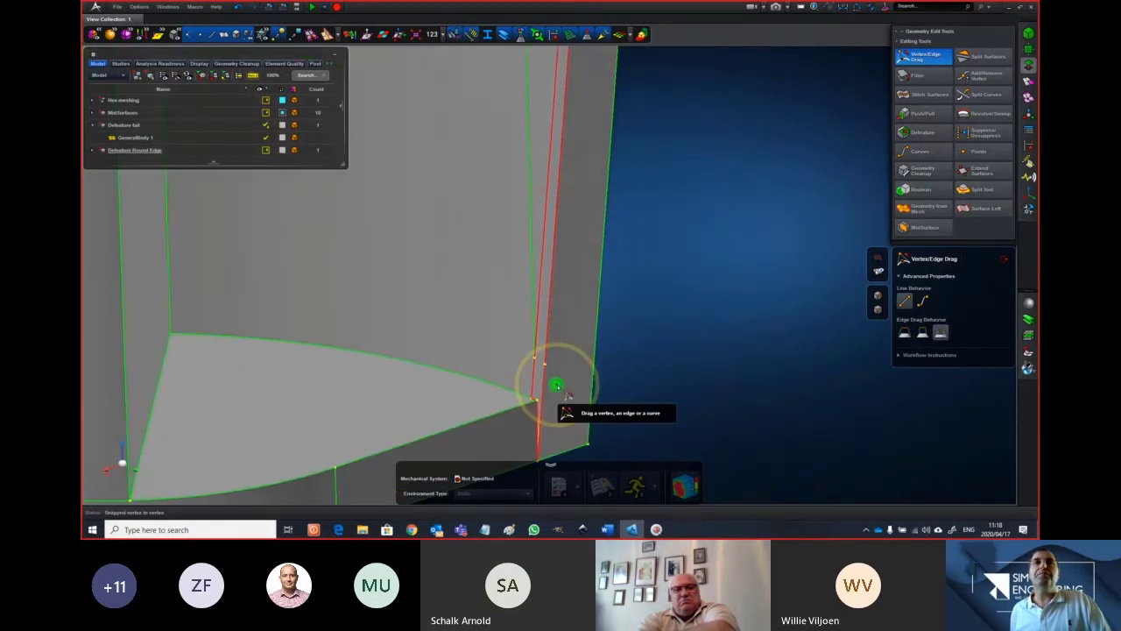
pyautogui.scroll(-3, 557, 389)
pyautogui.moveTo(590, 173); pyautogui.dragTo(555, 479, button='middle')
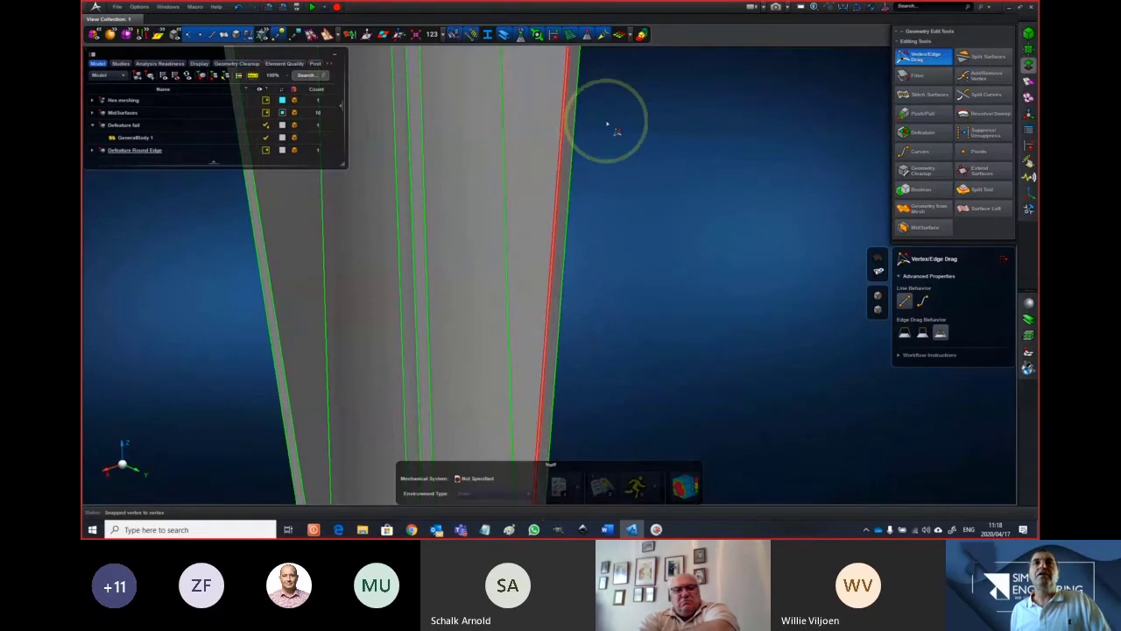
pyautogui.moveTo(611, 125); pyautogui.dragTo(612, 267, button='middle')
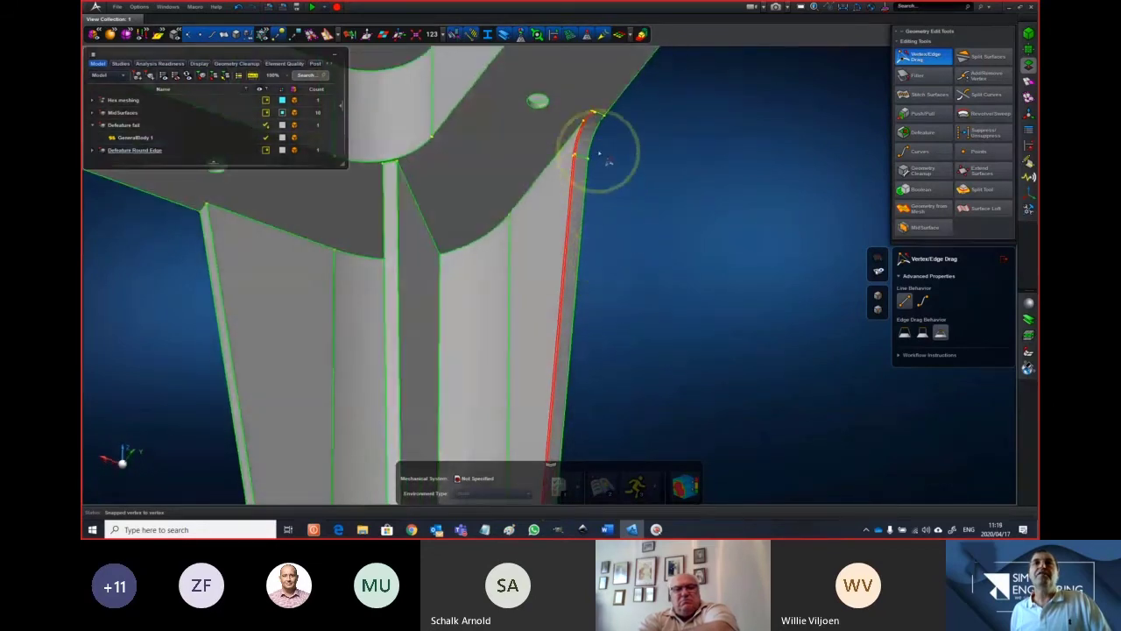
pyautogui.scroll(6, 641, 341)
pyautogui.moveTo(599, 153); pyautogui.dragTo(644, 311, button='middle')
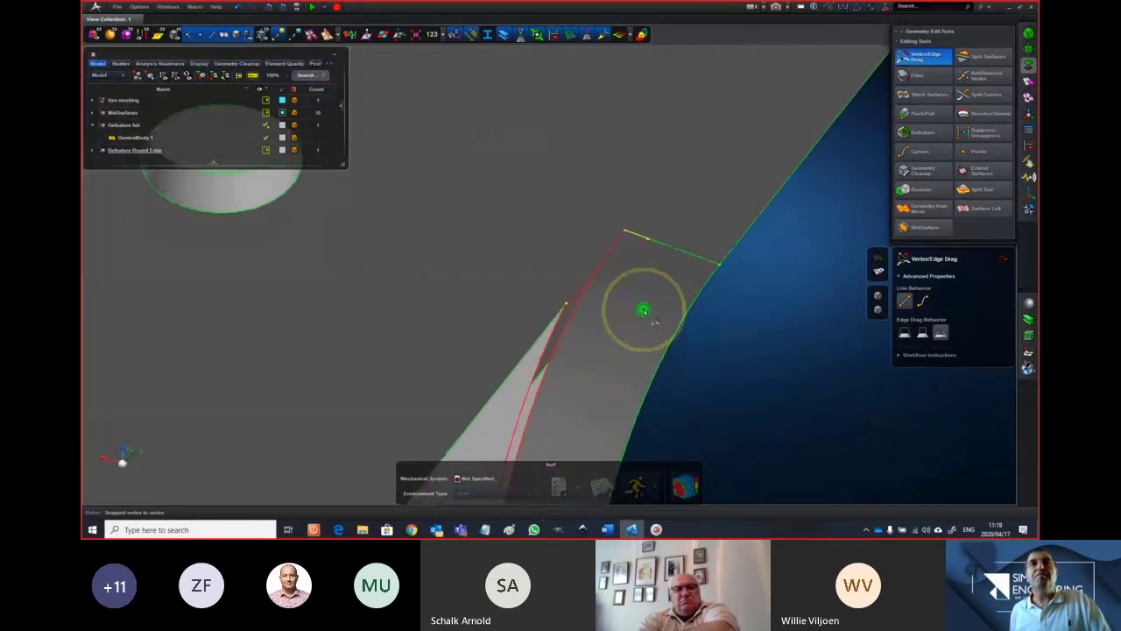
pyautogui.click(647, 238)
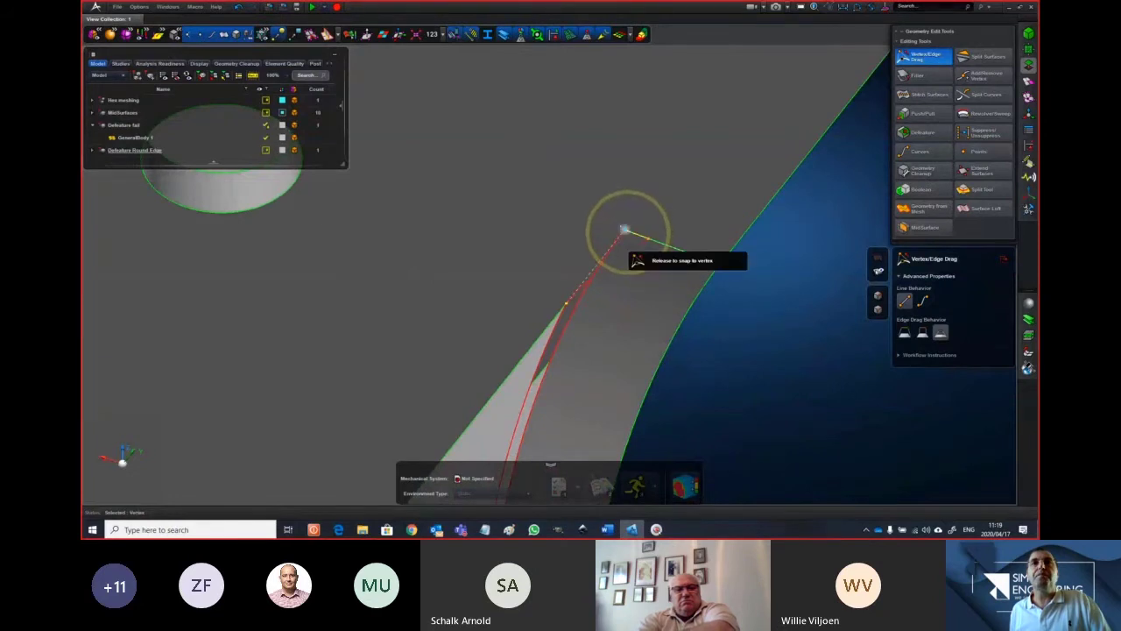
pyautogui.moveTo(625, 229); pyautogui.dragTo(625, 230)
# Drag the large face's curved open edge onto the rim face's curved edge, replacing it to close the upper gap
pyautogui.scroll(-3, 633, 267)
pyautogui.moveTo(631, 270); pyautogui.dragTo(643, 248, button='middle')
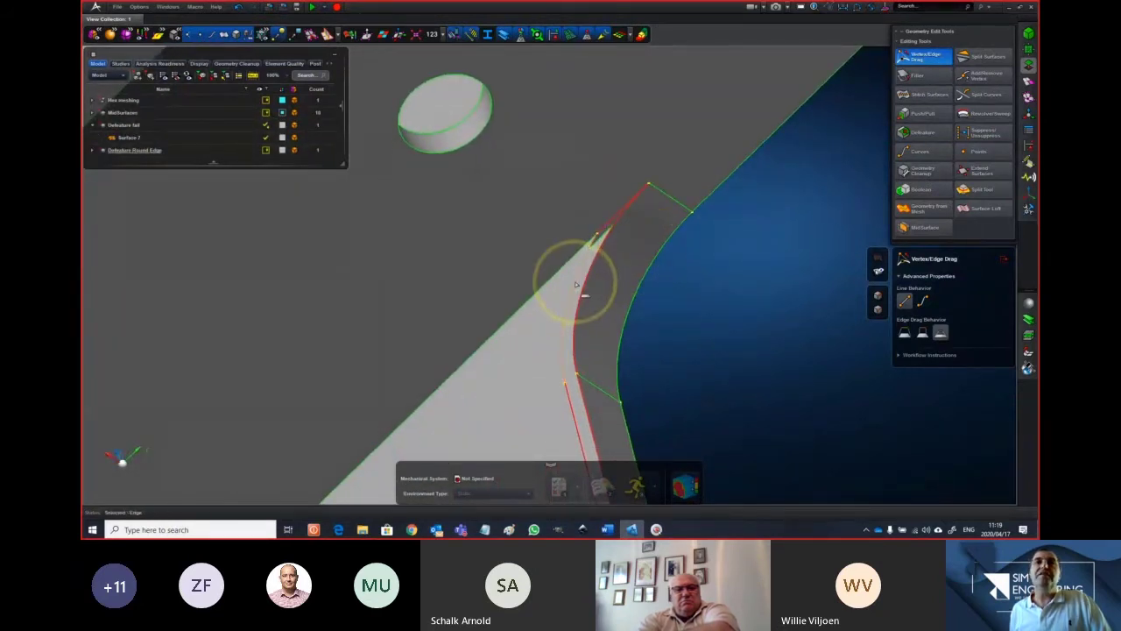
pyautogui.moveTo(576, 284); pyautogui.dragTo(594, 288)
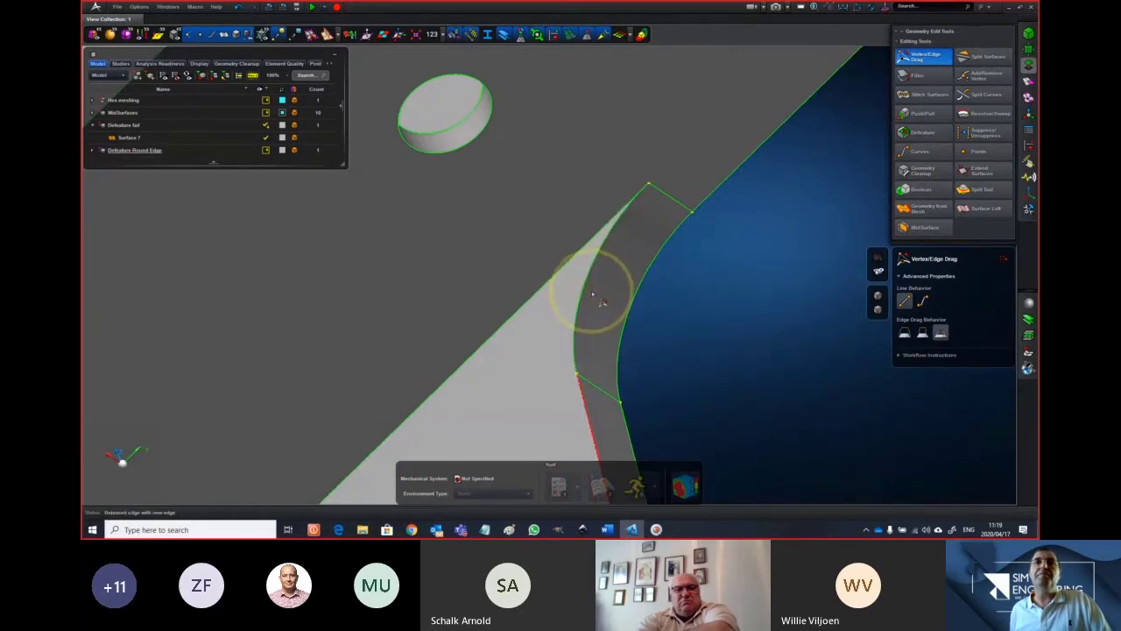
pyautogui.scroll(-5, 593, 293)
pyautogui.moveTo(596, 292); pyautogui.dragTo(576, 248, button='middle')
pyautogui.middleClick(574, 244)
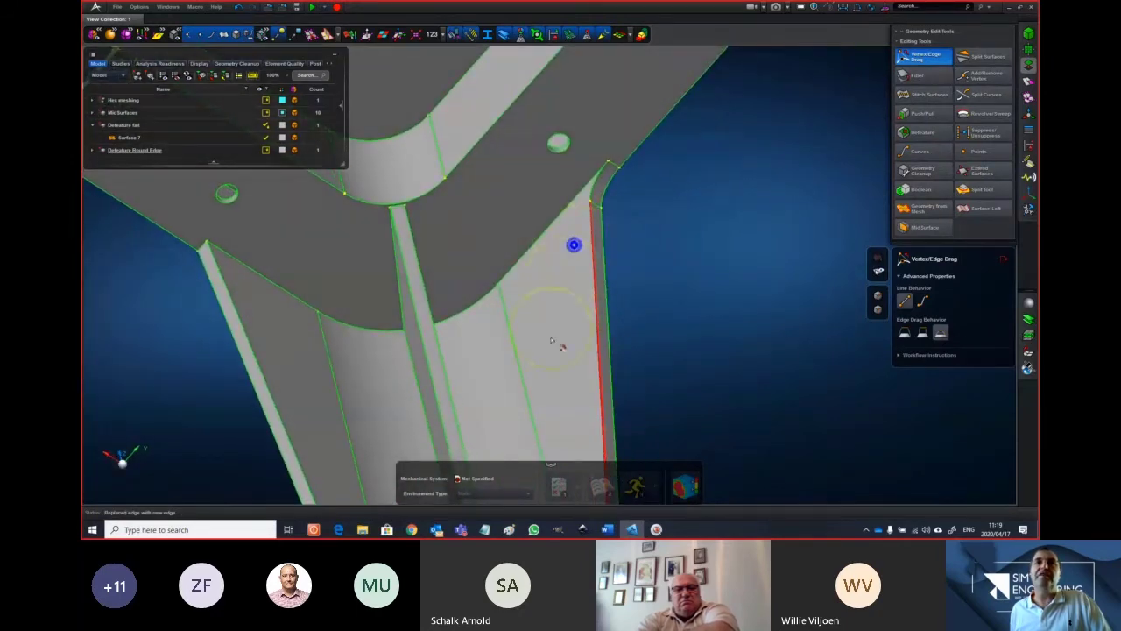
pyautogui.moveTo(552, 341); pyautogui.dragTo(594, 356, button='middle')
pyautogui.scroll(5, 597, 348)
pyautogui.moveTo(594, 355); pyautogui.dragTo(561, 203, button='right')
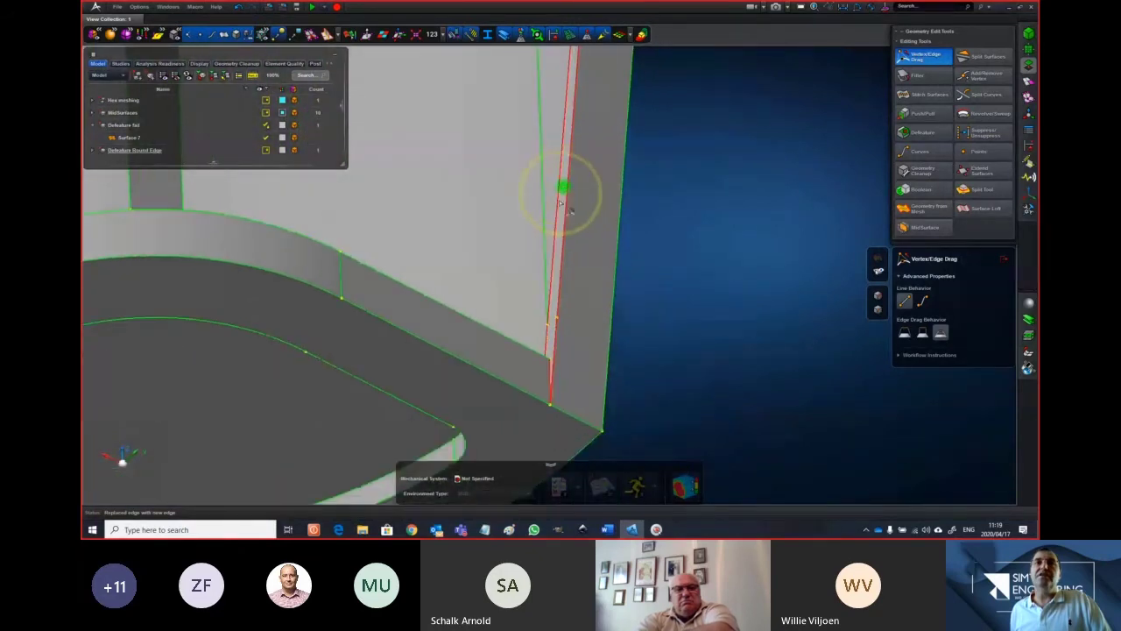
pyautogui.moveTo(566, 209); pyautogui.dragTo(571, 230, button='middle')
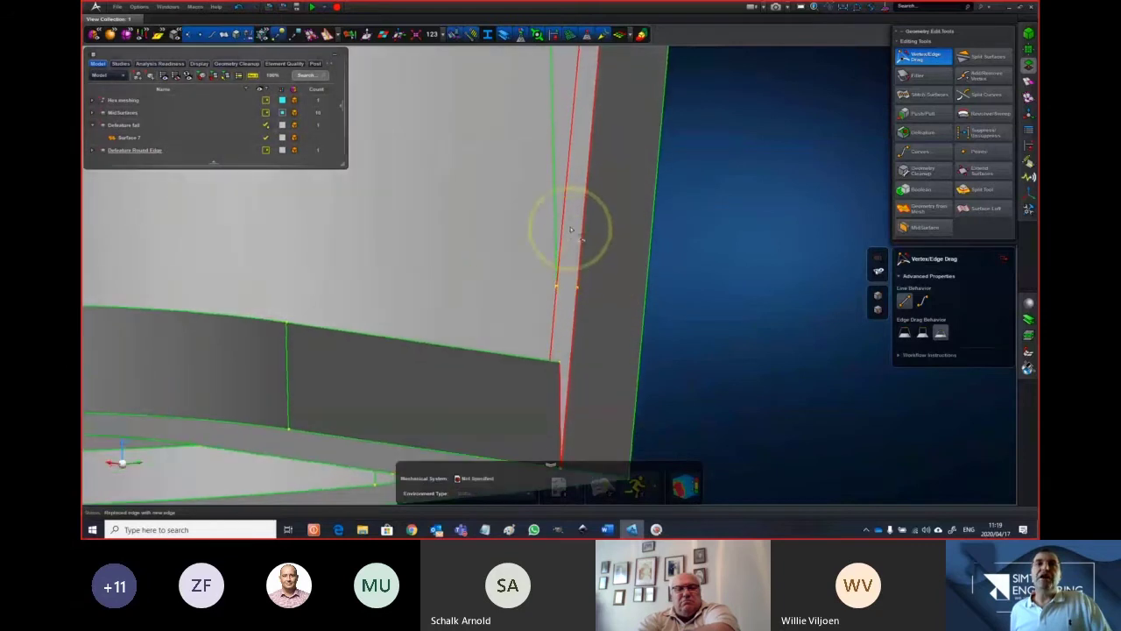
pyautogui.click(574, 219)
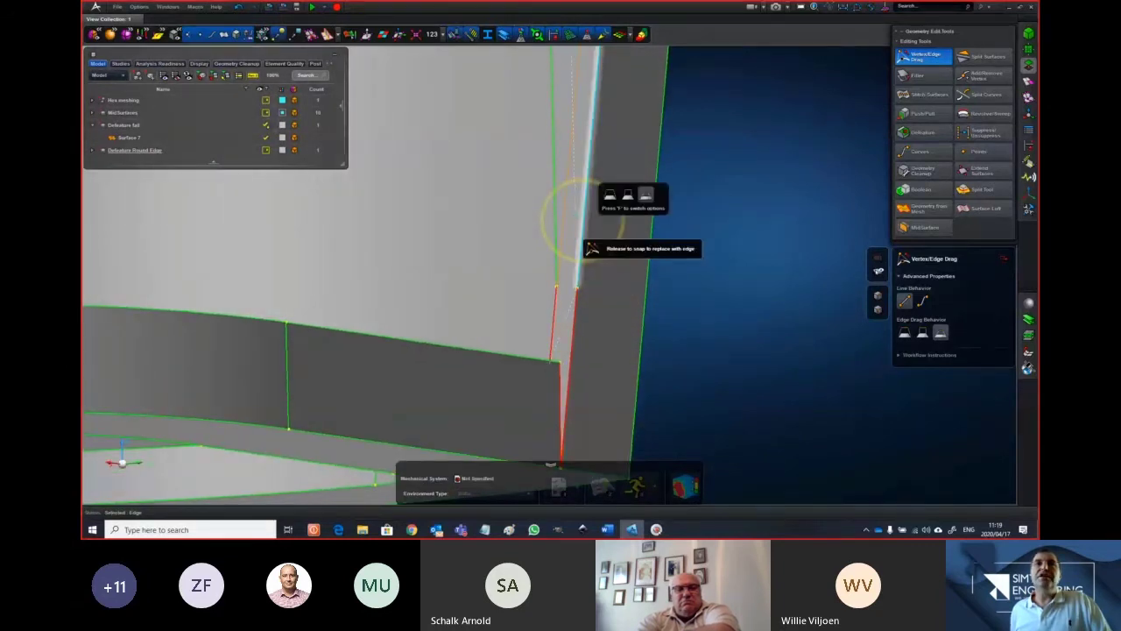
pyautogui.moveTo(580, 219); pyautogui.dragTo(580, 219)
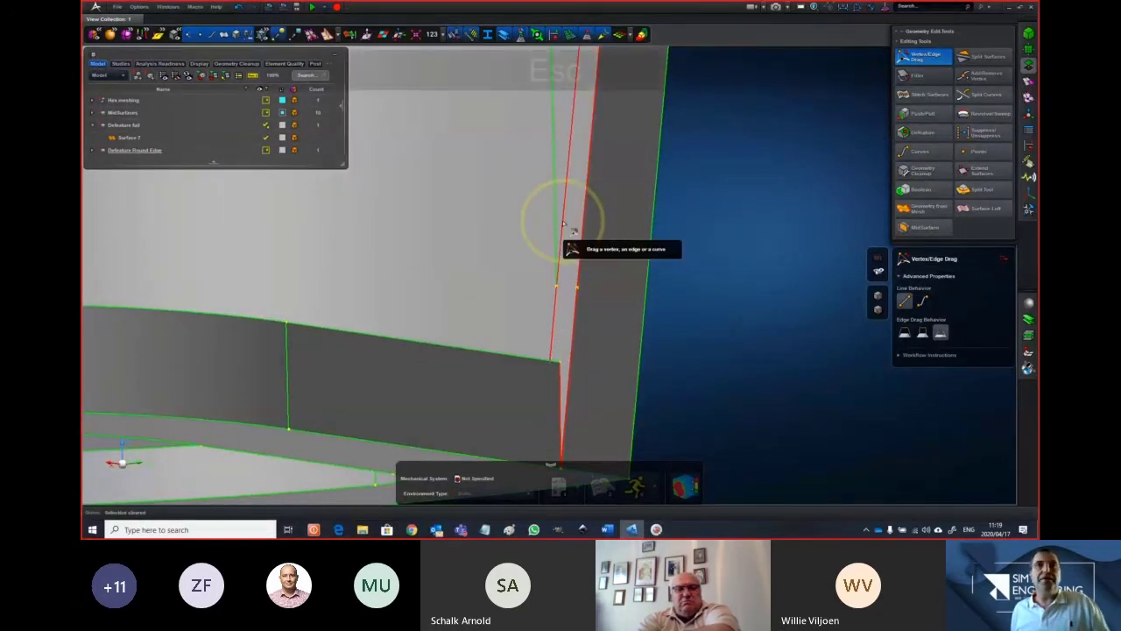
pyautogui.press('Escape')
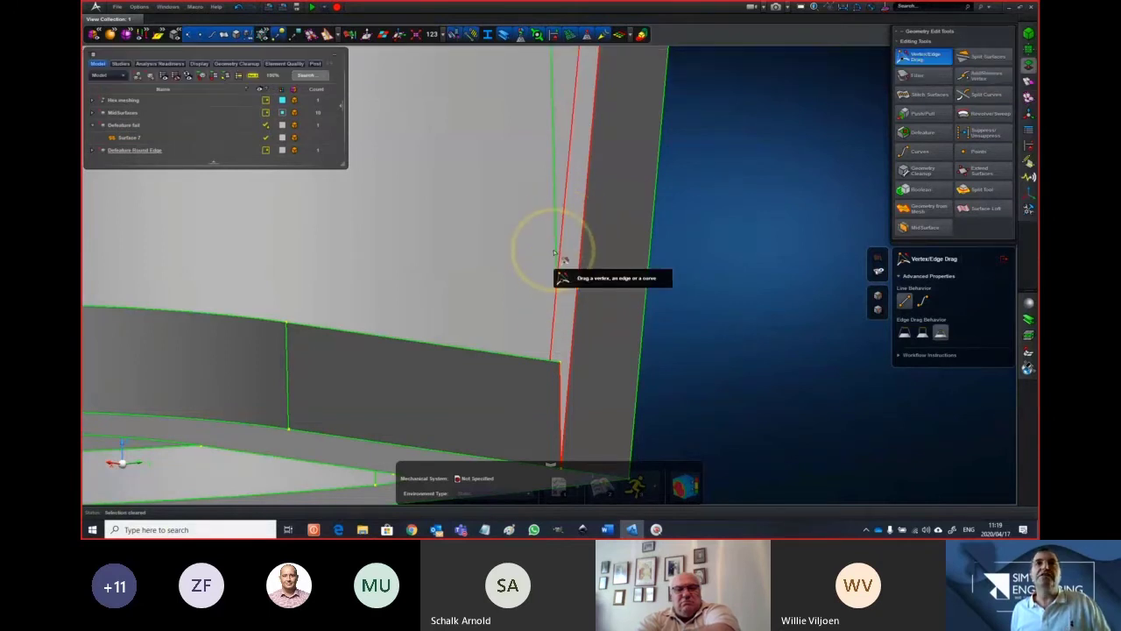
# Try to snap the free vertex on the inner red edge onto the corner vertex below it
pyautogui.moveTo(557, 255); pyautogui.dragTo(552, 208, button='middle')
pyautogui.click(549, 200)
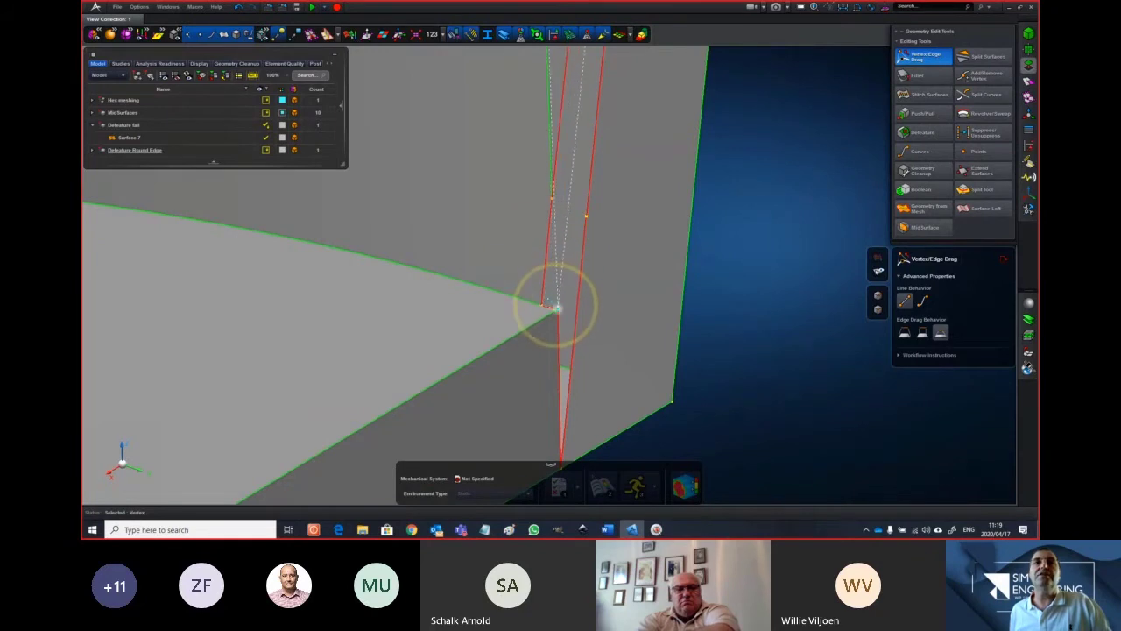
pyautogui.moveTo(557, 308); pyautogui.dragTo(557, 308)
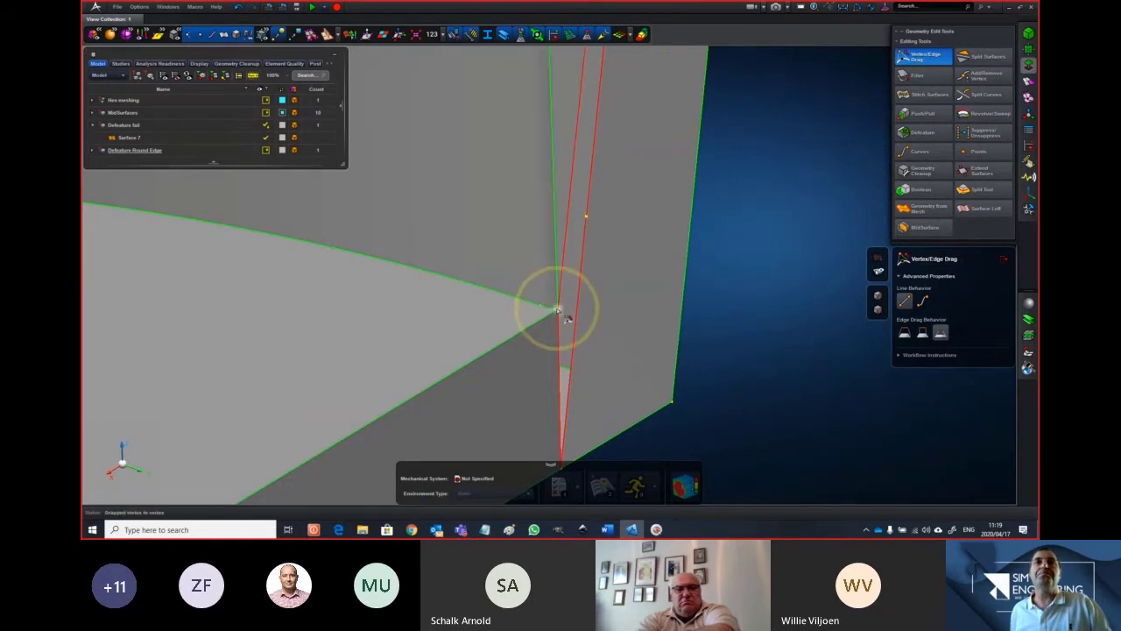
pyautogui.click(241, 9)
# Try to snap the corner vertex at the end of the lower plate onto the plate's adjacent green edge
pyautogui.moveTo(544, 315); pyautogui.dragTo(610, 250, button='middle')
pyautogui.moveTo(519, 164); pyautogui.dragTo(527, 242, button='middle')
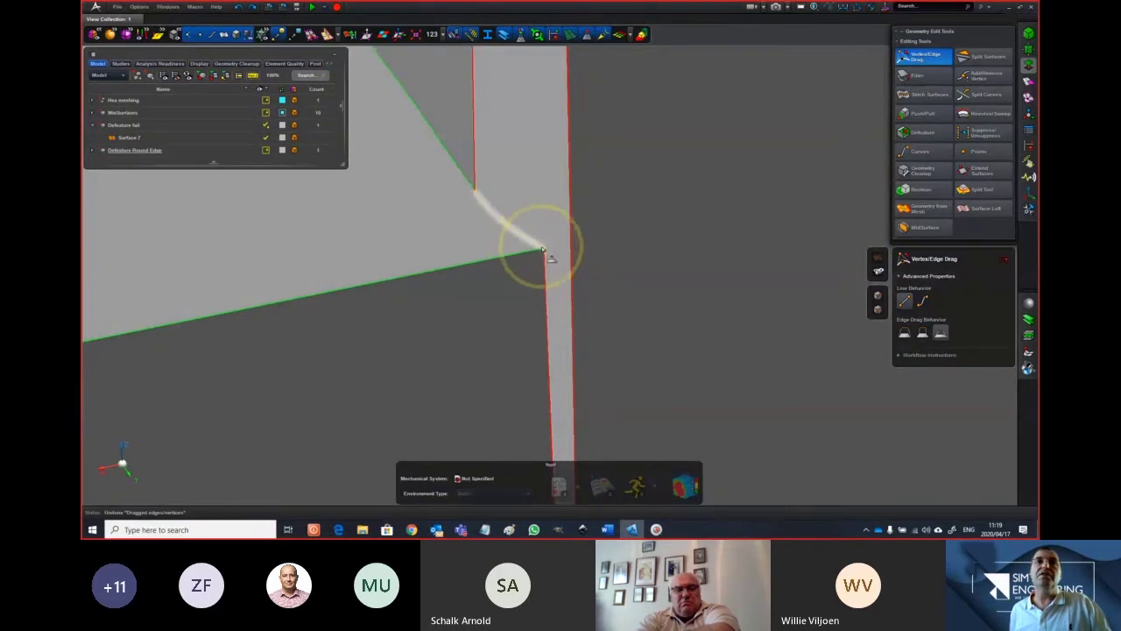
pyautogui.click(515, 255)
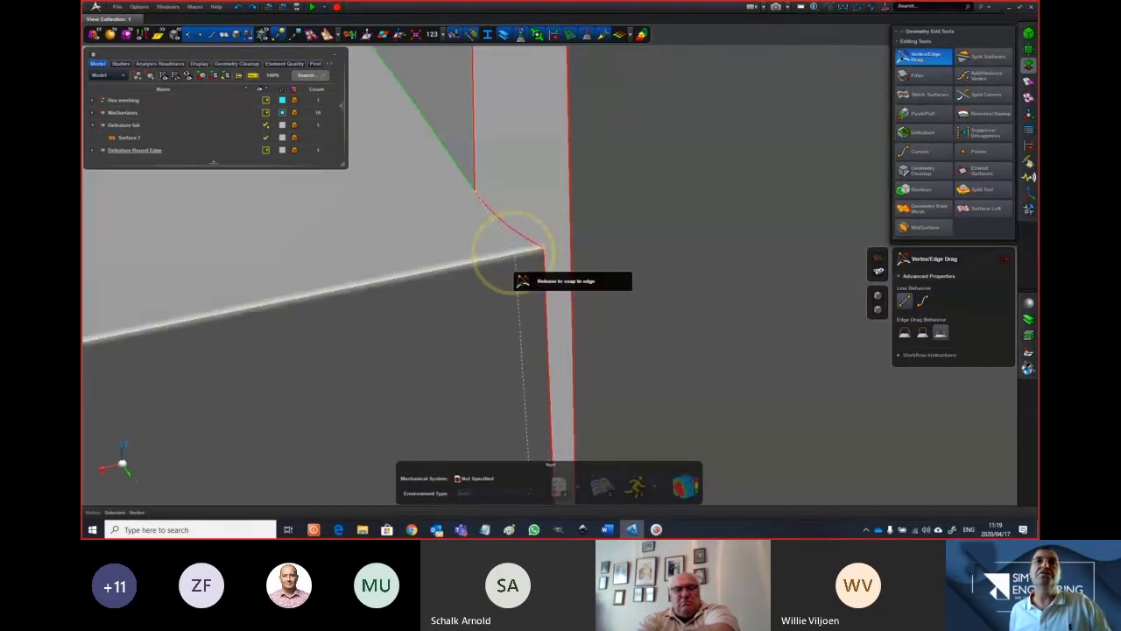
pyautogui.moveTo(514, 252); pyautogui.dragTo(515, 254)
pyautogui.scroll(-3, 514, 252)
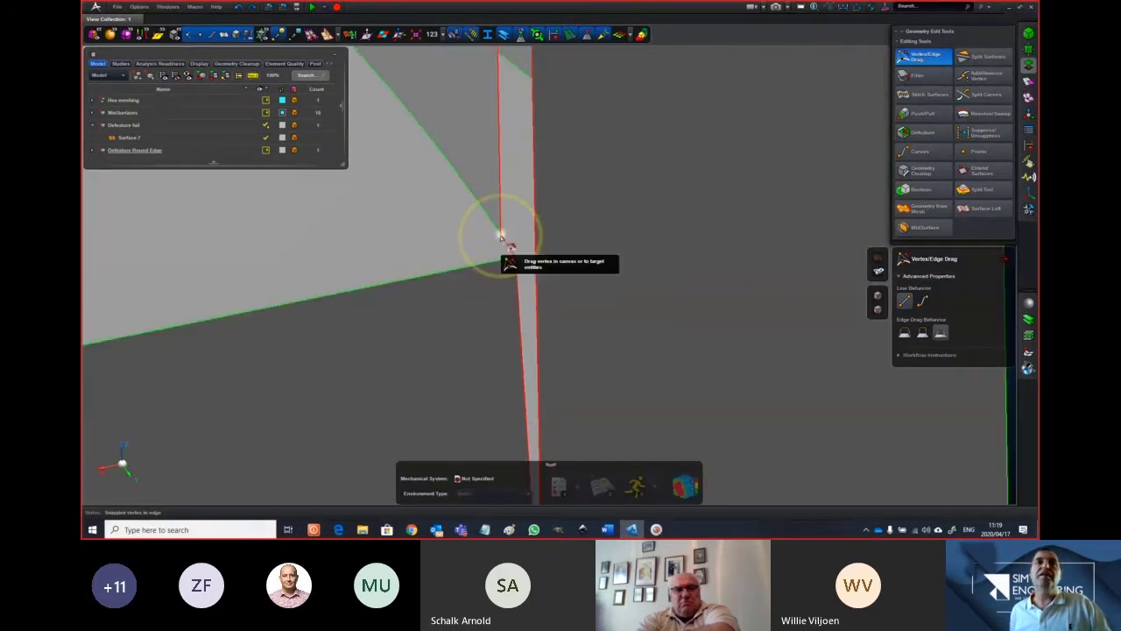
pyautogui.scroll(-2, 503, 235)
pyautogui.moveTo(509, 238); pyautogui.dragTo(516, 167, button='middle')
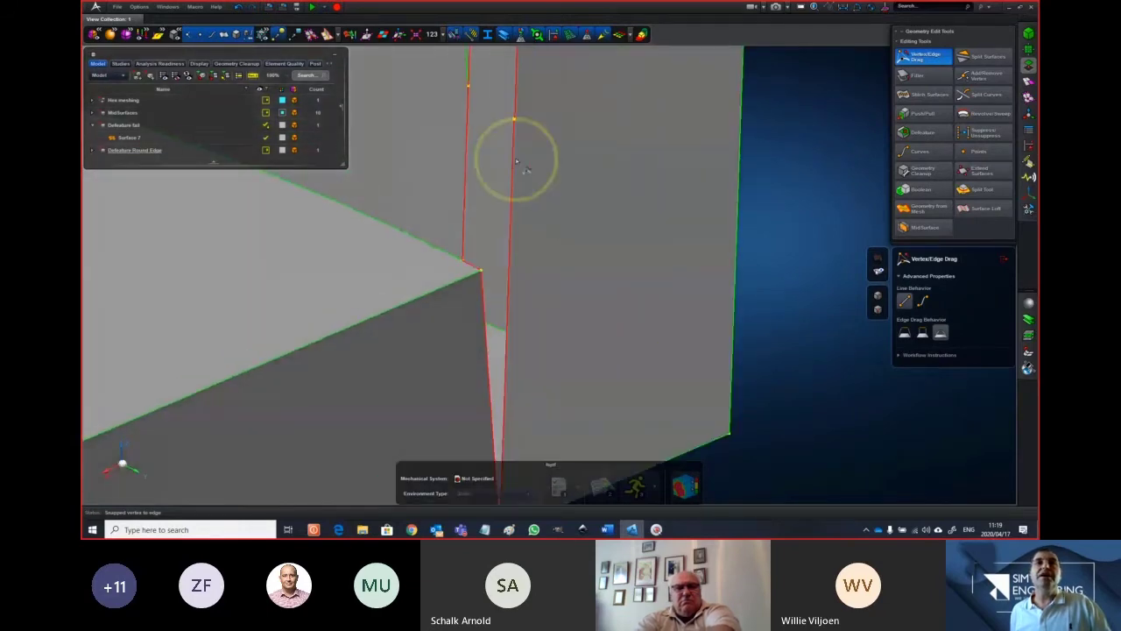
# Try to merge the gap vertex with the neighbouring plate corner vertex, and undo the vertex drags
pyautogui.click(467, 261)
pyautogui.moveTo(480, 269); pyautogui.dragTo(481, 269)
pyautogui.scroll(-3, 522, 283)
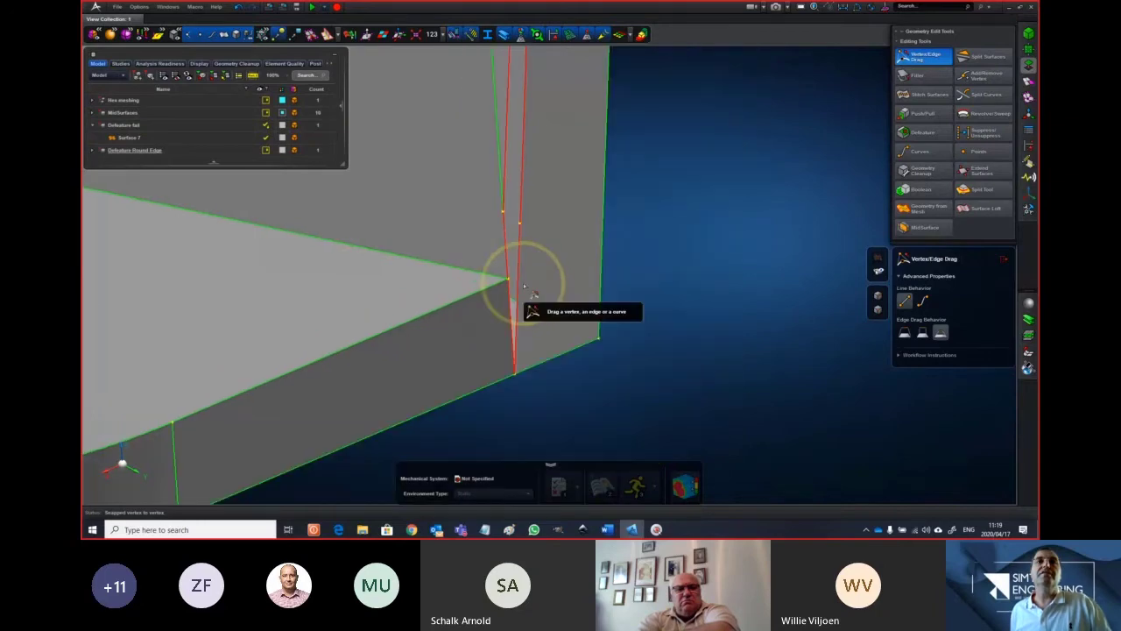
pyautogui.click(241, 8)
pyautogui.moveTo(505, 221); pyautogui.dragTo(676, 283, button='right')
pyautogui.moveTo(676, 283)
pyautogui.mouseDown(button='middle')
pyautogui.moveTo(663, 263)
pyautogui.moveTo(668, 282)
pyautogui.mouseUp(button='middle')
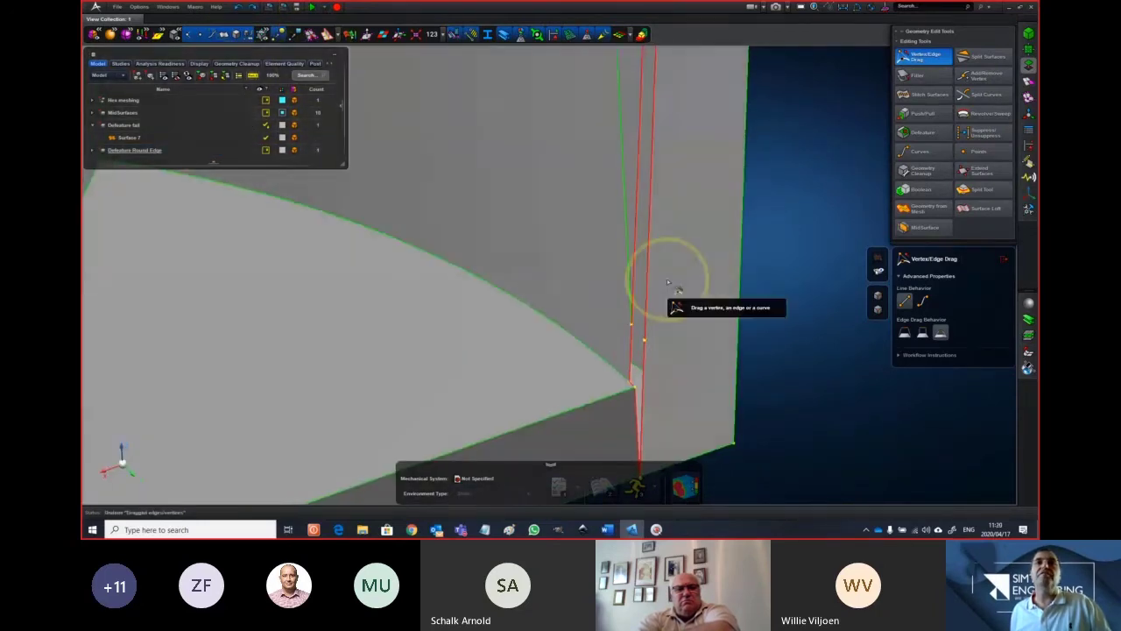
pyautogui.scroll(-3, 668, 282)
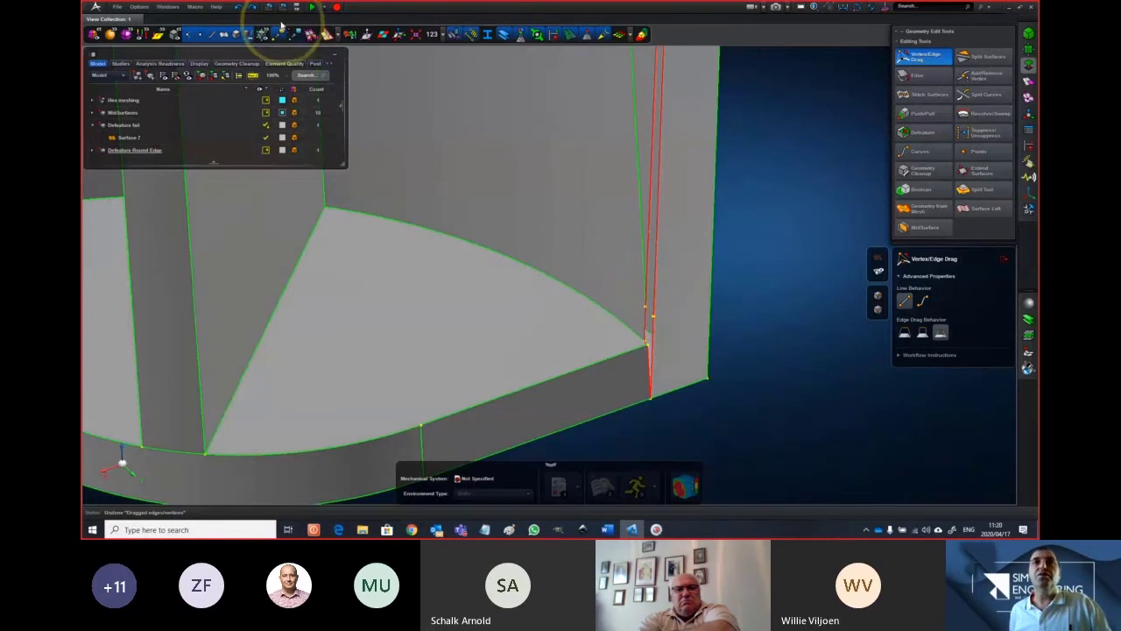
# Try again to snap the inner red edge's end vertex onto the plate corner vertex, and undo the drag
pyautogui.click(652, 349)
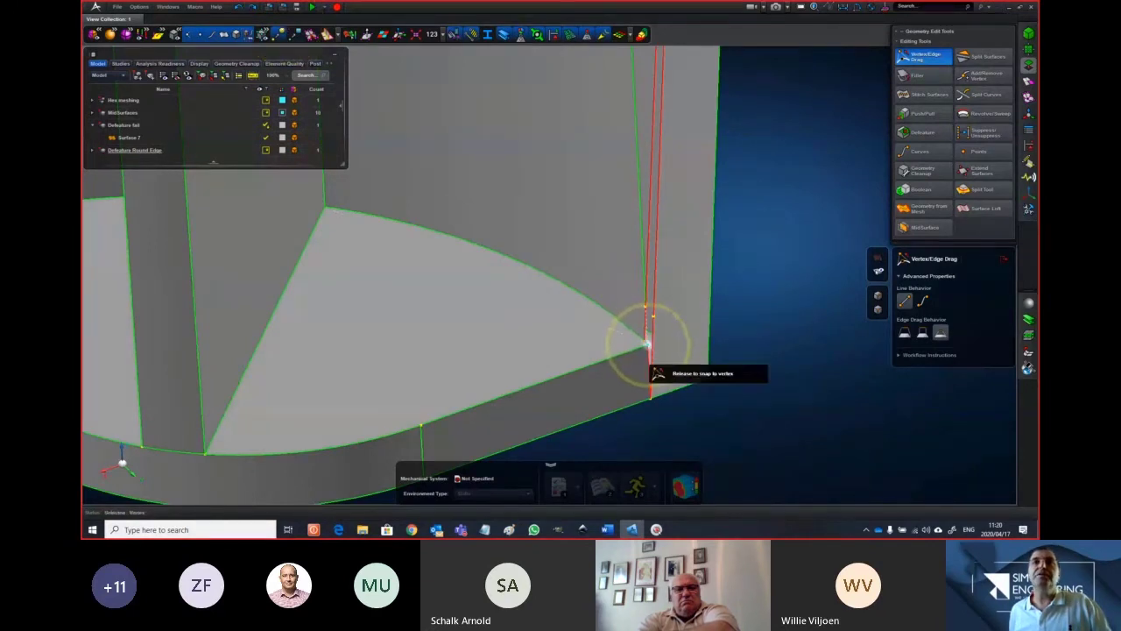
pyautogui.moveTo(648, 345); pyautogui.dragTo(648, 345)
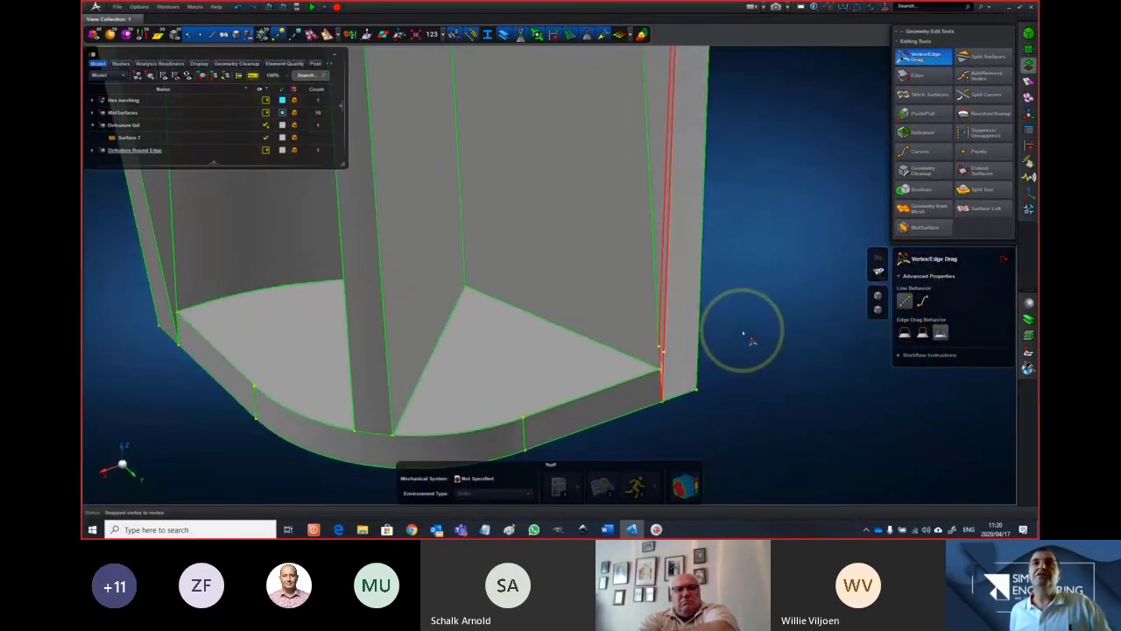
pyautogui.moveTo(743, 333); pyautogui.dragTo(550, 288, button='middle')
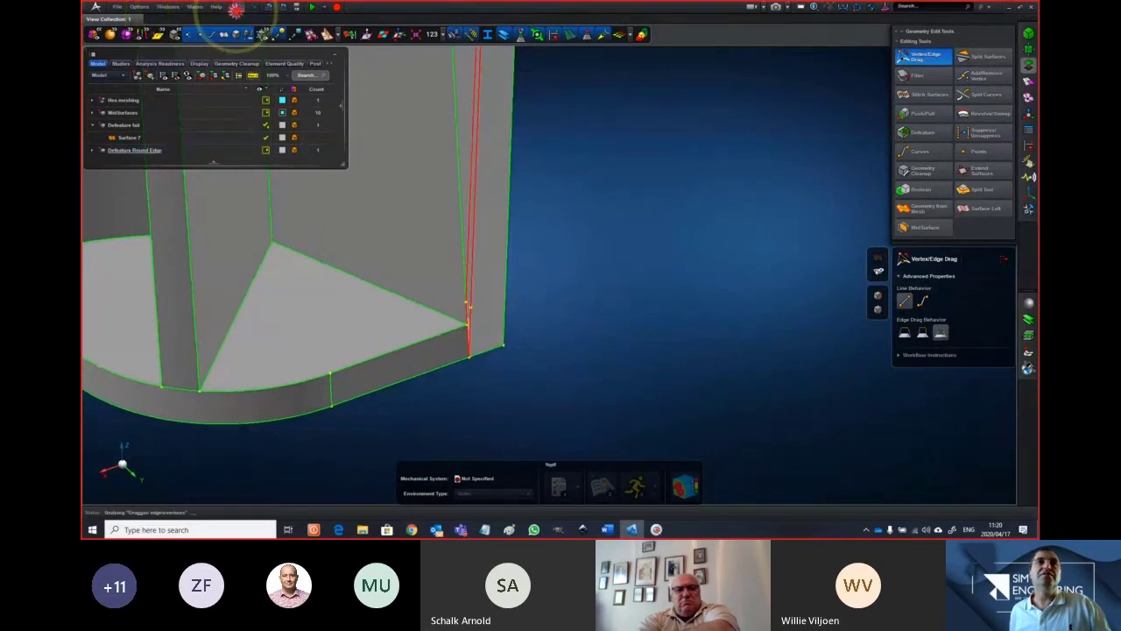
# Set the Vertex/Edge Drag line behavior to the curved option
pyautogui.click(923, 302)
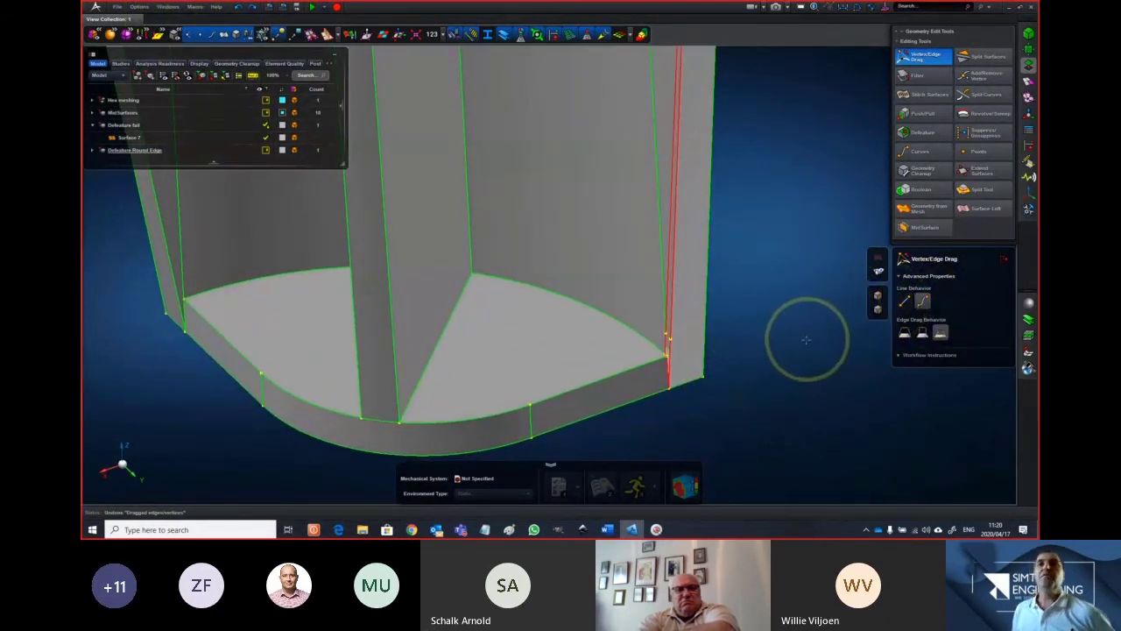
# Try snapping the gap vertex to the plate corner with curved line behavior, and undo the vertex drags
pyautogui.scroll(3, 668, 342)
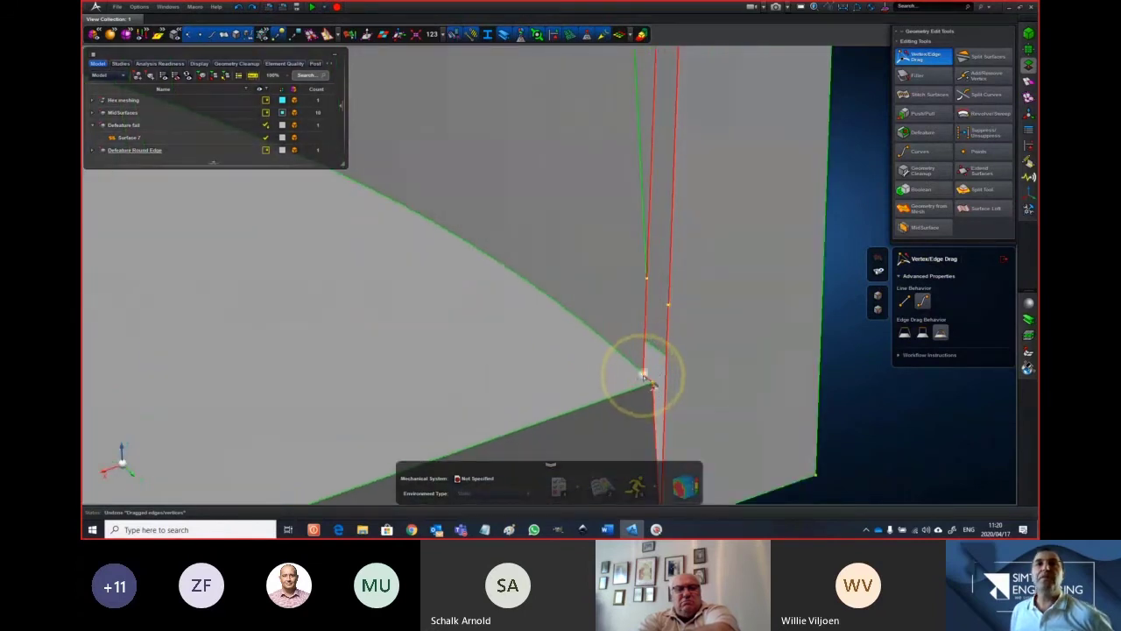
pyautogui.moveTo(644, 377); pyautogui.dragTo(653, 383)
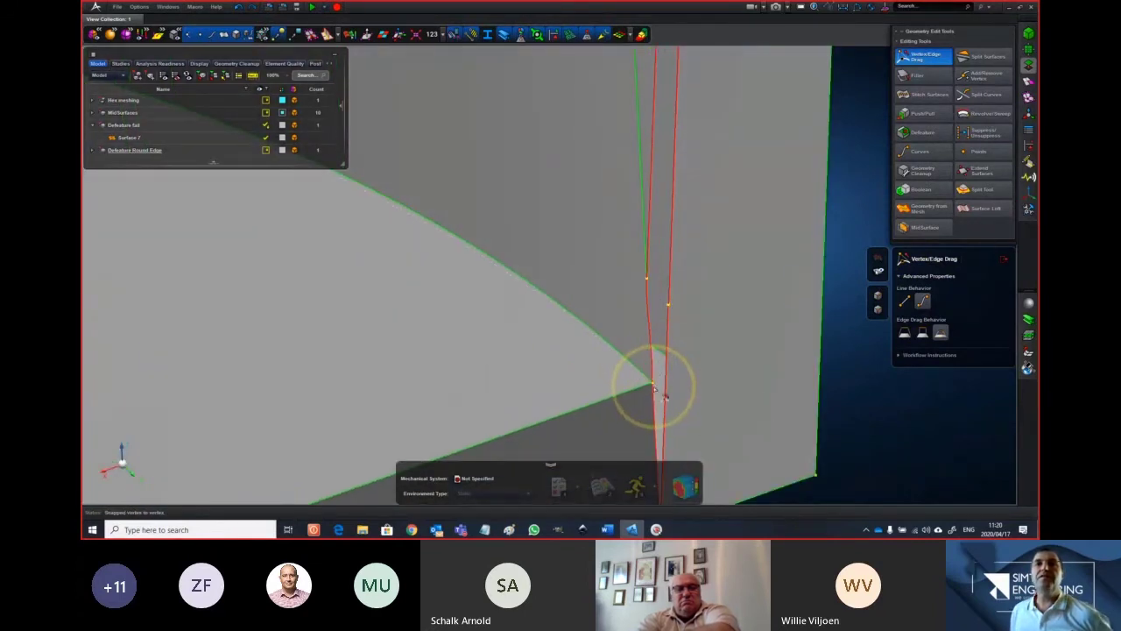
pyautogui.moveTo(664, 379); pyautogui.dragTo(663, 369, button='middle')
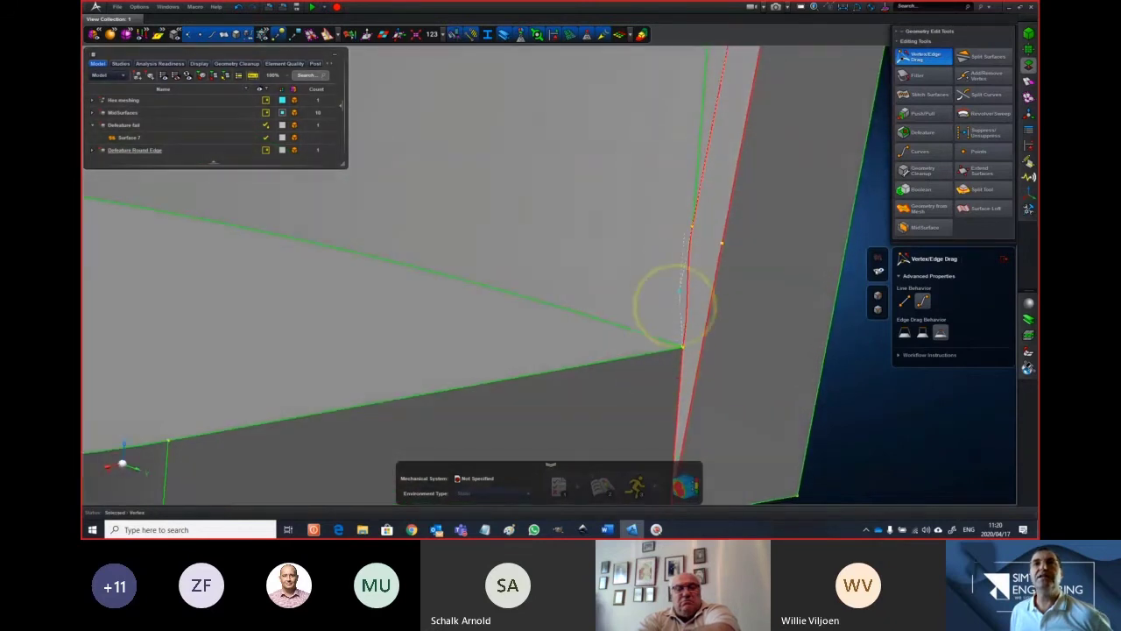
pyautogui.moveTo(674, 305); pyautogui.dragTo(683, 348)
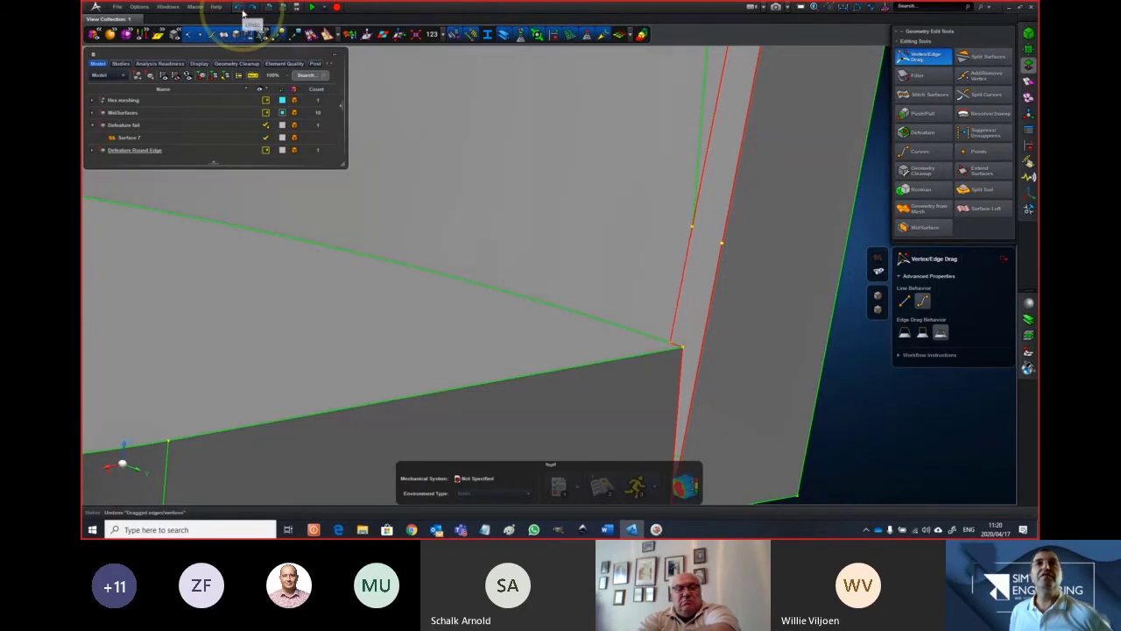
pyautogui.press('alt')
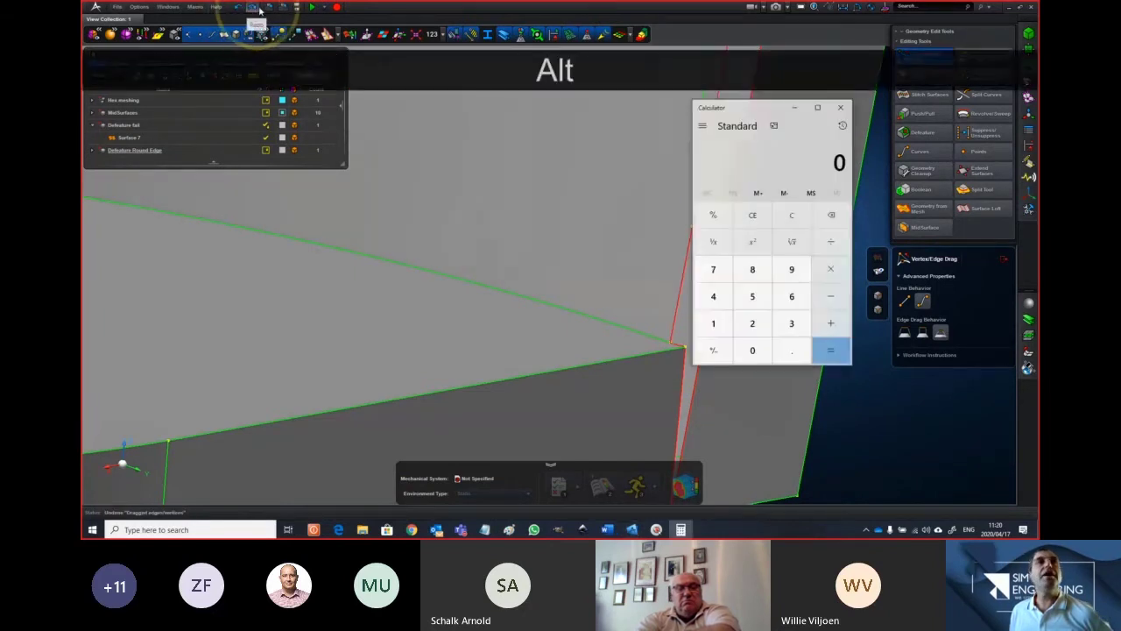
pyautogui.click(252, 7)
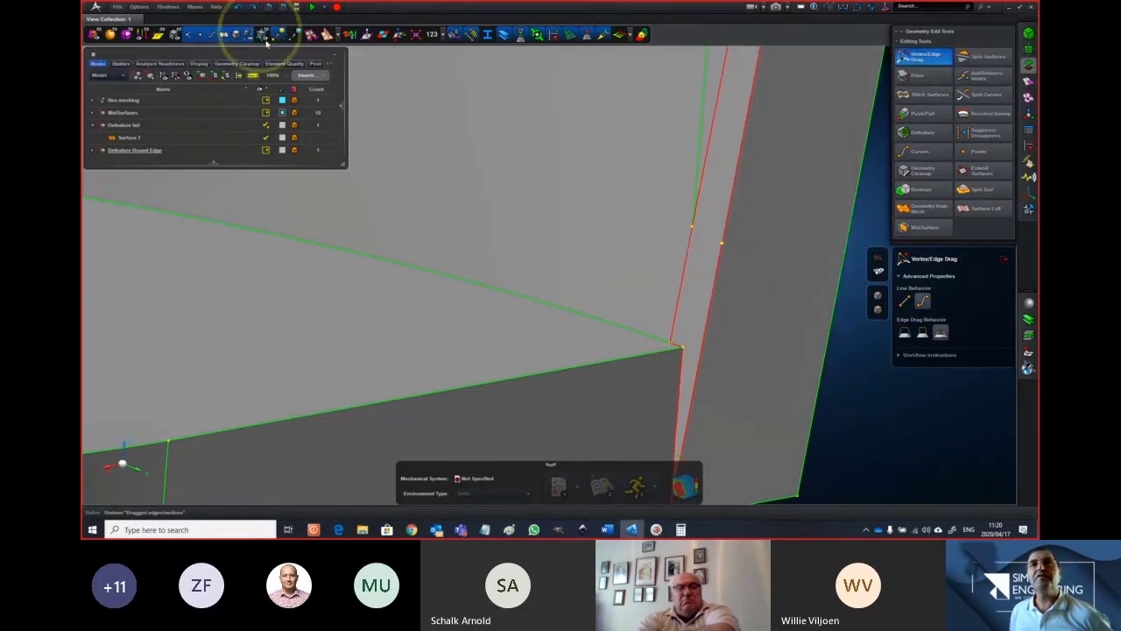
pyautogui.click(753, 286)
# Snap the intermediate vertex and the end vertex of the inner red edge onto the plate corner vertex
pyautogui.moveTo(692, 228); pyautogui.dragTo(684, 343)
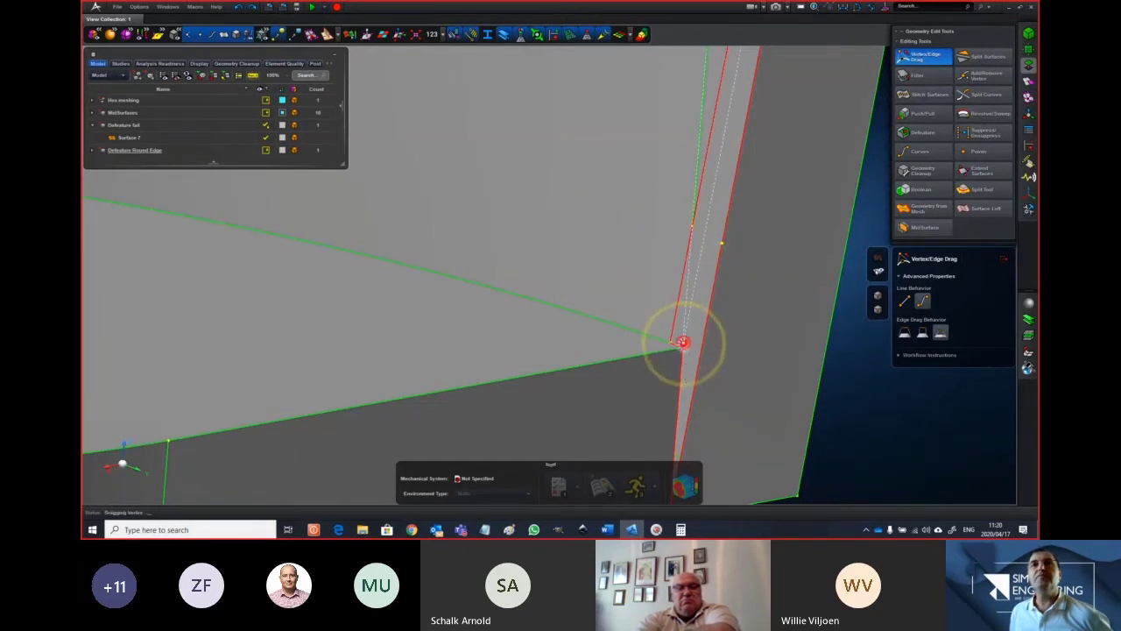
pyautogui.click(673, 343)
pyautogui.moveTo(682, 346); pyautogui.dragTo(692, 358)
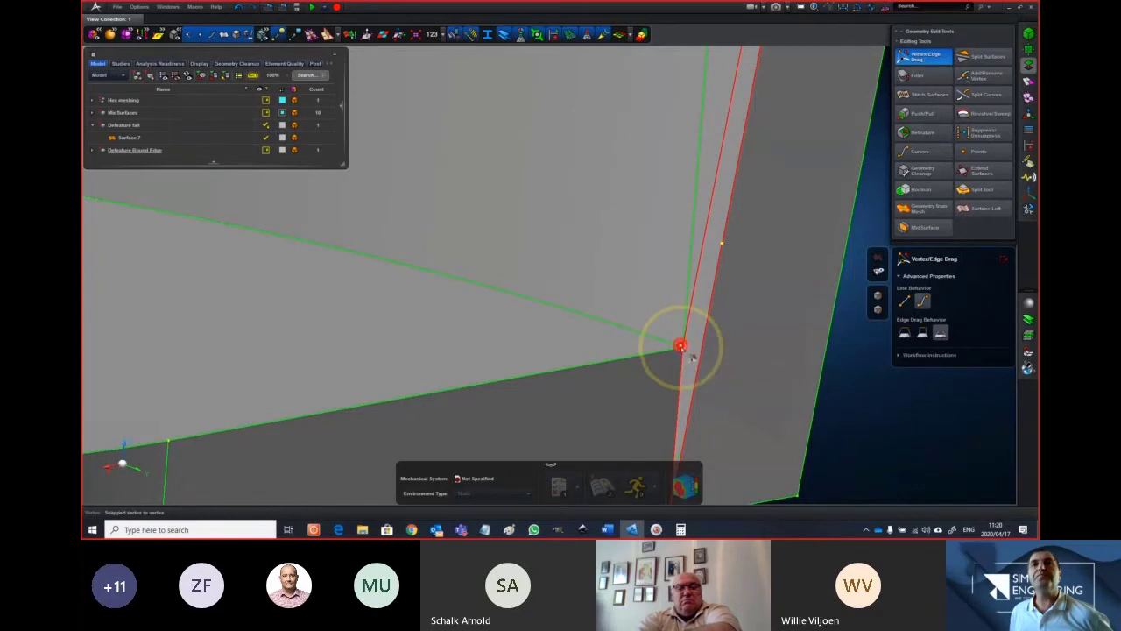
# Add a vertex on the inner red edge a short distance above the plate corner
pyautogui.scroll(-5, 680, 354)
pyautogui.moveTo(713, 310)
pyautogui.mouseDown(button='middle')
pyautogui.moveTo(724, 308)
pyautogui.moveTo(646, 325)
pyautogui.moveTo(657, 300)
pyautogui.moveTo(646, 306)
pyautogui.moveTo(656, 327)
pyautogui.moveTo(636, 353)
pyautogui.moveTo(626, 261)
pyautogui.moveTo(620, 290)
pyautogui.mouseUp(button='middle')
pyautogui.scroll(3, 702, 336)
pyautogui.scroll(3, 619, 293)
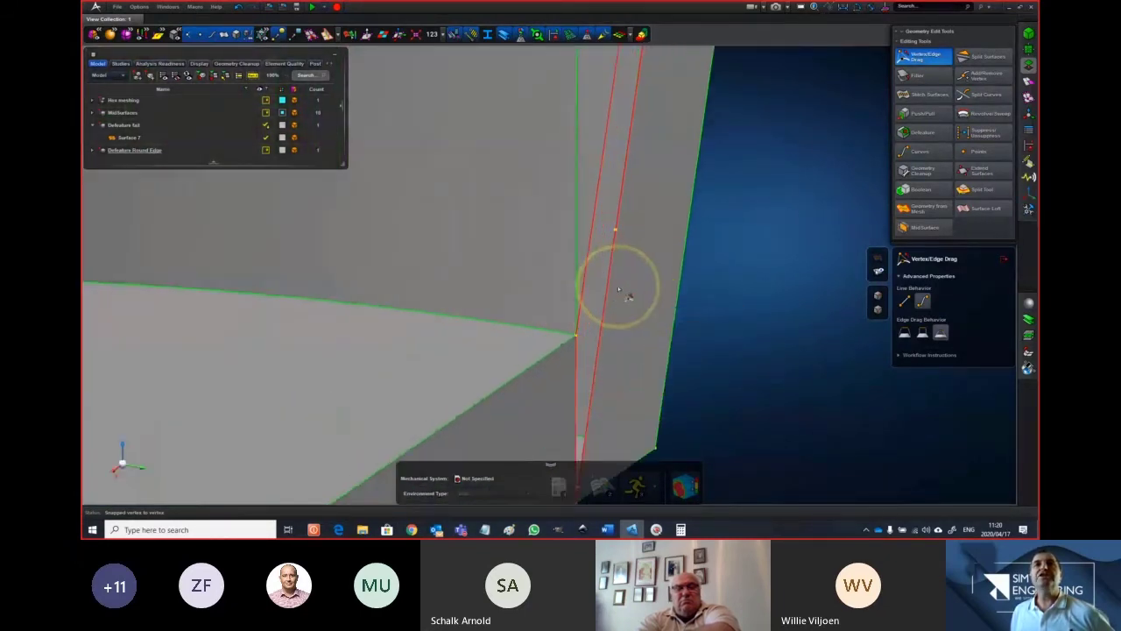
pyautogui.click(979, 76)
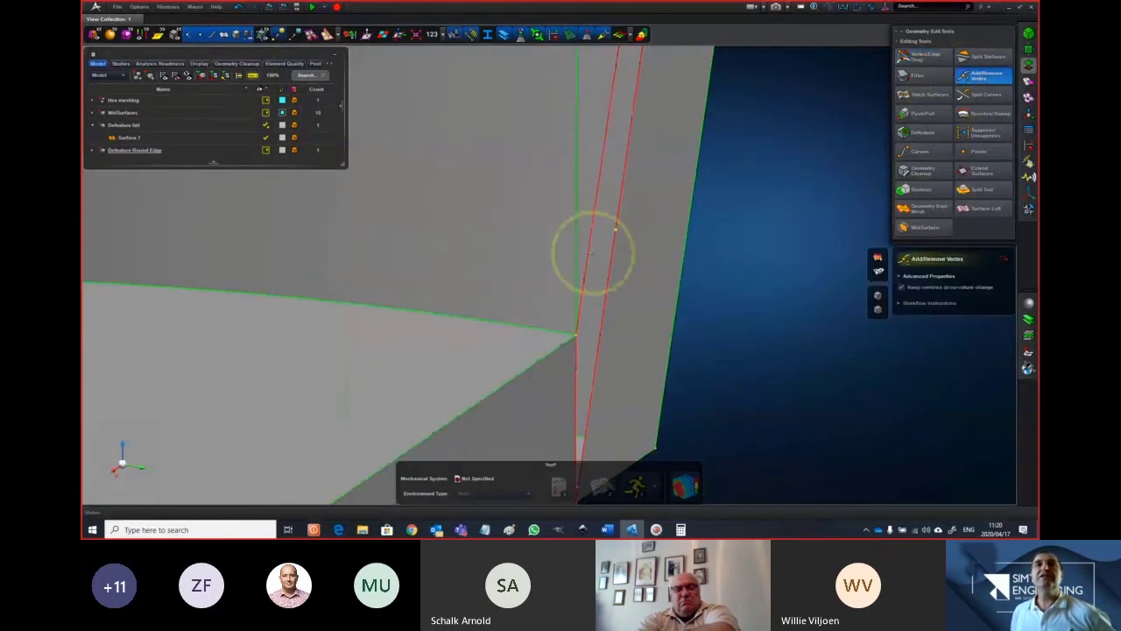
pyautogui.click(586, 252)
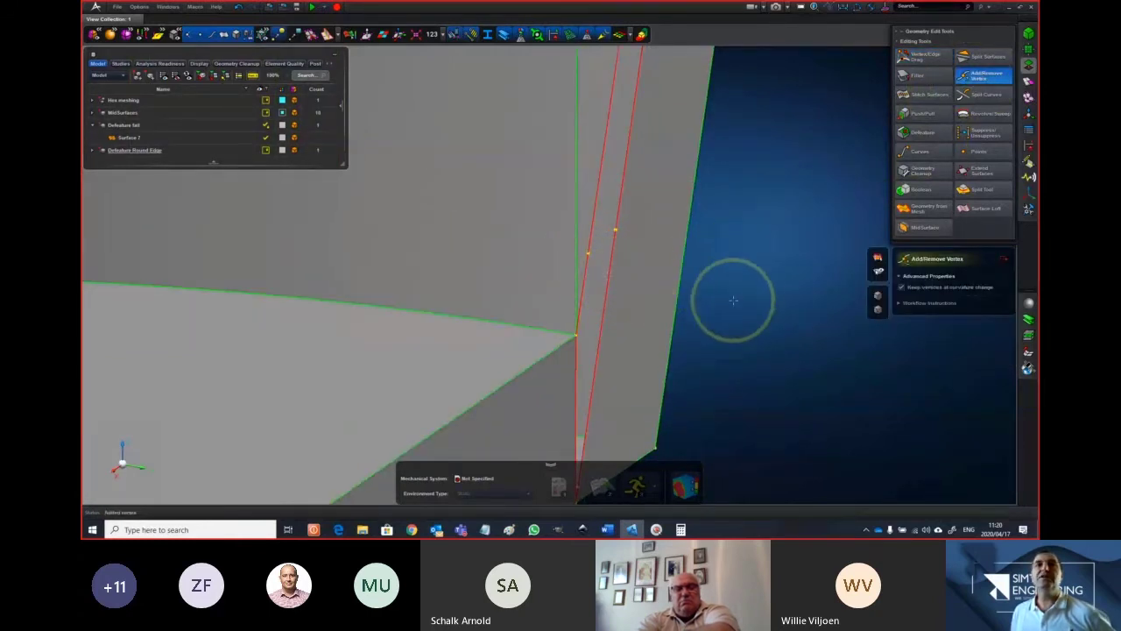
# Snap the vertex on the outer red edge onto the bottom corner vertex of the gap with Vertex/Edge Drag
pyautogui.click(924, 56)
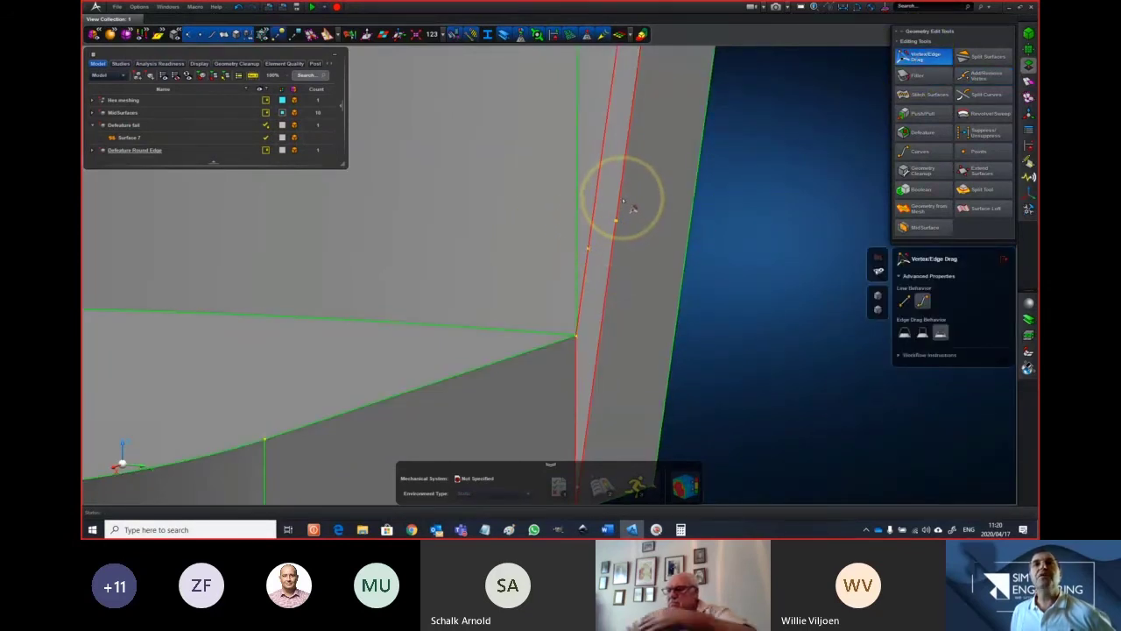
pyautogui.moveTo(626, 261); pyautogui.dragTo(621, 207, button='middle')
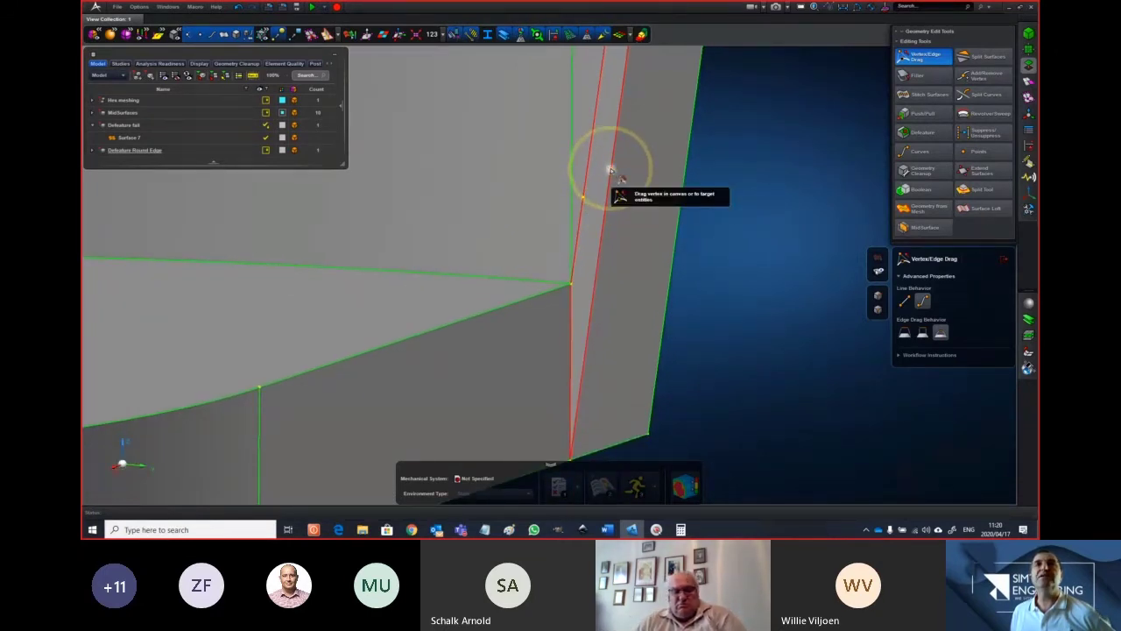
pyautogui.rightClick(618, 175)
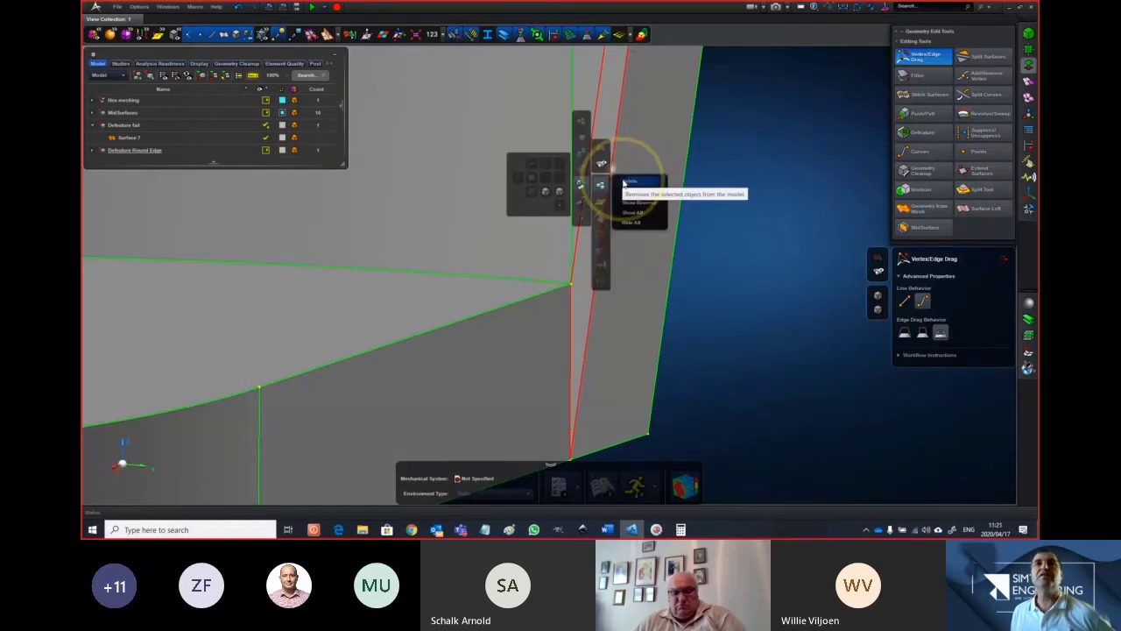
pyautogui.click(628, 182)
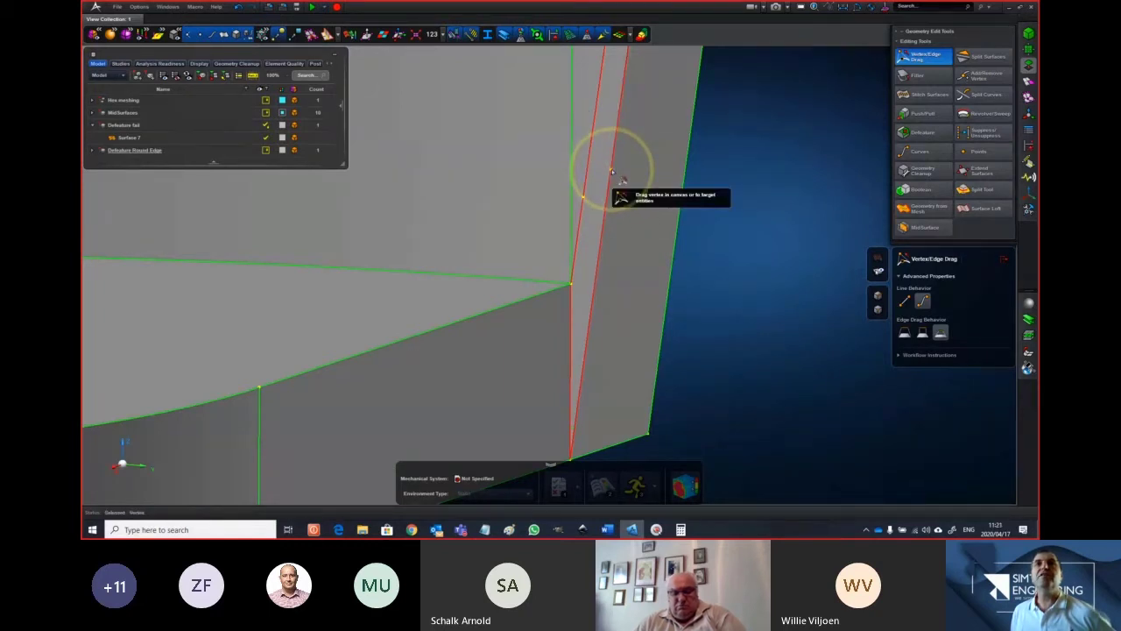
pyautogui.moveTo(613, 172); pyautogui.dragTo(569, 459)
# Replace the inner red edge above the added vertex by snapping it onto the outer red edge
pyautogui.moveTo(593, 393); pyautogui.dragTo(551, 320, button='right')
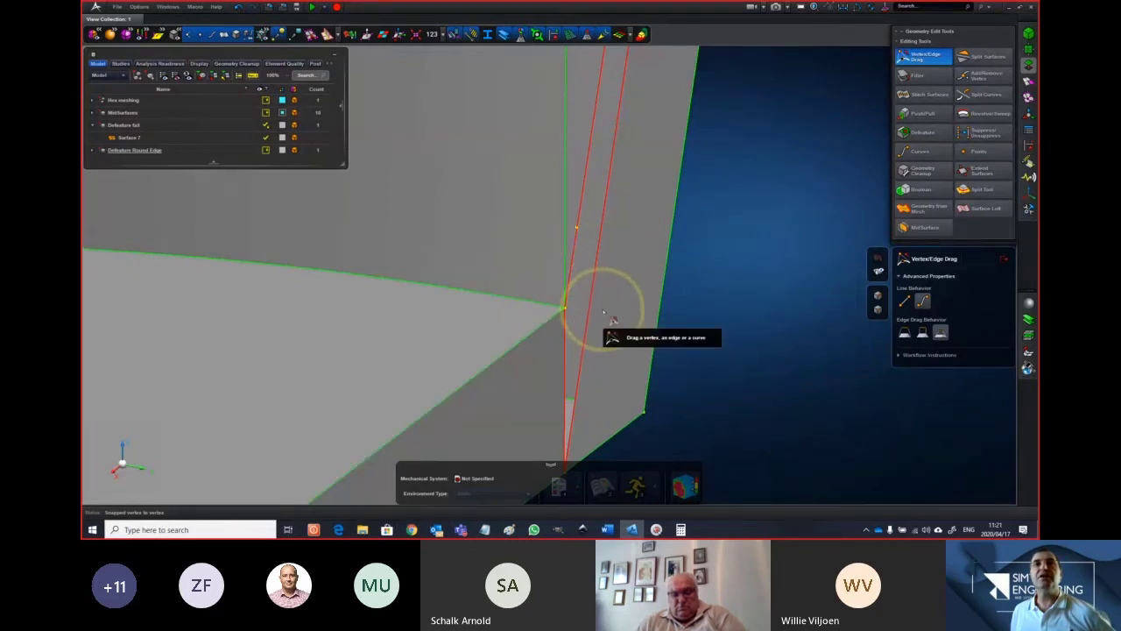
pyautogui.moveTo(619, 275); pyautogui.dragTo(618, 269, button='right')
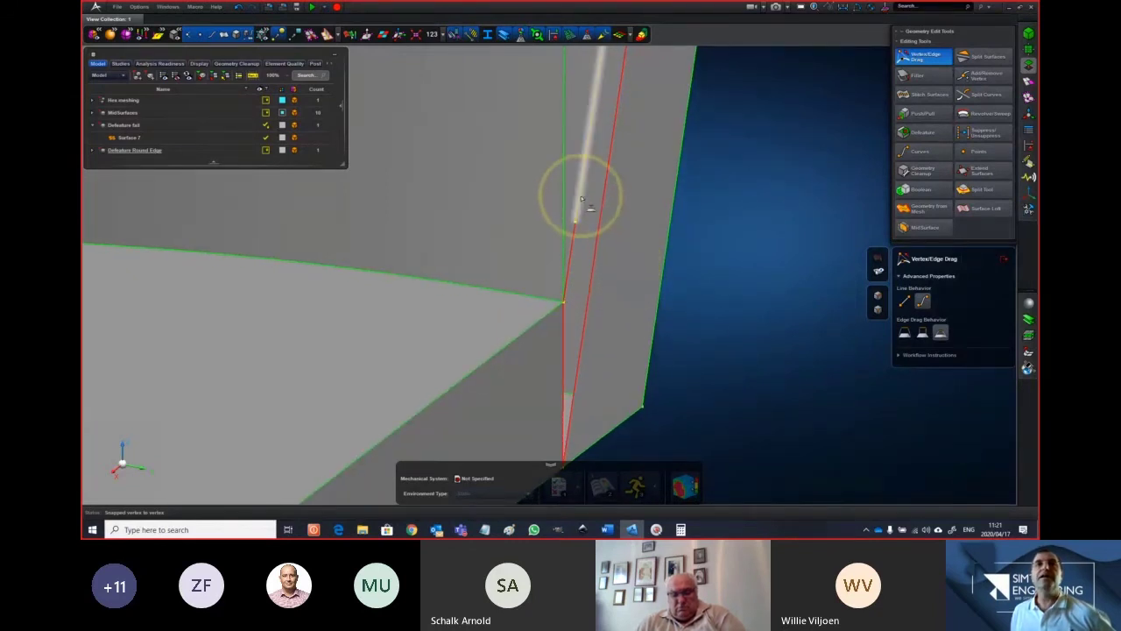
pyautogui.click(584, 193)
pyautogui.click(594, 194)
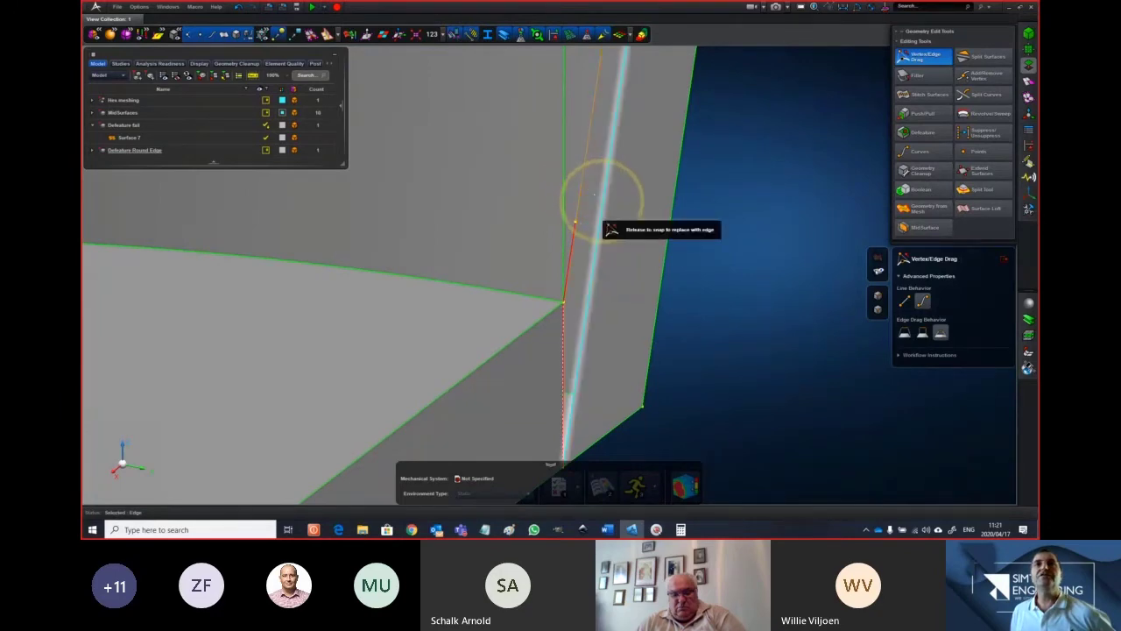
# Examine the body under Defeature fail from its lower end up to the flanges and the top junction
pyautogui.moveTo(612, 252); pyautogui.dragTo(546, 408, button='right')
pyautogui.click(120, 138)
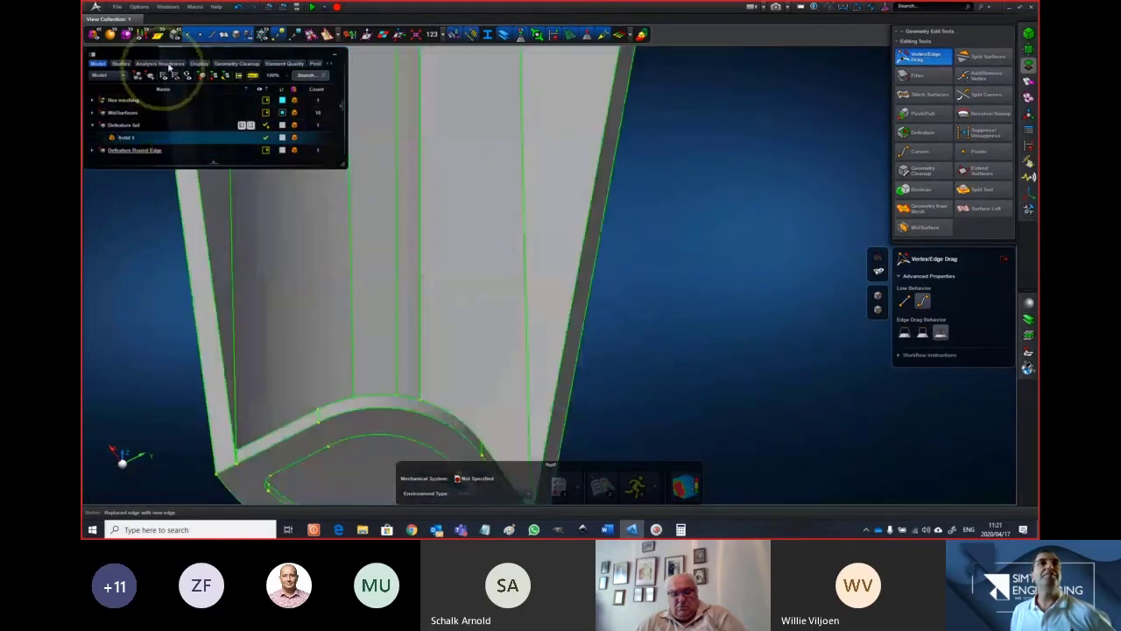
pyautogui.click(236, 37)
pyautogui.click(236, 37)
pyautogui.scroll(-5, 574, 235)
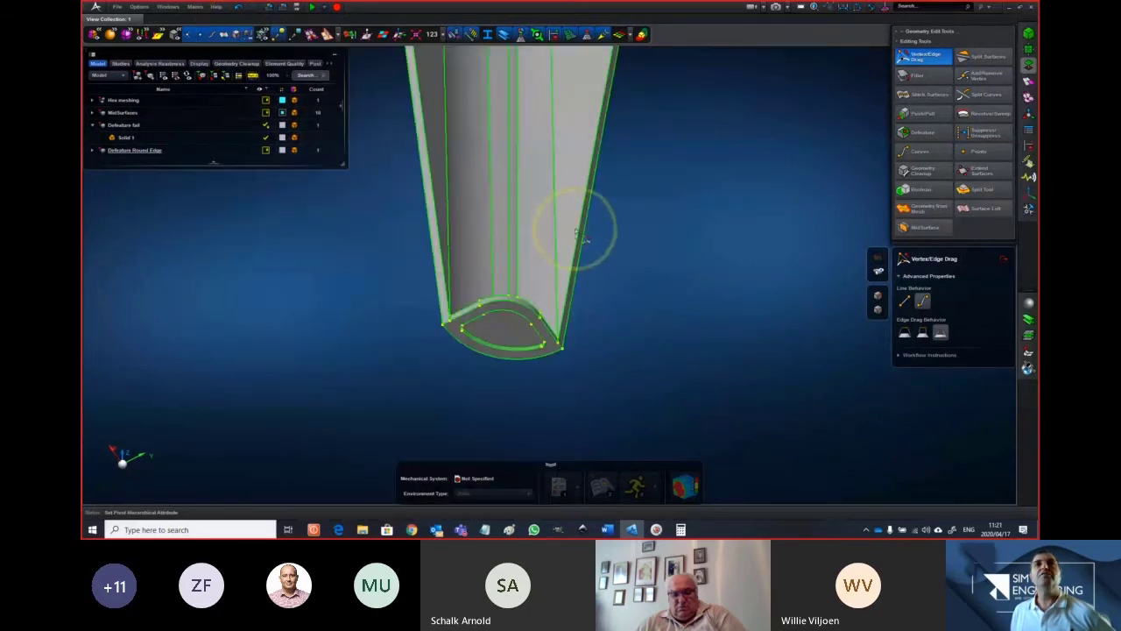
pyautogui.moveTo(575, 226); pyautogui.dragTo(568, 251, button='right')
pyautogui.moveTo(569, 252); pyautogui.dragTo(532, 337, button='middle')
pyautogui.scroll(8, 531, 336)
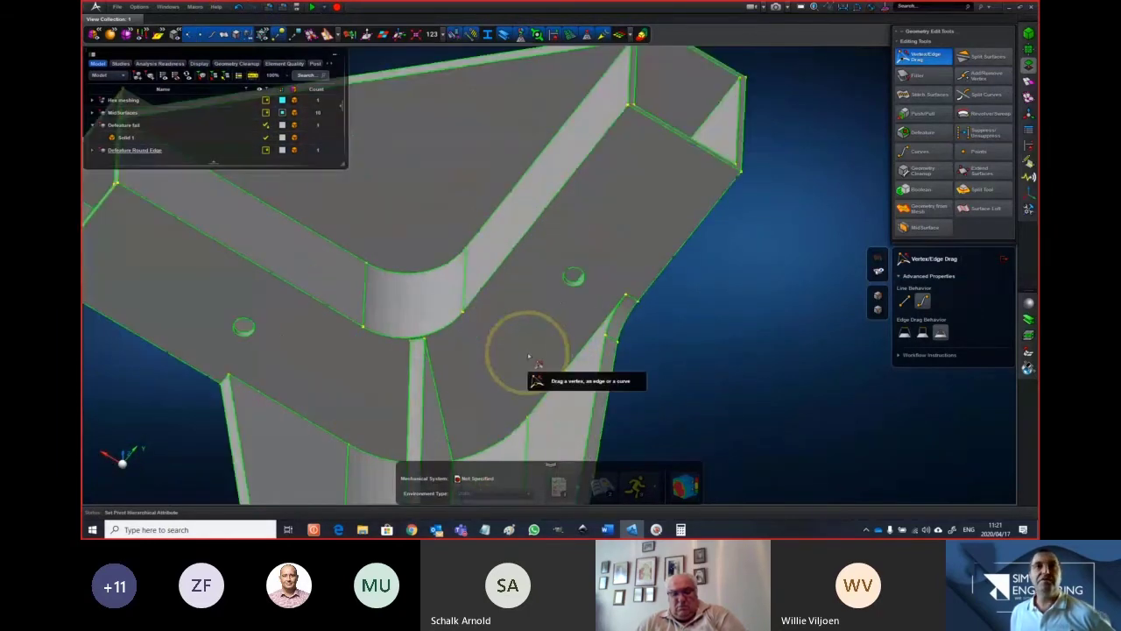
pyautogui.moveTo(589, 233); pyautogui.dragTo(595, 268, button='middle')
pyautogui.moveTo(603, 359); pyautogui.dragTo(624, 252, button='middle')
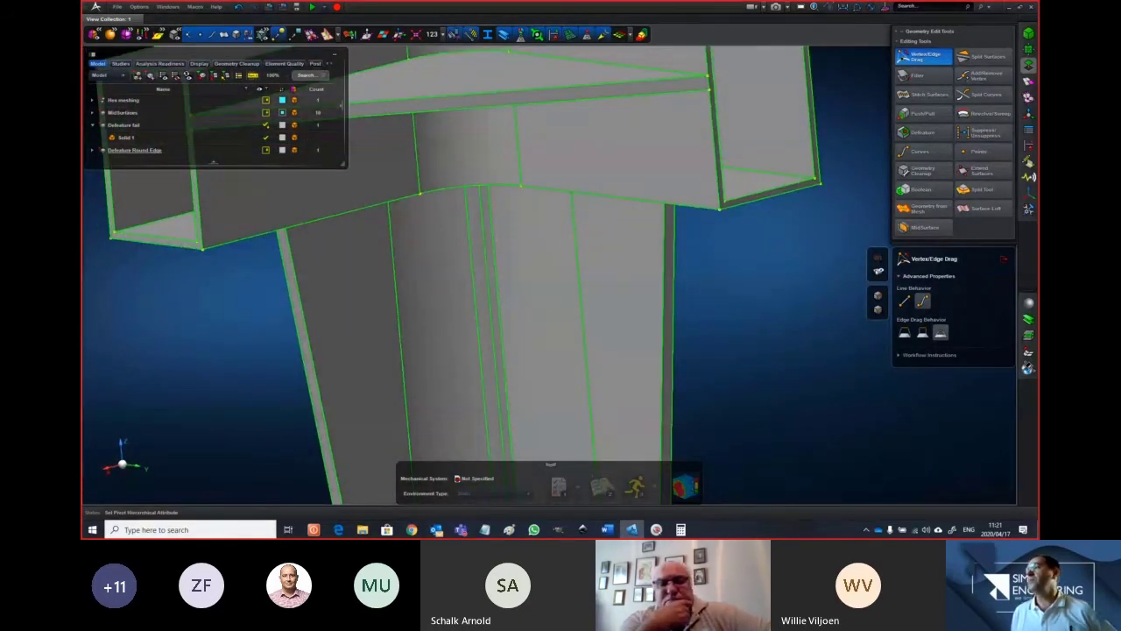
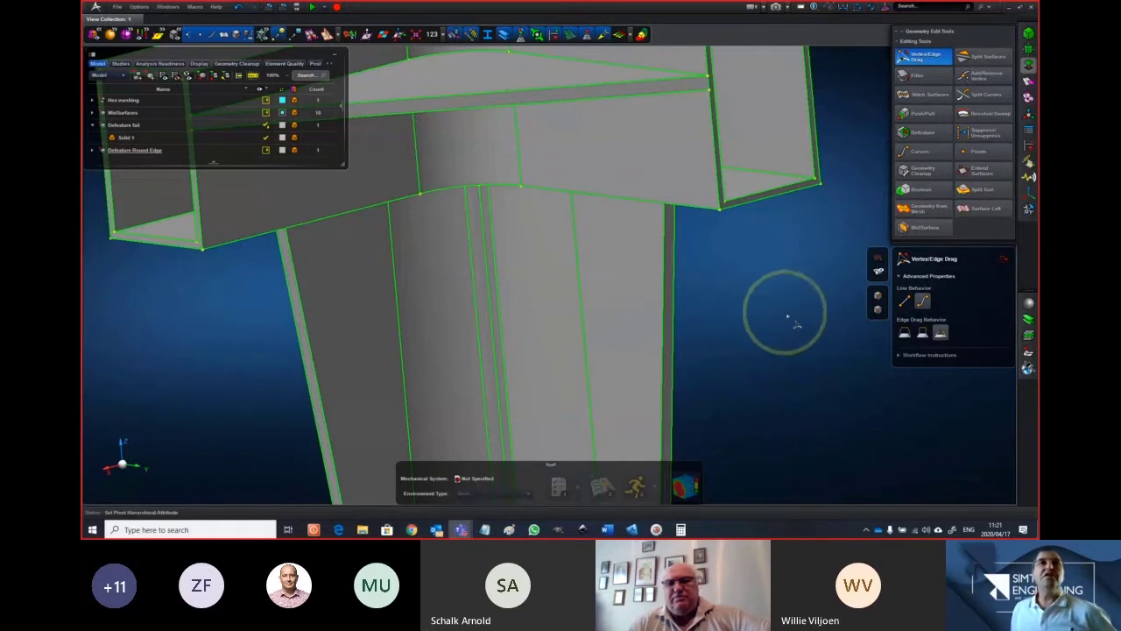
# Show only the Defeature Round Edge part
pyautogui.click(131, 154)
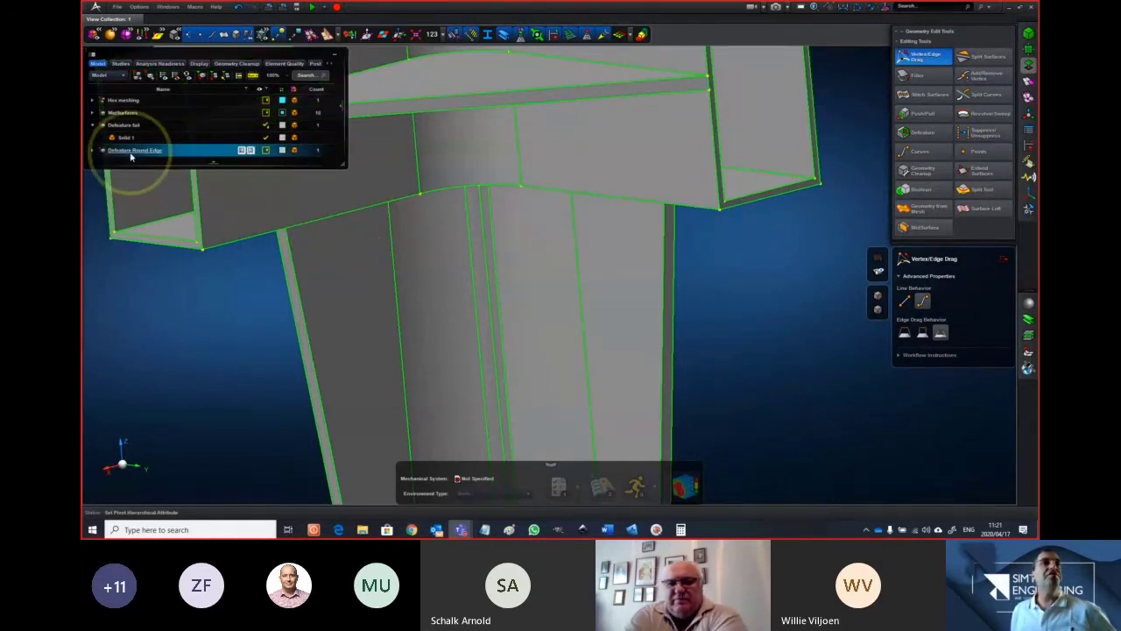
pyautogui.rightClick(133, 156)
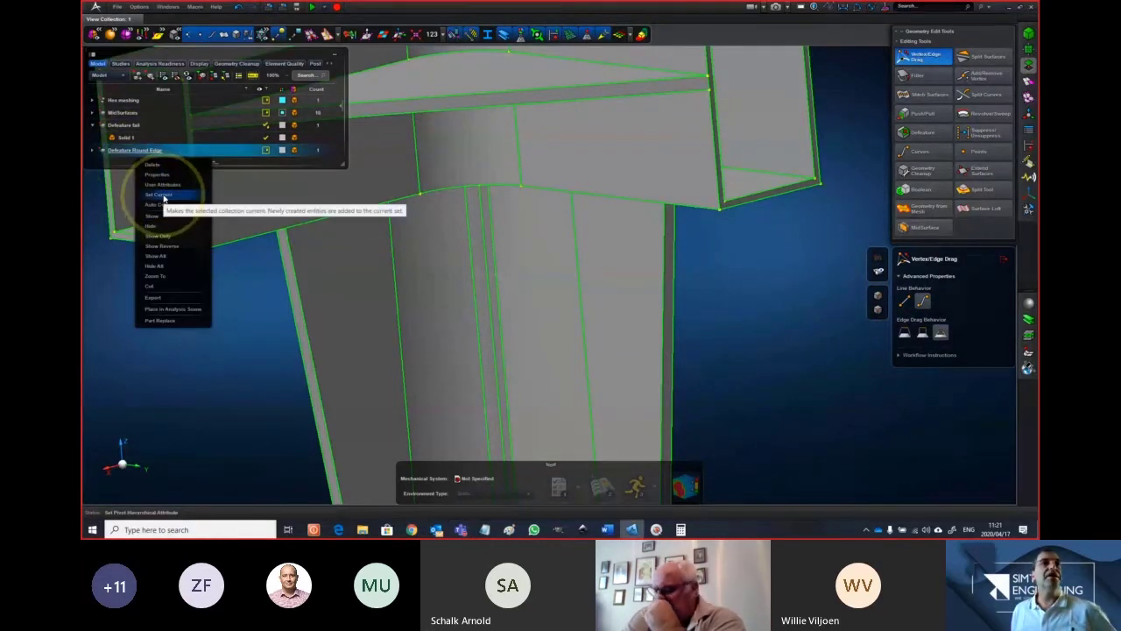
pyautogui.click(158, 237)
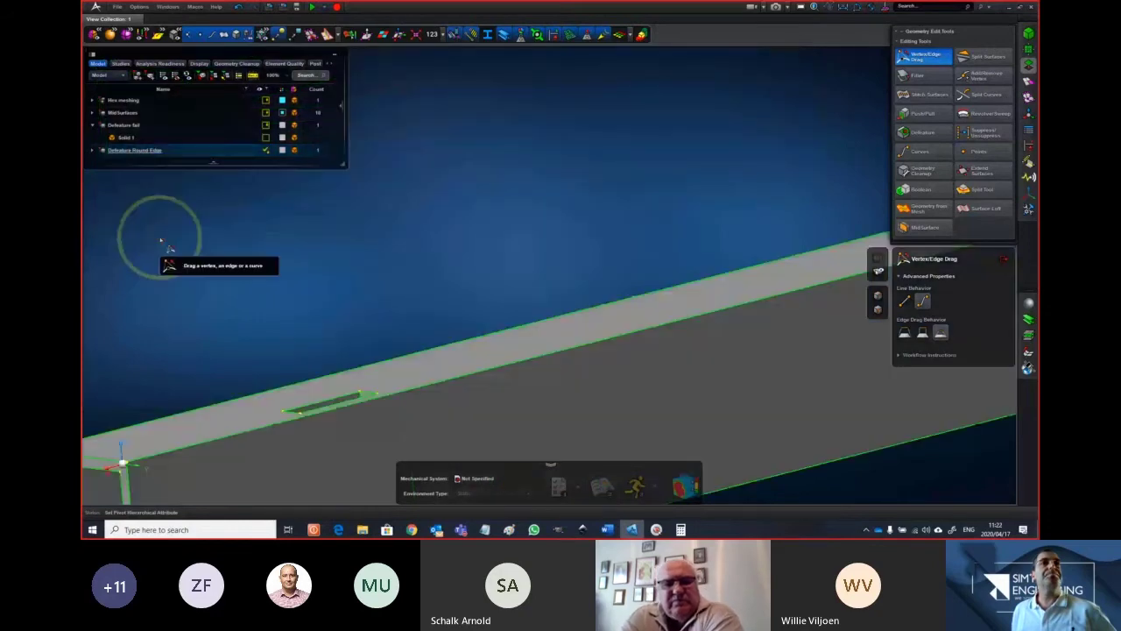
pyautogui.moveTo(381, 283); pyautogui.dragTo(420, 283, button='middle')
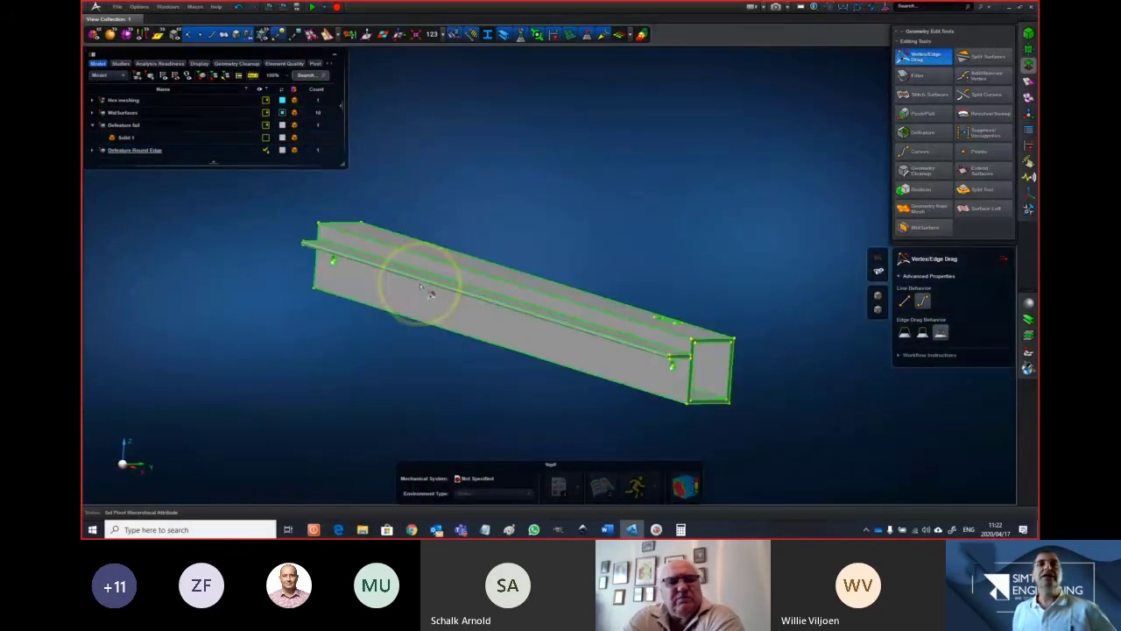
pyautogui.scroll(5, 699, 386)
pyautogui.moveTo(709, 360); pyautogui.dragTo(689, 336, button='middle')
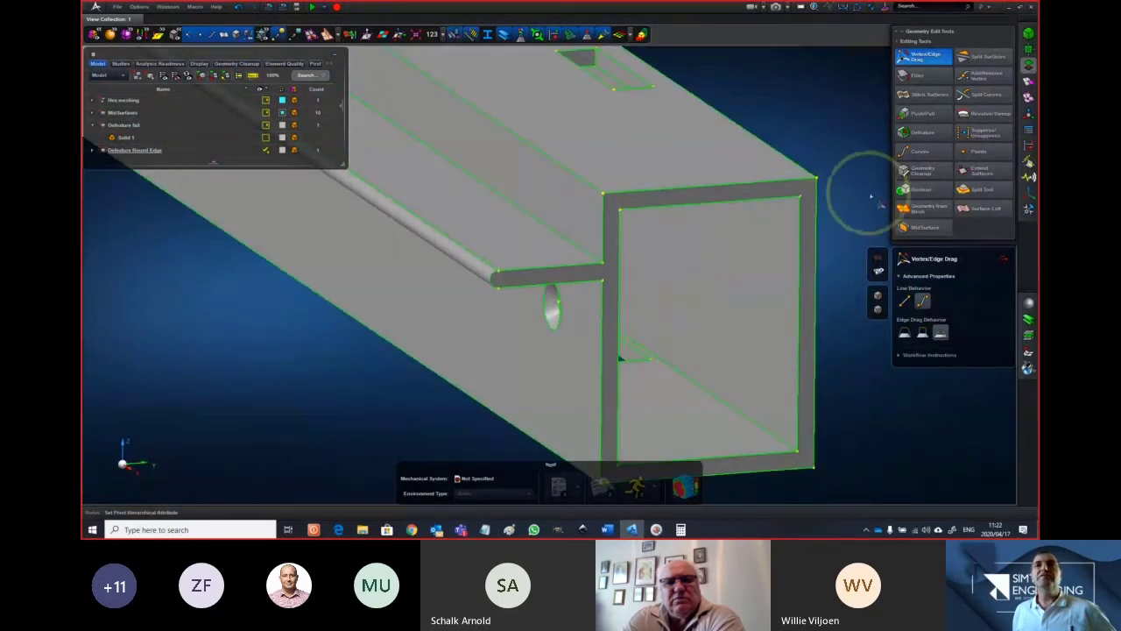
# Try to remove the flange's rounded edge face with Defeature using automatic feature detection
pyautogui.click(922, 132)
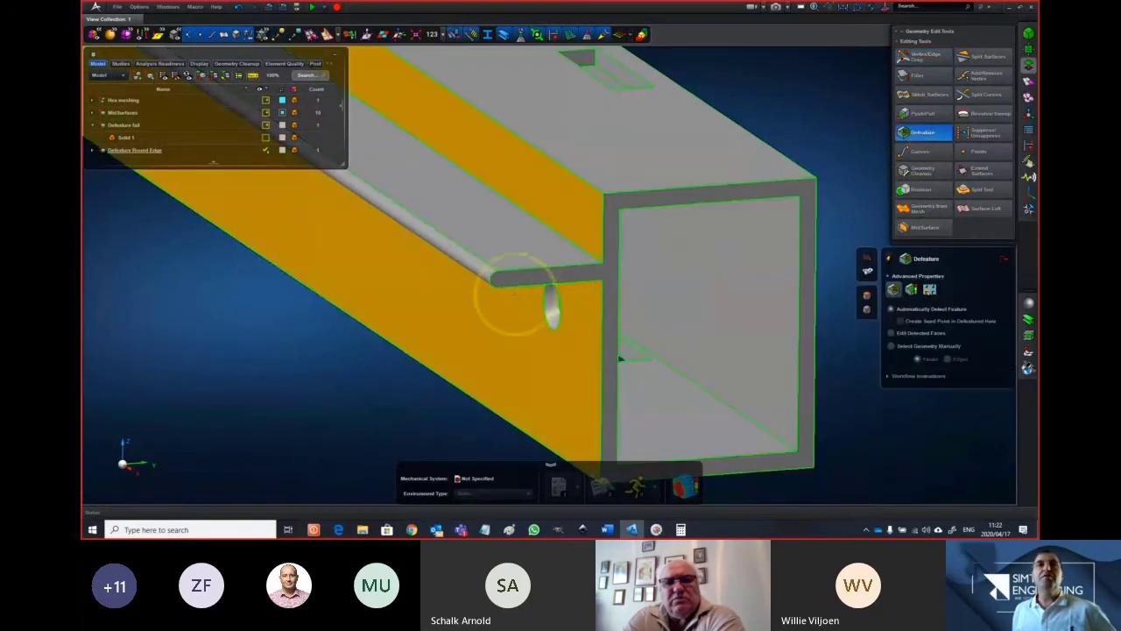
pyautogui.scroll(5, 482, 267)
pyautogui.moveTo(463, 254); pyautogui.dragTo(582, 225, button='middle')
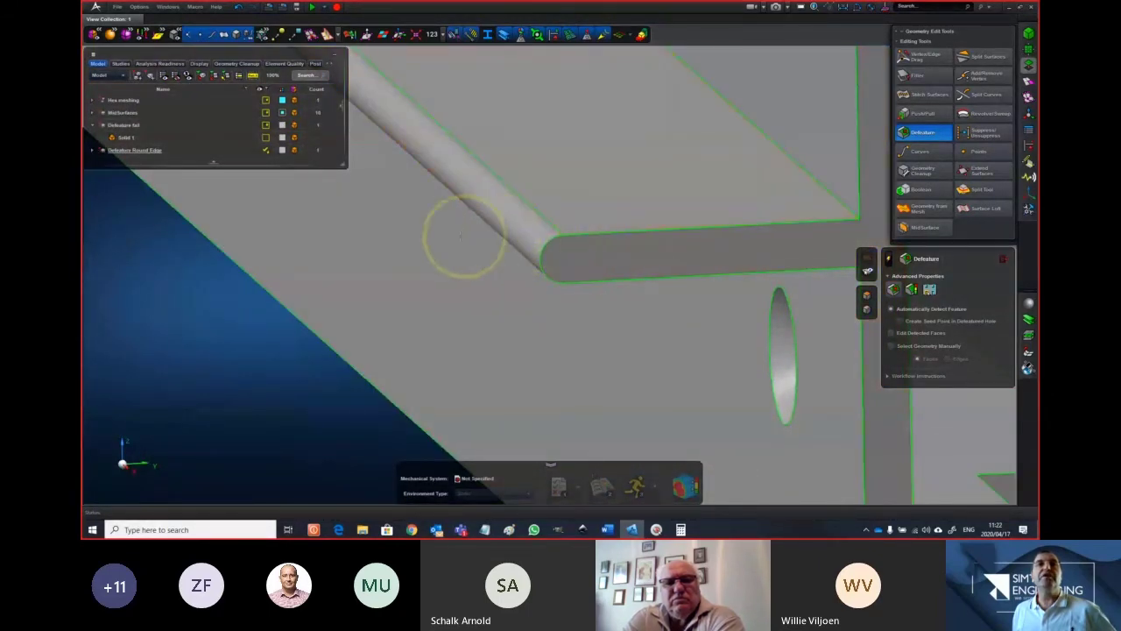
pyautogui.moveTo(528, 244); pyautogui.dragTo(530, 245, button='middle')
pyautogui.scroll(3, 530, 243)
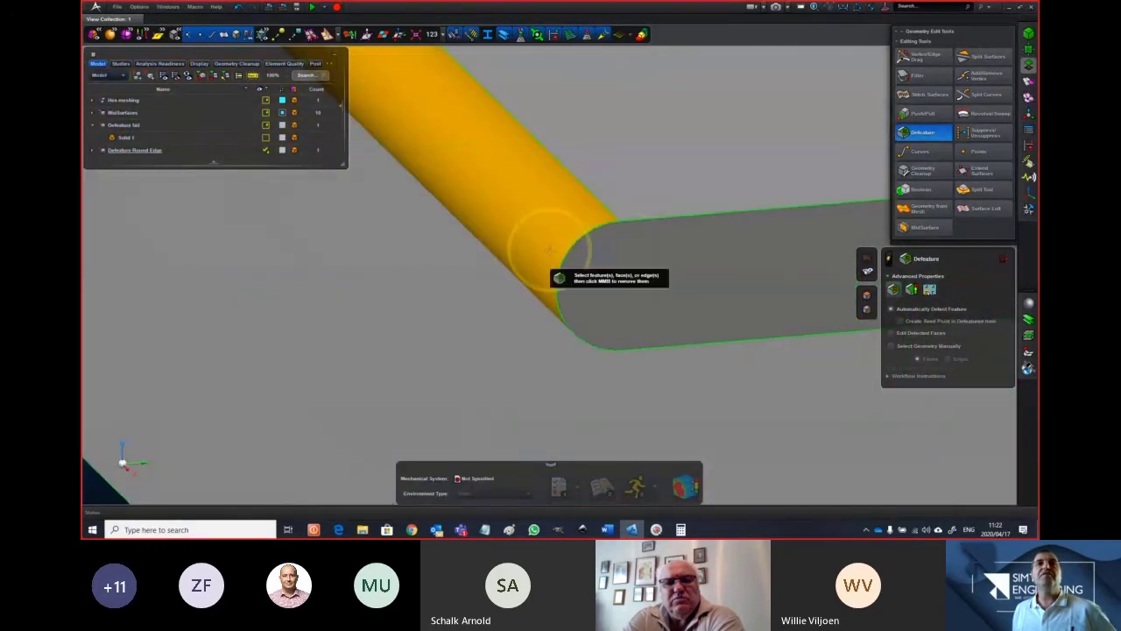
pyautogui.click(549, 250)
pyautogui.middleClick(549, 248)
pyautogui.moveTo(548, 248); pyautogui.dragTo(658, 300, button='middle')
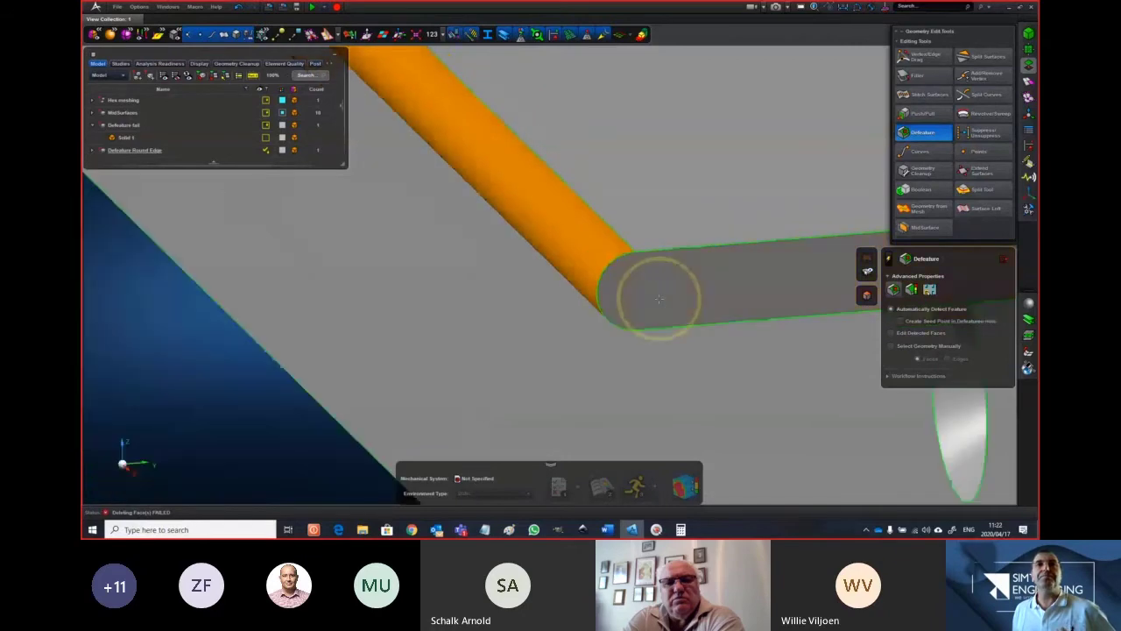
pyautogui.scroll(-3, 659, 300)
pyautogui.press('Escape')
pyautogui.scroll(-2, 353, 379)
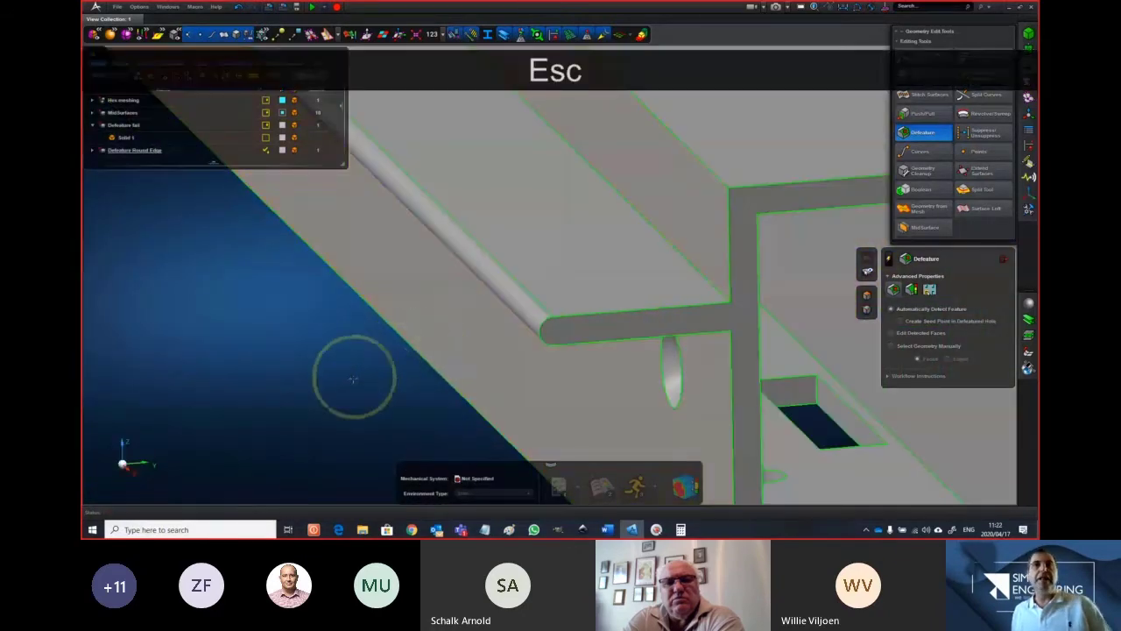
# Examine the flange's rounded edge and how it meets the flat end face
pyautogui.scroll(-3, 353, 379)
pyautogui.moveTo(333, 368); pyautogui.dragTo(413, 333, button='right')
pyautogui.scroll(3, 467, 304)
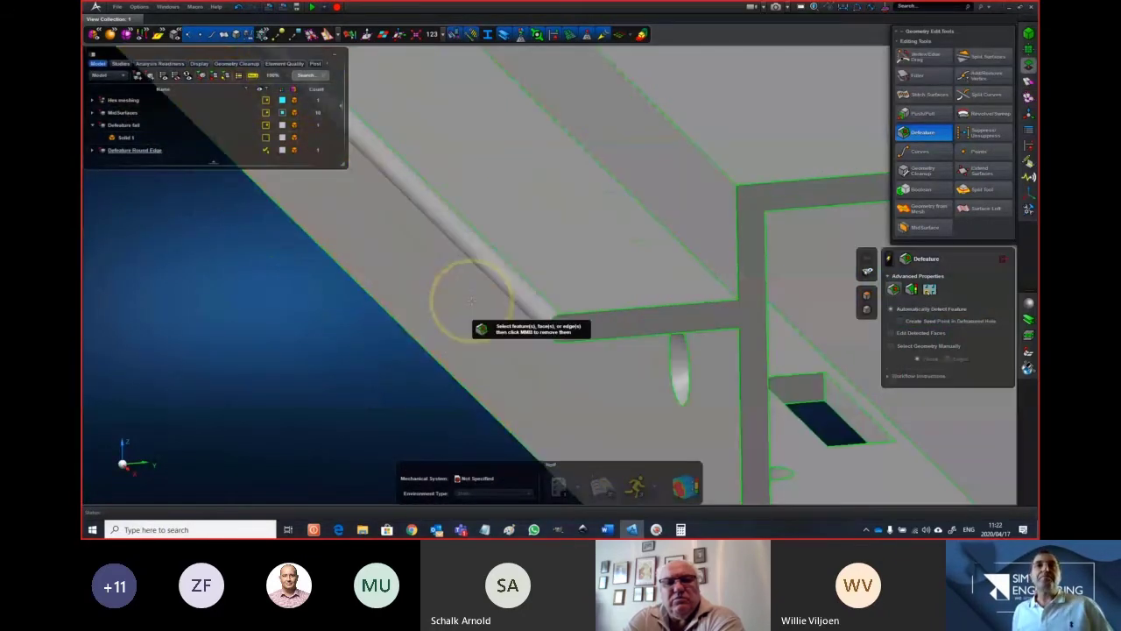
pyautogui.scroll(4, 528, 310)
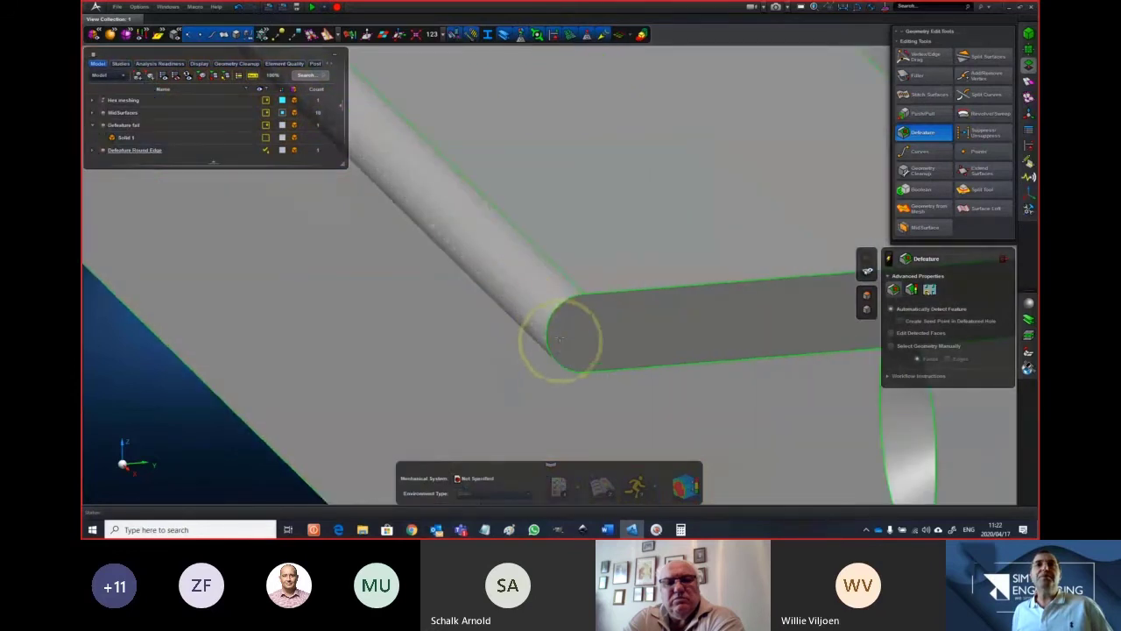
pyautogui.scroll(2, 557, 311)
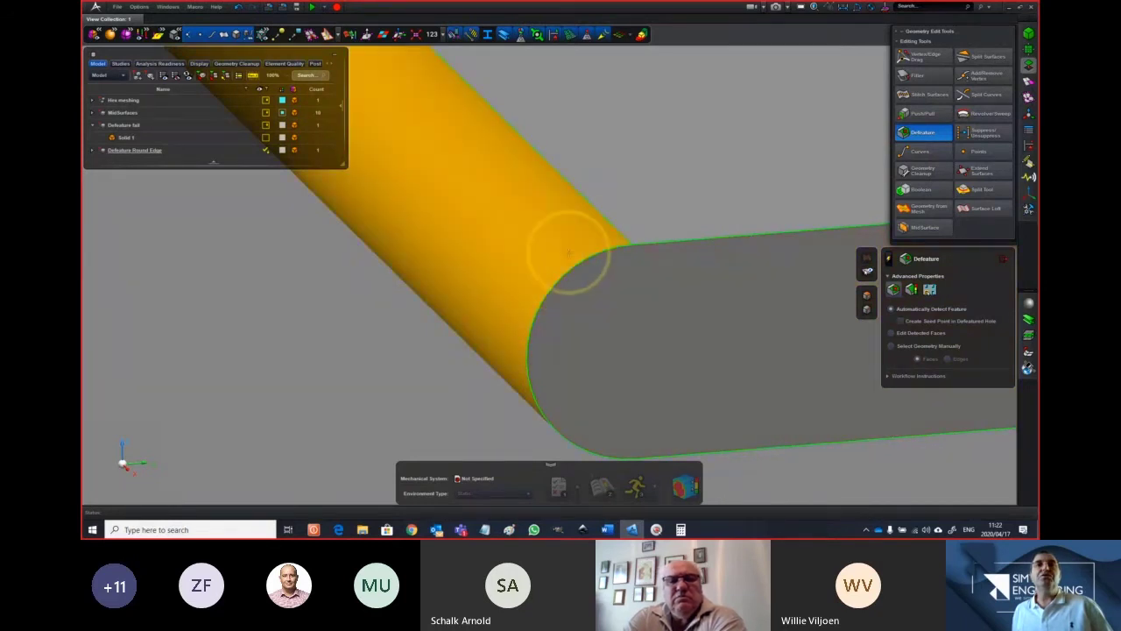
pyautogui.scroll(-3, 577, 291)
pyautogui.moveTo(579, 296); pyautogui.dragTo(551, 252, button='middle')
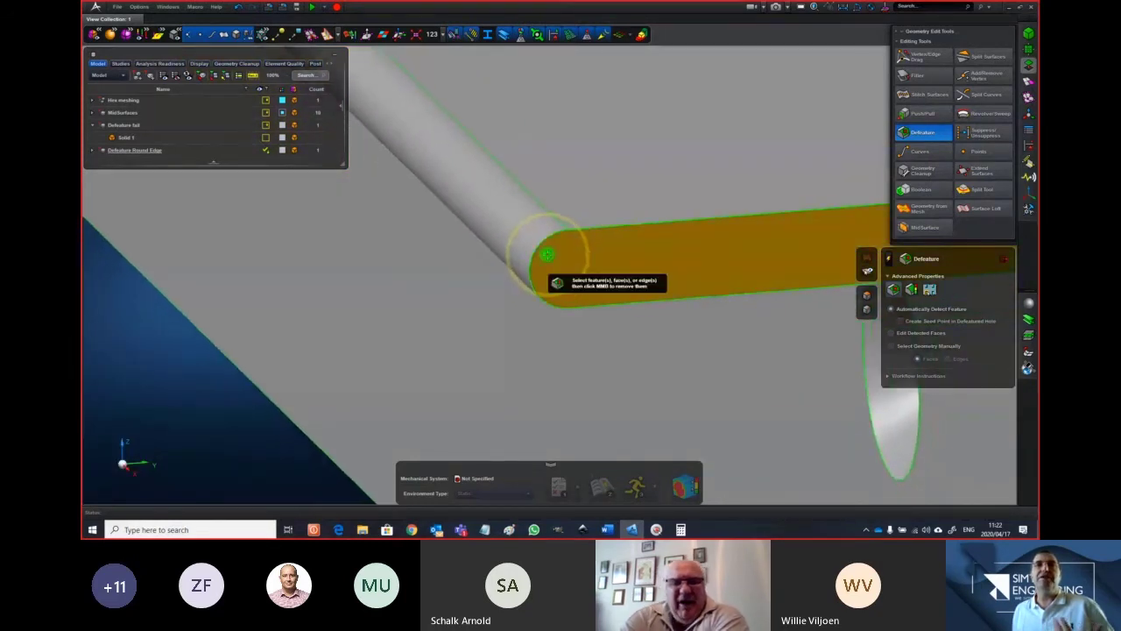
pyautogui.scroll(-3, 628, 310)
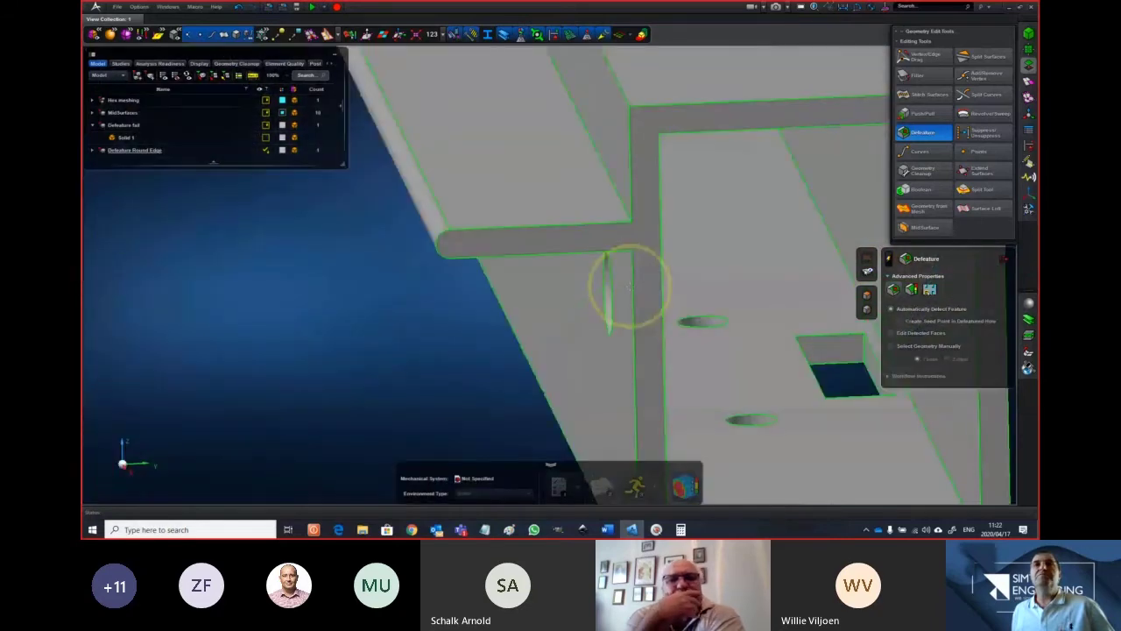
# Select the whole Defeature Round Edge solid as the body to cut with the Split Tool
pyautogui.click(974, 191)
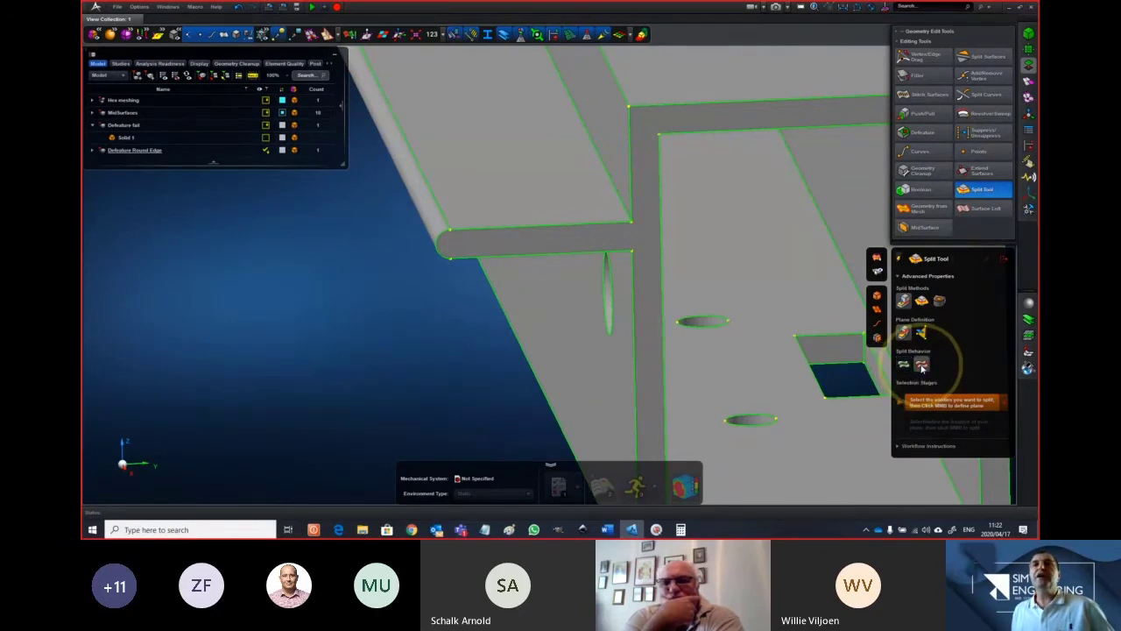
pyautogui.click(679, 353)
pyautogui.scroll(-3, 595, 318)
pyautogui.moveTo(593, 312)
pyautogui.mouseDown(button='middle')
pyautogui.moveTo(606, 308)
pyautogui.moveTo(598, 314)
pyautogui.mouseUp(button='middle')
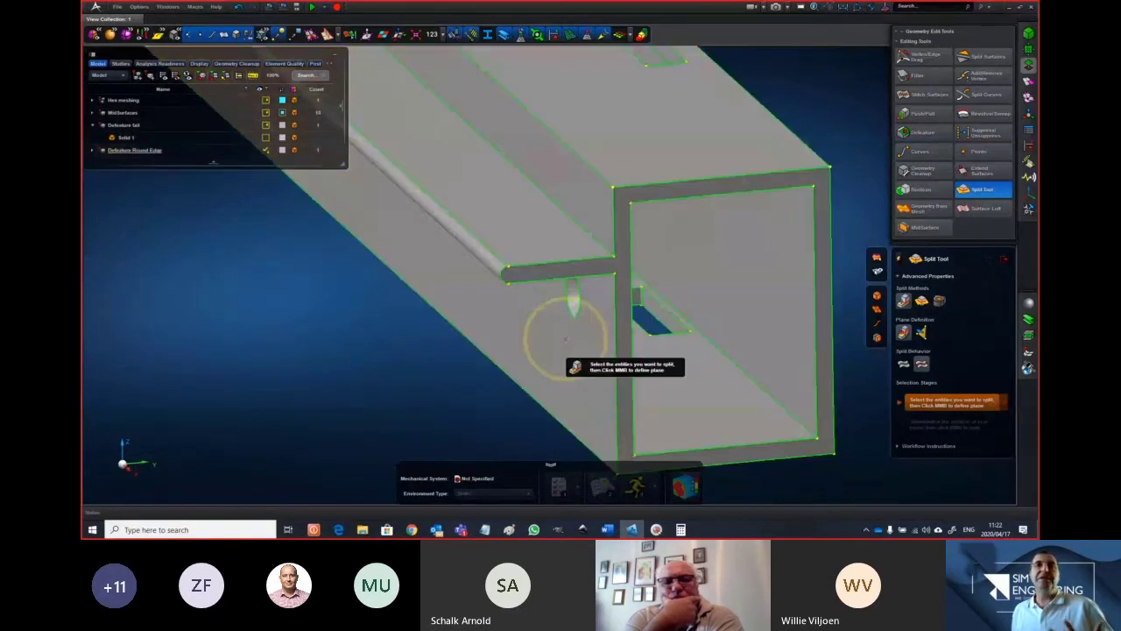
pyautogui.click(139, 137)
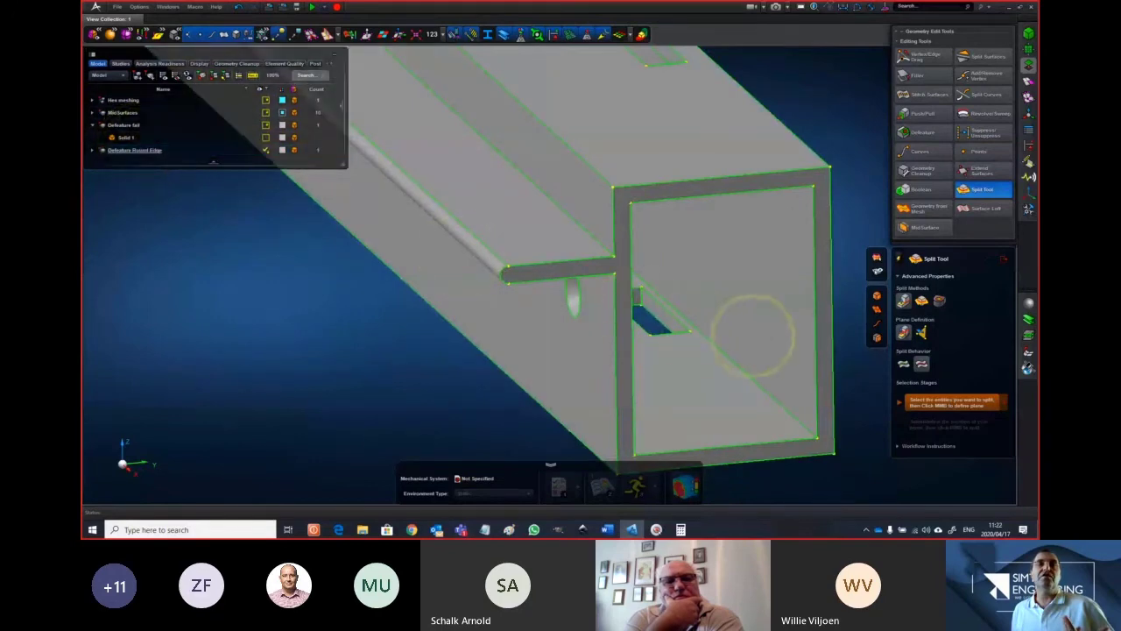
pyautogui.click(599, 351)
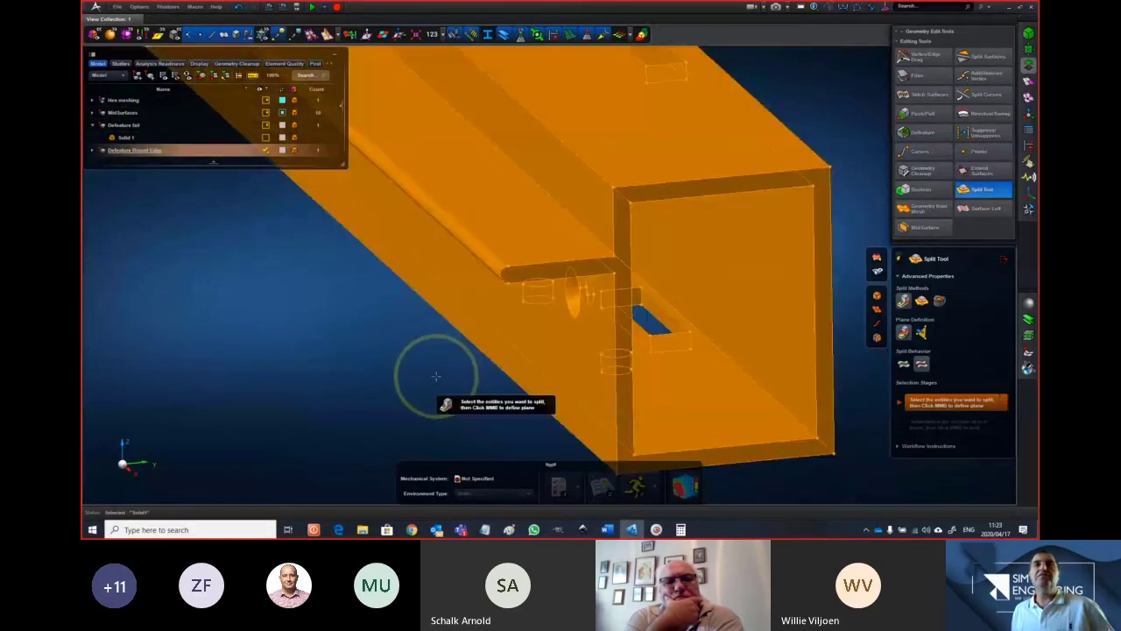
pyautogui.middleClick(430, 375)
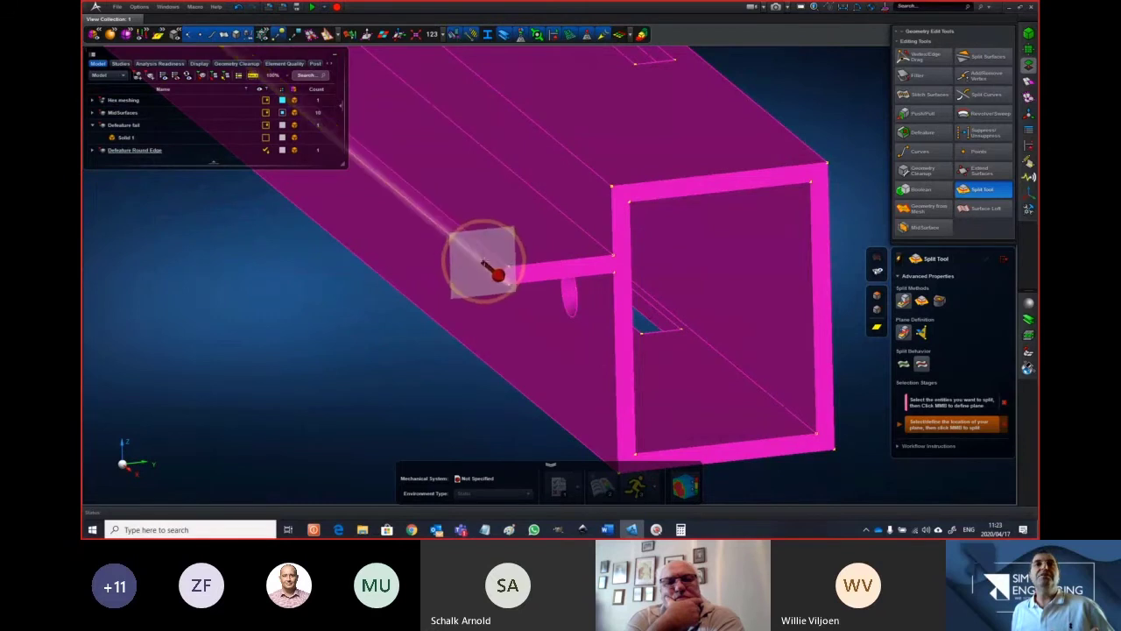
# Align the split plane with the box's side face, move its origin onto the flange's rounded end arc, and split the solid
pyautogui.scroll(3, 489, 261)
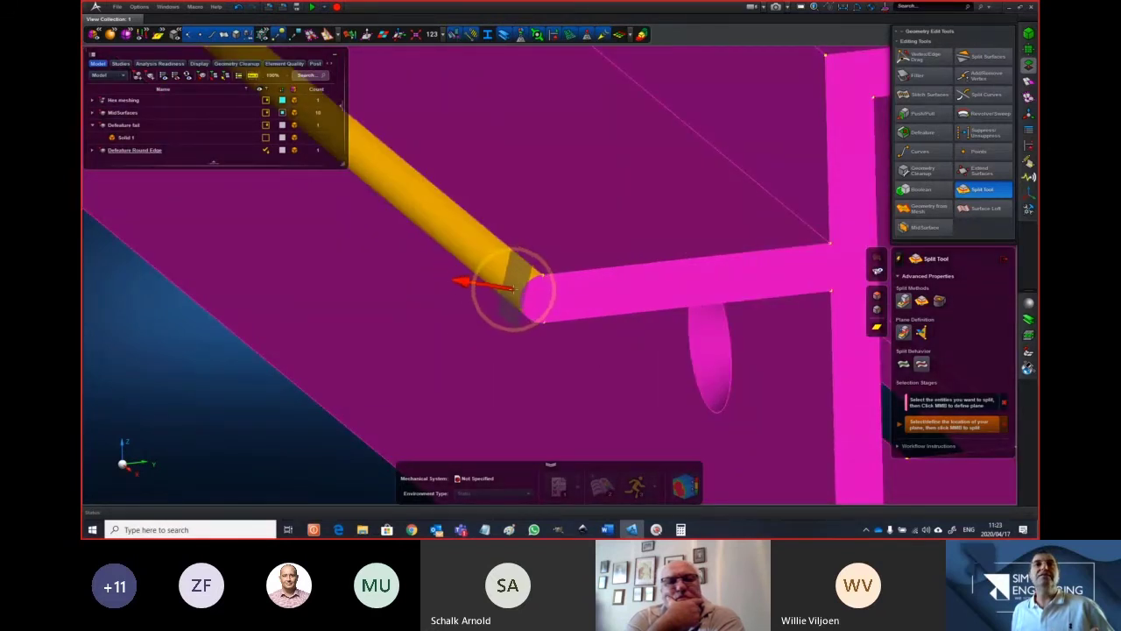
pyautogui.scroll(-5, 511, 287)
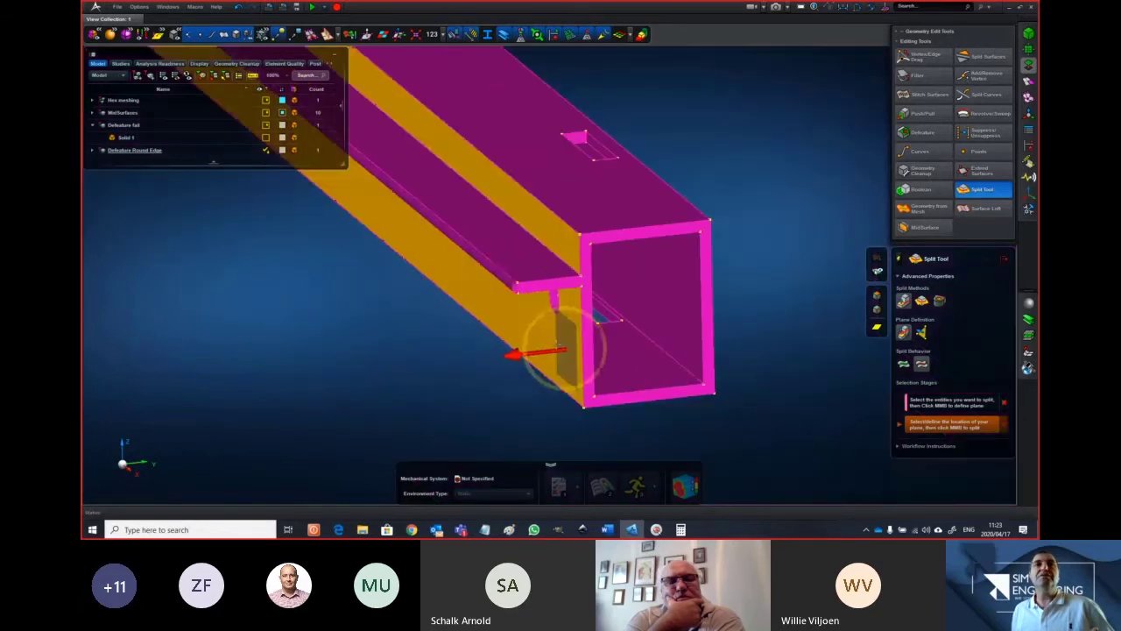
pyautogui.click(548, 343)
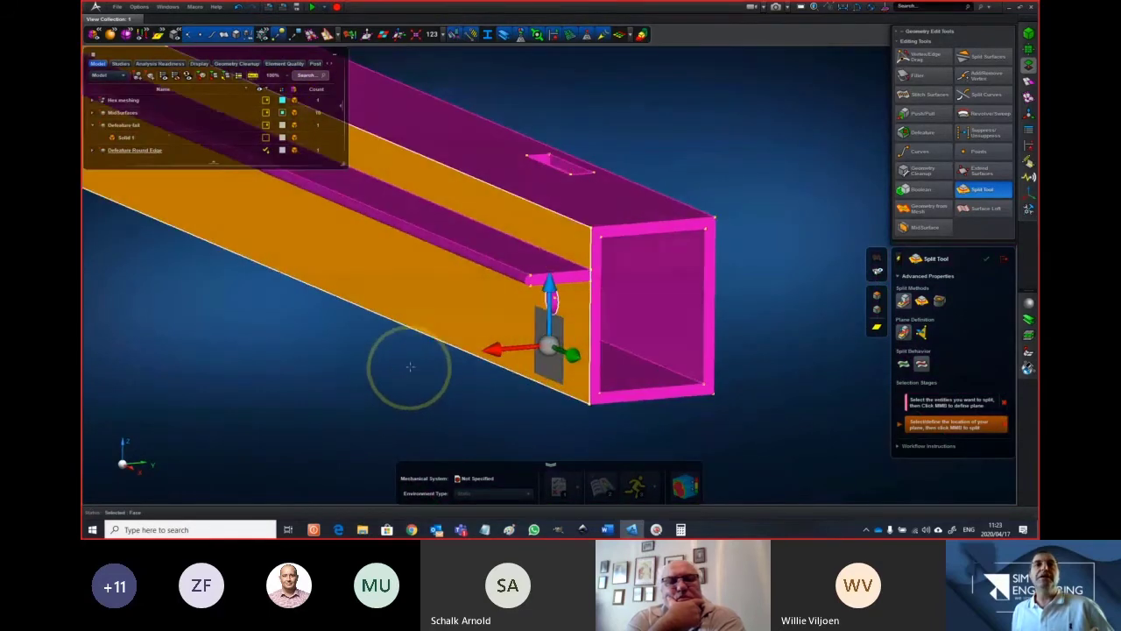
pyautogui.moveTo(406, 370); pyautogui.dragTo(403, 372, button='middle')
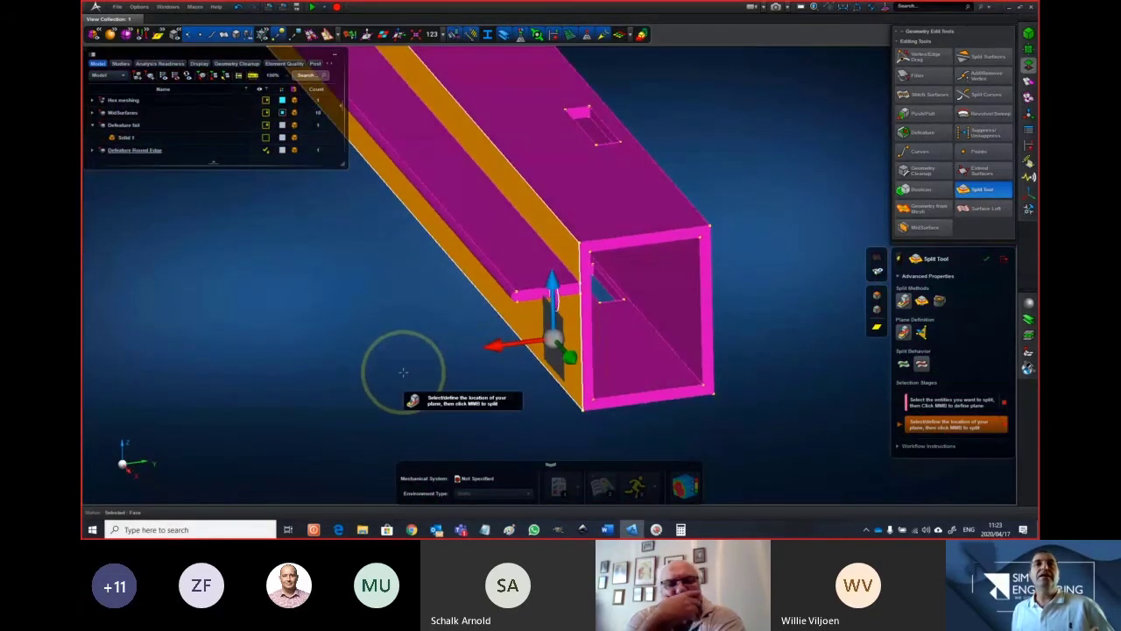
pyautogui.scroll(3, 403, 372)
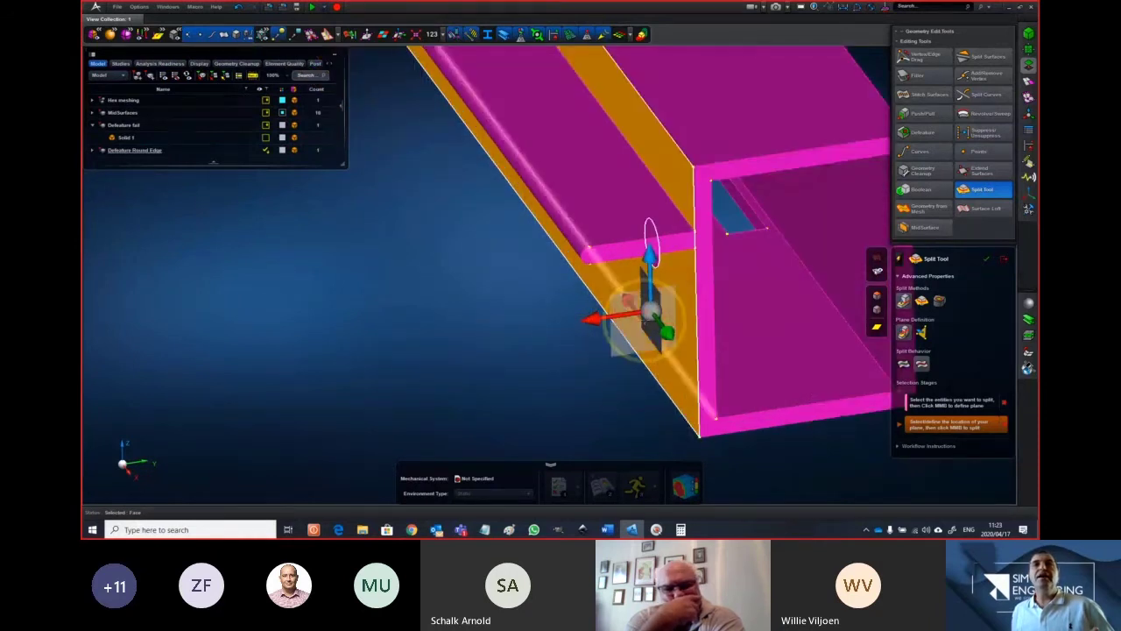
pyautogui.click(650, 314)
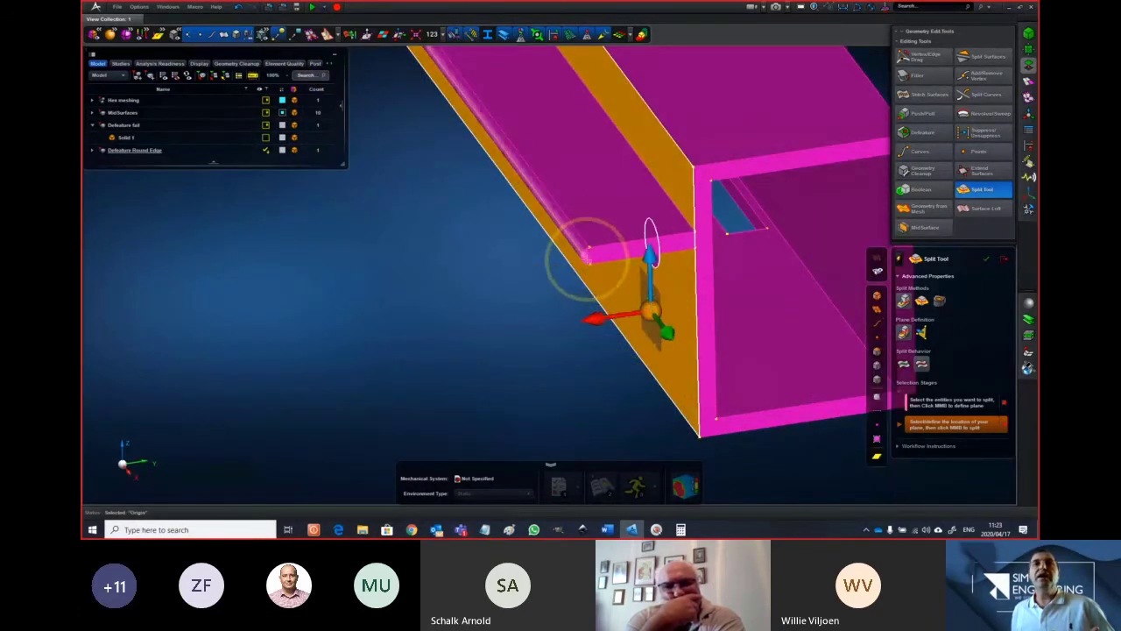
pyautogui.scroll(3, 574, 274)
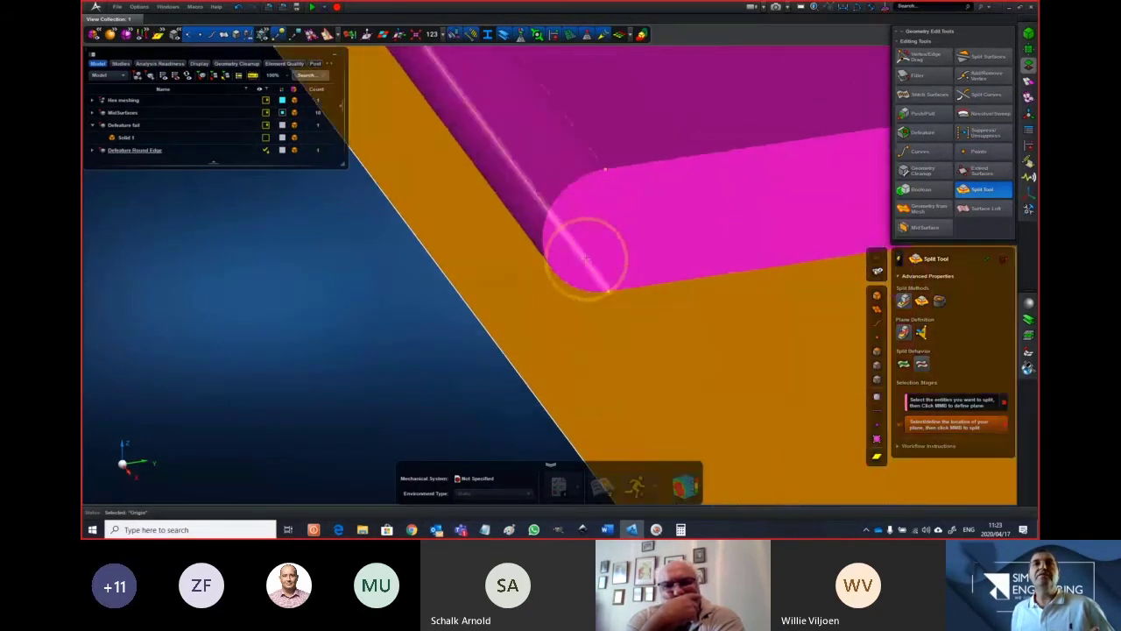
pyautogui.click(563, 192)
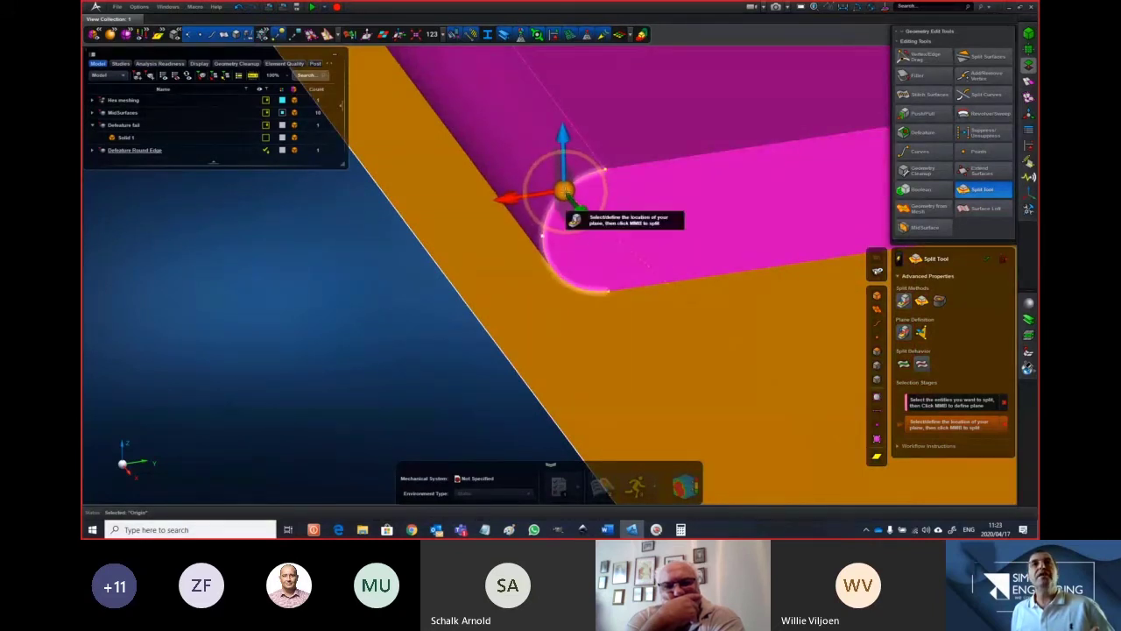
pyautogui.middleClick(574, 220)
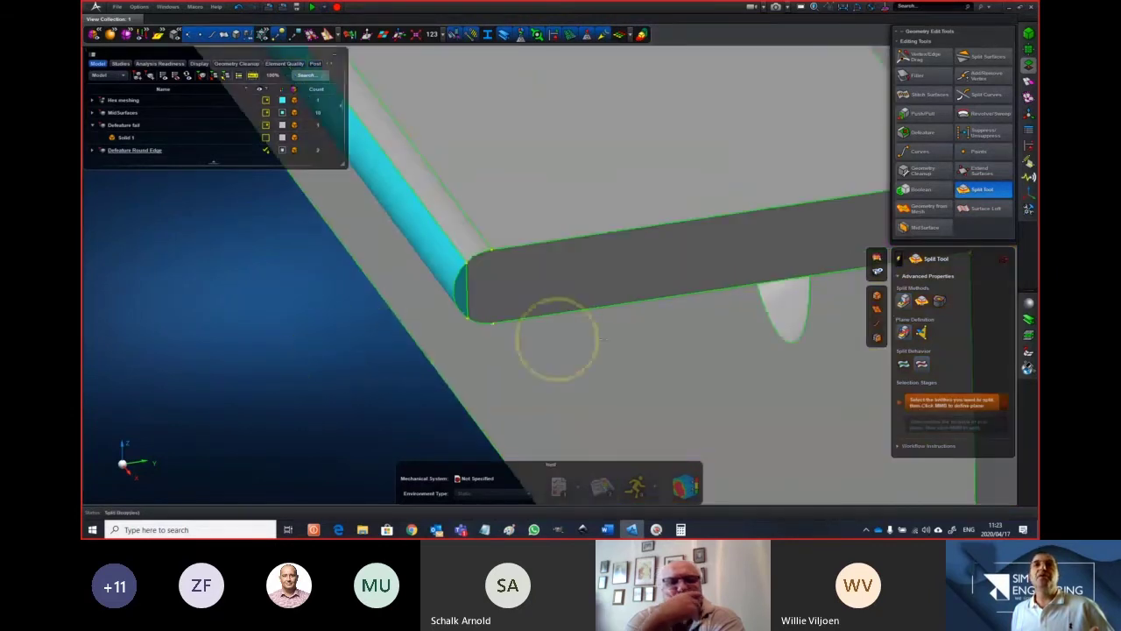
# Close the Split Tool and delete the split-off rounded strip along the flange edge
pyautogui.click(1003, 258)
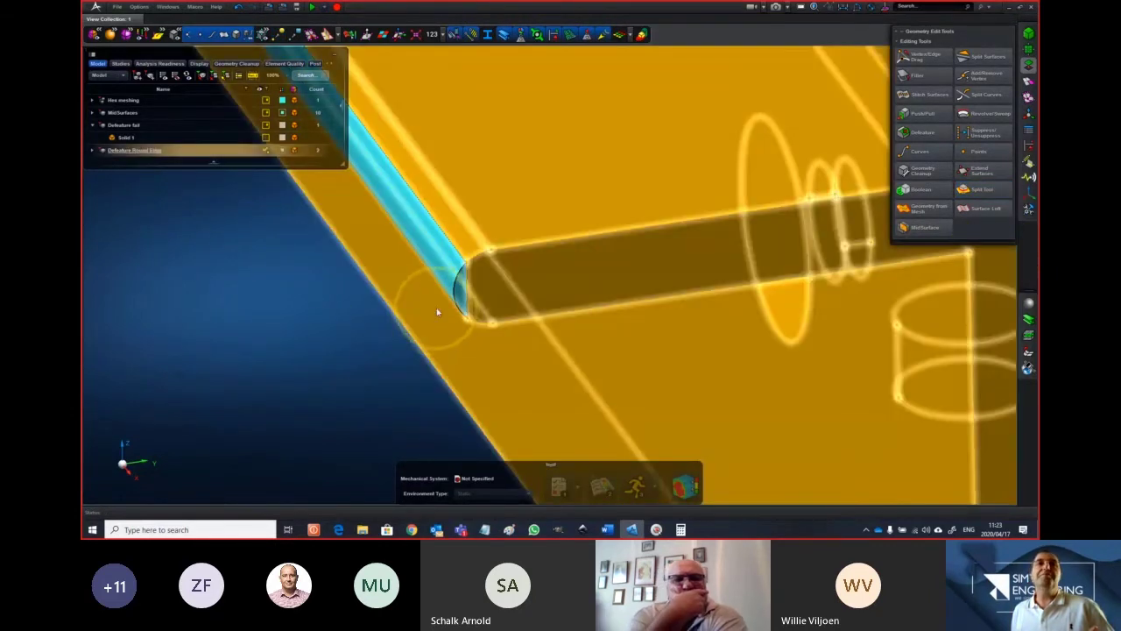
pyautogui.rightClick(461, 295)
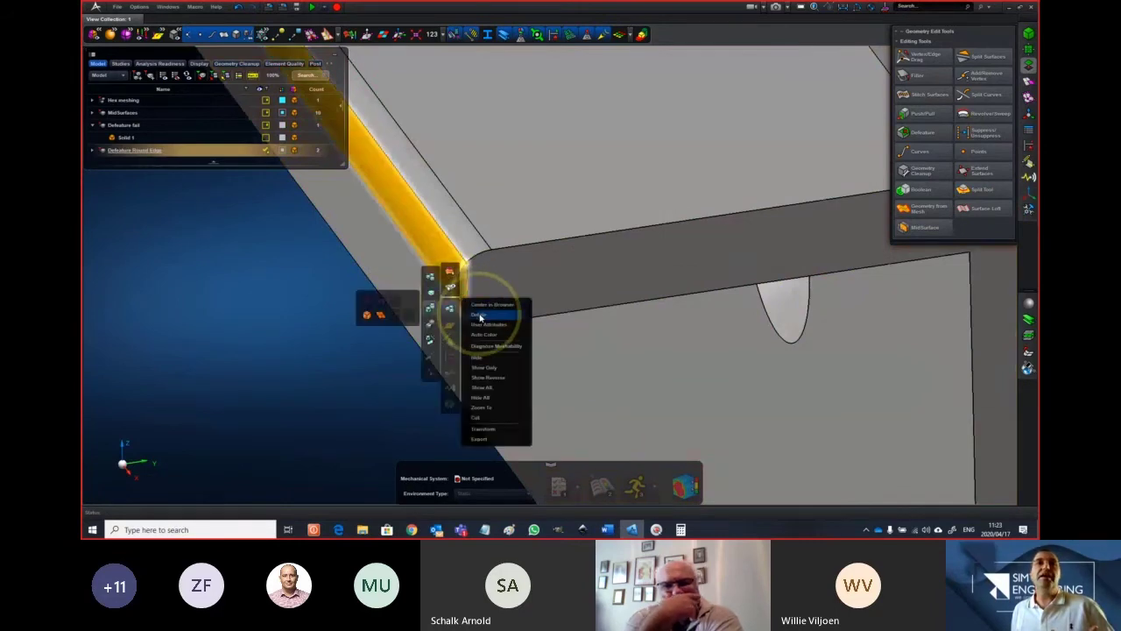
pyautogui.click(481, 318)
pyautogui.scroll(-4, 360, 385)
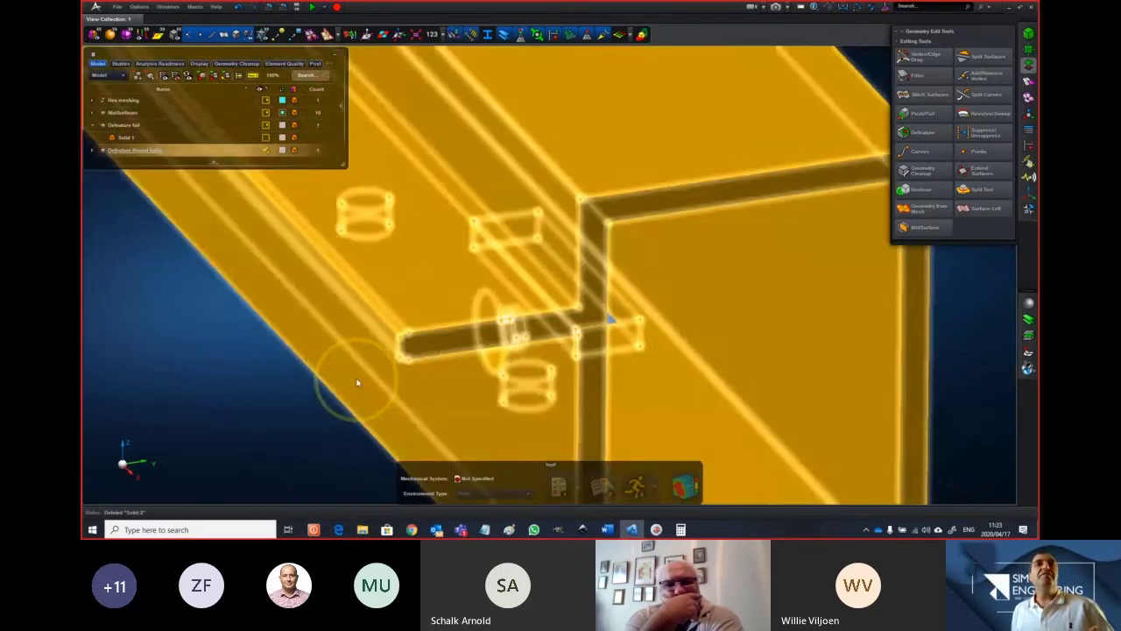
pyautogui.scroll(2, 409, 346)
pyautogui.moveTo(407, 344); pyautogui.dragTo(402, 338, button='middle')
pyautogui.moveTo(562, 210); pyautogui.dragTo(723, 228, button='right')
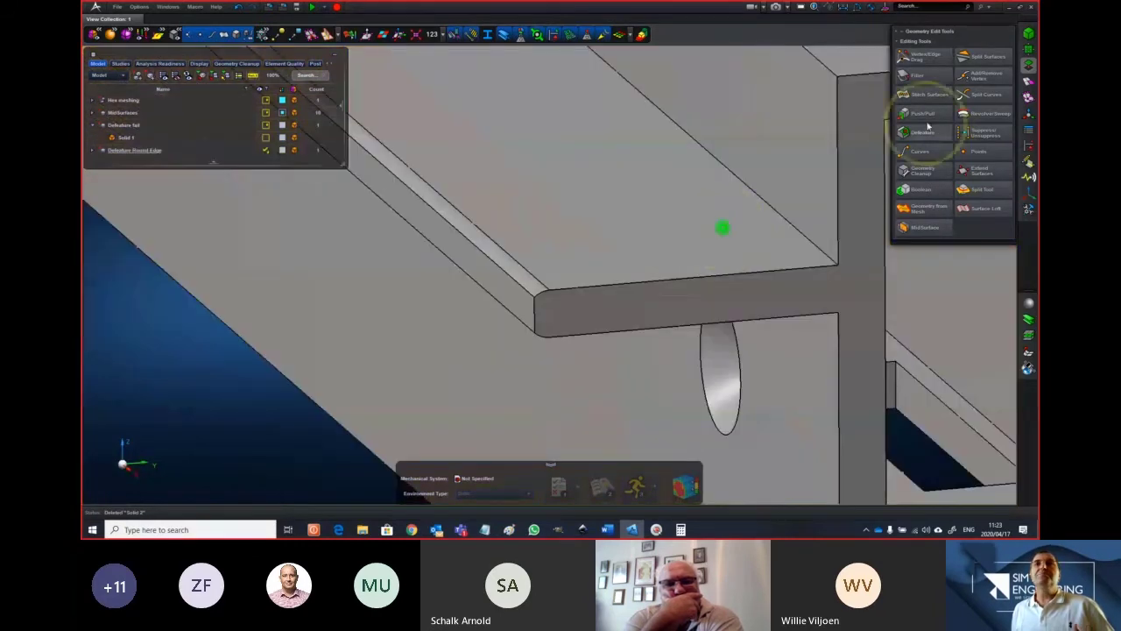
pyautogui.click(633, 242)
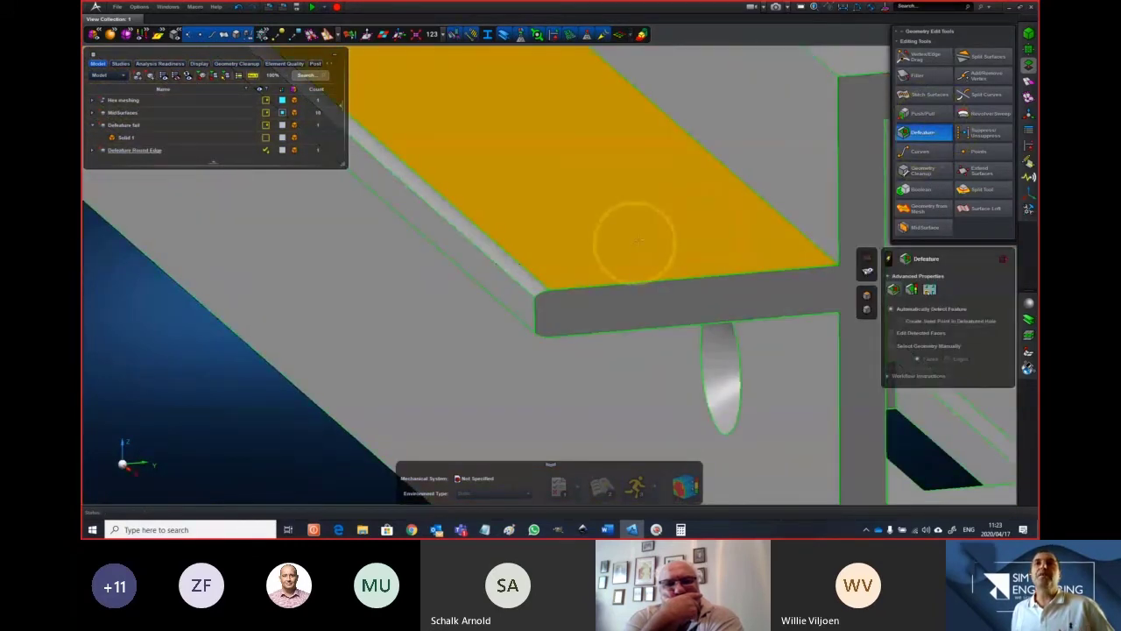
pyautogui.click(897, 290)
pyautogui.click(910, 290)
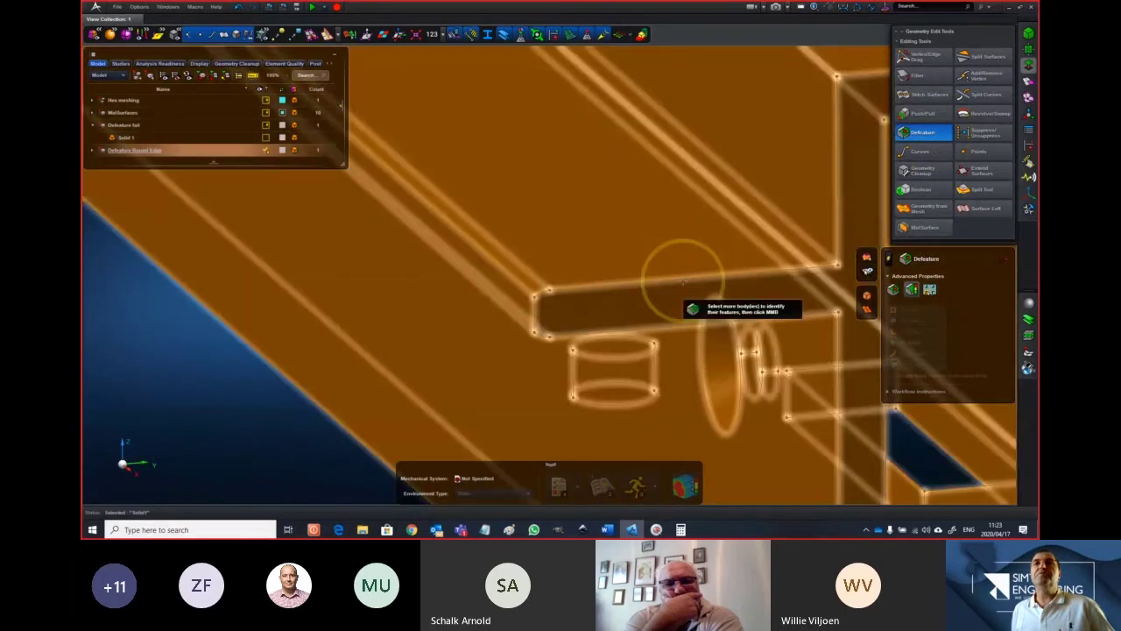
pyautogui.click(671, 288)
pyautogui.click(931, 367)
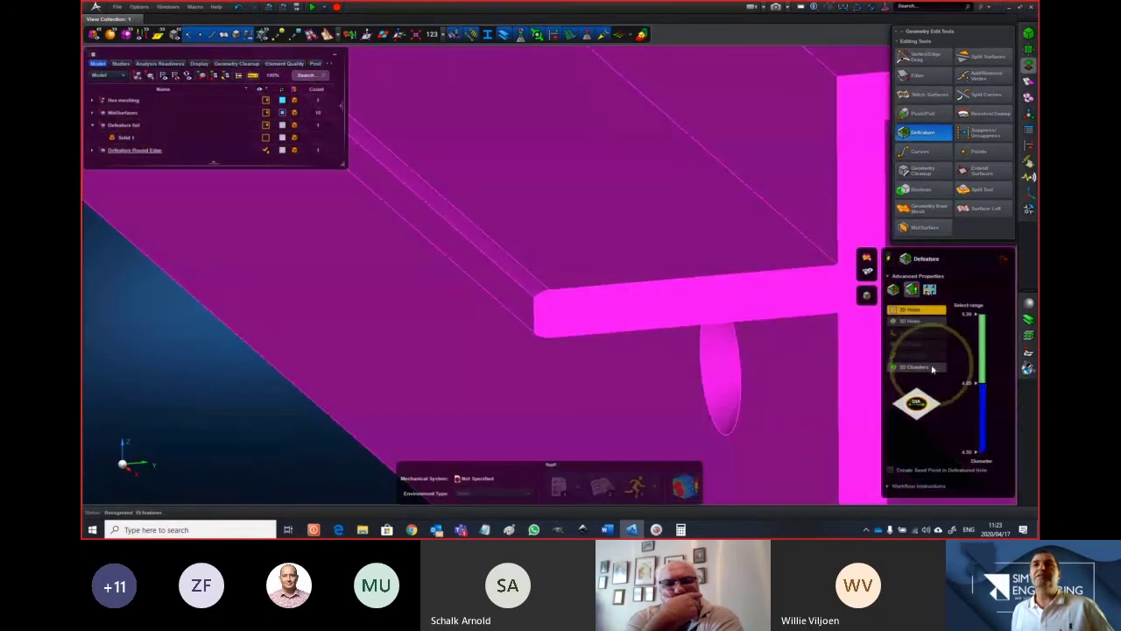
pyautogui.click(1003, 259)
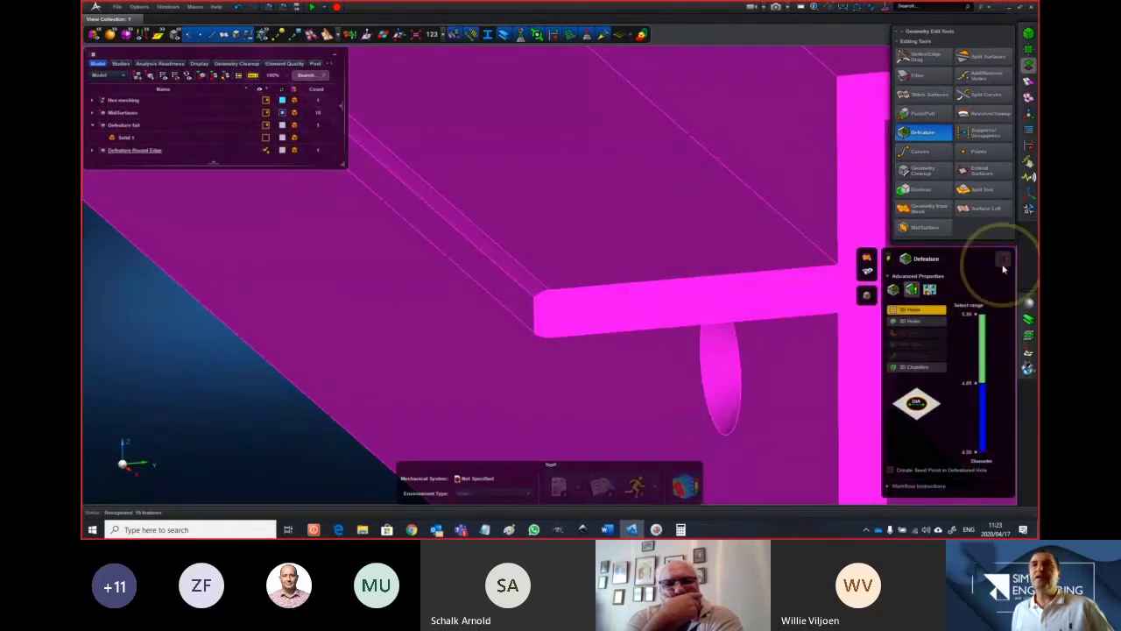
# Remove the remaining rounded faces along the flange's free edge with Defeature, using automatic feature detection
pyautogui.click(543, 298)
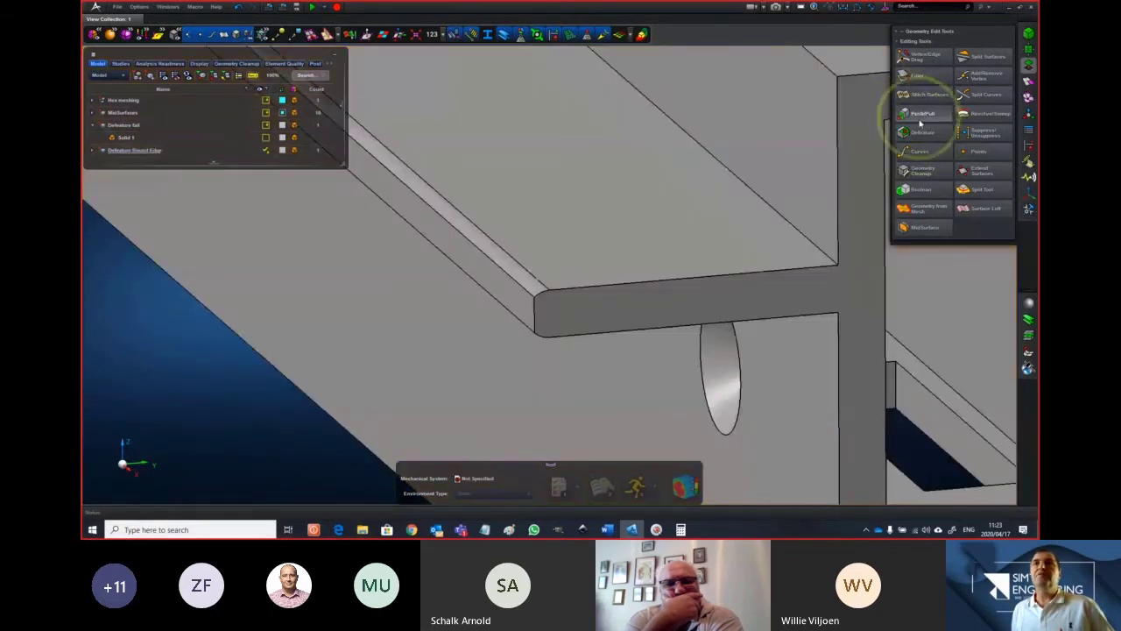
pyautogui.click(921, 132)
pyautogui.click(501, 288)
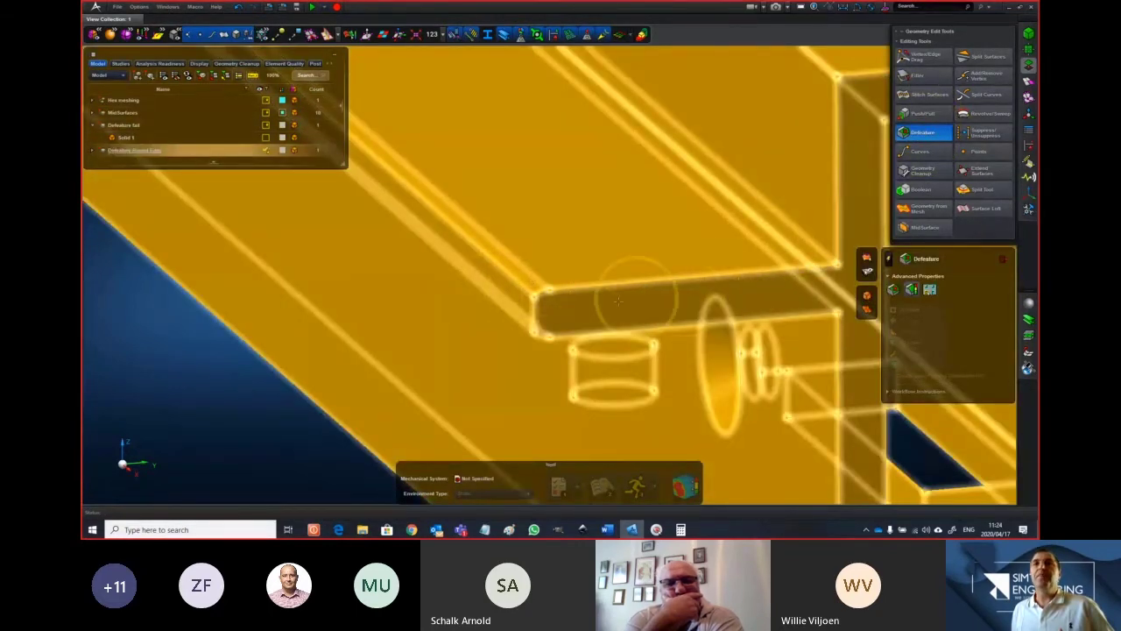
pyautogui.click(870, 295)
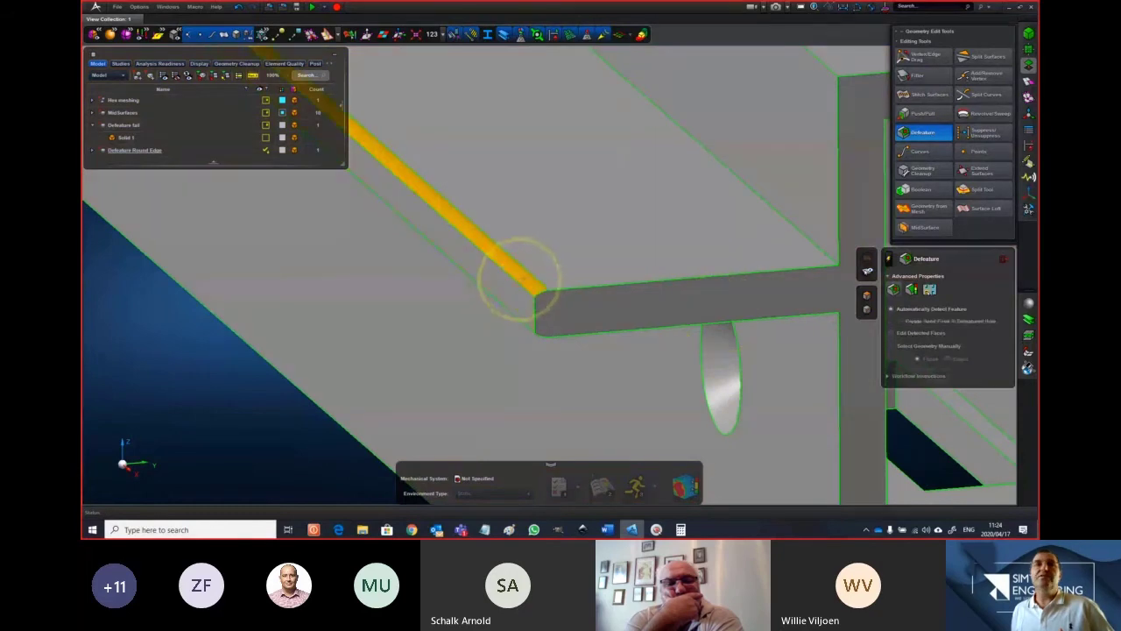
pyautogui.click(520, 275)
pyautogui.moveTo(542, 301); pyautogui.dragTo(543, 293, button='middle')
pyautogui.middleClick(460, 220)
pyautogui.moveTo(459, 220); pyautogui.dragTo(461, 225, button='middle')
pyautogui.scroll(5, 463, 371)
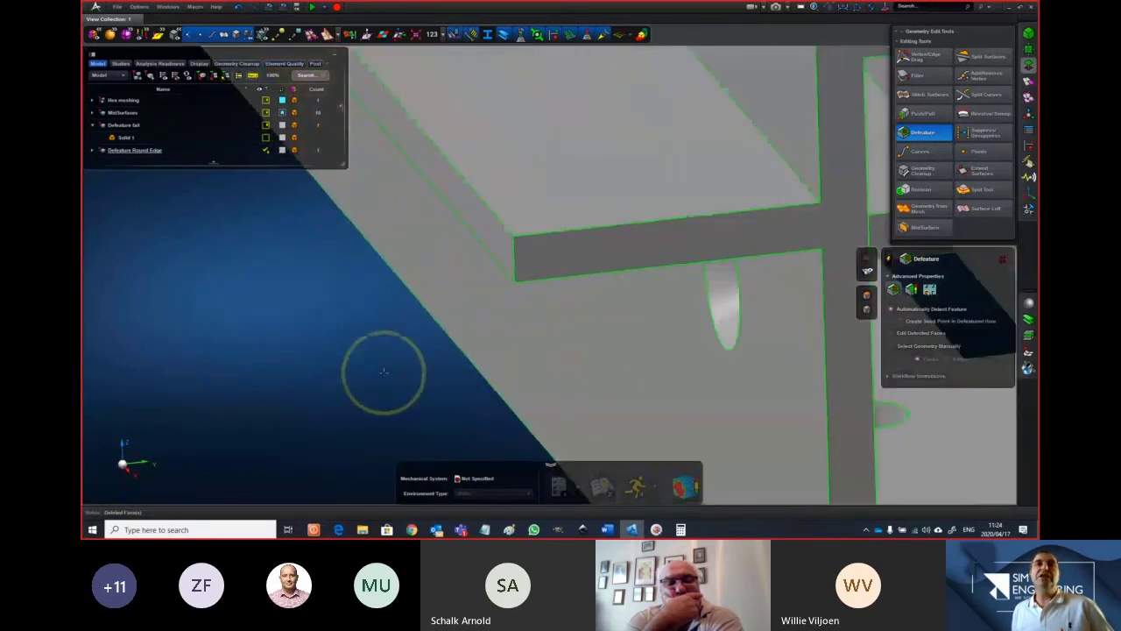
# Create a solid mesh on the squared-off Defeature Round Edge body with a mesh size of 6 mm
pyautogui.moveTo(361, 365); pyautogui.dragTo(289, 336, button='right')
pyautogui.scroll(-3, 286, 337)
pyautogui.scroll(-5, 286, 337)
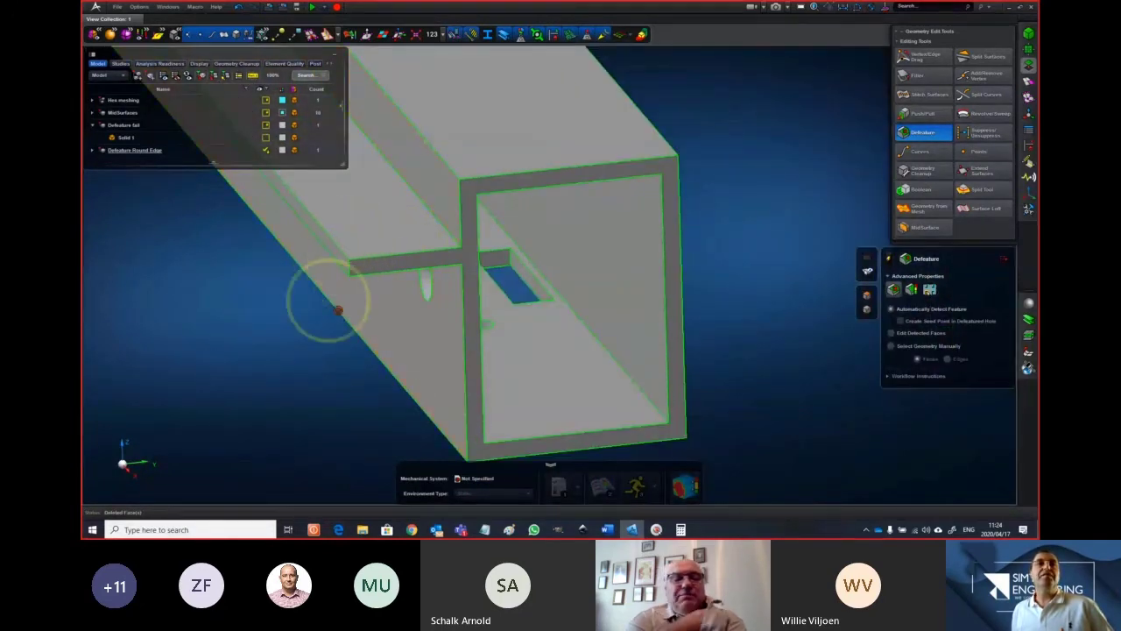
pyautogui.scroll(-3, 283, 366)
pyautogui.moveTo(283, 366); pyautogui.dragTo(257, 385, button='middle')
pyautogui.moveTo(262, 383); pyautogui.dragTo(363, 370, button='right')
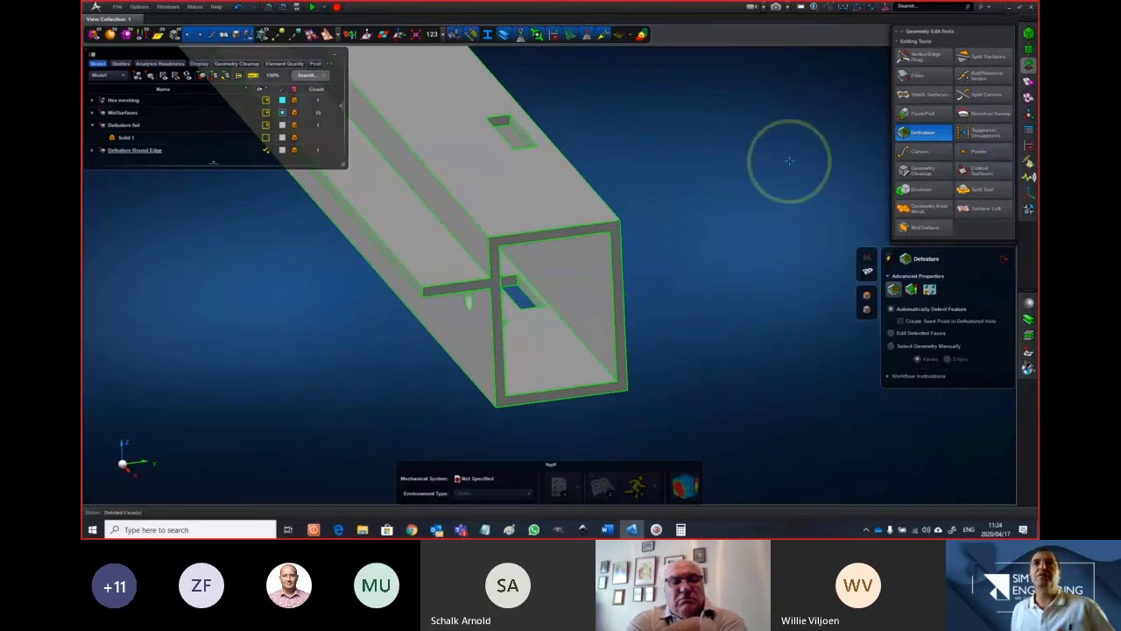
pyautogui.click(1027, 81)
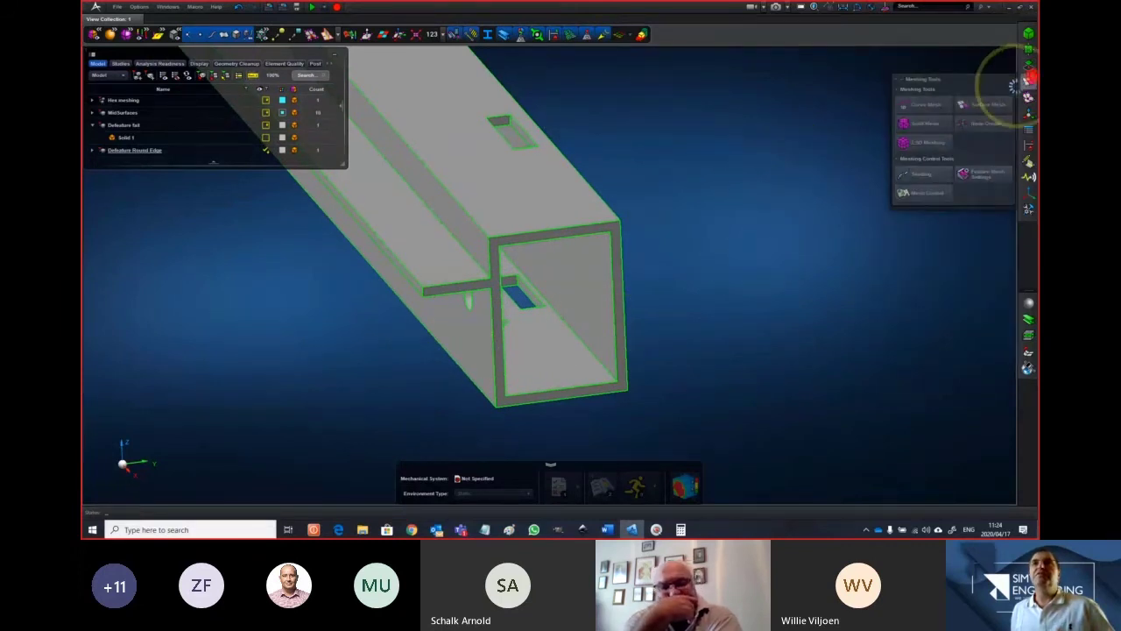
pyautogui.click(930, 122)
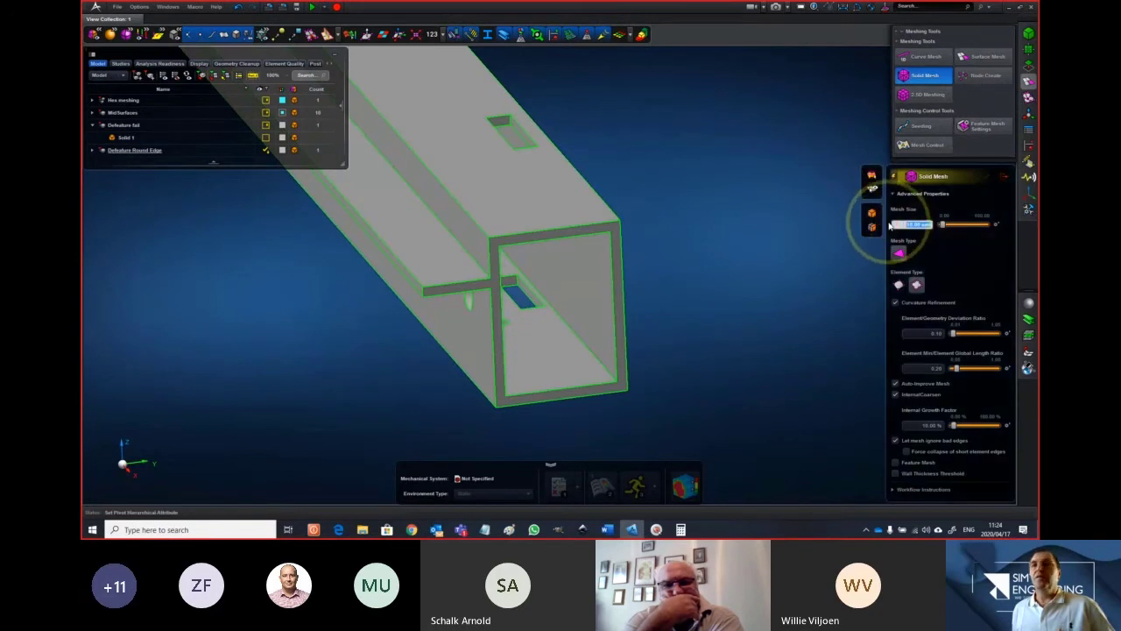
pyautogui.write('6')
pyautogui.press('Return')
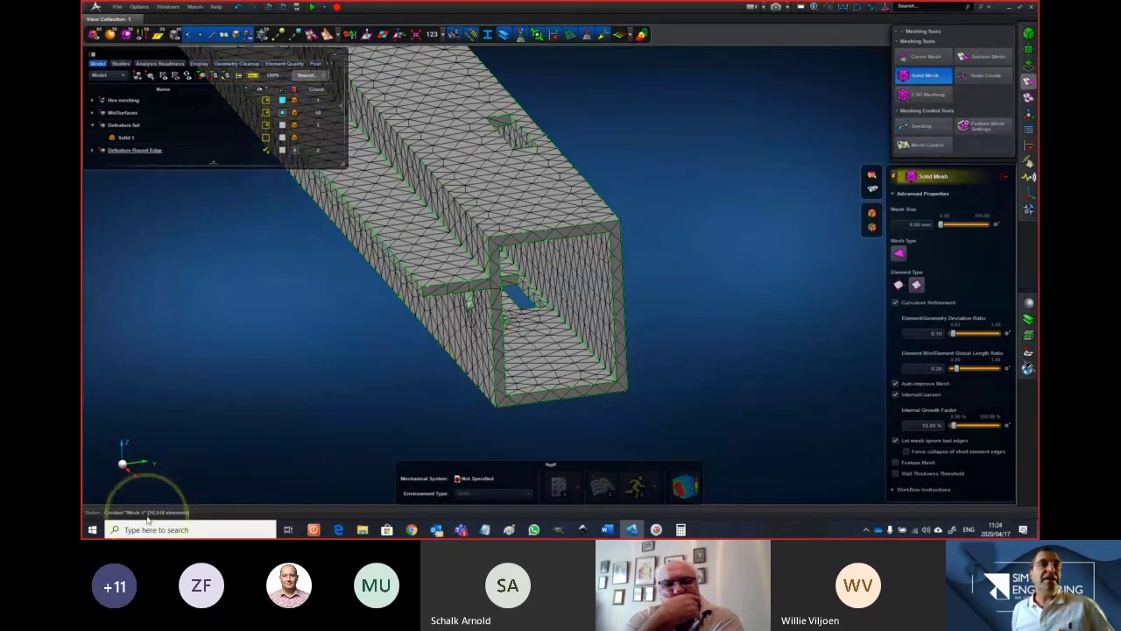
pyautogui.moveTo(413, 381); pyautogui.dragTo(408, 379, button='middle')
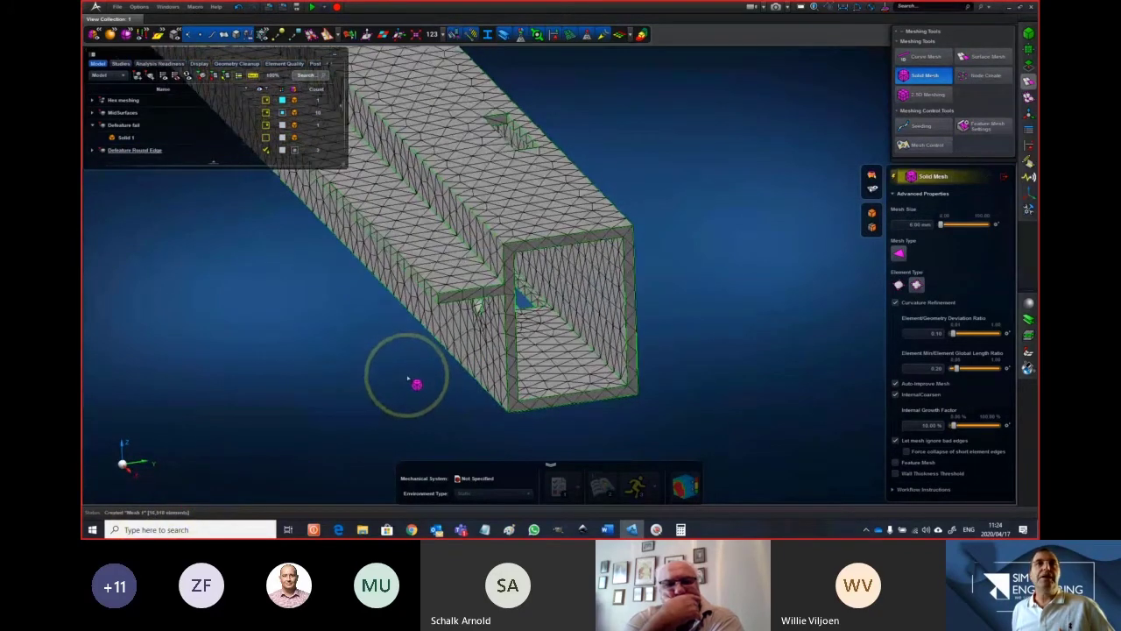
# Undo the mesh, face removal and body split to restore the rounded flange edge, and solid-mesh the restored body at 6 mm
pyautogui.click(241, 10)
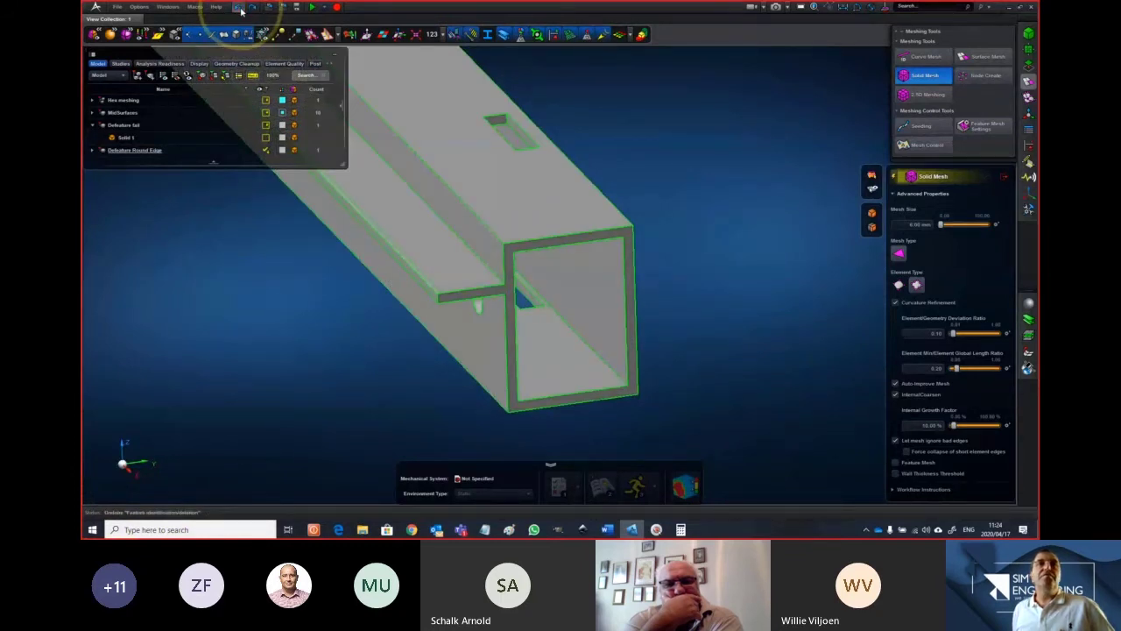
pyautogui.click(242, 10)
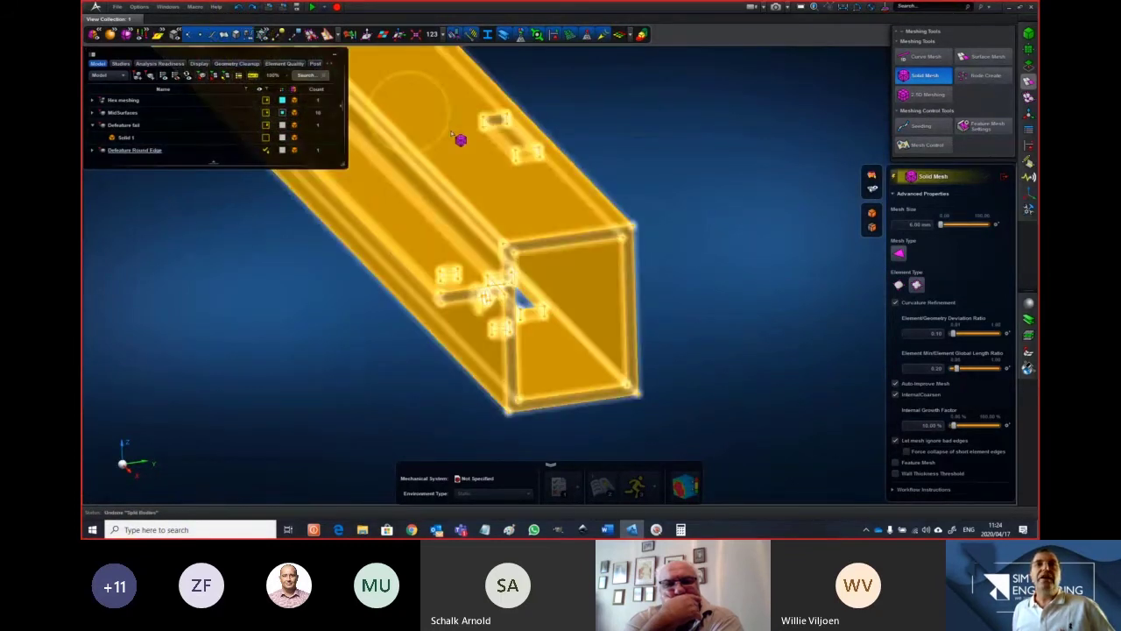
pyautogui.click(554, 205)
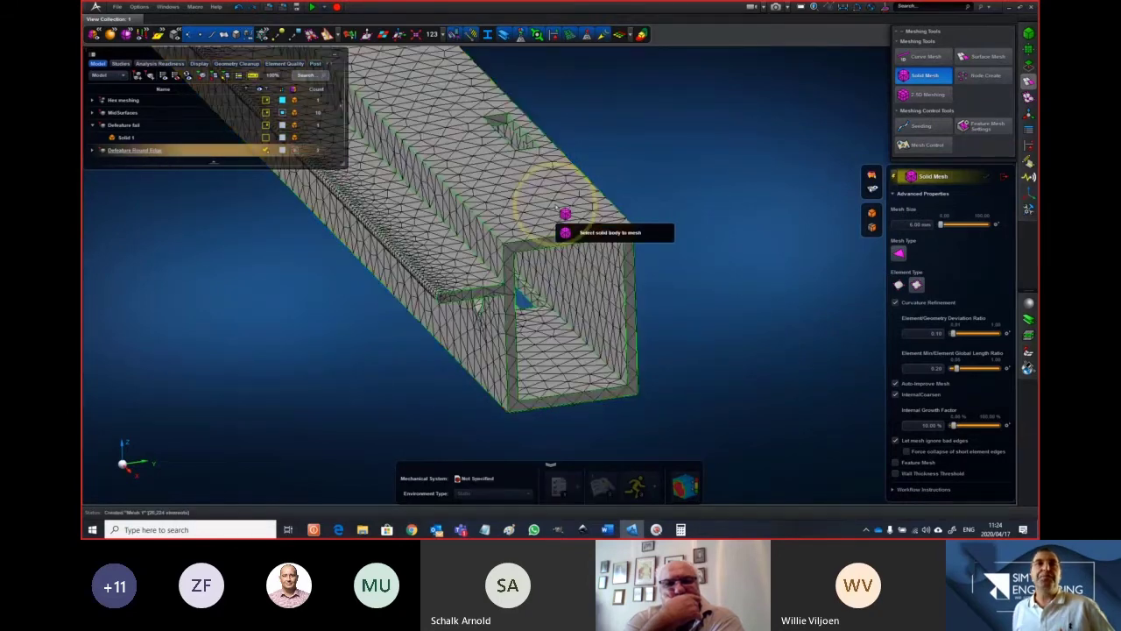
# Examine the element density along the flange's rounded edge and around the adjoining box section in the new mesh
pyautogui.click(197, 482)
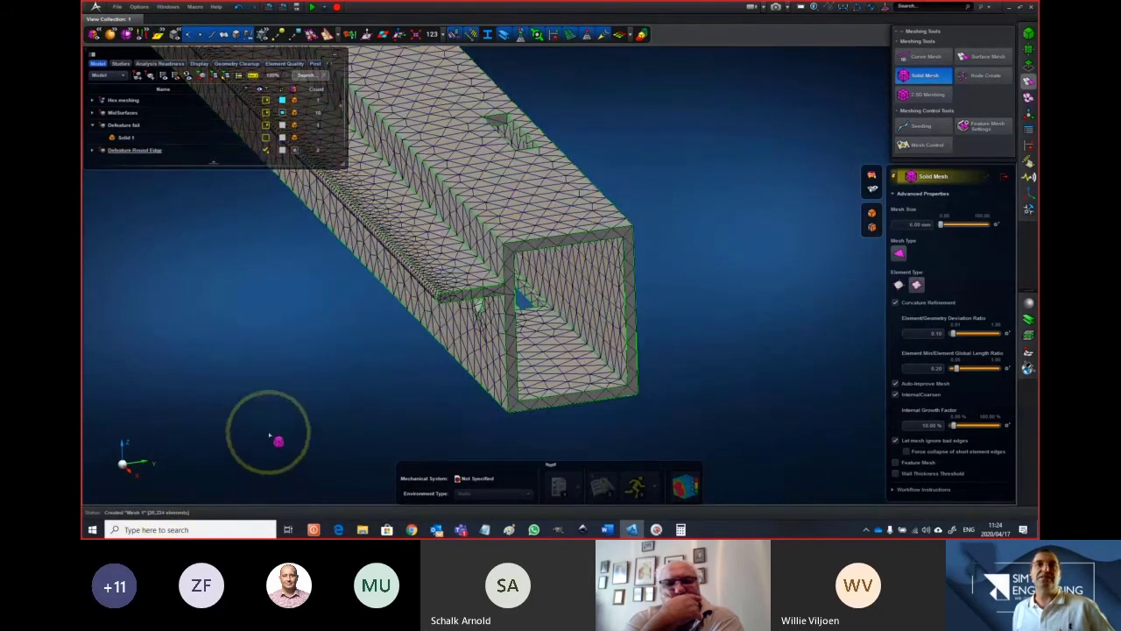
pyautogui.scroll(5, 441, 303)
pyautogui.moveTo(473, 342)
pyautogui.mouseDown(button='middle')
pyautogui.moveTo(491, 328)
pyautogui.moveTo(487, 342)
pyautogui.mouseUp(button='middle')
pyautogui.scroll(-8, 486, 342)
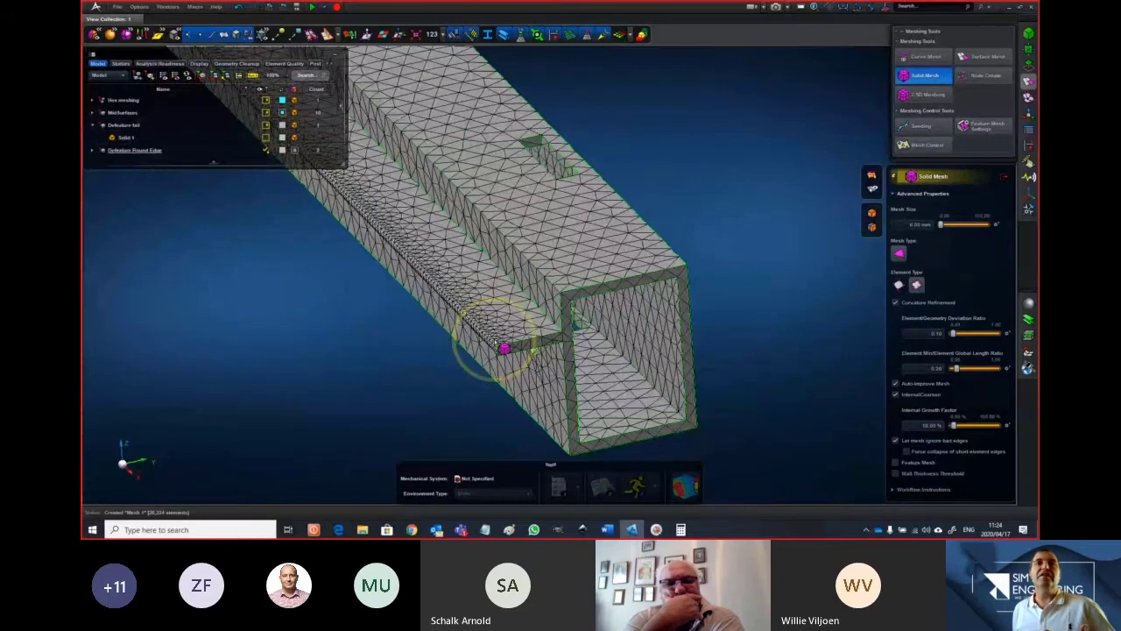
pyautogui.scroll(5, 504, 349)
pyautogui.scroll(-5, 501, 398)
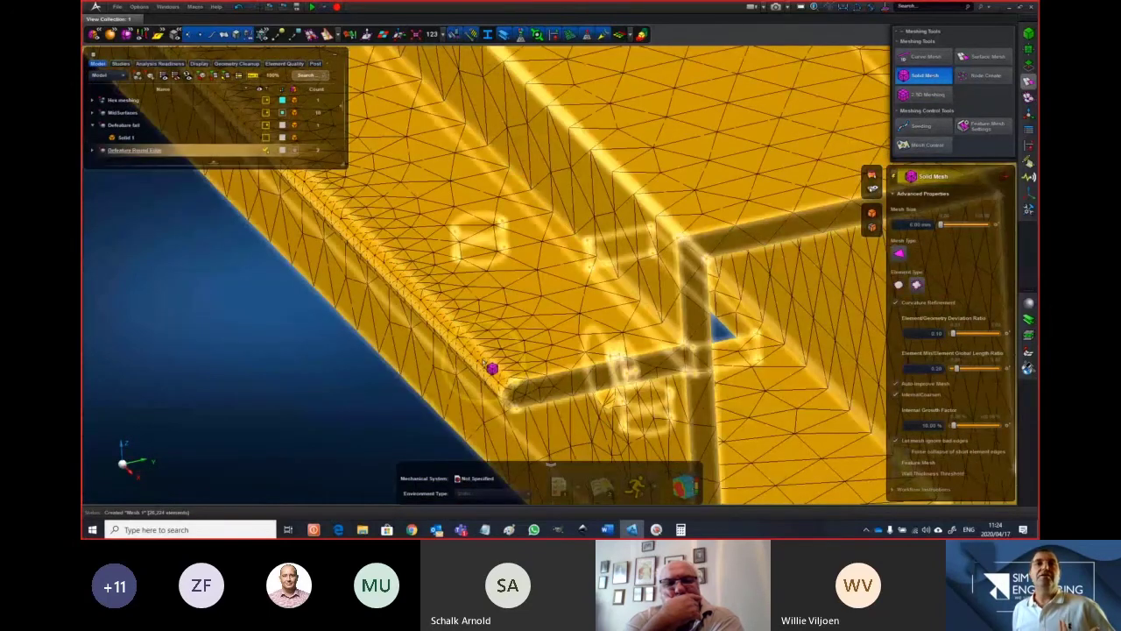
pyautogui.moveTo(324, 414); pyautogui.dragTo(333, 420, button='middle')
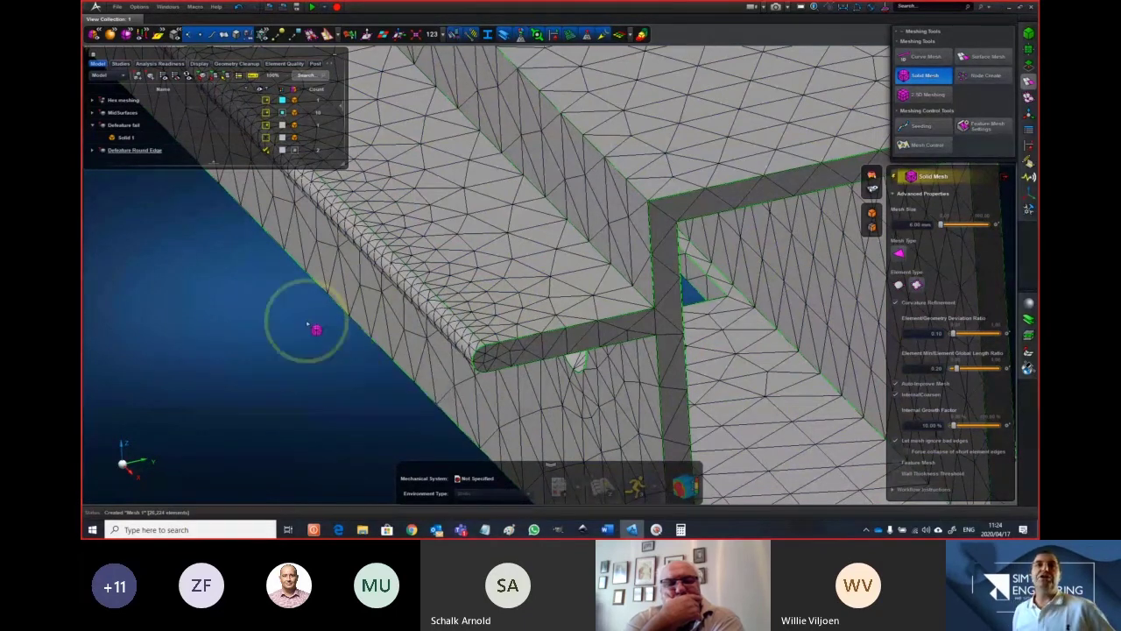
pyautogui.scroll(-3, 308, 323)
pyautogui.moveTo(308, 323); pyautogui.dragTo(771, 282, button='middle')
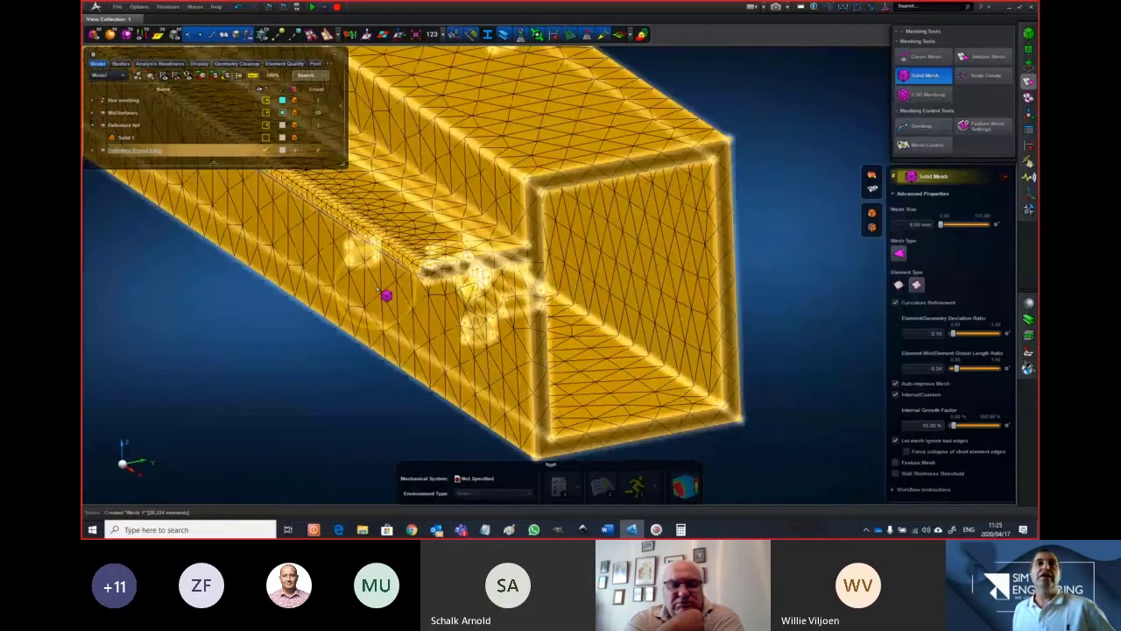
pyautogui.scroll(5, 380, 290)
pyautogui.moveTo(441, 250); pyautogui.dragTo(439, 248, button='middle')
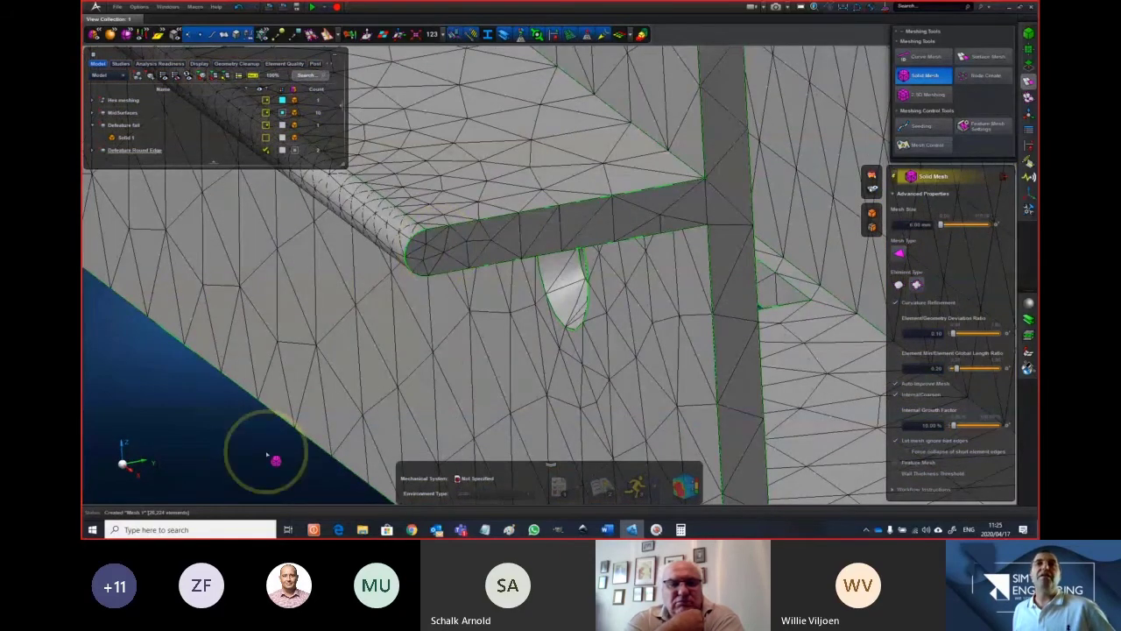
pyautogui.moveTo(267, 455); pyautogui.dragTo(341, 373, button='middle')
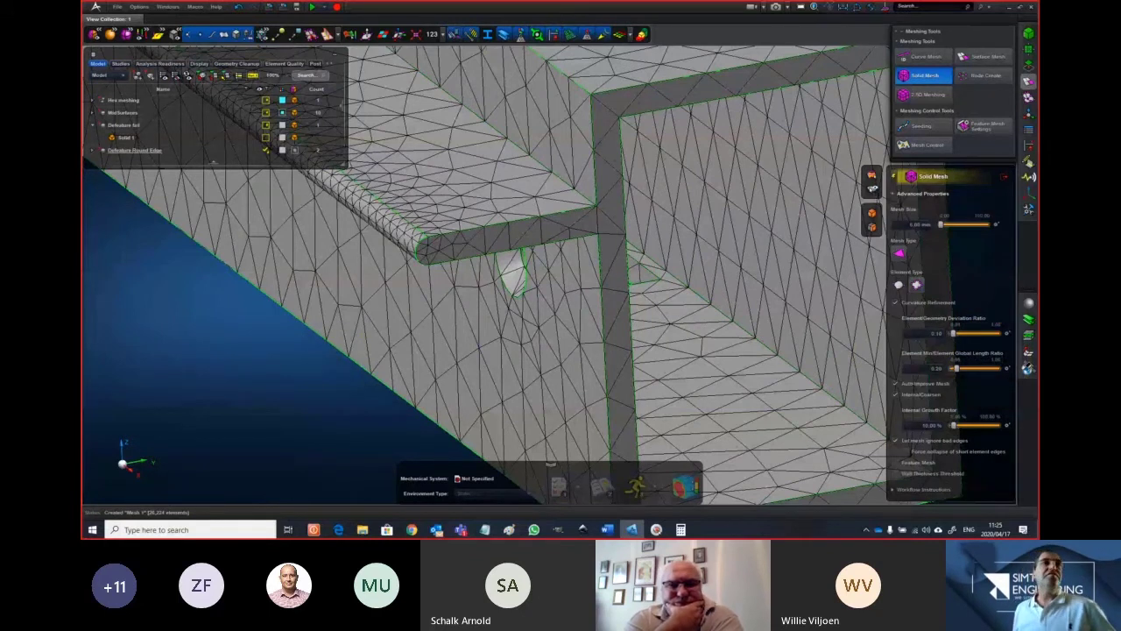
# Show only the Hex meshing geometry, bring the whole row of solids into view, and close the Solid Mesh tool
pyautogui.click(208, 236)
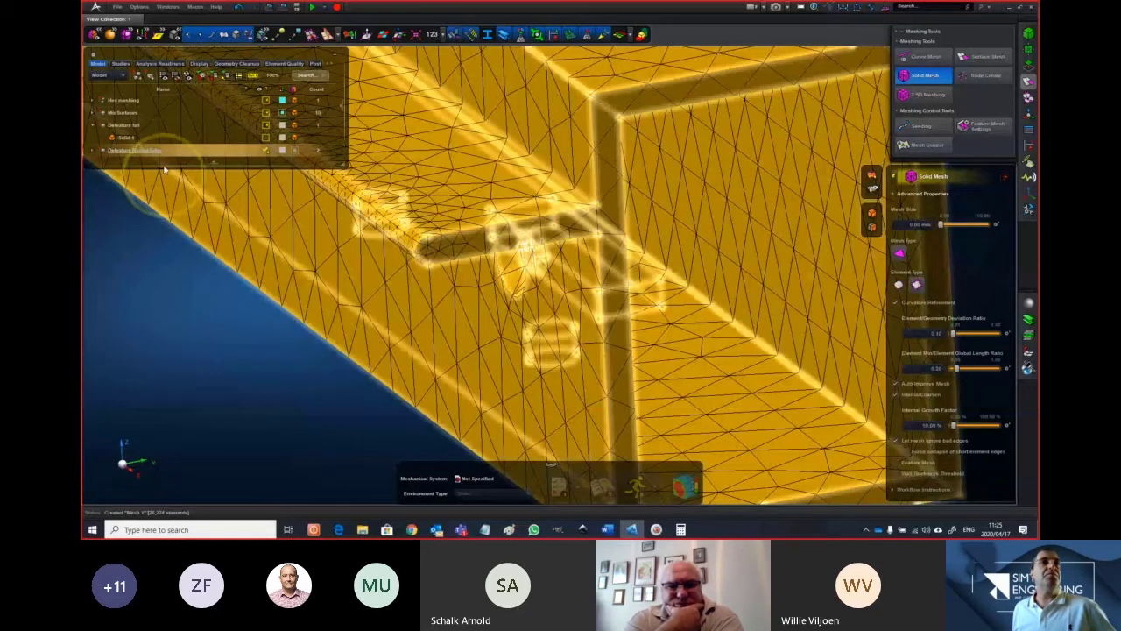
pyautogui.rightClick(136, 102)
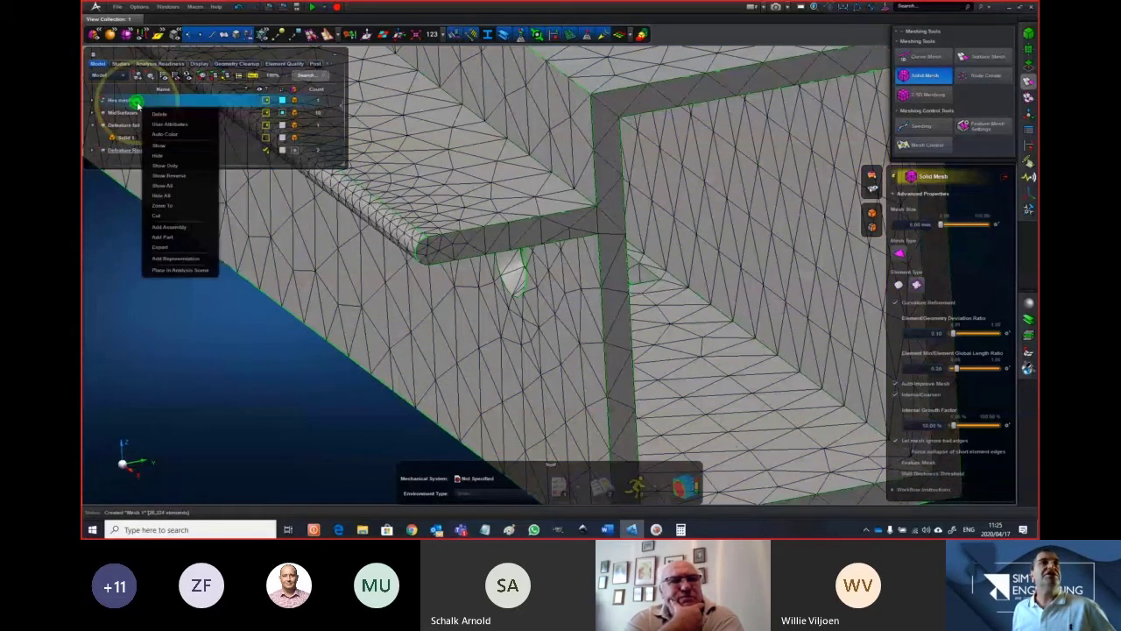
pyautogui.click(169, 178)
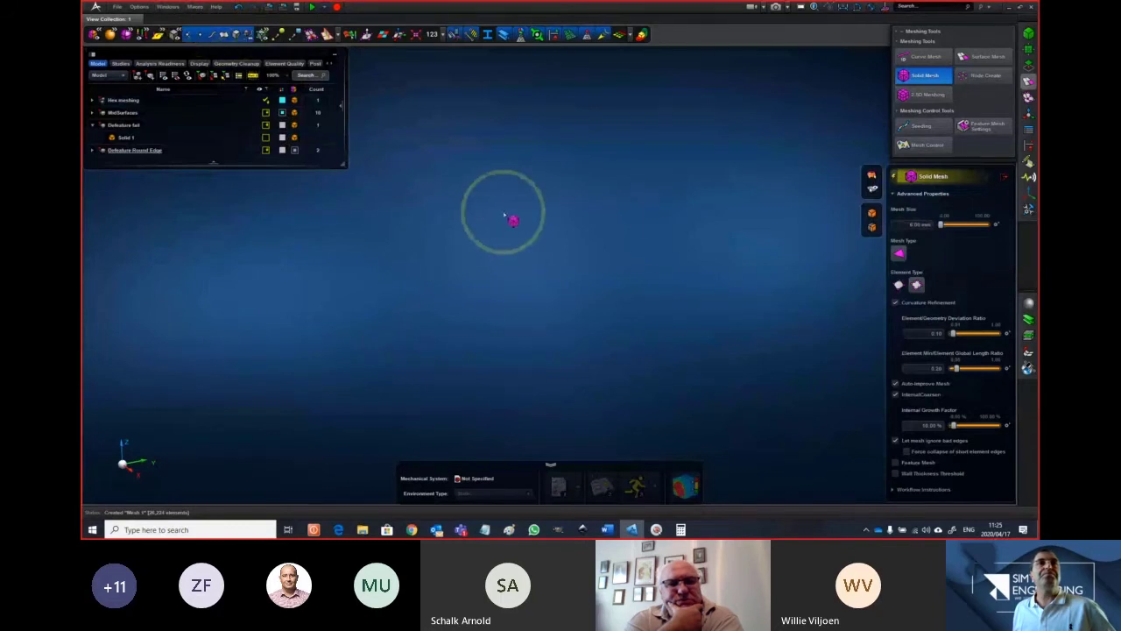
pyautogui.moveTo(607, 351); pyautogui.dragTo(551, 343, button='right')
pyautogui.moveTo(551, 343); pyautogui.dragTo(558, 346, button='middle')
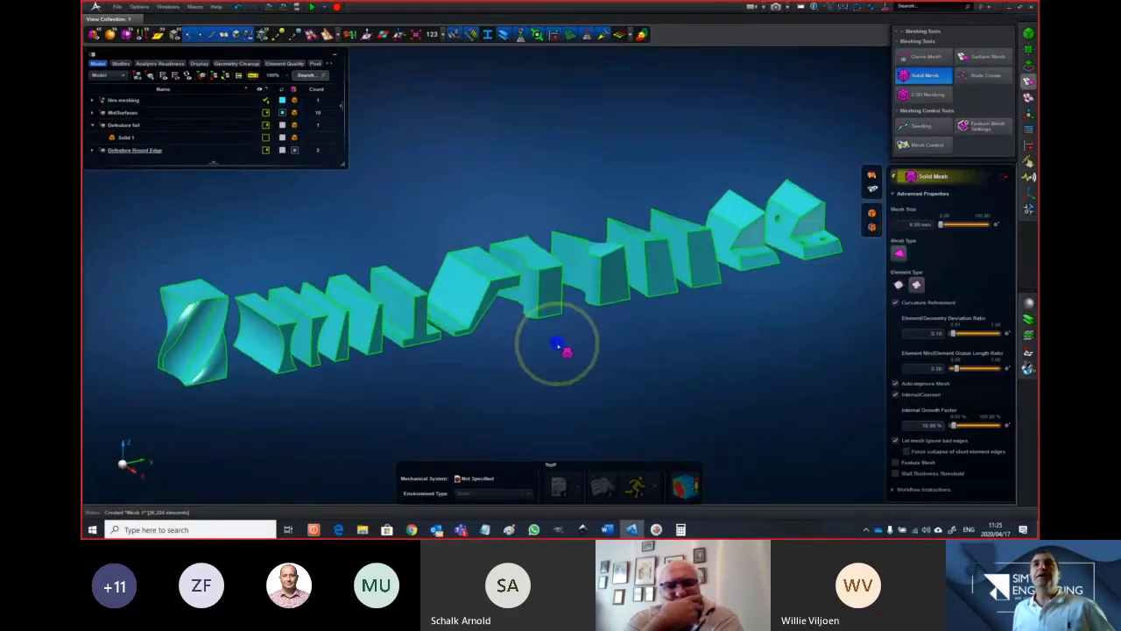
pyautogui.click(1004, 176)
pyautogui.moveTo(664, 345); pyautogui.dragTo(661, 345, button='middle')
pyautogui.moveTo(611, 379)
pyautogui.mouseDown(button='middle')
pyautogui.moveTo(601, 358)
pyautogui.moveTo(636, 343)
pyautogui.moveTo(610, 368)
pyautogui.moveTo(622, 369)
pyautogui.mouseUp(button='middle')
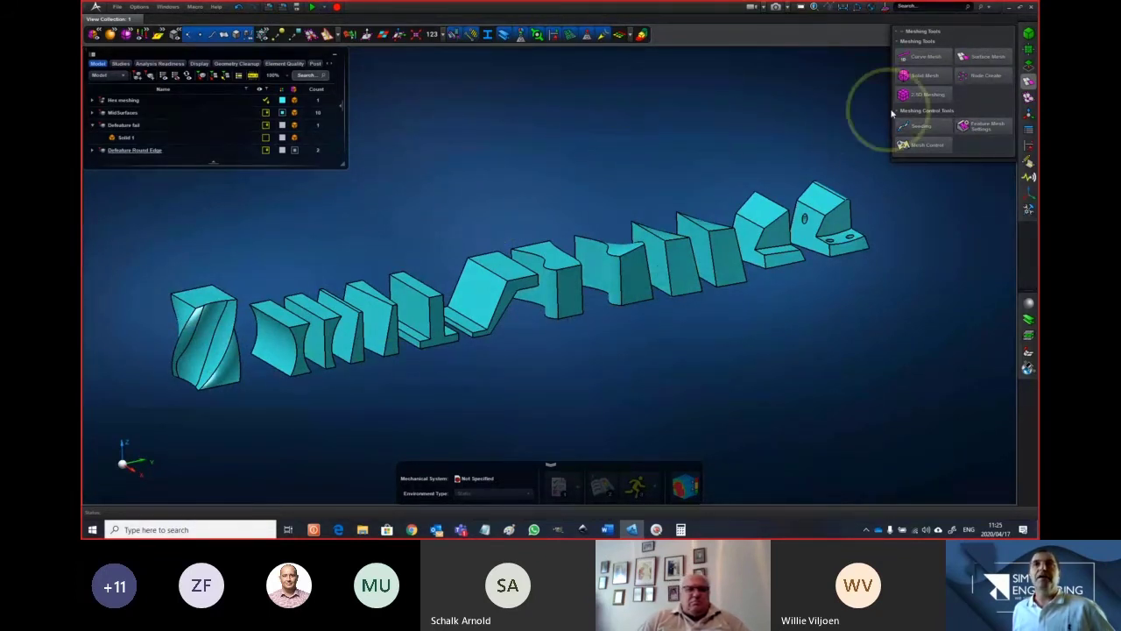
# Turn on the 2.5D meshability colouring for the Hex meshing solids and inspect the bracket with holes at the row's end
pyautogui.click(934, 93)
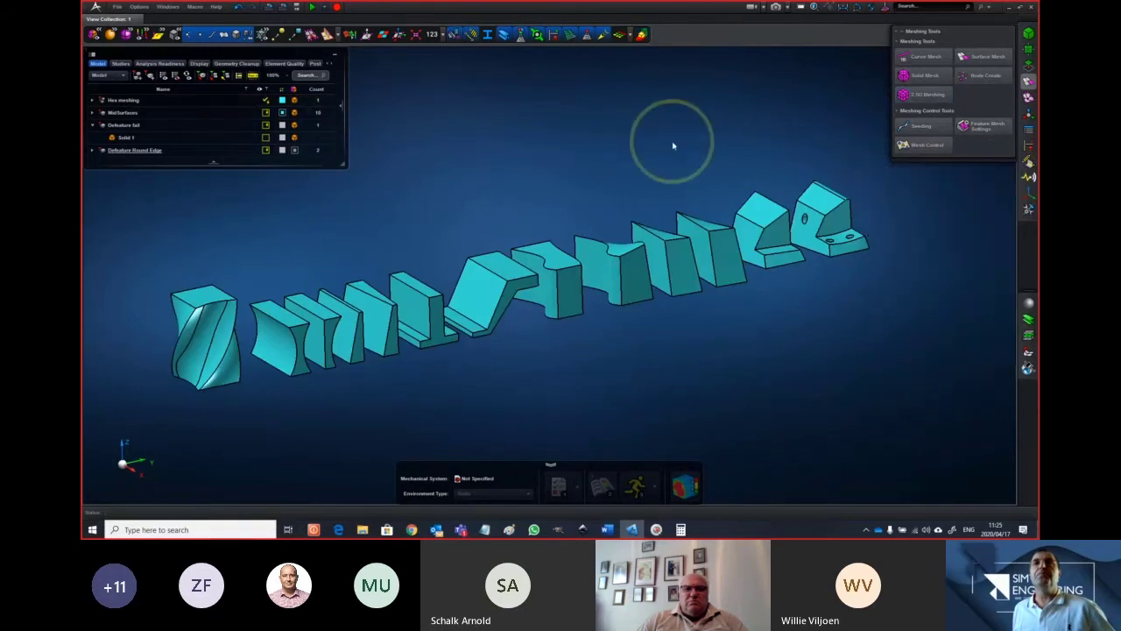
pyautogui.click(642, 35)
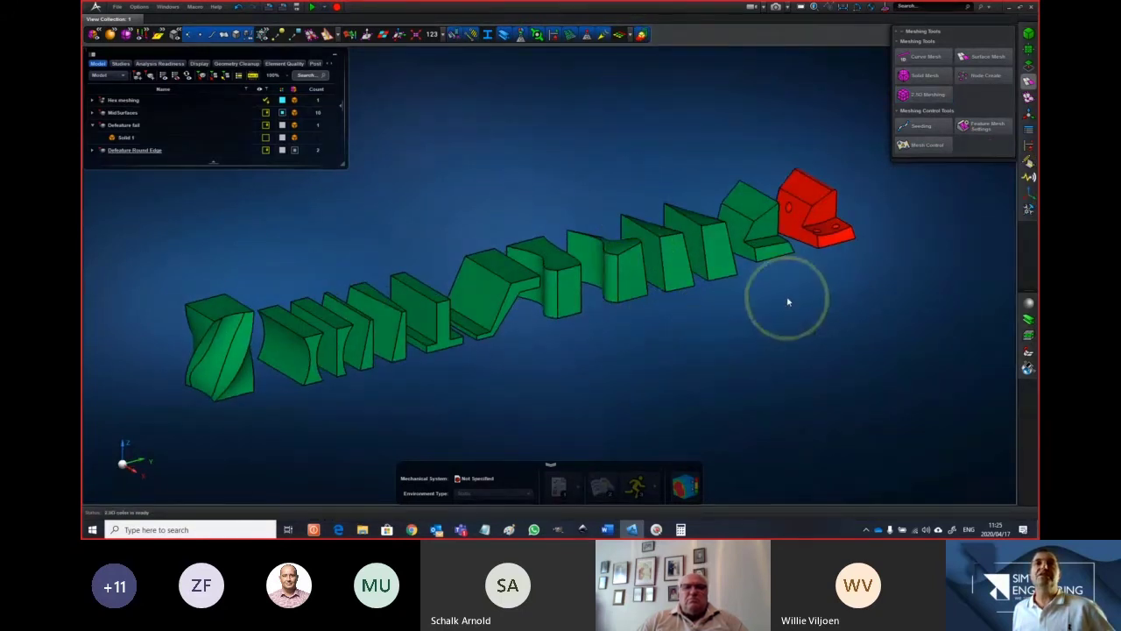
pyautogui.moveTo(755, 312); pyautogui.dragTo(771, 274, button='middle')
pyautogui.moveTo(772, 283); pyautogui.dragTo(774, 279, button='middle')
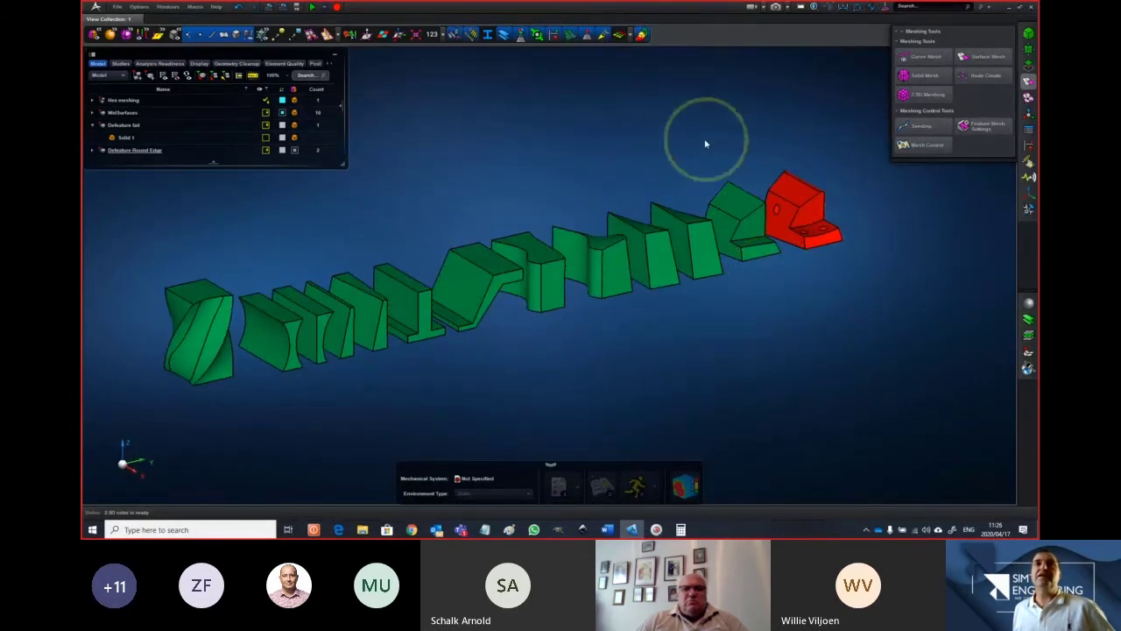
pyautogui.moveTo(706, 144); pyautogui.dragTo(558, 158, button='right')
pyautogui.scroll(3, 610, 220)
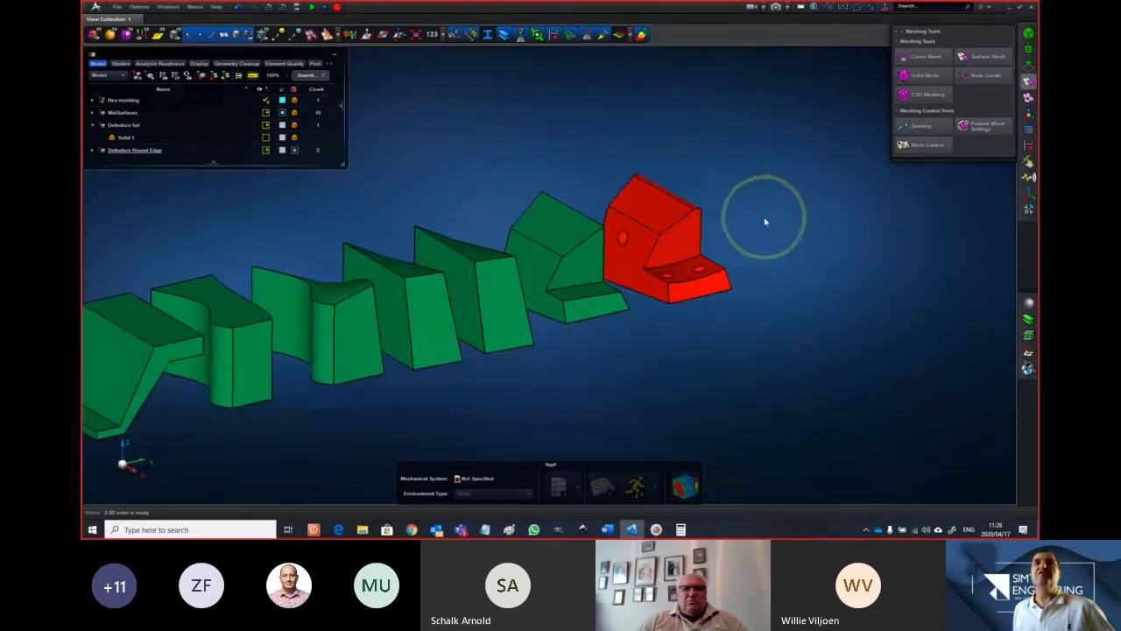
# Examine the holes, rounded top edge and curved step of the red bracket at the row's end
pyautogui.scroll(5, 763, 224)
pyautogui.moveTo(740, 241); pyautogui.dragTo(763, 236, button='middle')
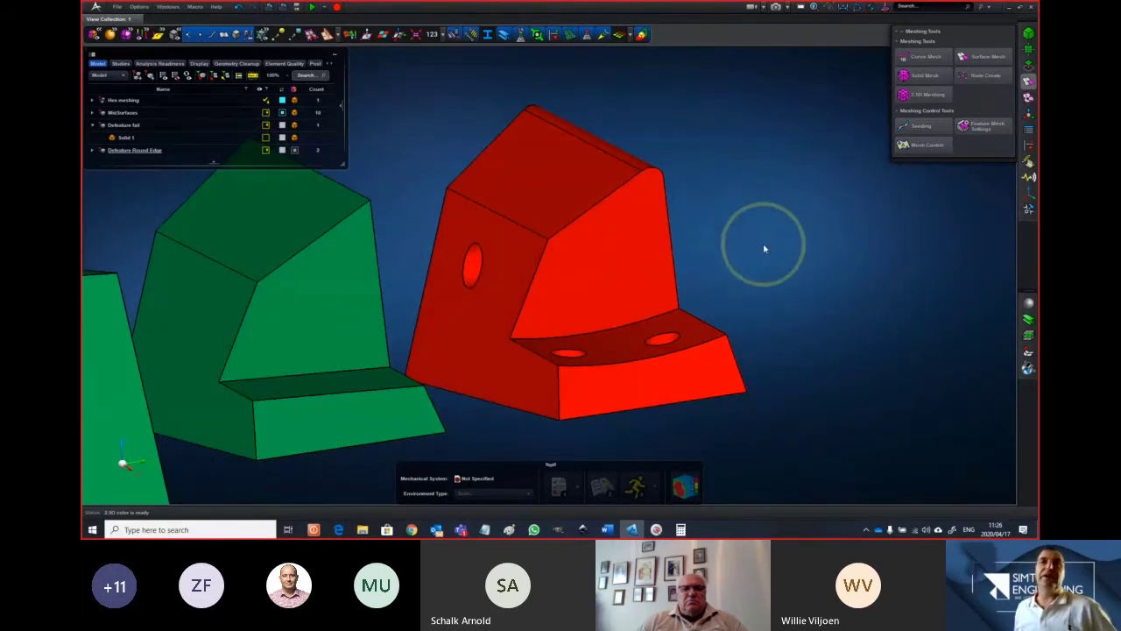
pyautogui.moveTo(764, 248); pyautogui.dragTo(811, 198, button='middle')
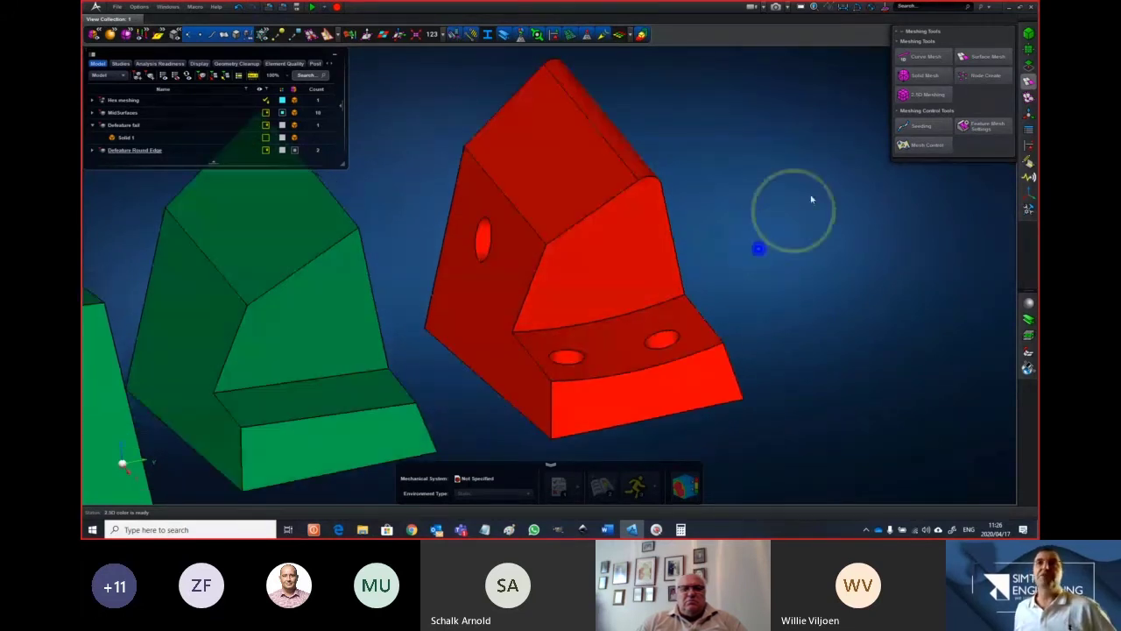
pyautogui.moveTo(773, 289)
pyautogui.mouseDown(button='middle')
pyautogui.moveTo(736, 278)
pyautogui.moveTo(692, 289)
pyautogui.moveTo(759, 292)
pyautogui.moveTo(634, 358)
pyautogui.moveTo(646, 375)
pyautogui.moveTo(639, 338)
pyautogui.moveTo(622, 328)
pyautogui.moveTo(631, 312)
pyautogui.moveTo(540, 306)
pyautogui.moveTo(605, 295)
pyautogui.moveTo(656, 303)
pyautogui.moveTo(590, 308)
pyautogui.moveTo(769, 303)
pyautogui.mouseUp(button='middle')
pyautogui.click(663, 300)
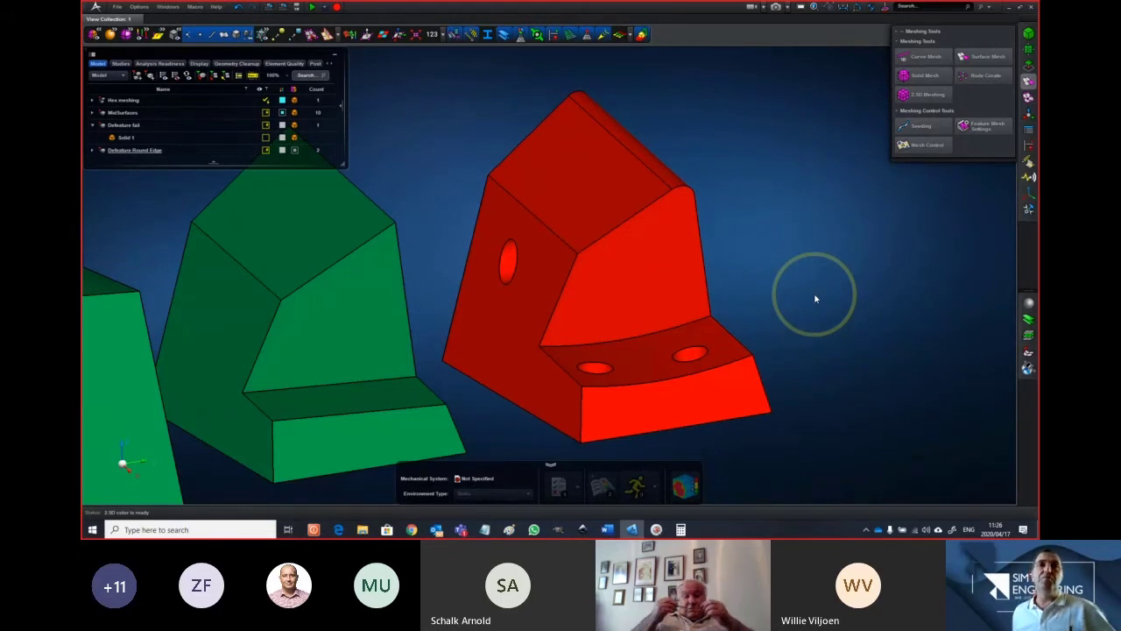
pyautogui.scroll(-3, 814, 295)
pyautogui.moveTo(744, 376); pyautogui.dragTo(796, 337, button='middle')
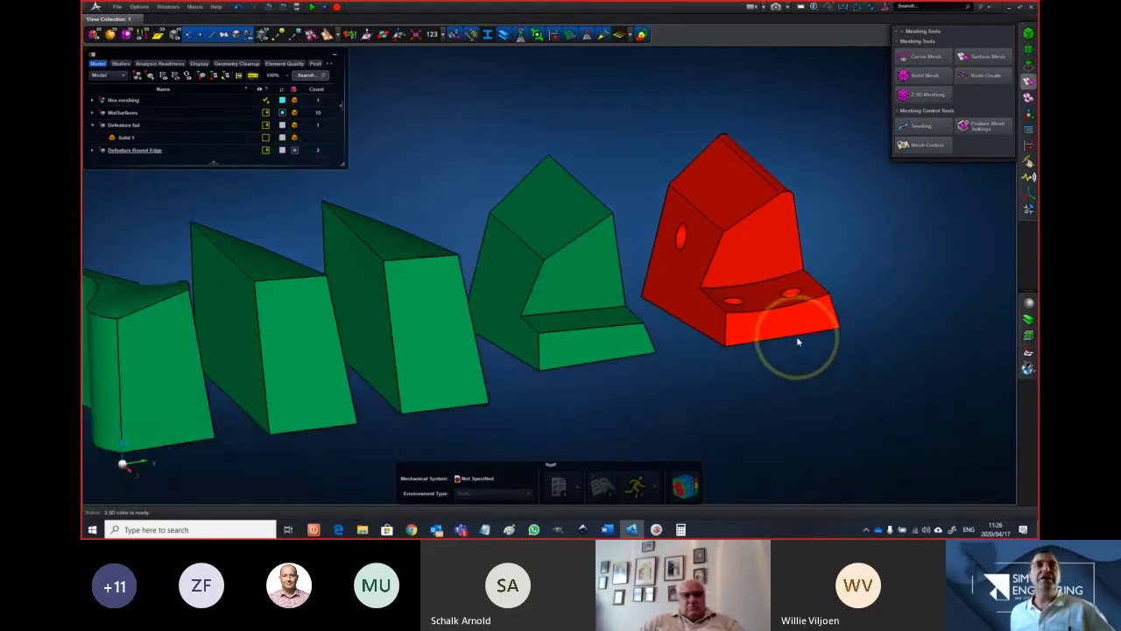
# Split the side face of the wedge solid next to the plain bracket with a diagonal line between two points on its opposite edges
pyautogui.click(1025, 64)
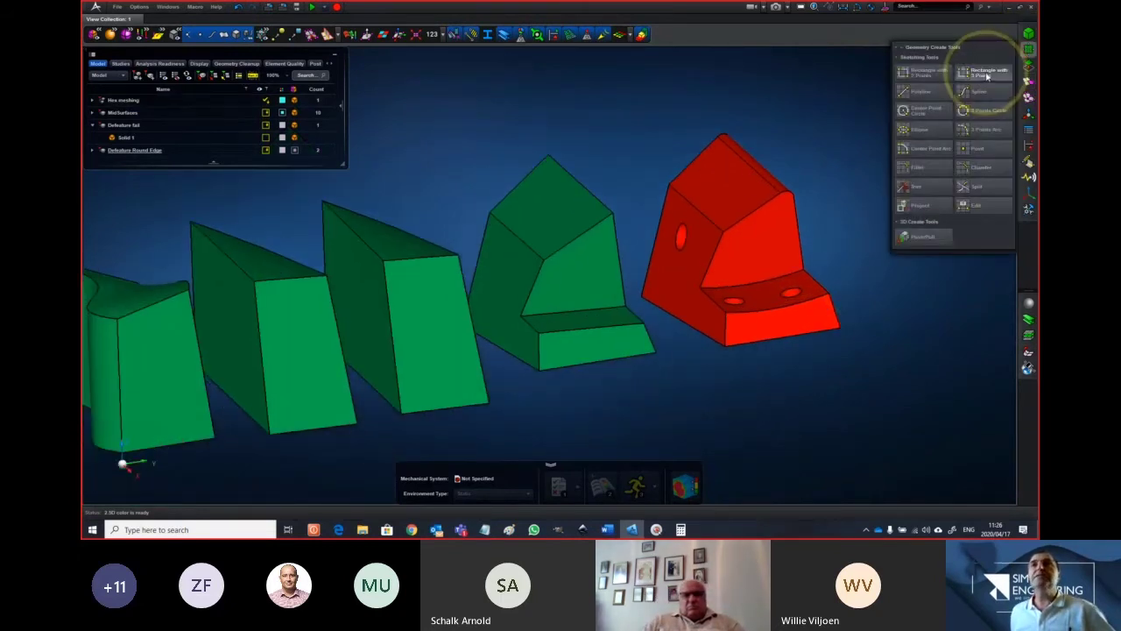
pyautogui.click(985, 72)
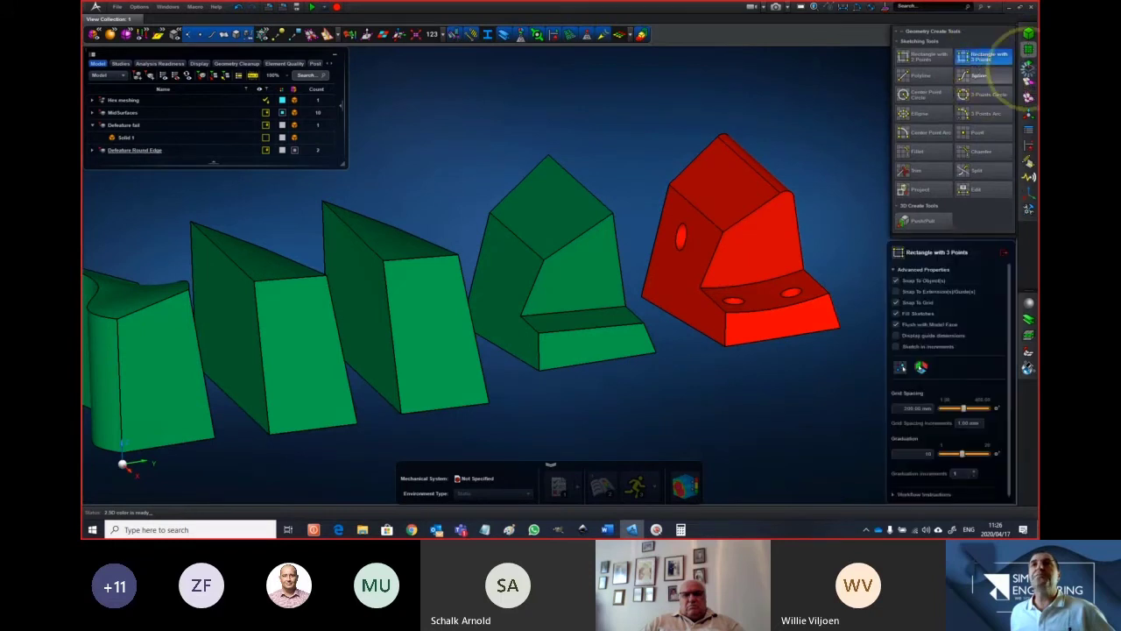
pyautogui.click(1030, 66)
pyautogui.click(985, 56)
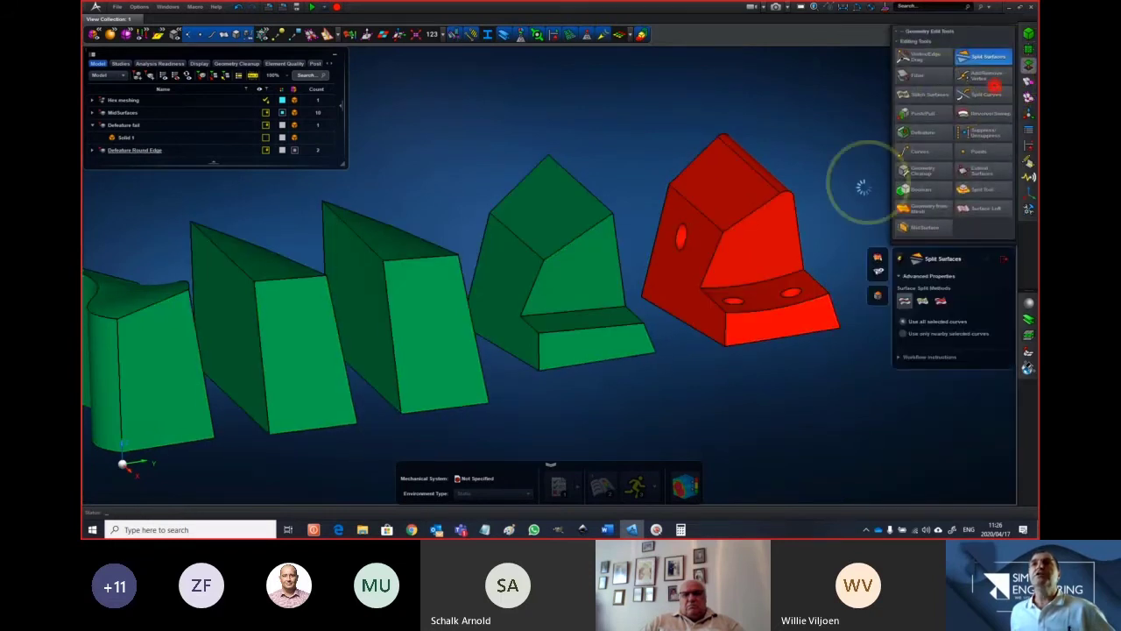
pyautogui.click(368, 315)
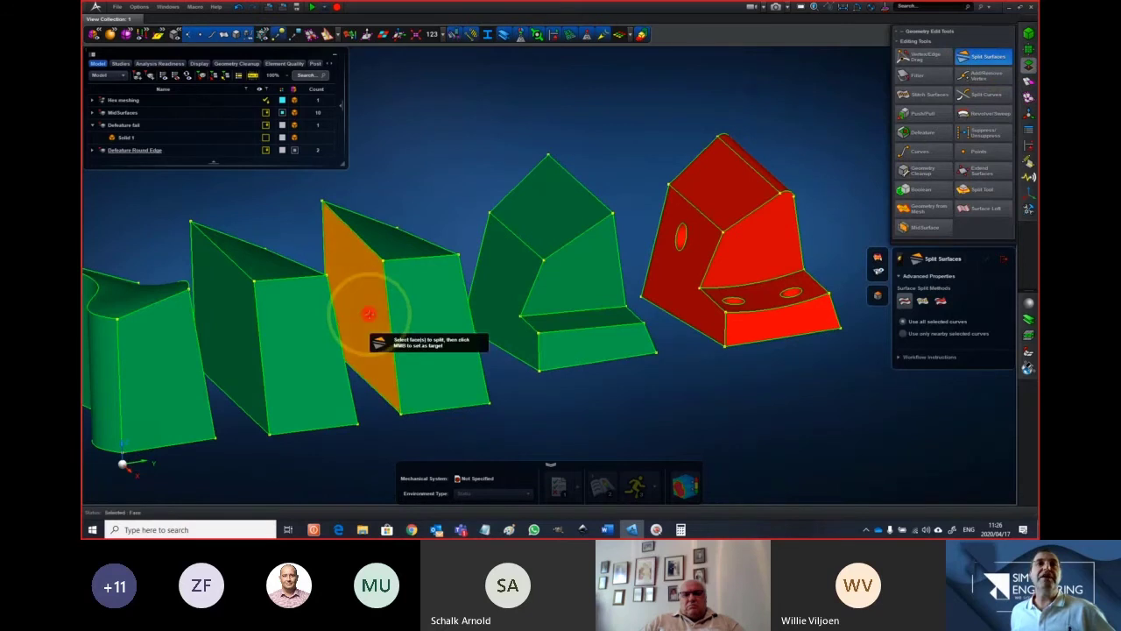
pyautogui.click(922, 301)
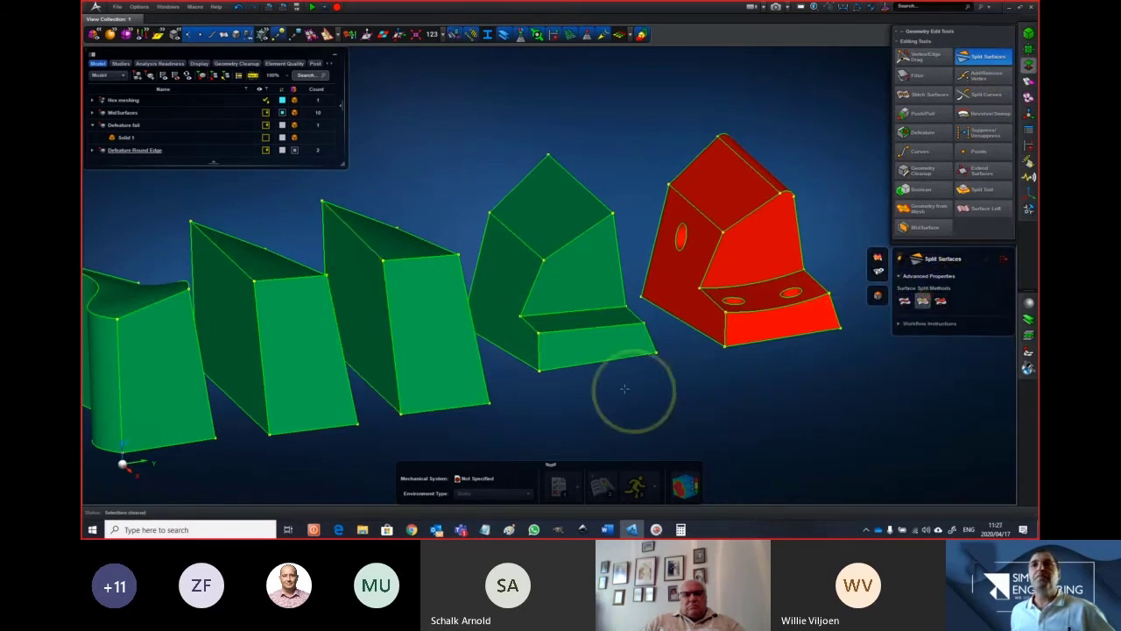
pyautogui.click(327, 255)
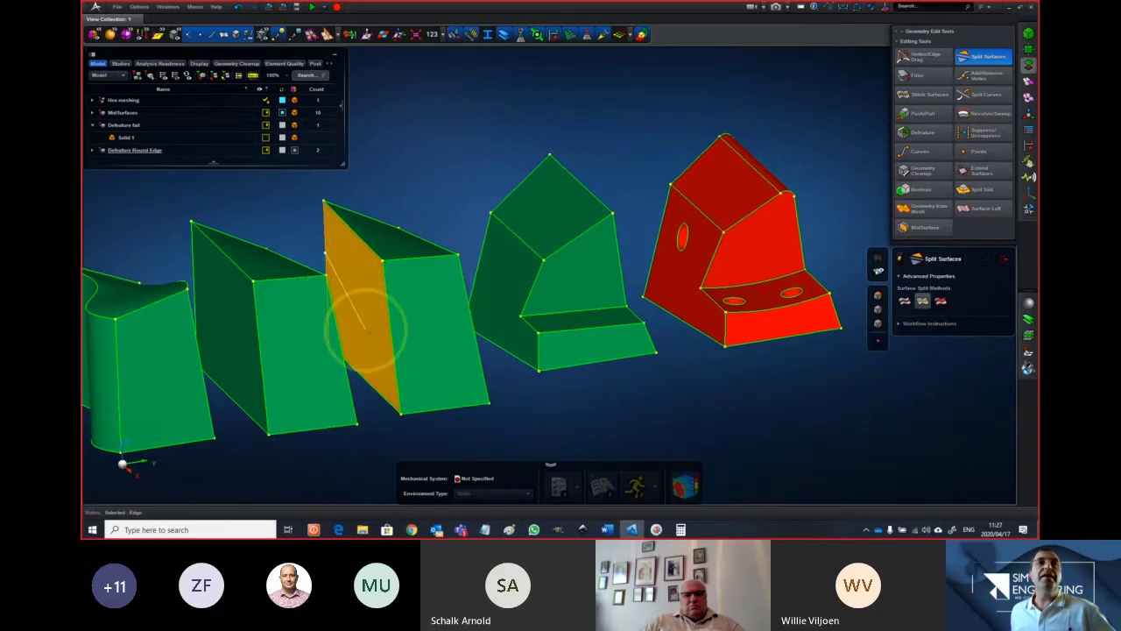
pyautogui.click(393, 341)
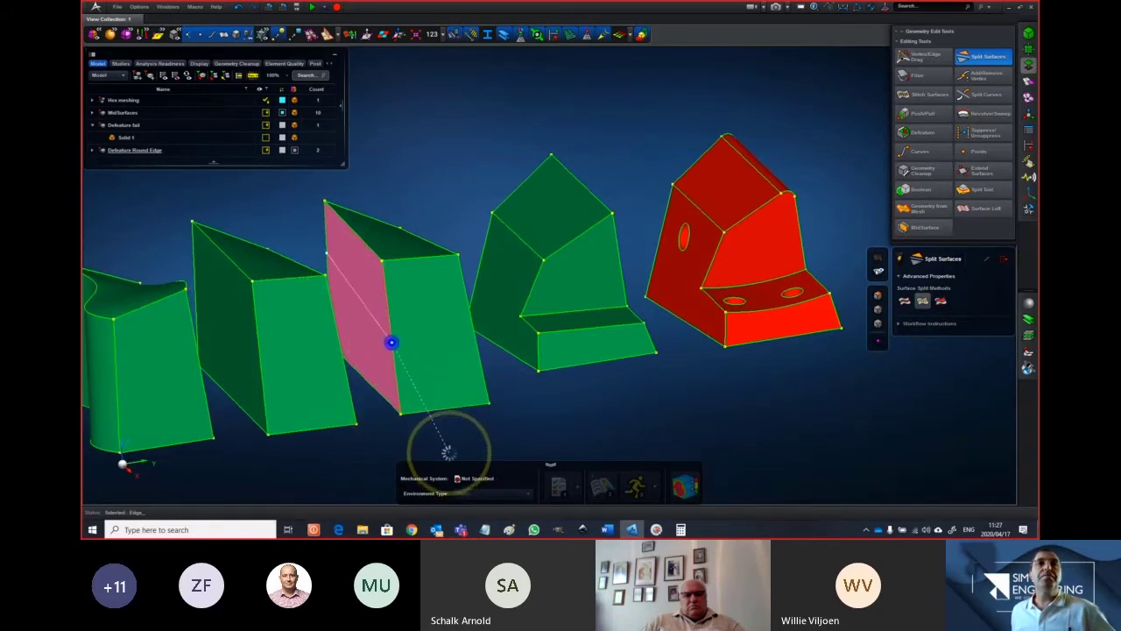
pyautogui.middleClick(448, 450)
# Examine the diagonal split on the wedge's side face and the meshability colouring of the neighbouring solids
pyautogui.moveTo(453, 446)
pyautogui.mouseDown(button='middle')
pyautogui.moveTo(431, 439)
pyautogui.moveTo(445, 437)
pyautogui.mouseUp(button='middle')
pyautogui.scroll(4, 382, 343)
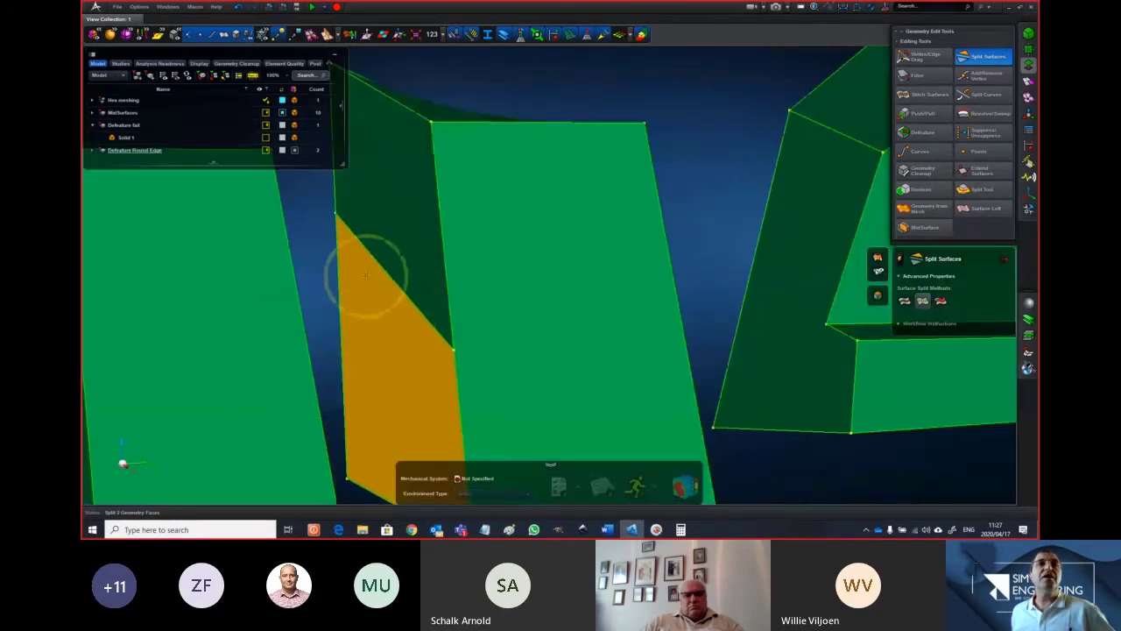
pyautogui.scroll(-3, 369, 251)
pyautogui.moveTo(373, 258); pyautogui.dragTo(360, 267, button='middle')
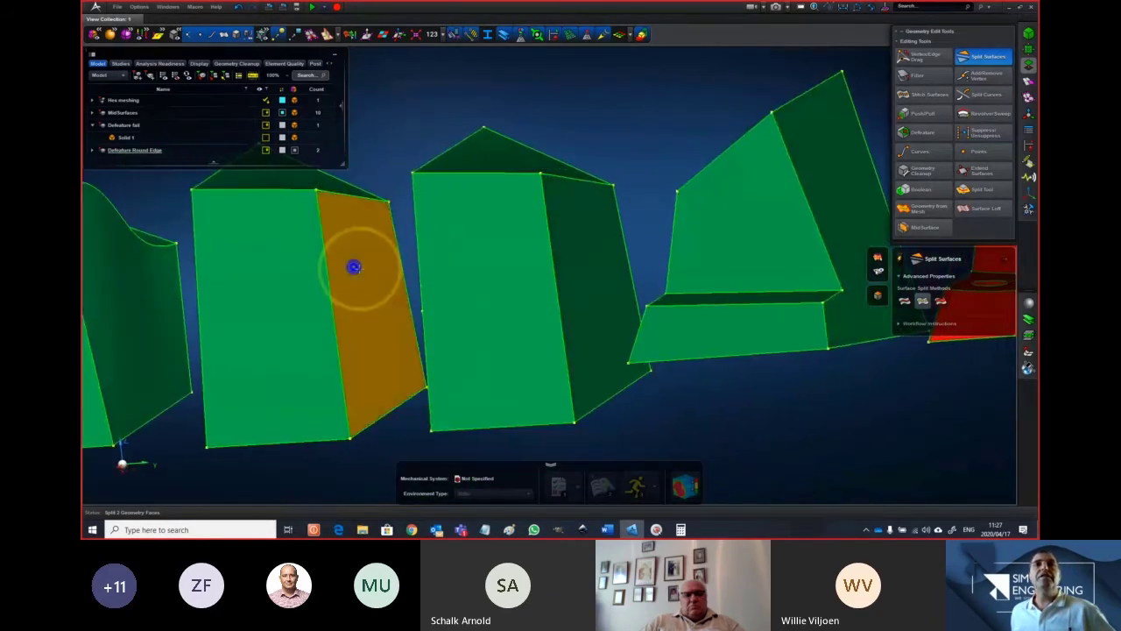
pyautogui.scroll(-3, 483, 303)
pyautogui.moveTo(482, 303); pyautogui.dragTo(502, 302, button='middle')
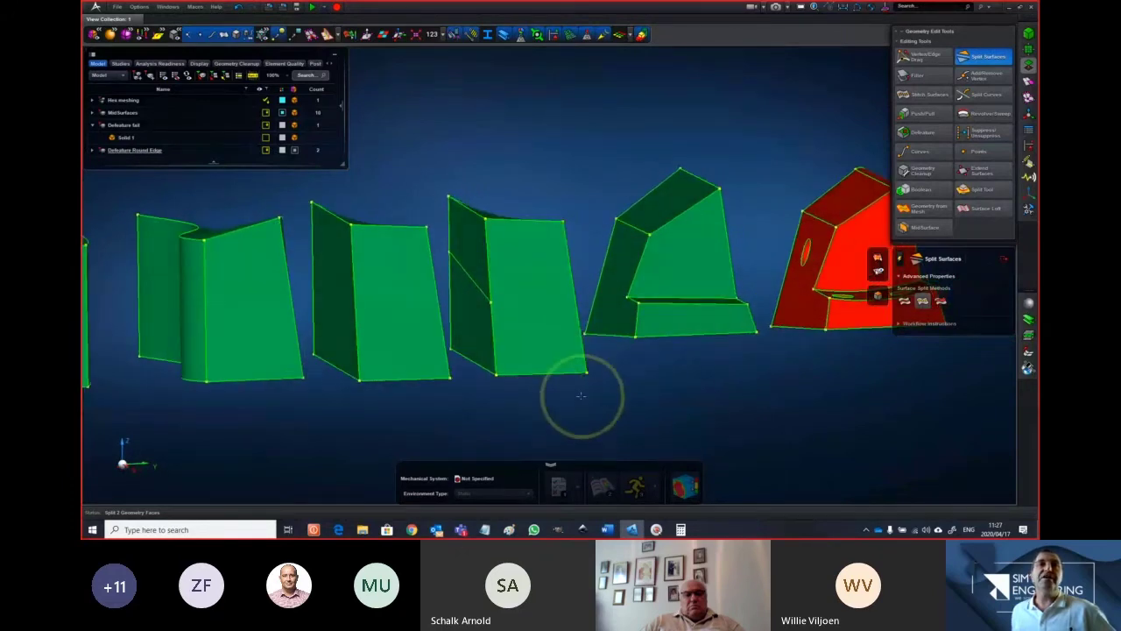
pyautogui.moveTo(581, 395); pyautogui.dragTo(490, 385, button='middle')
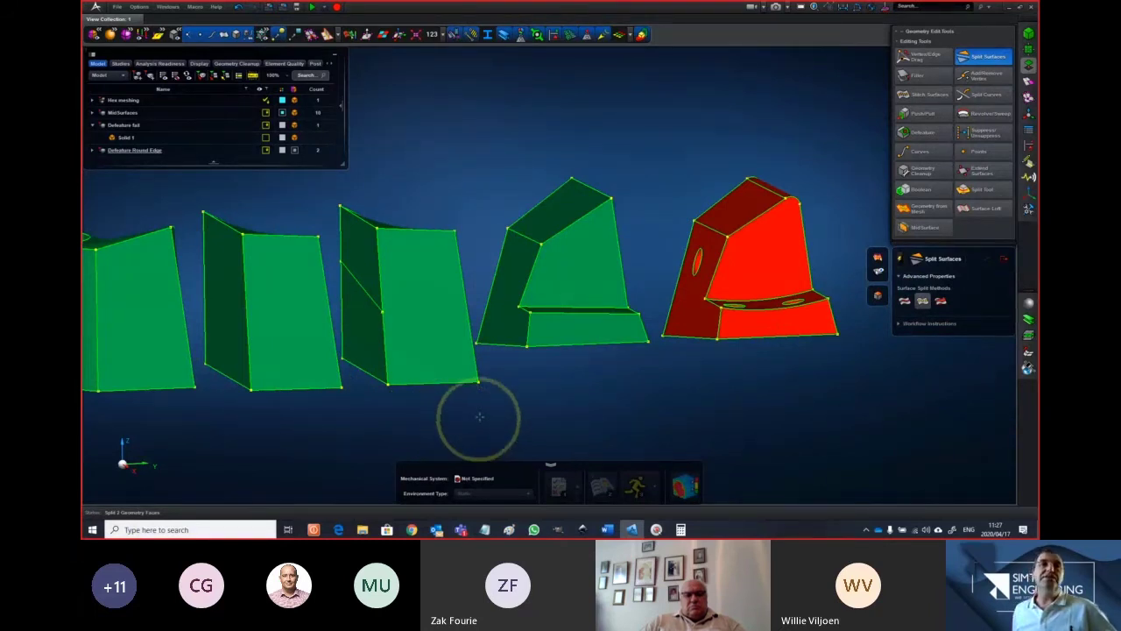
pyautogui.moveTo(476, 413)
pyautogui.mouseDown(button='middle')
pyautogui.moveTo(459, 408)
pyautogui.moveTo(479, 416)
pyautogui.mouseUp(button='middle')
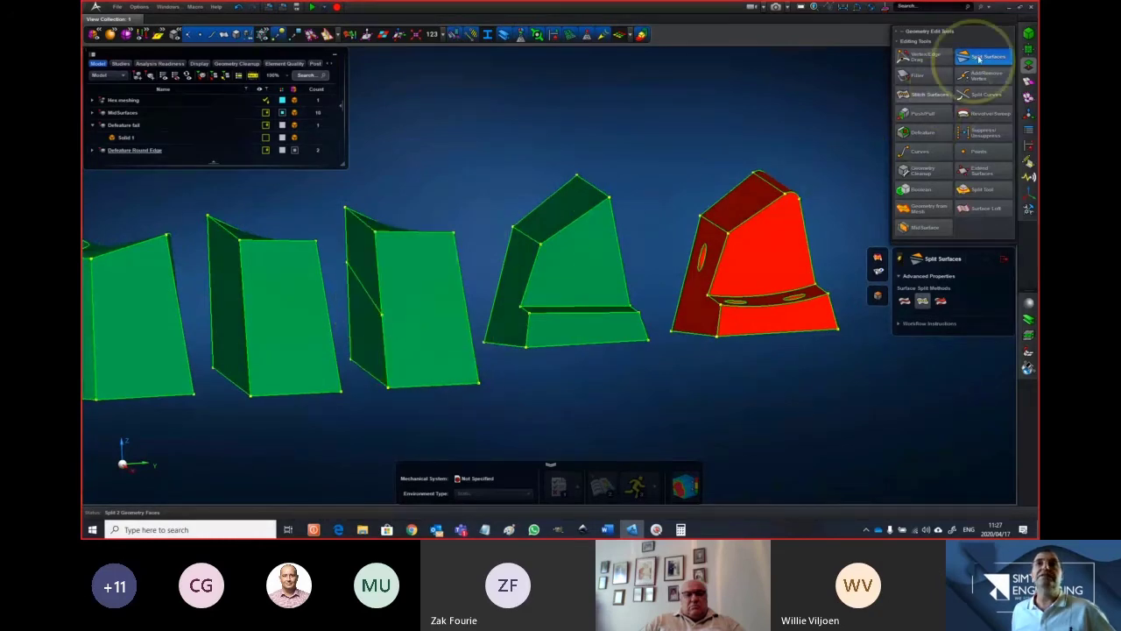
# Start the Split Tool for the bracket with holes and switch its Split Behavior to the other option
pyautogui.click(924, 57)
pyautogui.scroll(3, 725, 352)
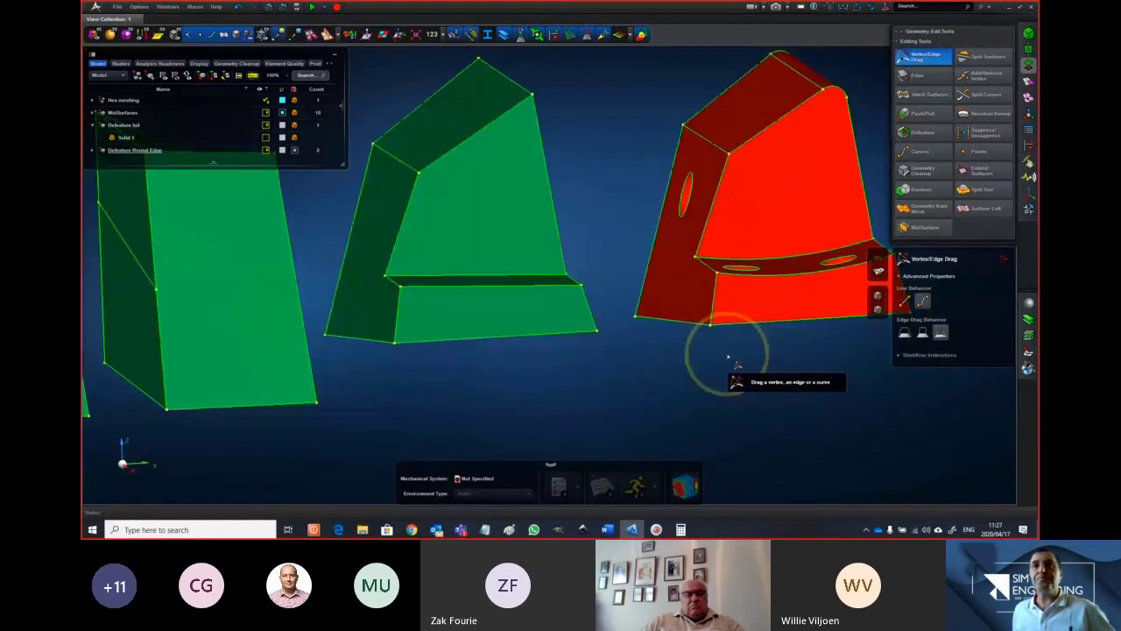
pyautogui.moveTo(726, 355); pyautogui.dragTo(613, 409, button='right')
pyautogui.moveTo(613, 409); pyautogui.dragTo(627, 410, button='middle')
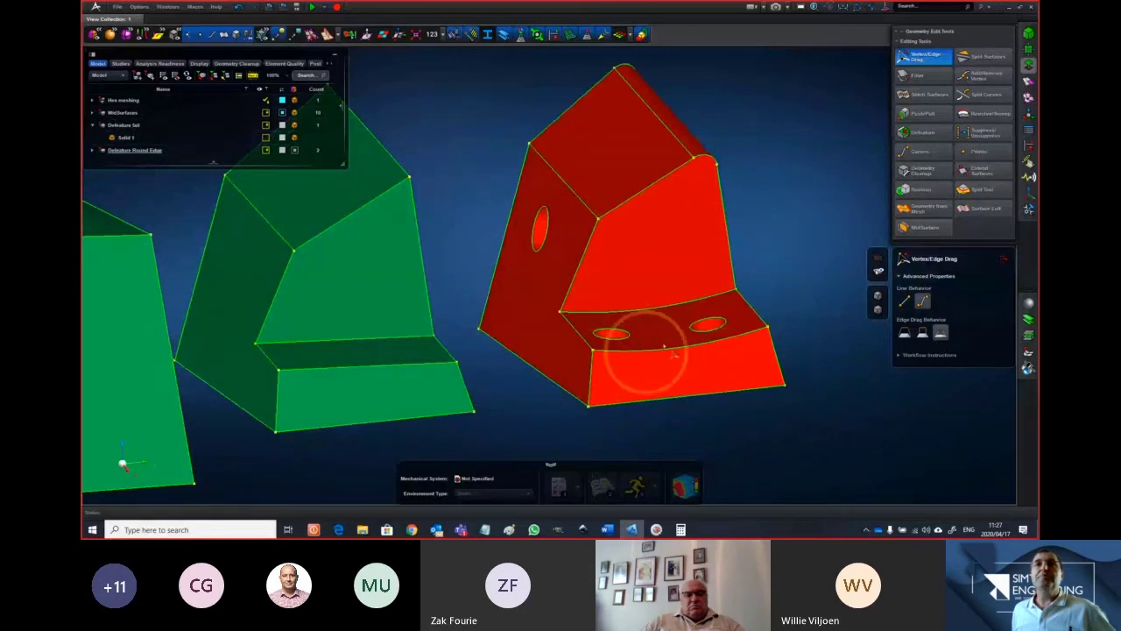
pyautogui.click(975, 189)
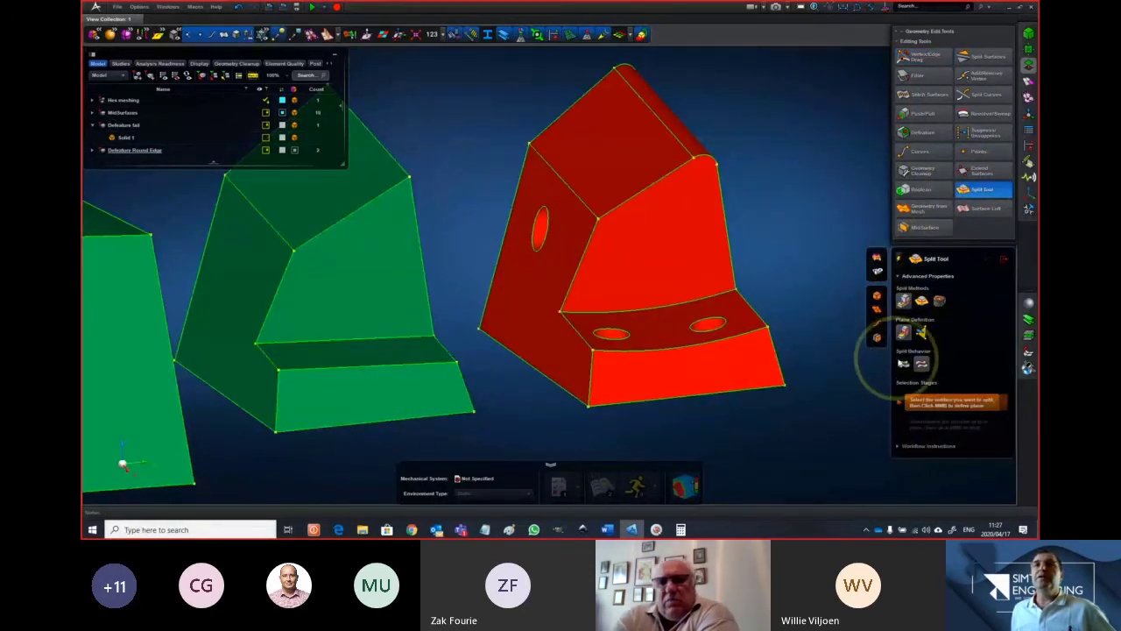
pyautogui.click(903, 363)
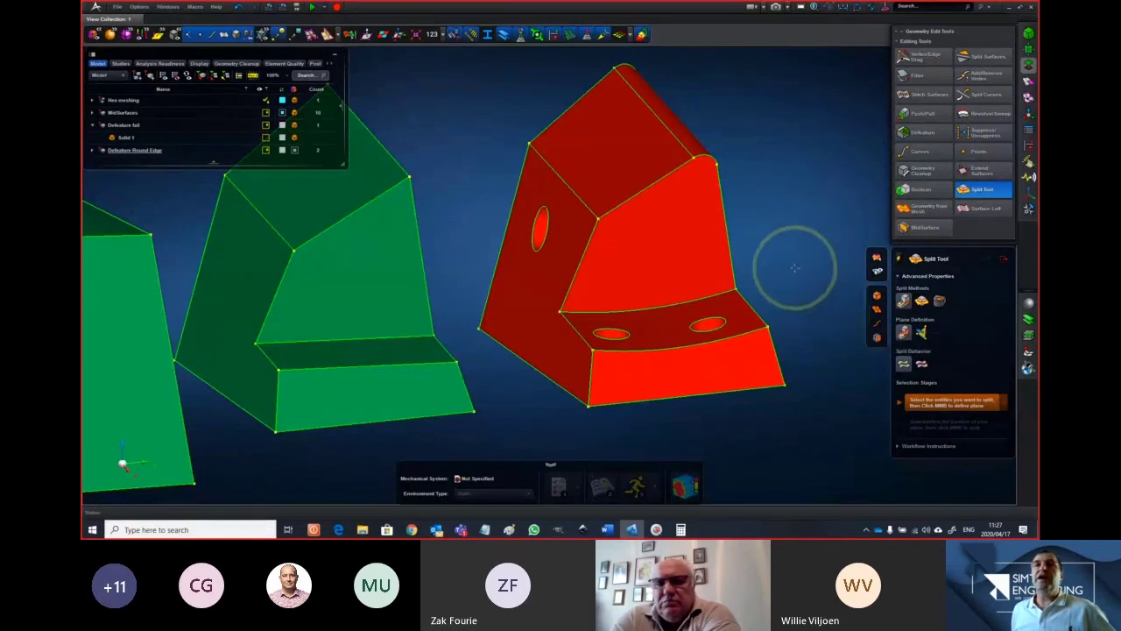
# Try to split the bracket with holes by a plane and undo the body split
pyautogui.moveTo(791, 260); pyautogui.dragTo(683, 262, button='middle')
pyautogui.click(663, 261)
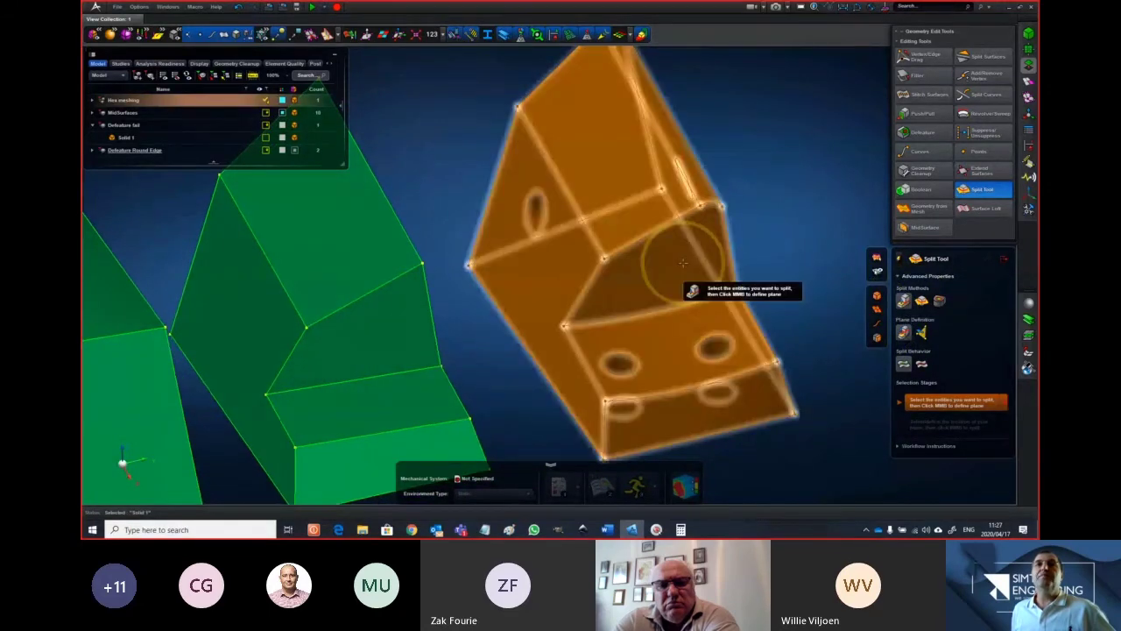
pyautogui.middleClick(683, 262)
pyautogui.moveTo(796, 240)
pyautogui.mouseDown(button='middle')
pyautogui.moveTo(811, 223)
pyautogui.moveTo(727, 225)
pyautogui.moveTo(818, 219)
pyautogui.moveTo(724, 233)
pyautogui.moveTo(800, 234)
pyautogui.mouseUp(button='middle')
pyautogui.middleClick(790, 224)
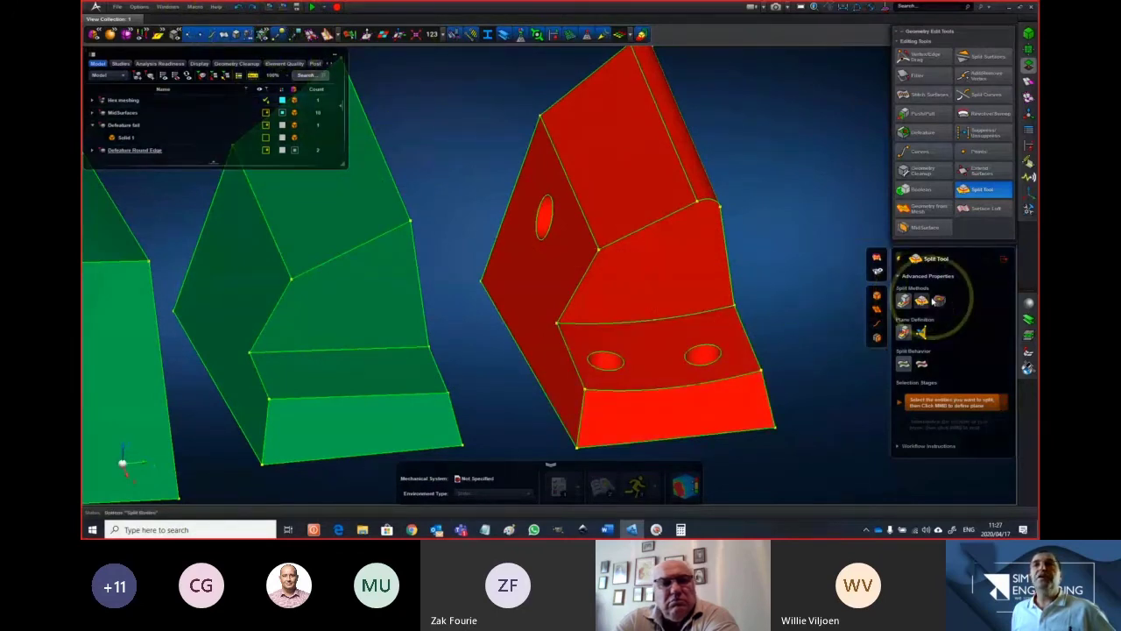
# Split the bracket with holes using its curved step face, the one containing two holes, as the tool surface
pyautogui.click(922, 301)
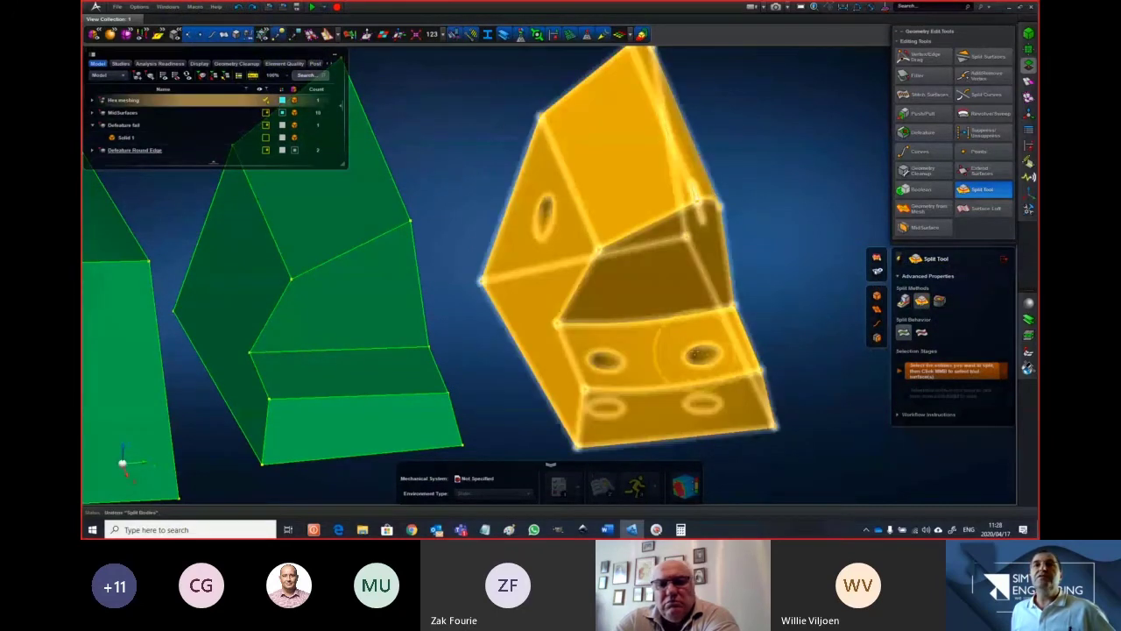
pyautogui.click(708, 337)
pyautogui.middleClick(783, 315)
pyautogui.click(670, 339)
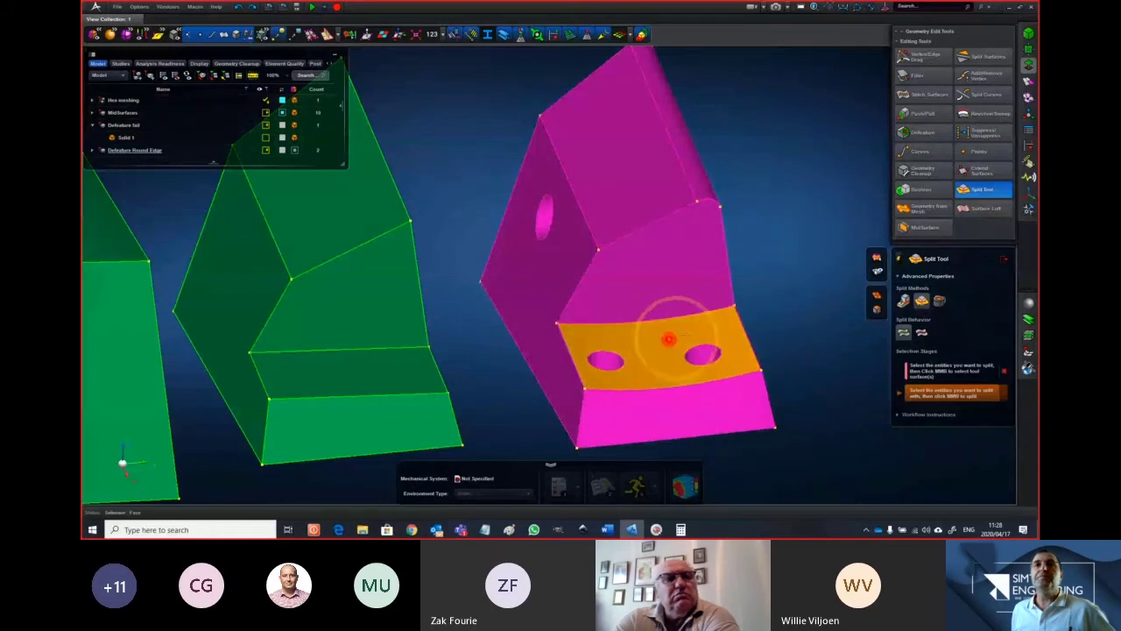
pyautogui.middleClick(782, 293)
# Split the bracket's upper body with a horizontal plane placed at the corner vertex where the sloped top face meets the face with the hole
pyautogui.moveTo(782, 294); pyautogui.dragTo(720, 298, button='middle')
pyautogui.click(904, 299)
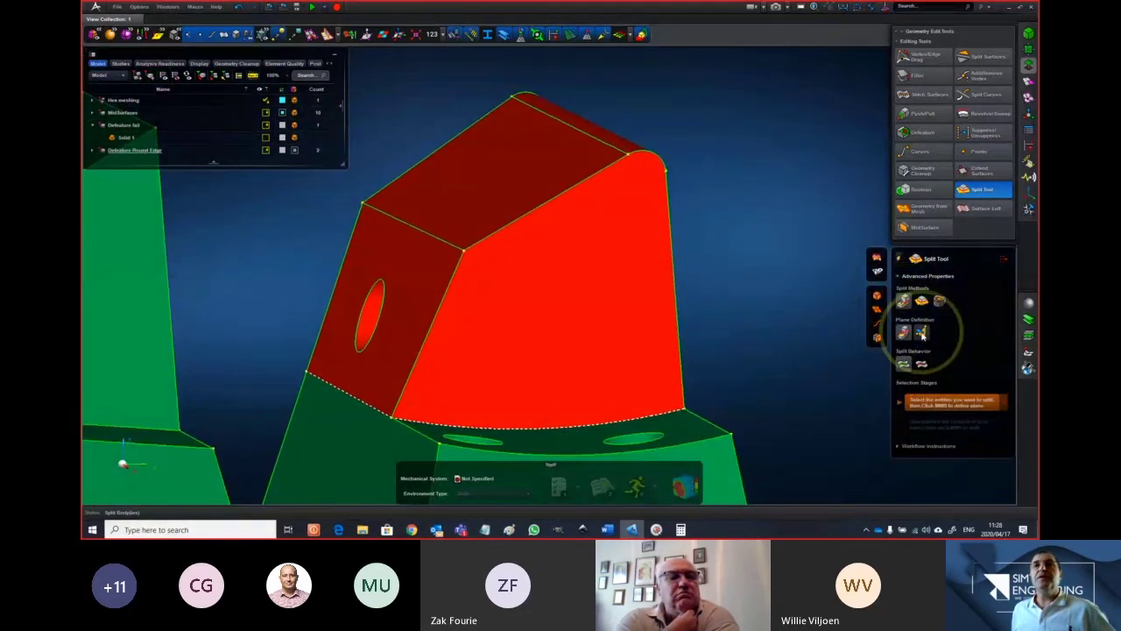
pyautogui.click(601, 275)
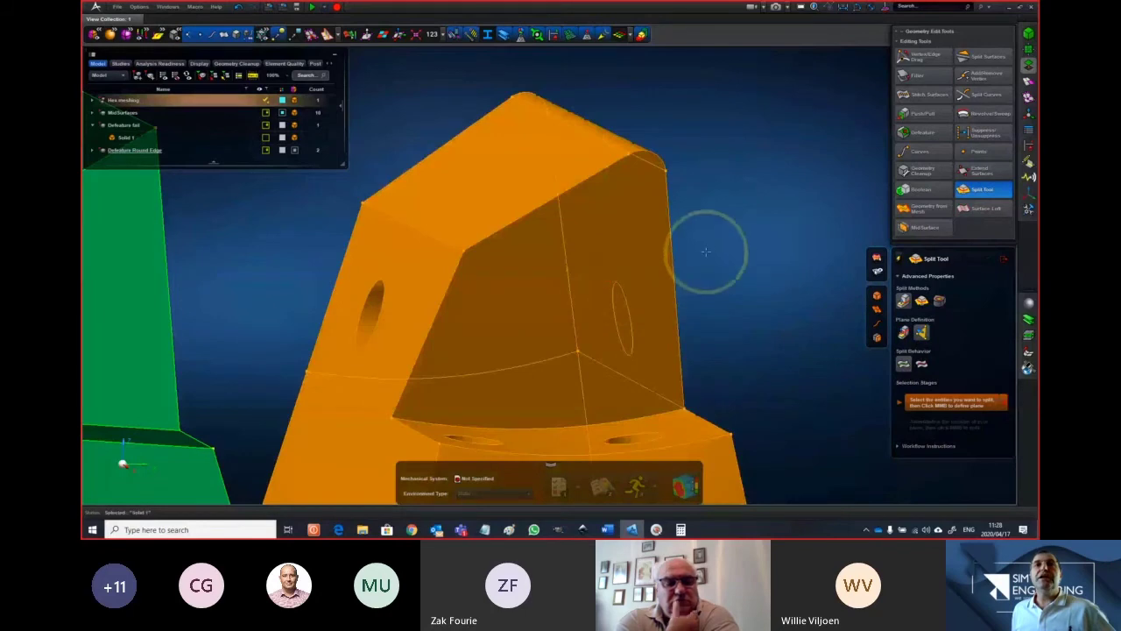
pyautogui.middleClick(403, 201)
pyautogui.click(361, 201)
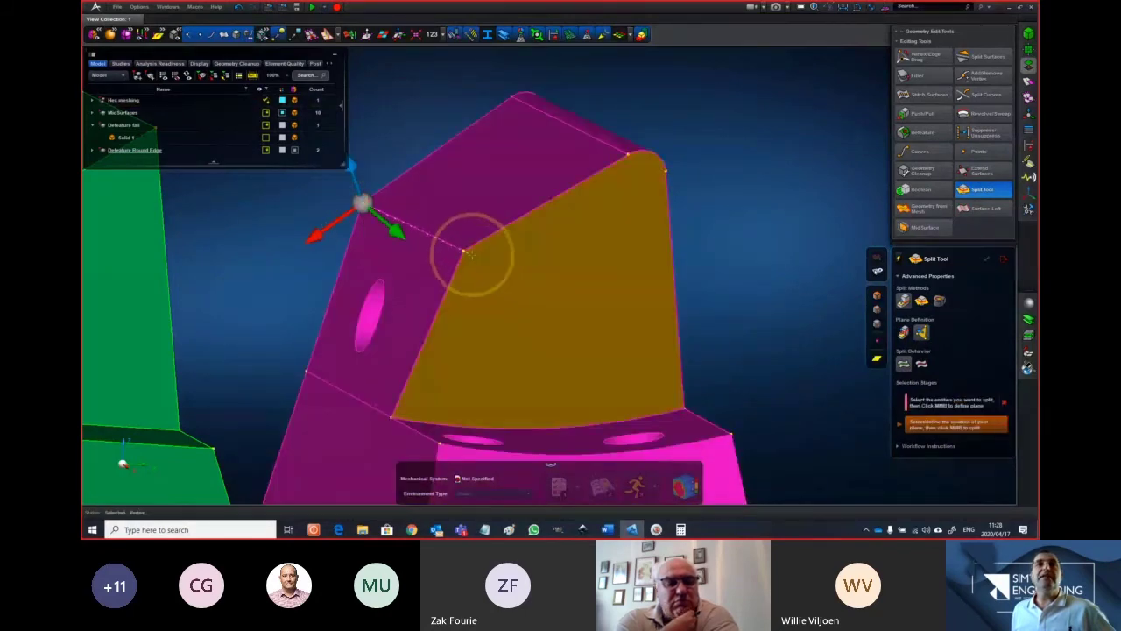
pyautogui.moveTo(653, 228); pyautogui.dragTo(734, 239, button='middle')
pyautogui.middleClick(734, 243)
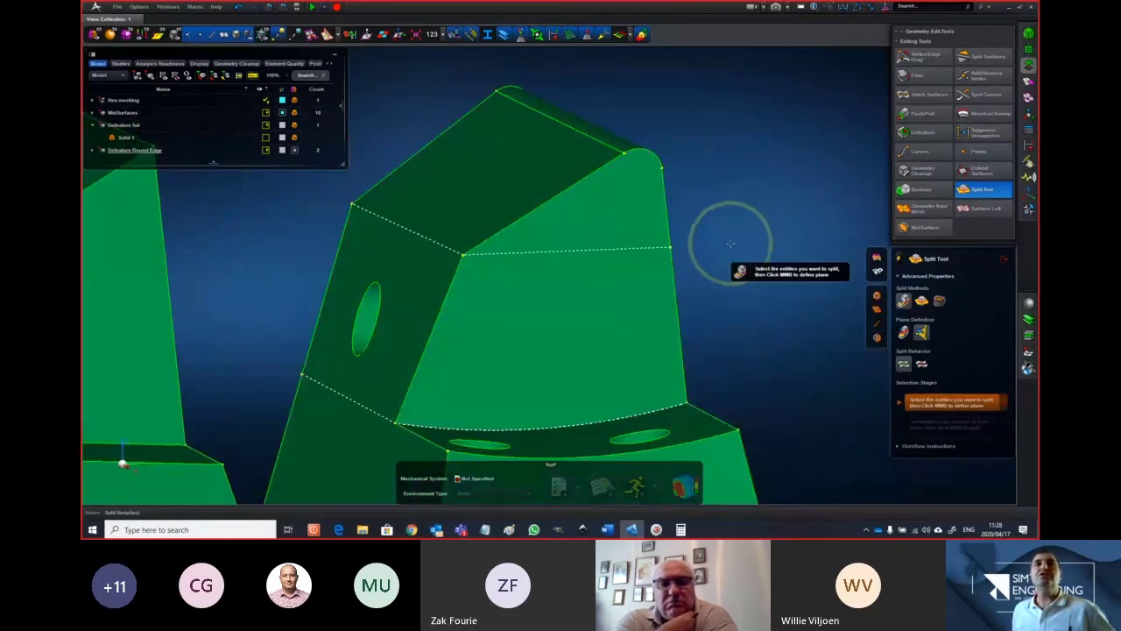
# Create a 2.5D hex mesh with a 10 mm mesh size on the whole row of green solids
pyautogui.scroll(-3, 735, 259)
pyautogui.moveTo(752, 262); pyautogui.dragTo(726, 172, button='right')
pyautogui.moveTo(734, 200)
pyautogui.mouseDown(button='middle')
pyautogui.moveTo(707, 201)
pyautogui.moveTo(745, 201)
pyautogui.moveTo(740, 214)
pyautogui.mouseUp(button='middle')
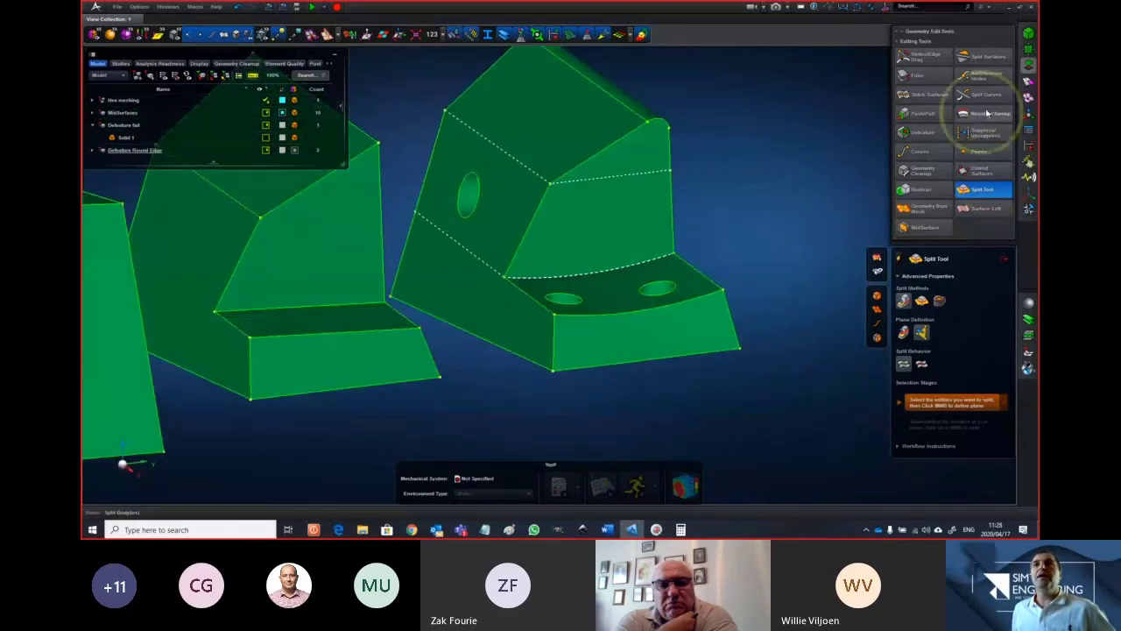
pyautogui.click(1029, 81)
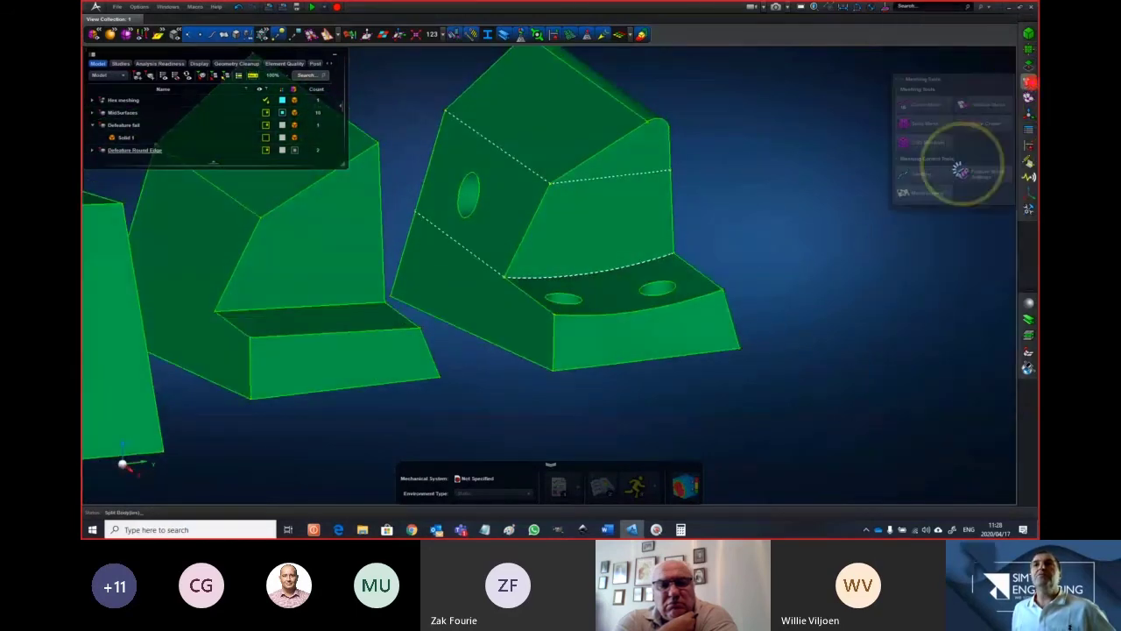
pyautogui.click(920, 142)
pyautogui.scroll(-5, 804, 280)
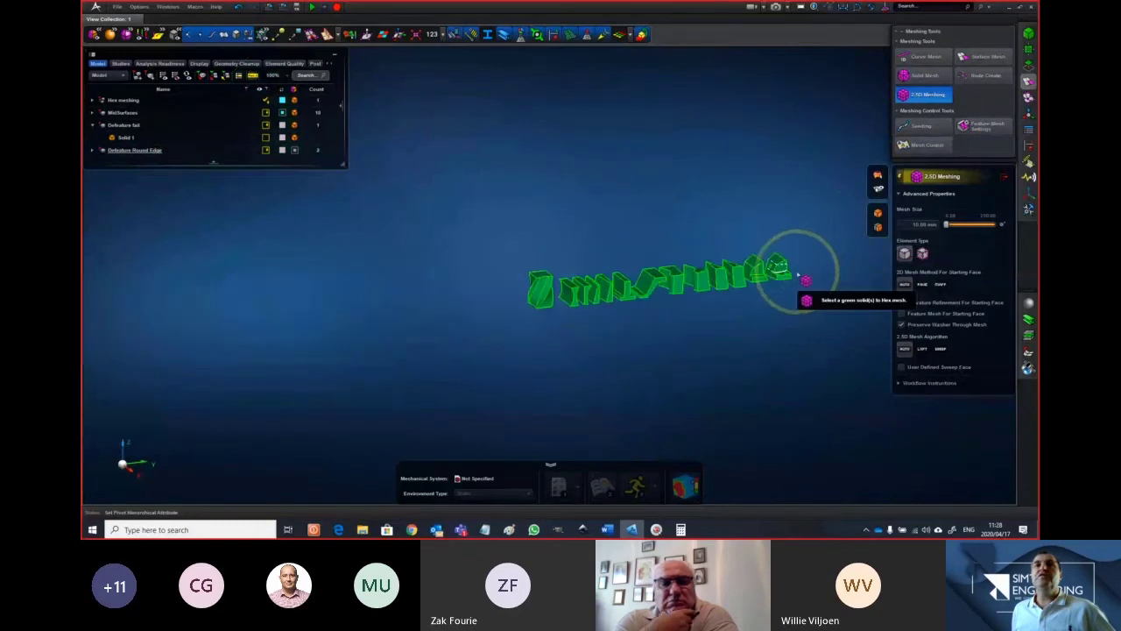
pyautogui.click(817, 352)
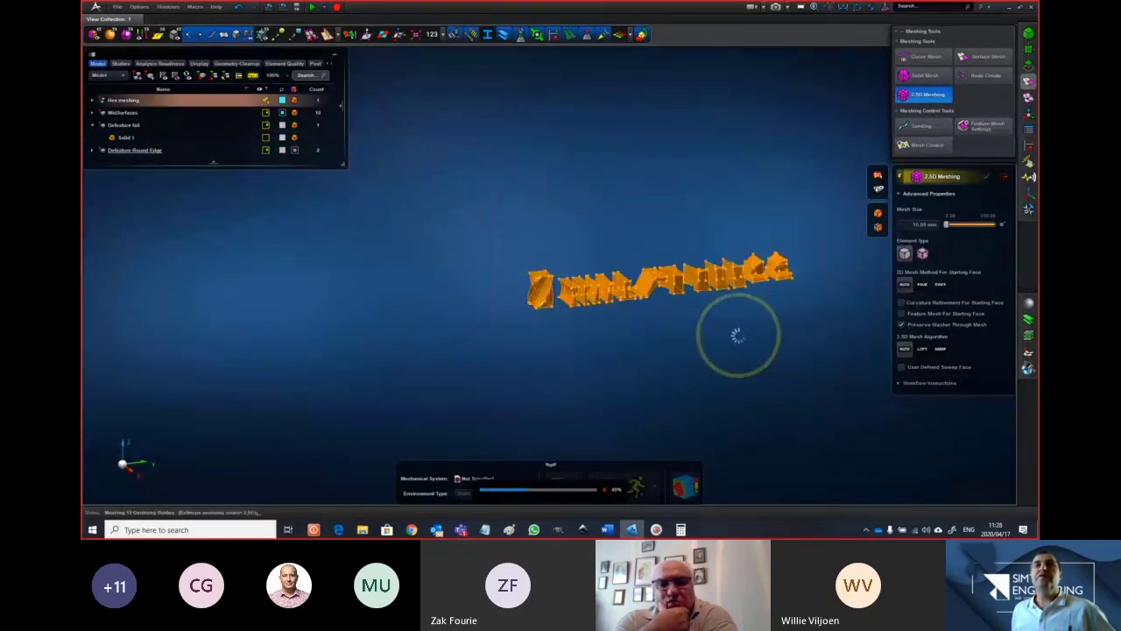
# Examine the hex mesh along the row of solids, especially on the twisted solid and the curved ones beside it
pyautogui.scroll(5, 729, 327)
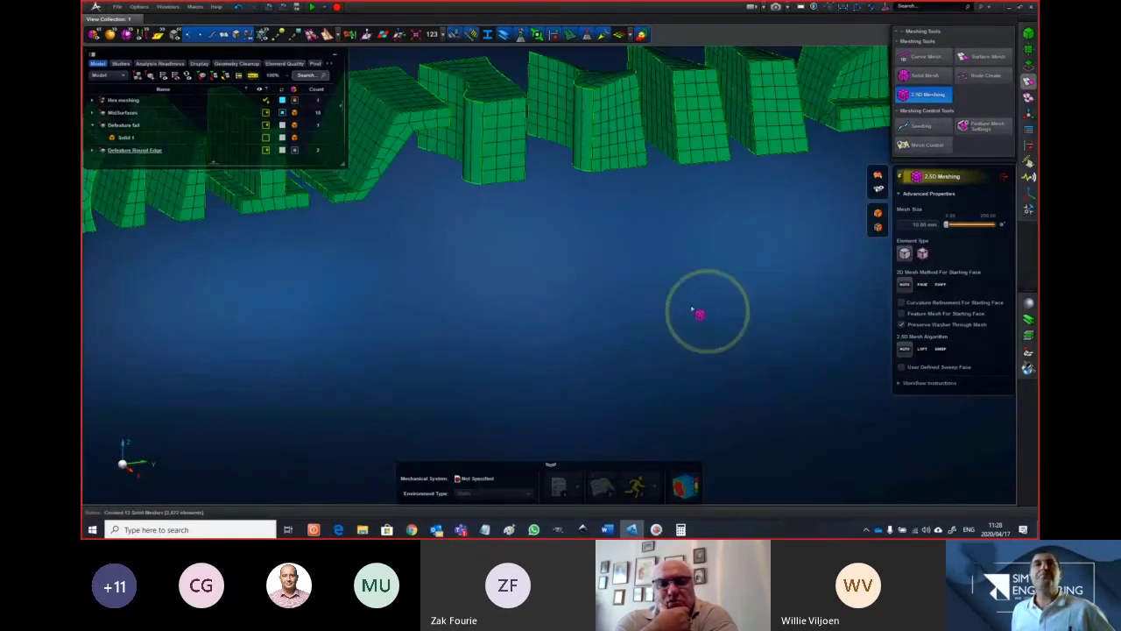
pyautogui.moveTo(399, 314); pyautogui.dragTo(779, 388, button='right')
pyautogui.scroll(-2, 587, 365)
pyautogui.moveTo(526, 359)
pyautogui.mouseDown(button='middle')
pyautogui.moveTo(533, 355)
pyautogui.moveTo(526, 366)
pyautogui.mouseUp(button='middle')
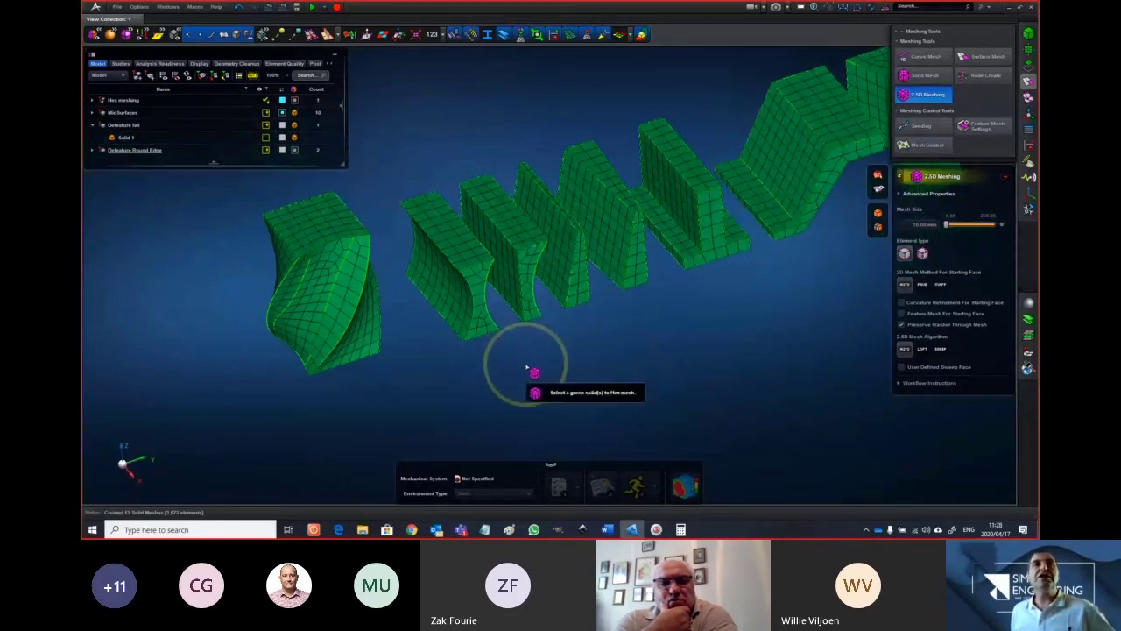
pyautogui.moveTo(441, 388)
pyautogui.mouseDown(button='right')
pyautogui.moveTo(438, 376)
pyautogui.moveTo(428, 386)
pyautogui.mouseUp(button='right')
pyautogui.moveTo(428, 386); pyautogui.dragTo(405, 356, button='middle')
pyautogui.scroll(3, 397, 373)
pyautogui.moveTo(405, 360); pyautogui.dragTo(520, 409, button='right')
pyautogui.moveTo(614, 371); pyautogui.dragTo(601, 409, button='right')
pyautogui.moveTo(601, 407); pyautogui.dragTo(605, 411, button='middle')
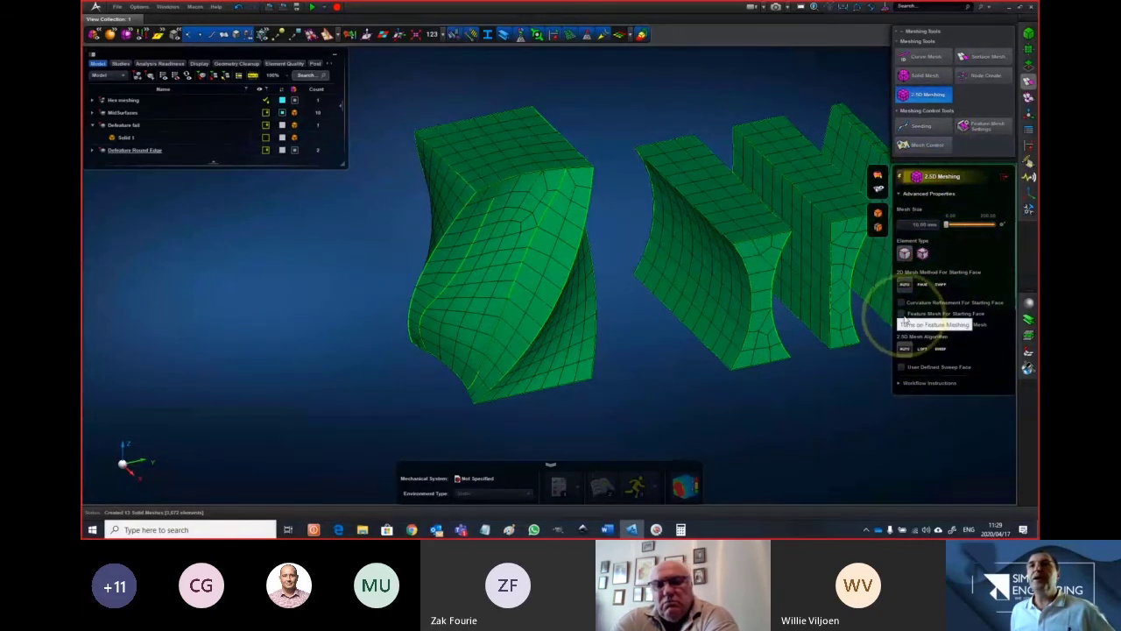
# Try to remesh the twisted solid with Feature Mesh For Starting Face enabled, and turn that option off again
pyautogui.click(902, 314)
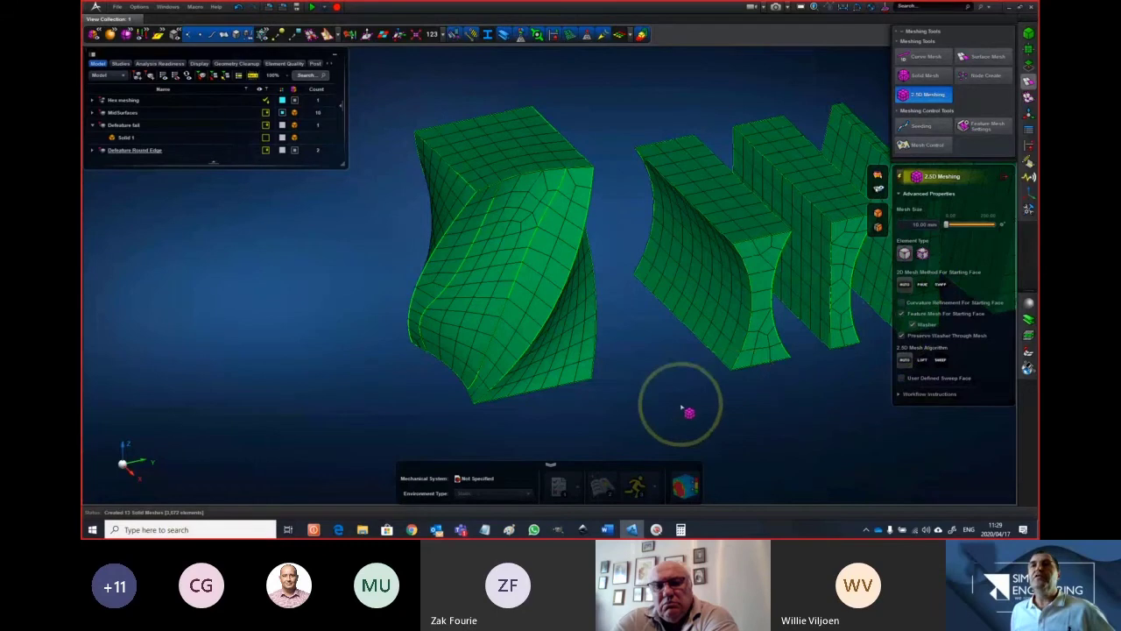
pyautogui.click(572, 358)
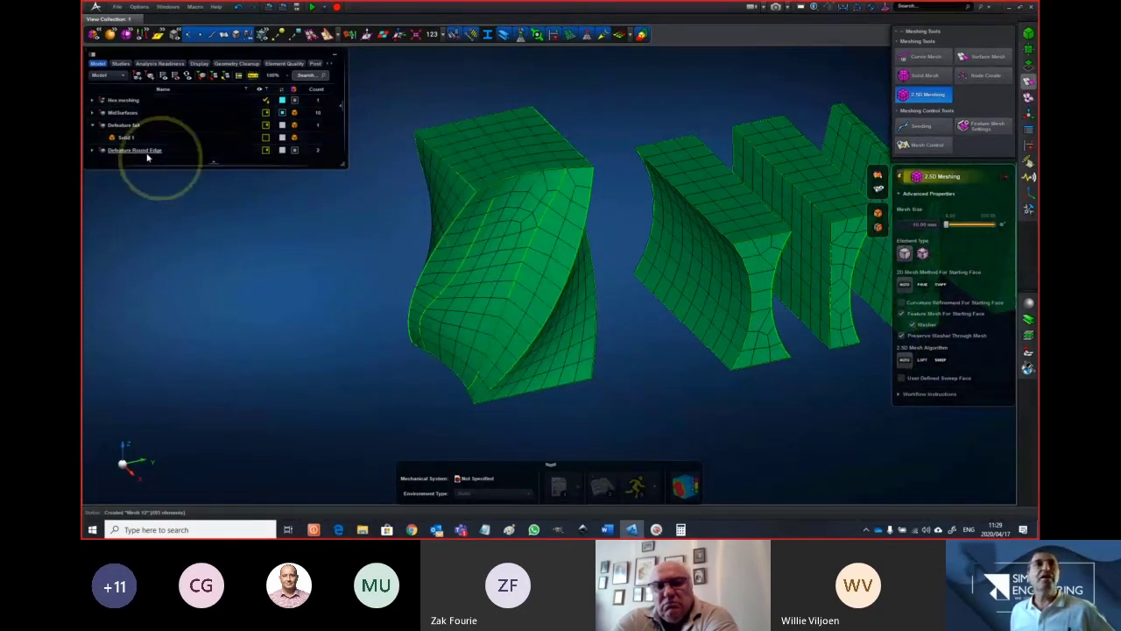
pyautogui.click(91, 152)
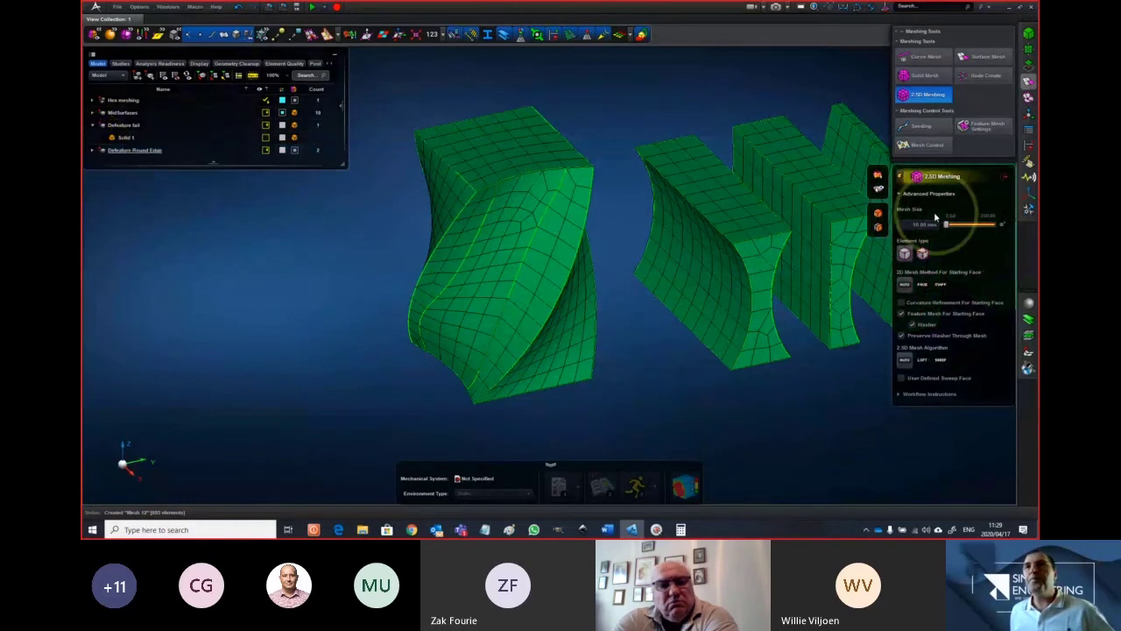
pyautogui.click(772, 456)
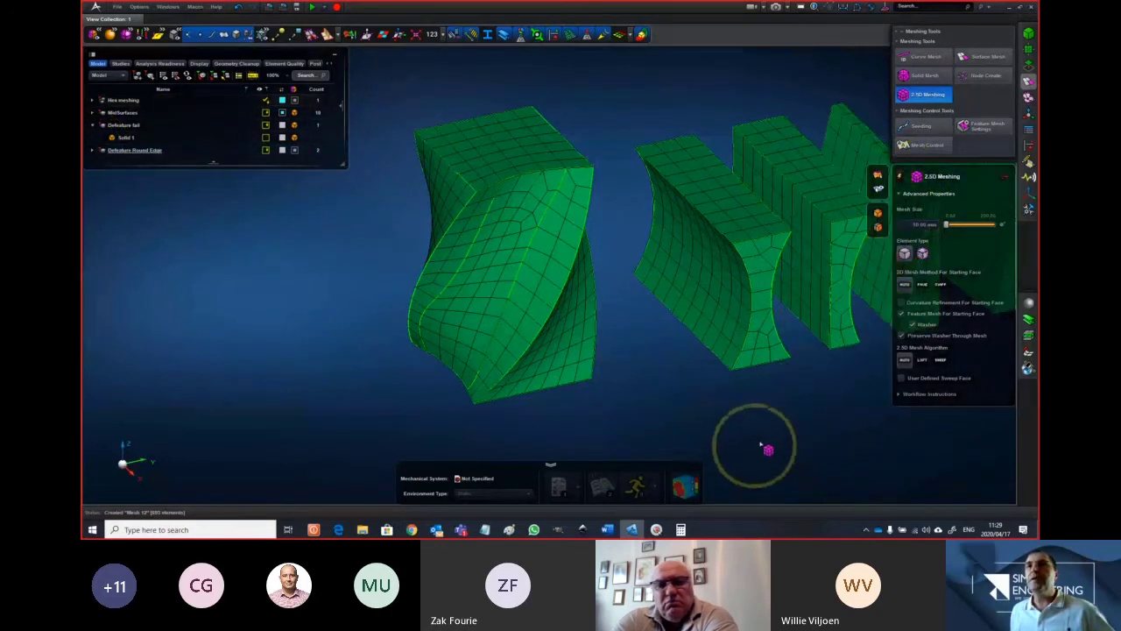
pyautogui.click(900, 311)
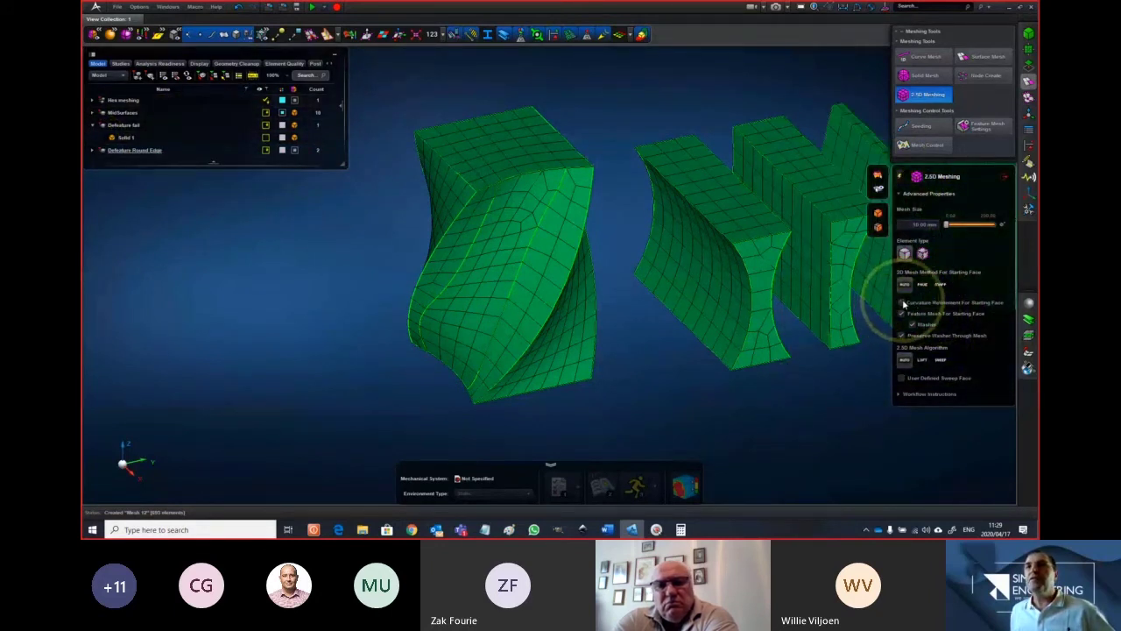
pyautogui.click(902, 313)
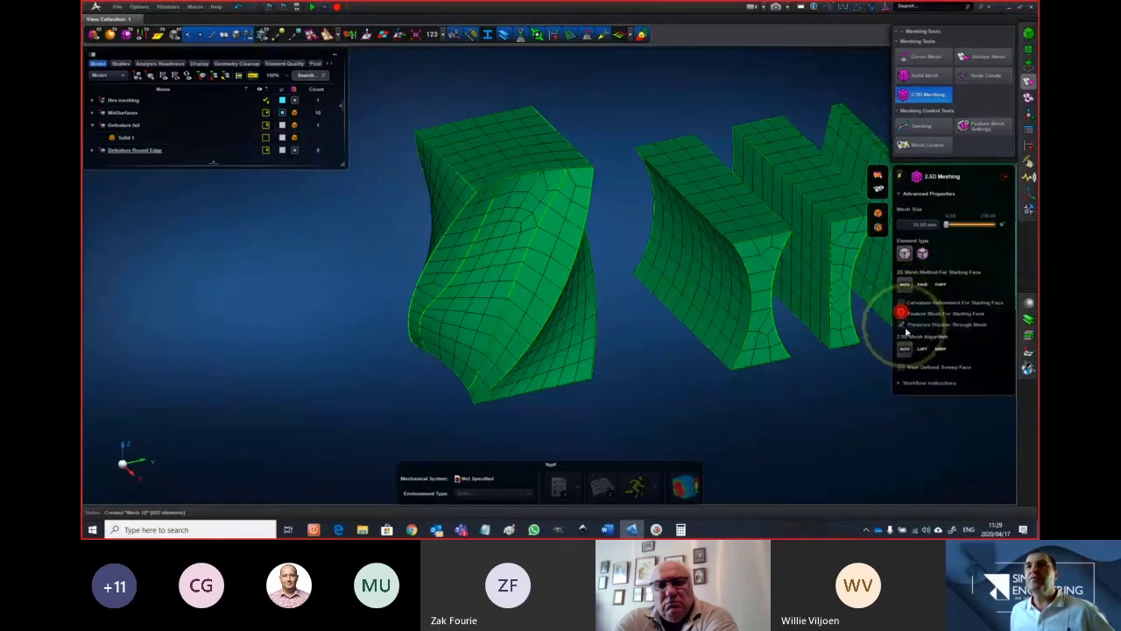
# Remesh the twisted solid at 10 mm with User Defined Sweep Face, using its top face as the starting face
pyautogui.click(904, 367)
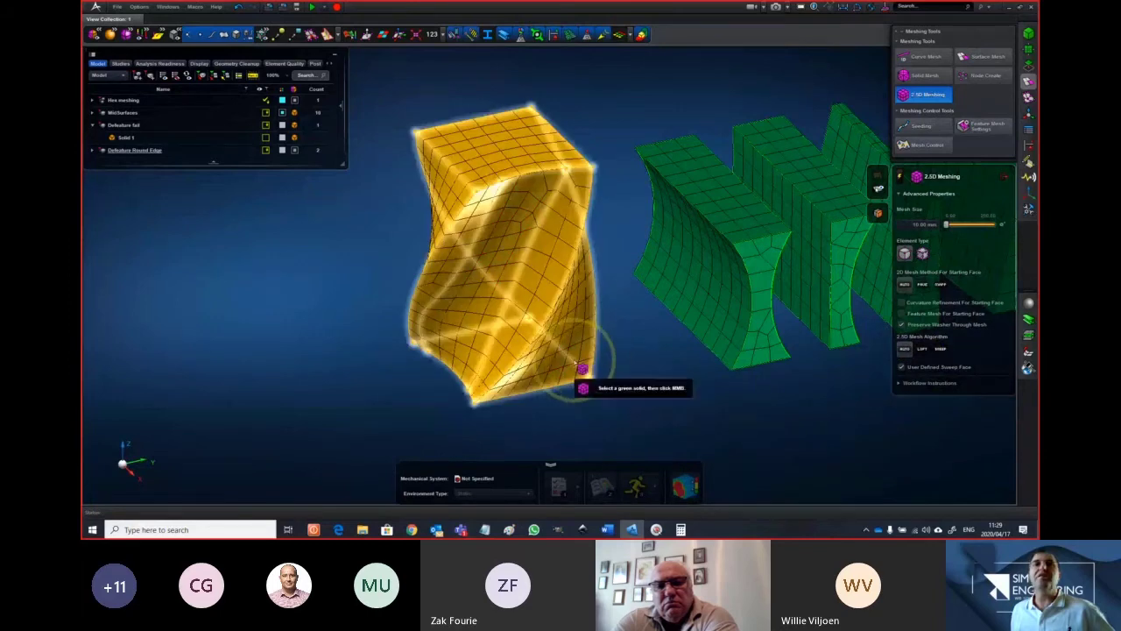
pyautogui.click(596, 375)
pyautogui.middleClick(636, 395)
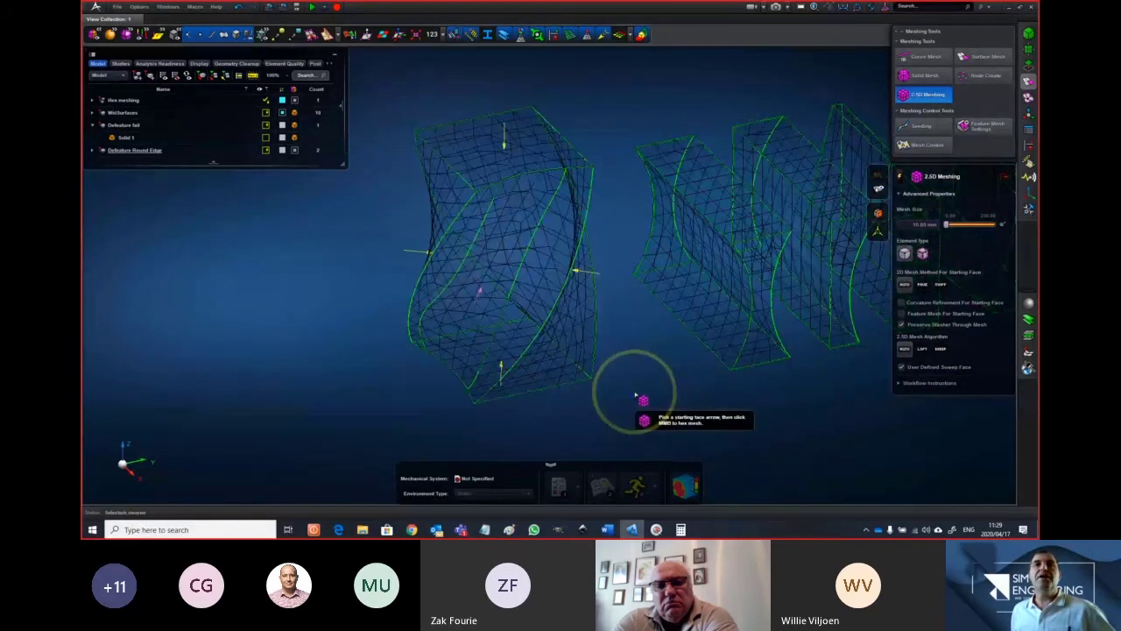
pyautogui.moveTo(636, 394); pyautogui.dragTo(624, 359, button='middle')
pyautogui.moveTo(625, 360); pyautogui.dragTo(625, 368, button='right')
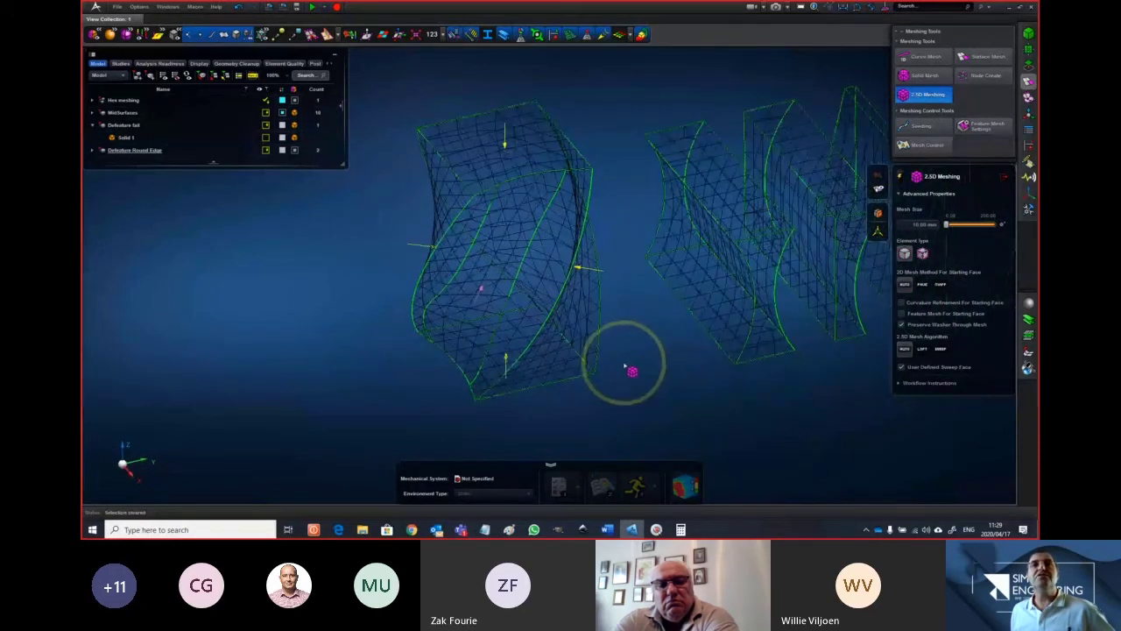
pyautogui.click(511, 140)
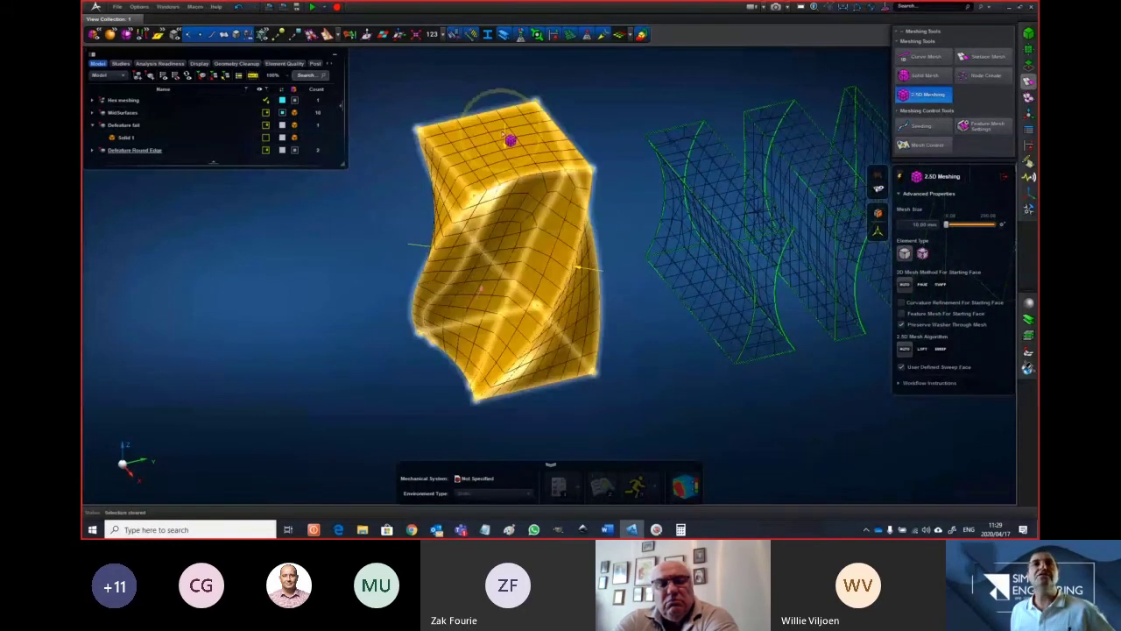
pyautogui.click(633, 350)
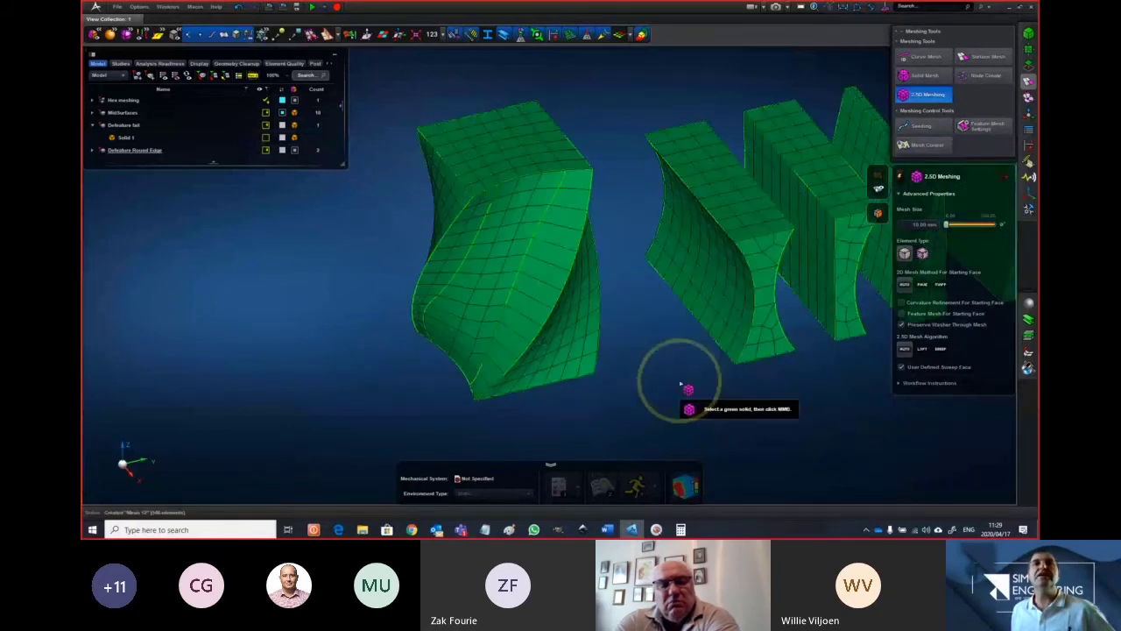
# Examine the twisted solid's new hex mesh from several sides, and the meshes along the whole row
pyautogui.moveTo(680, 382)
pyautogui.mouseDown(button='middle')
pyautogui.moveTo(676, 372)
pyautogui.moveTo(649, 376)
pyautogui.moveTo(748, 385)
pyautogui.moveTo(669, 366)
pyautogui.moveTo(664, 383)
pyautogui.mouseUp(button='middle')
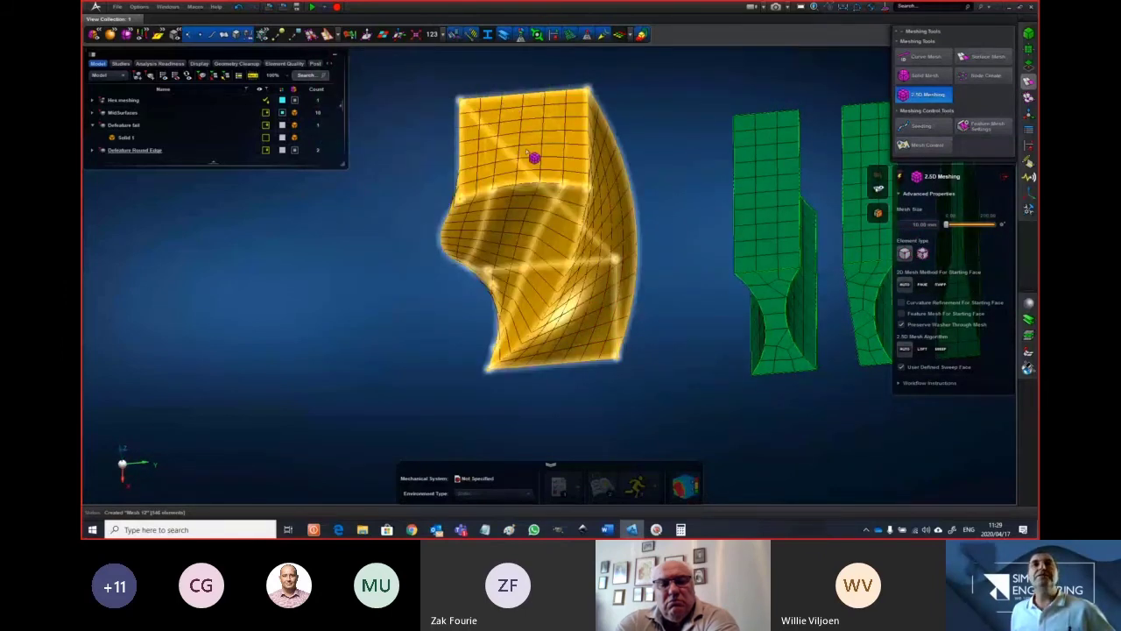
pyautogui.moveTo(535, 158); pyautogui.dragTo(528, 289, button='middle')
pyautogui.scroll(3, 526, 282)
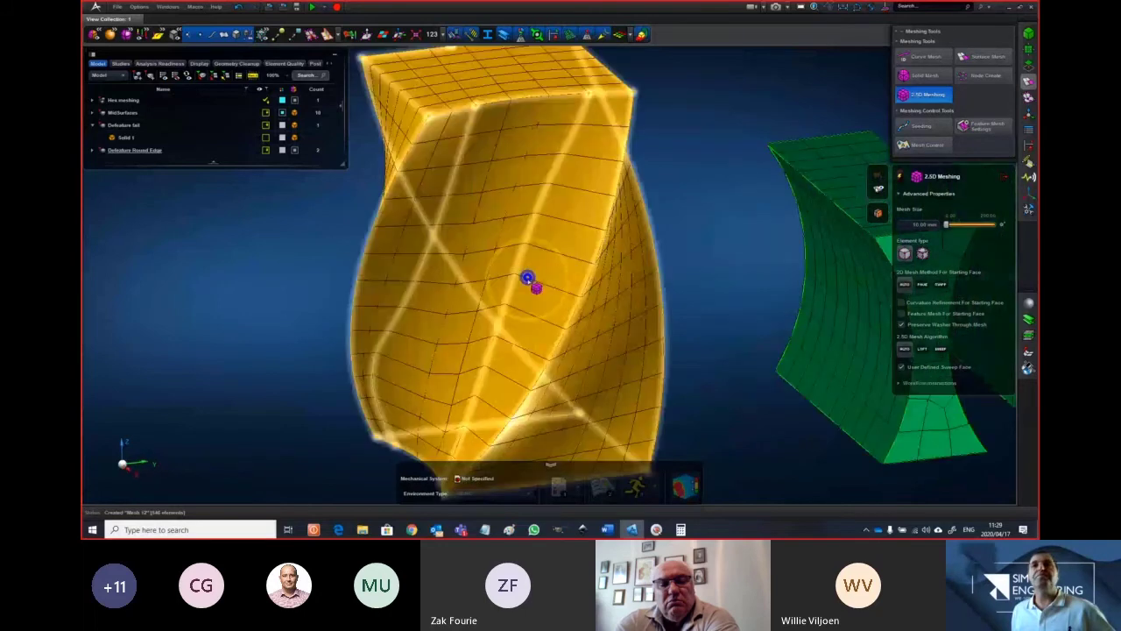
pyautogui.scroll(-5, 341, 353)
pyautogui.scroll(6, 551, 333)
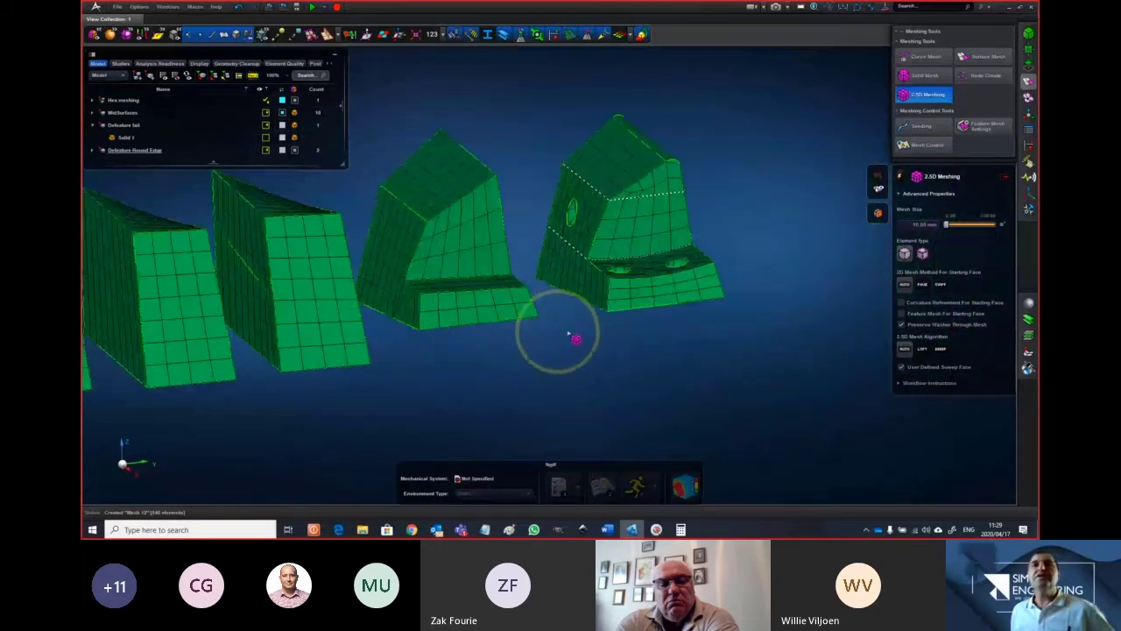
pyautogui.moveTo(719, 348); pyautogui.dragTo(701, 295, button='middle')
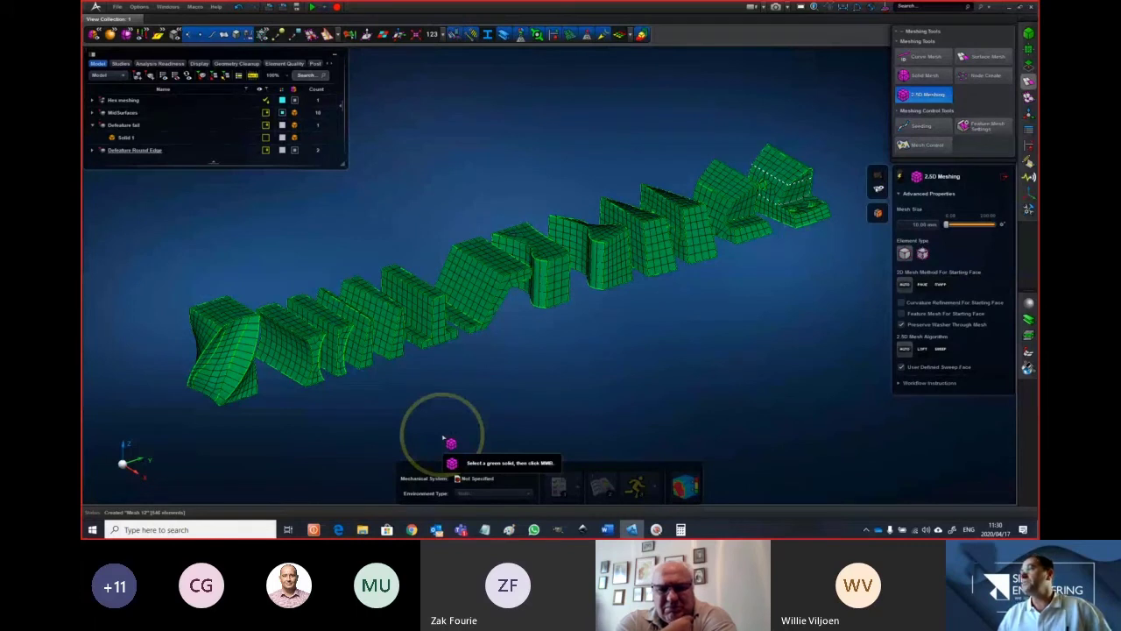
pyautogui.click(981, 486)
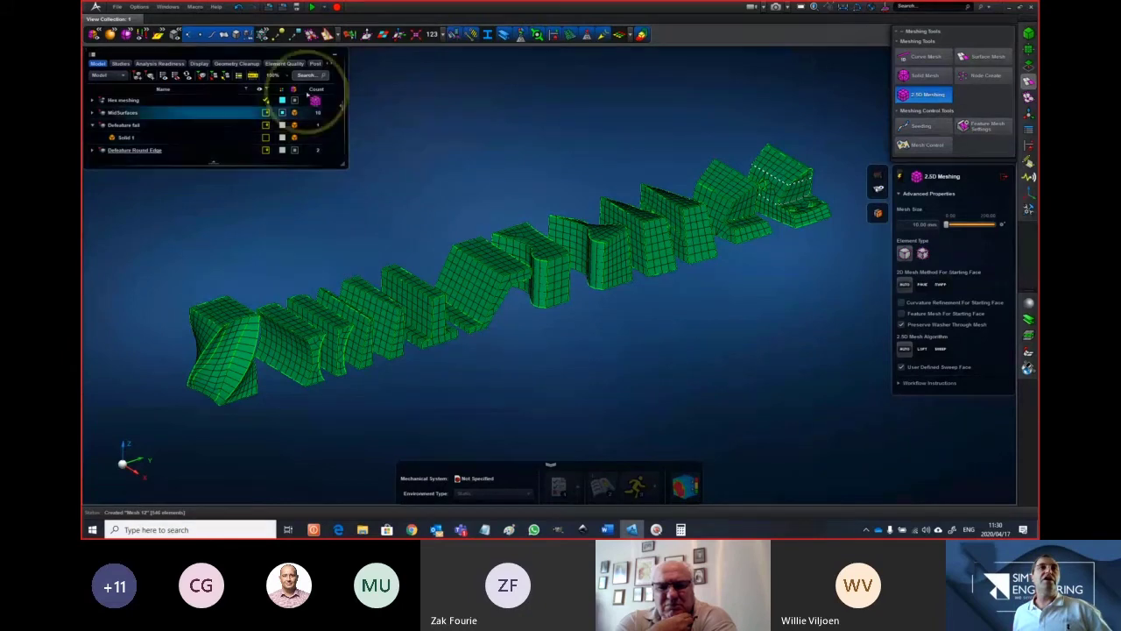
# Show only the MidSurfaces assembly in the model view
pyautogui.click(114, 101)
pyautogui.click(123, 112)
pyautogui.rightClick(127, 114)
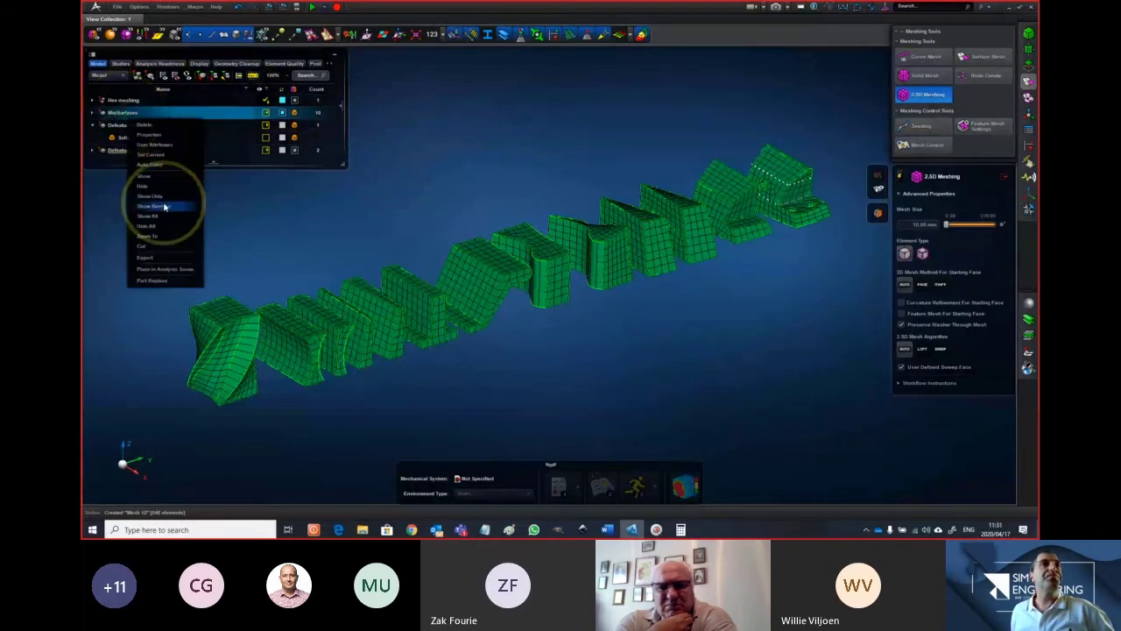
pyautogui.click(159, 197)
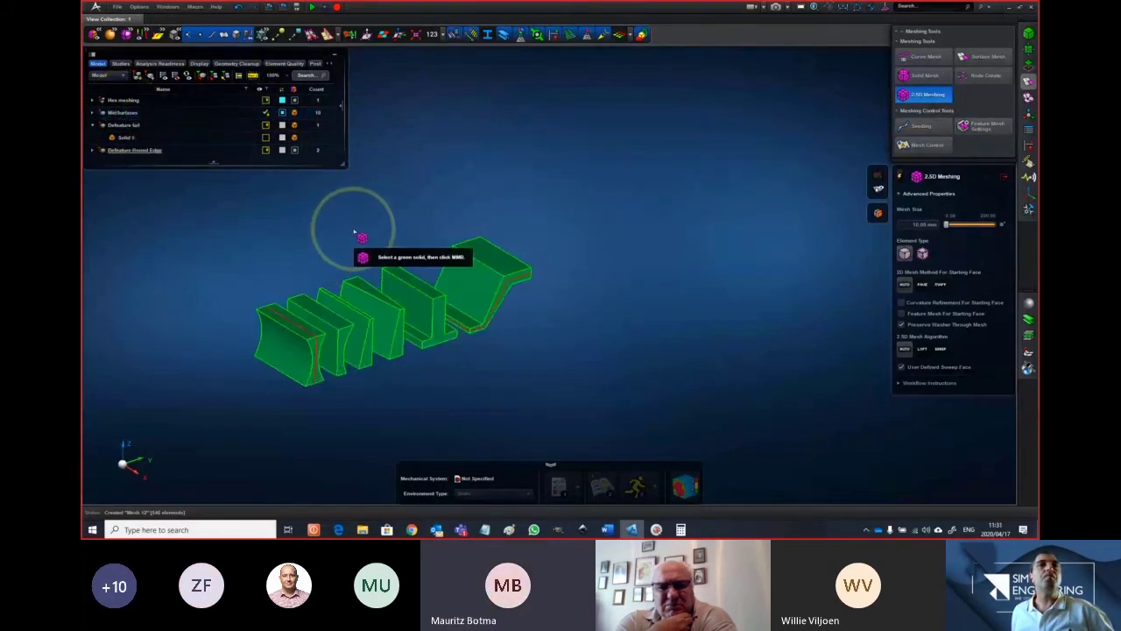
pyautogui.moveTo(354, 231); pyautogui.dragTo(413, 182, button='middle')
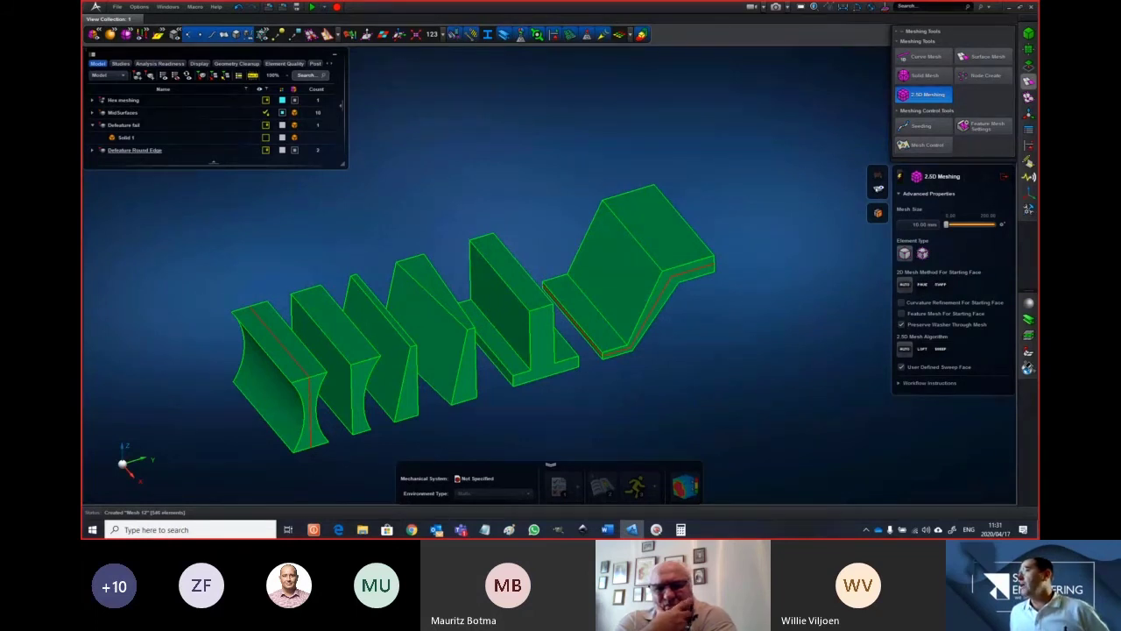
pyautogui.moveTo(763, 303)
pyautogui.mouseDown(button='middle')
pyautogui.moveTo(762, 289)
pyautogui.moveTo(763, 307)
pyautogui.moveTo(731, 338)
pyautogui.moveTo(769, 318)
pyautogui.mouseUp(button='middle')
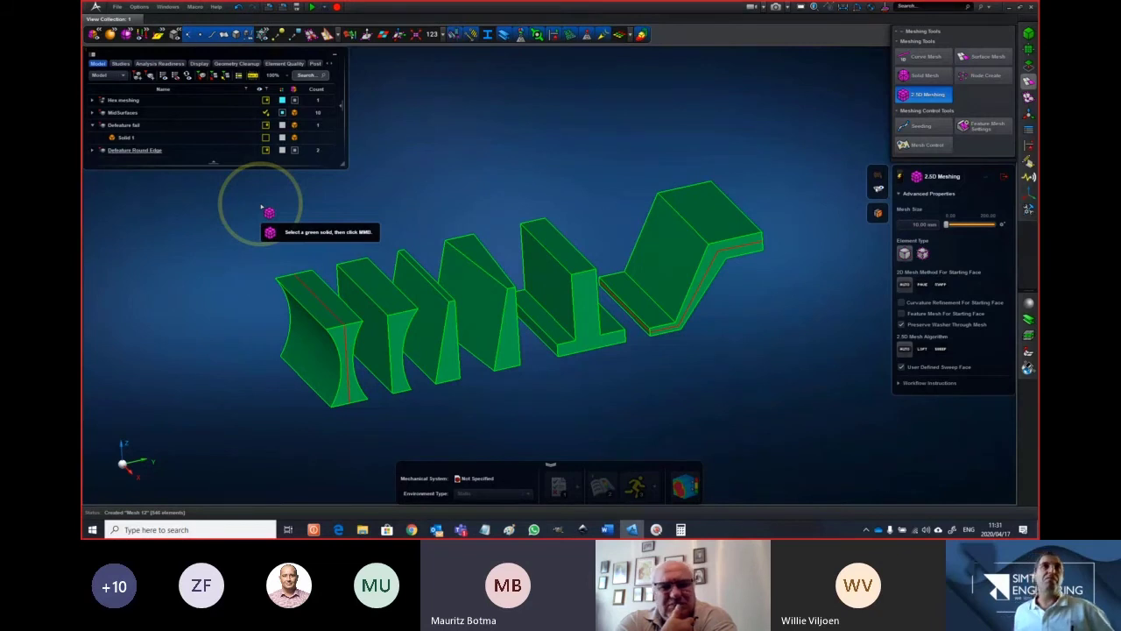
# List the parts of the MidSurfaces assembly and briefly hide the solids to inspect the existing midsurfaces
pyautogui.click(105, 114)
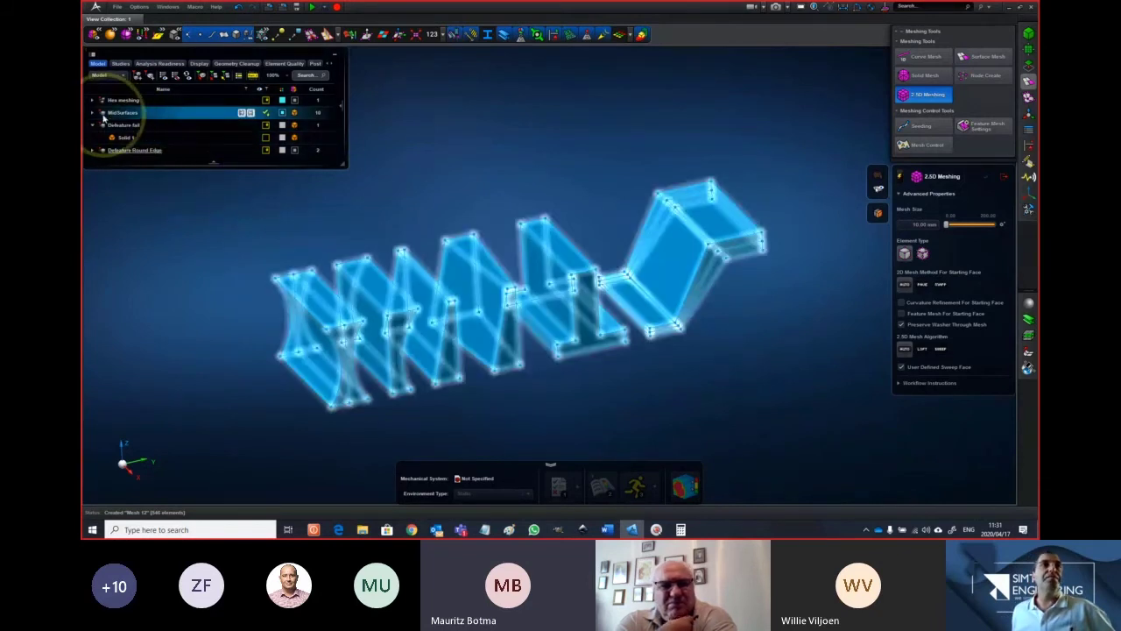
pyautogui.click(98, 113)
pyautogui.click(178, 150)
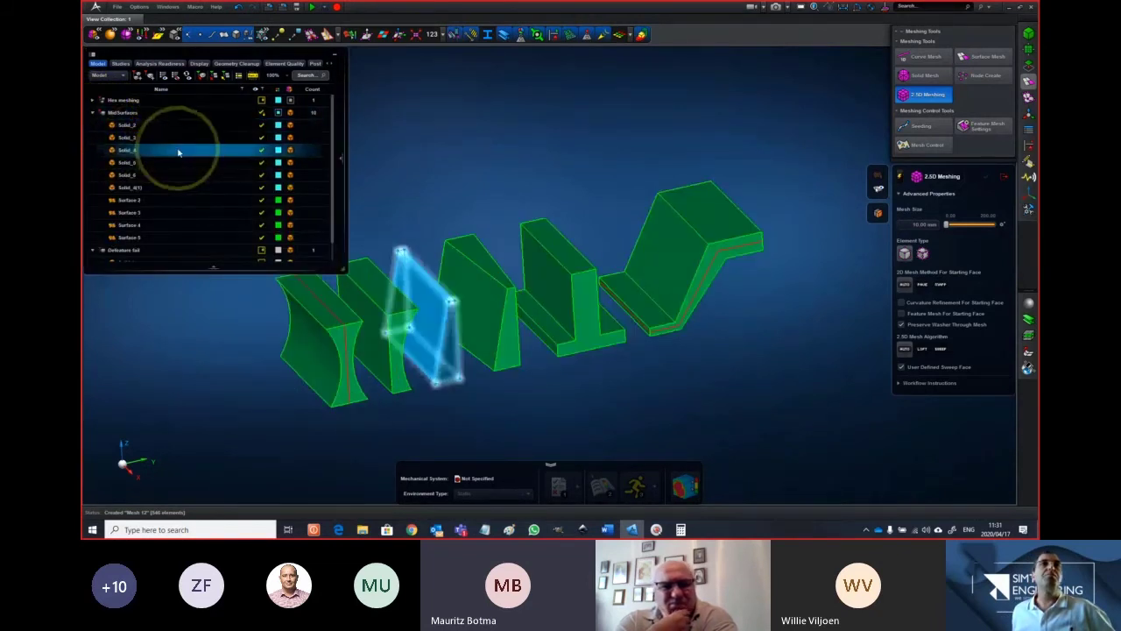
pyautogui.moveTo(402, 153); pyautogui.dragTo(389, 178, button='middle')
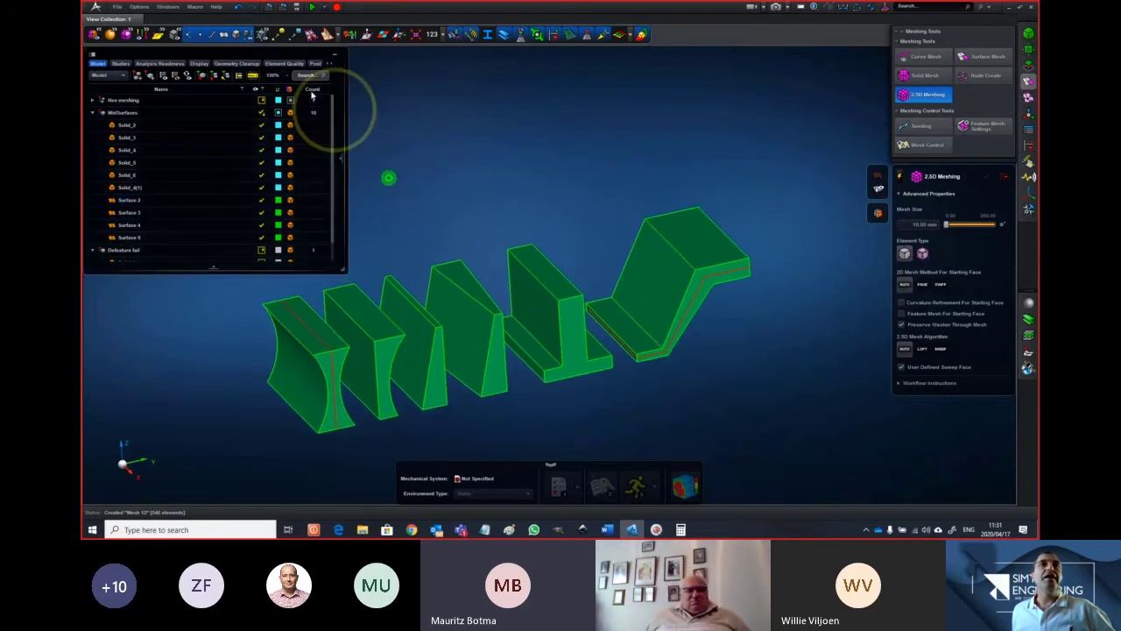
pyautogui.click(236, 33)
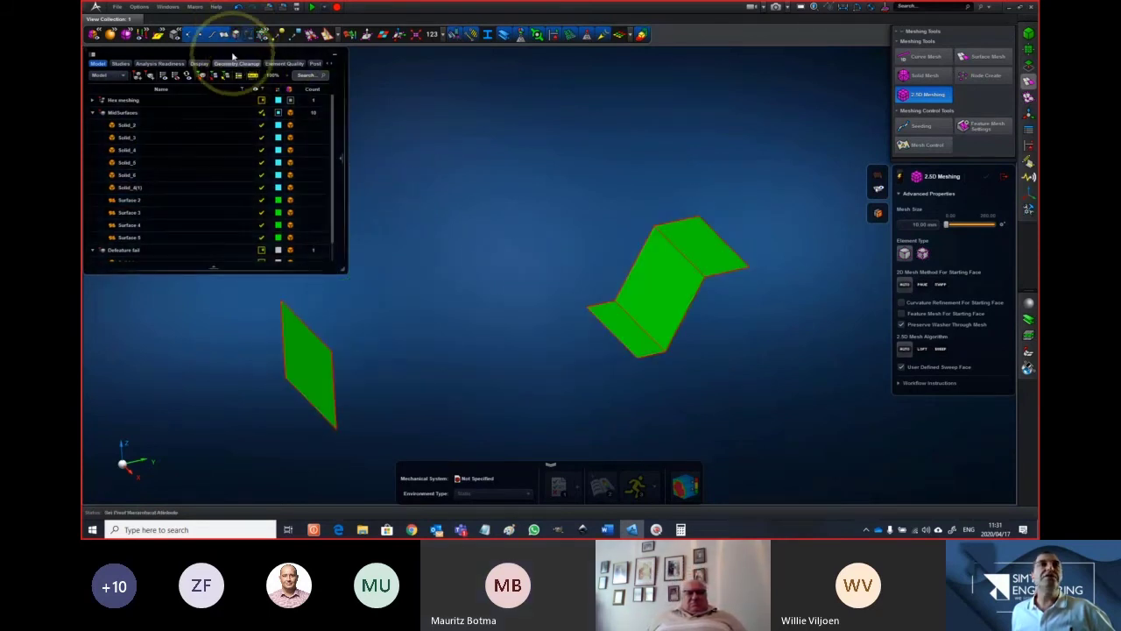
pyautogui.click(237, 34)
pyautogui.moveTo(425, 201); pyautogui.dragTo(429, 205, button='middle')
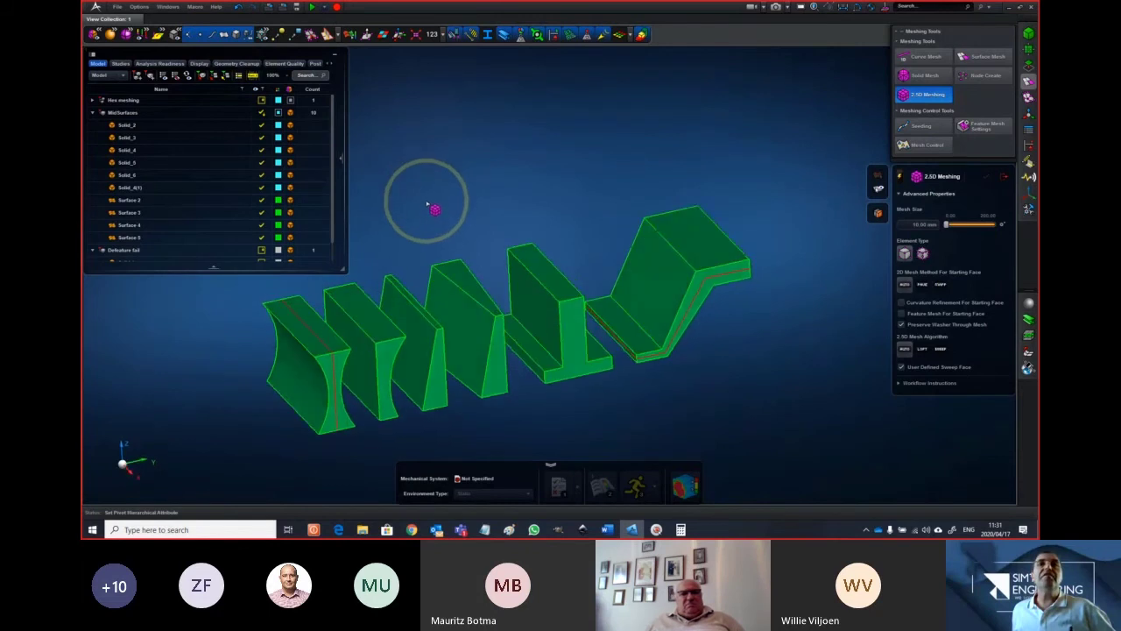
# Try to create constant-thickness midsurfaces with Auto Assign Thickness on the four solids lacking a midsurface, and undo them
pyautogui.click(1029, 66)
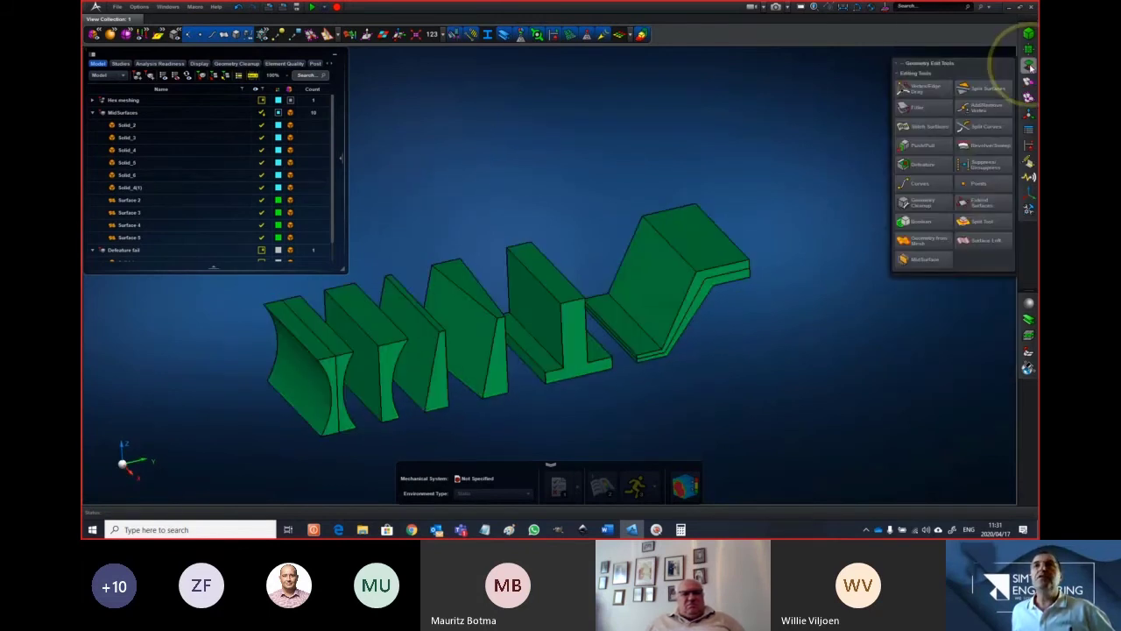
pyautogui.click(921, 260)
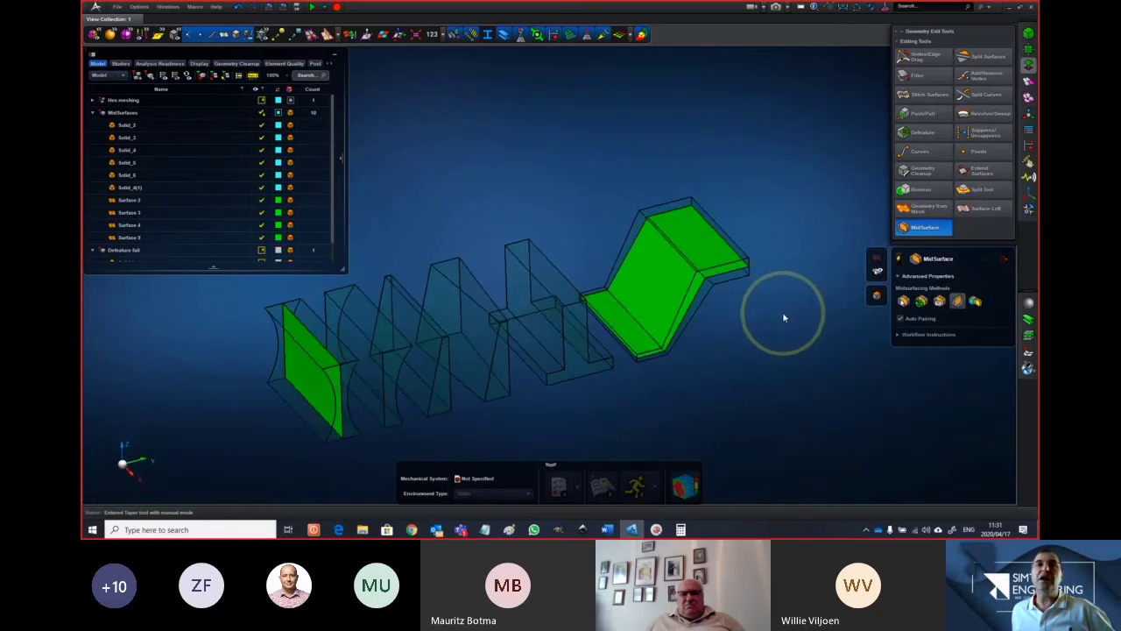
pyautogui.click(922, 301)
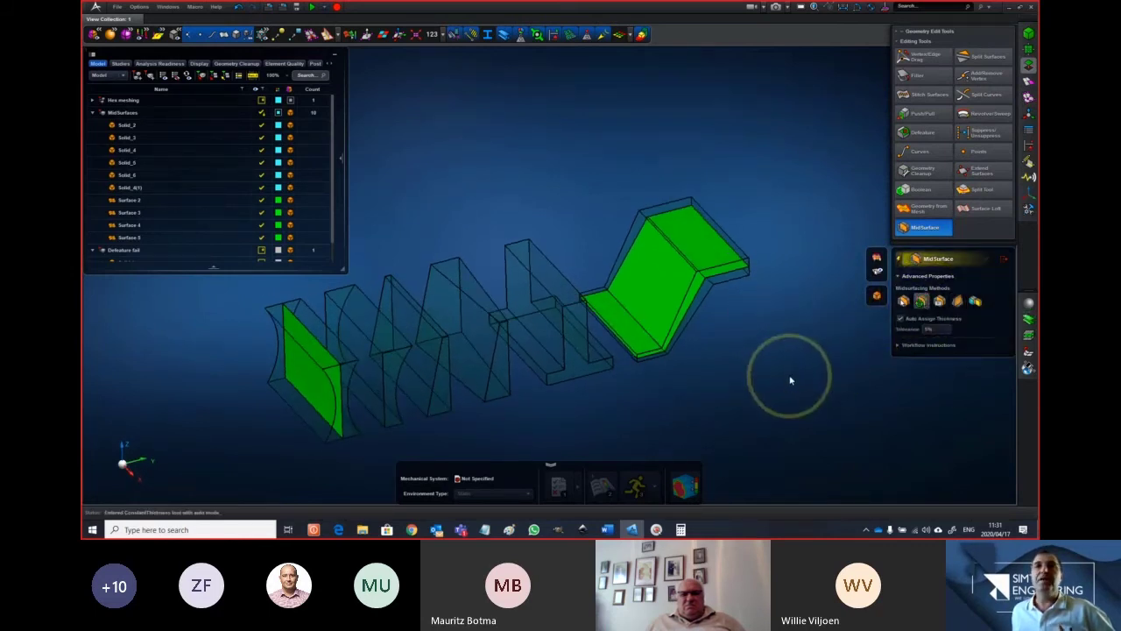
pyautogui.moveTo(780, 359); pyautogui.dragTo(393, 438, button='middle')
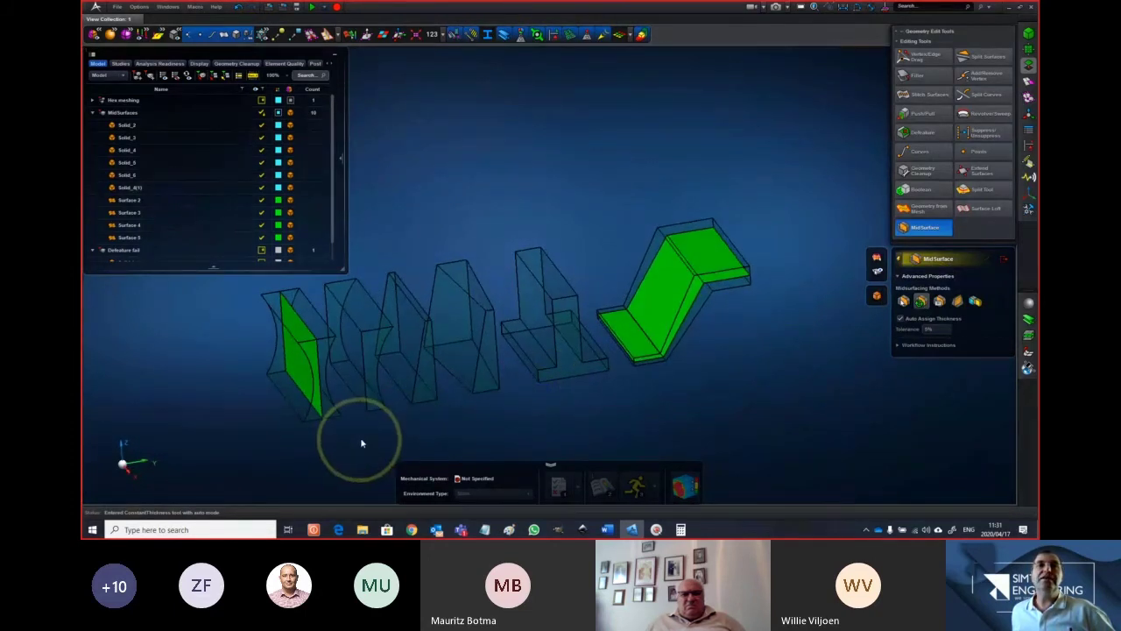
pyautogui.moveTo(360, 437); pyautogui.dragTo(548, 349)
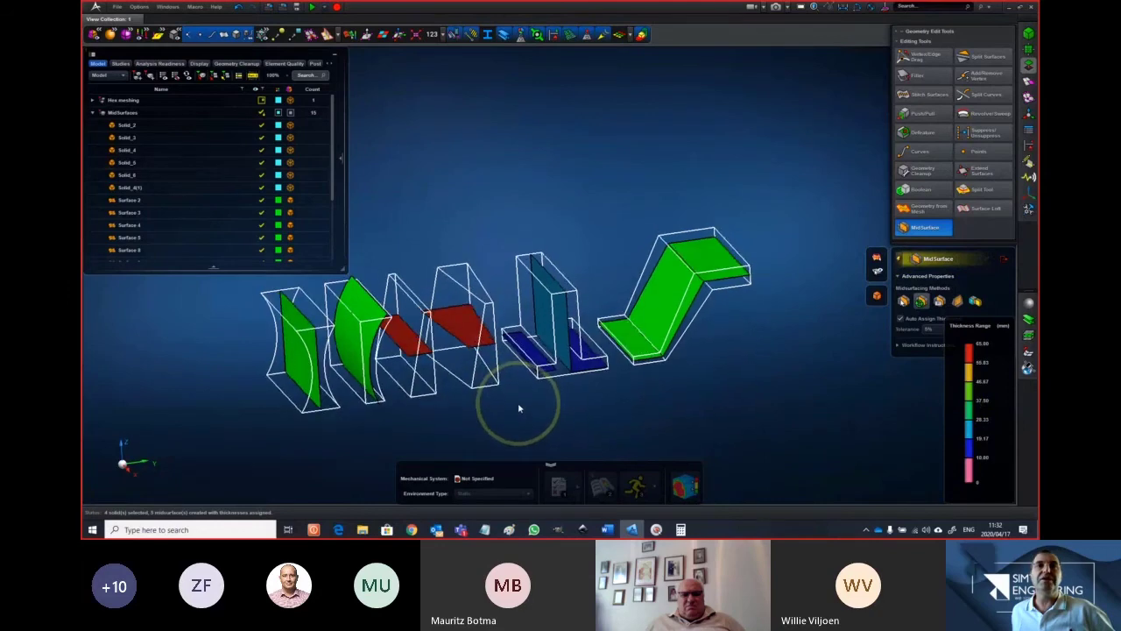
pyautogui.click(235, 7)
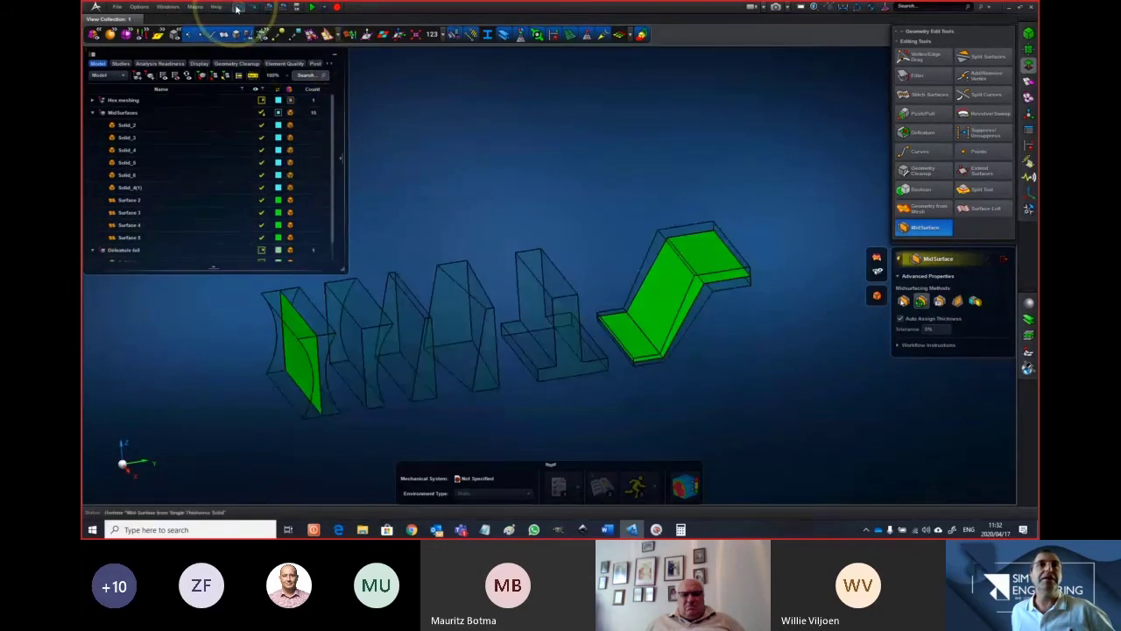
# Create midsurfaces for the four solids lacking one with Auto Pairing, selecting one side face per wall and the T-section's underside
pyautogui.moveTo(546, 190); pyautogui.dragTo(549, 187, button='middle')
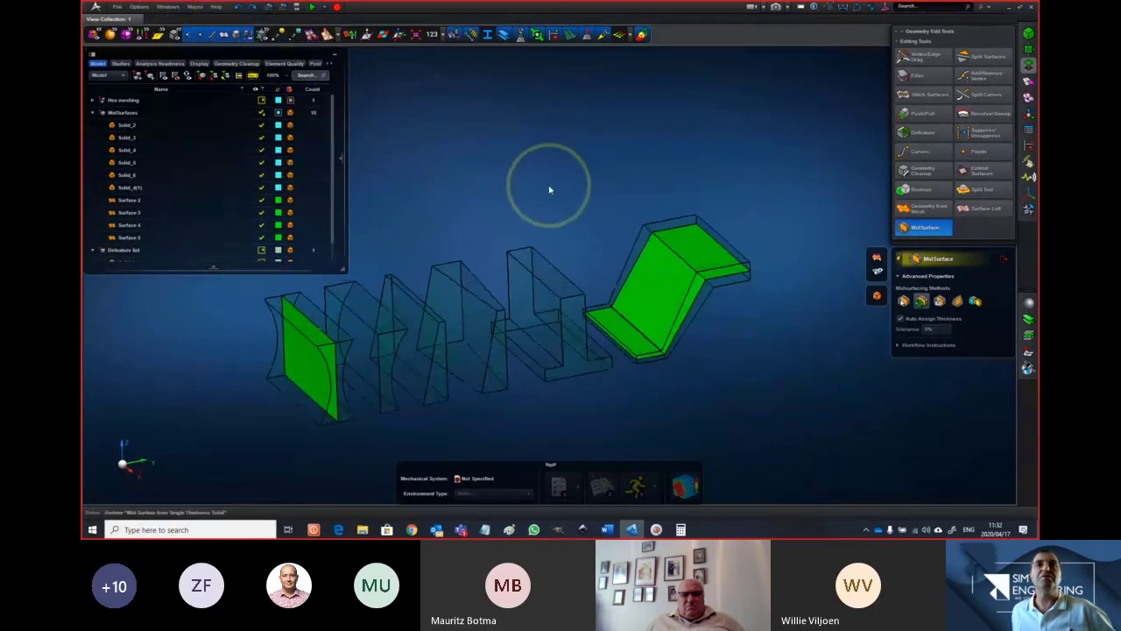
pyautogui.moveTo(542, 196); pyautogui.dragTo(601, 181, button='right')
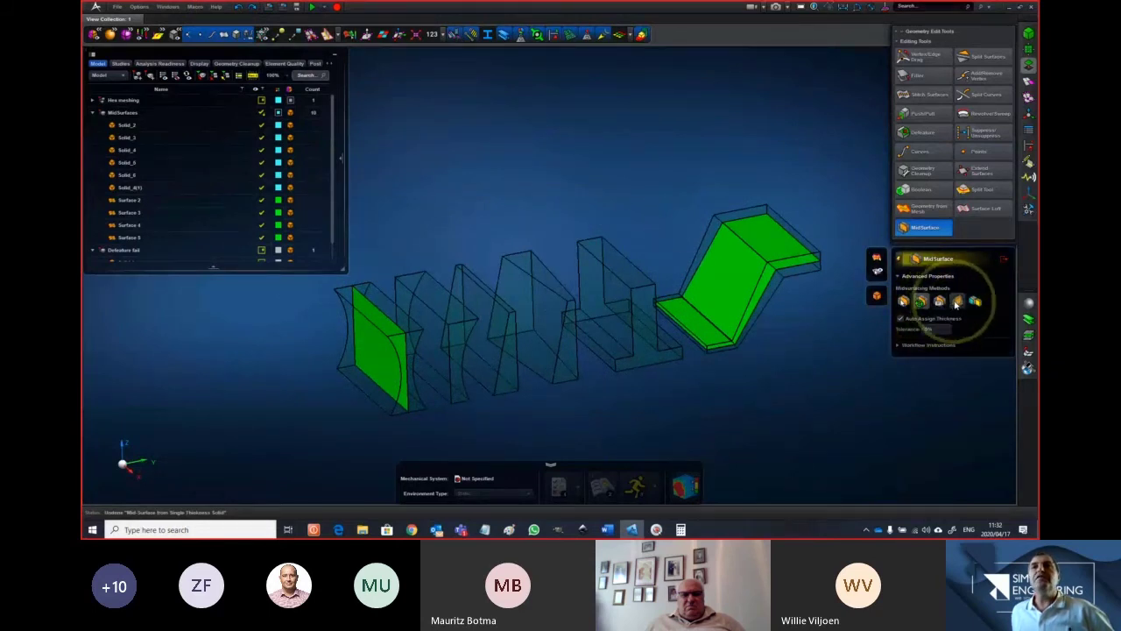
pyautogui.click(957, 301)
pyautogui.click(438, 357)
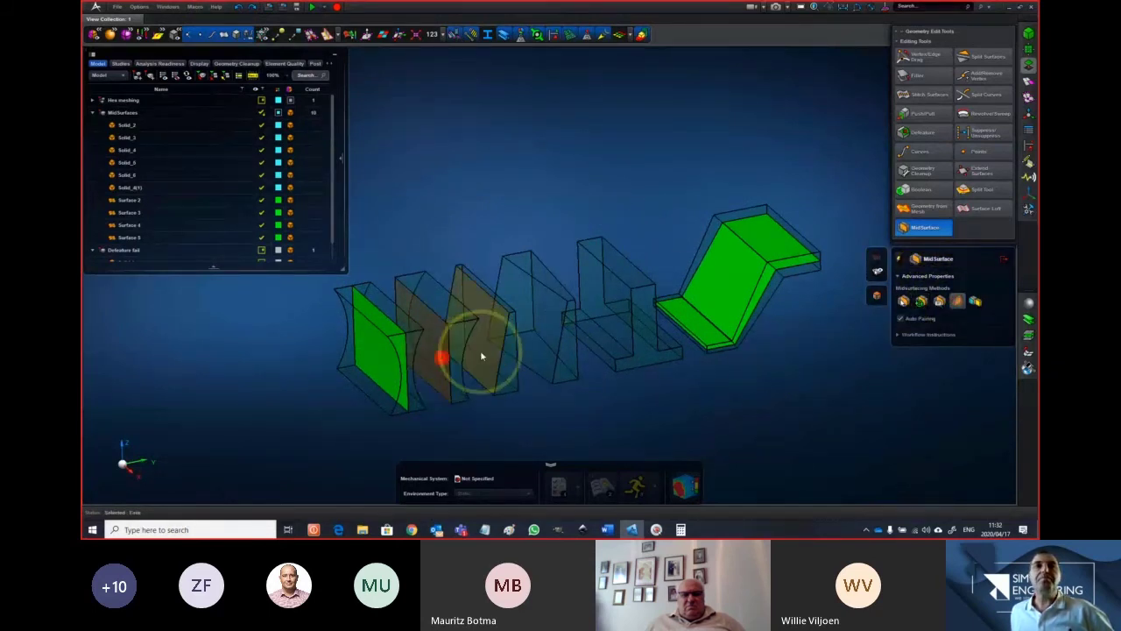
pyautogui.click(494, 347)
pyautogui.click(541, 335)
pyautogui.click(598, 319)
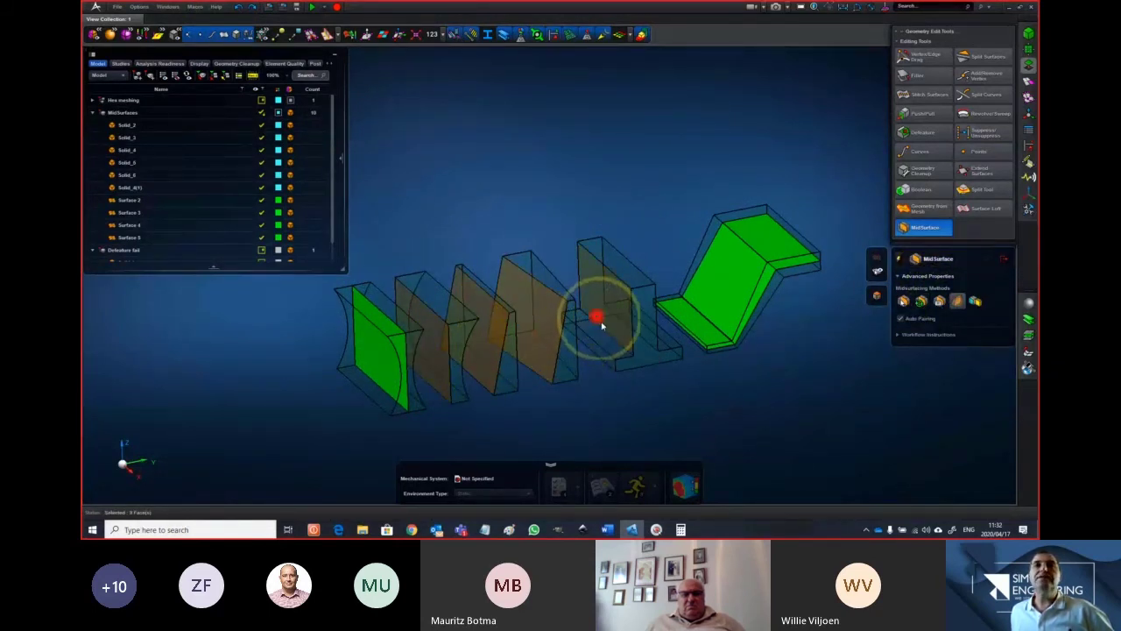
pyautogui.moveTo(613, 360); pyautogui.dragTo(617, 347, button='middle')
pyautogui.click(619, 353)
pyautogui.middleClick(608, 380)
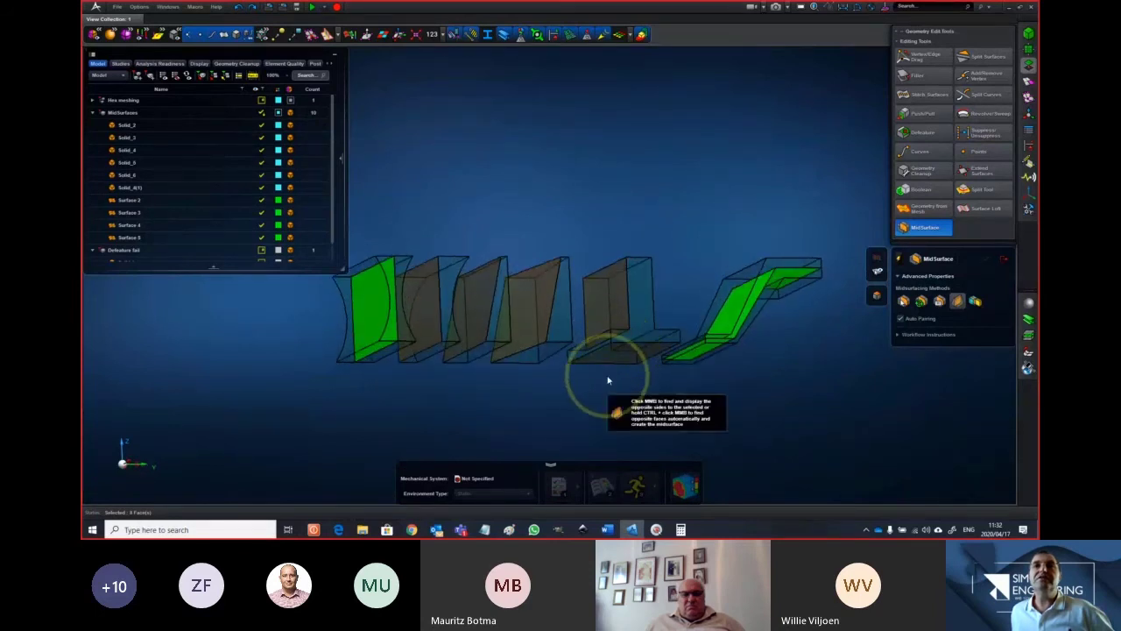
pyautogui.middleClick(608, 381)
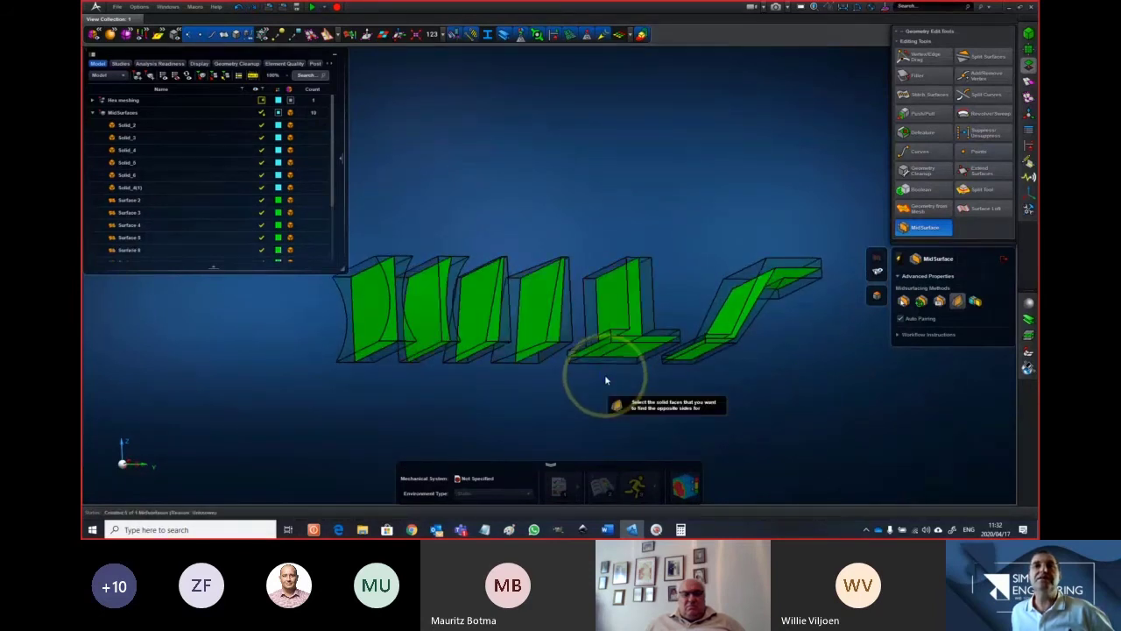
pyautogui.moveTo(606, 380); pyautogui.dragTo(610, 393, button='right')
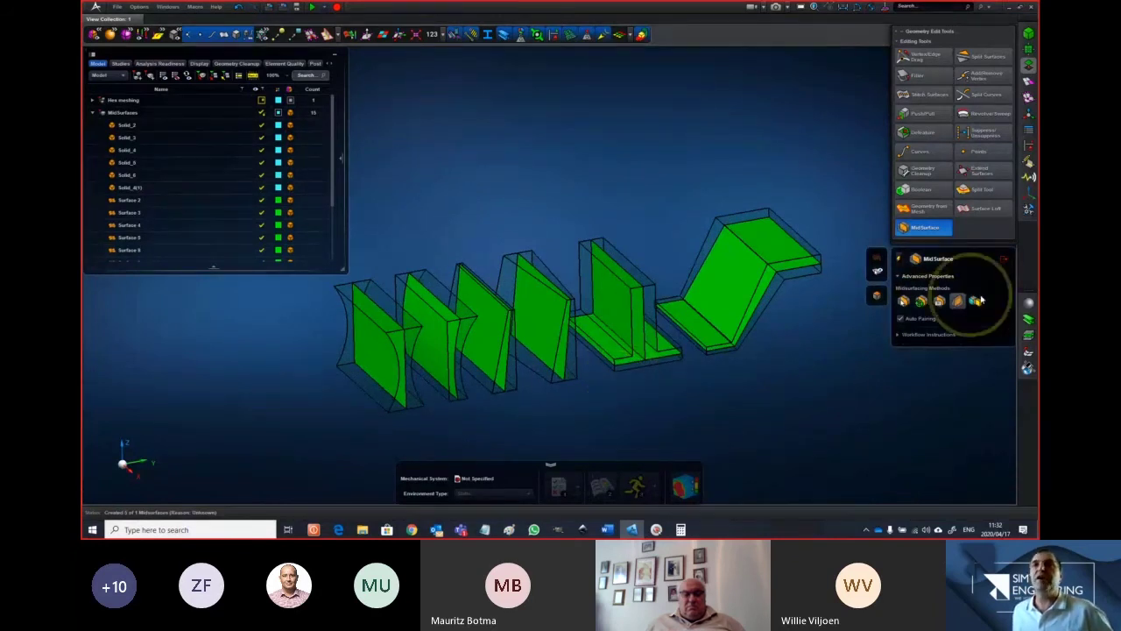
pyautogui.click(1003, 258)
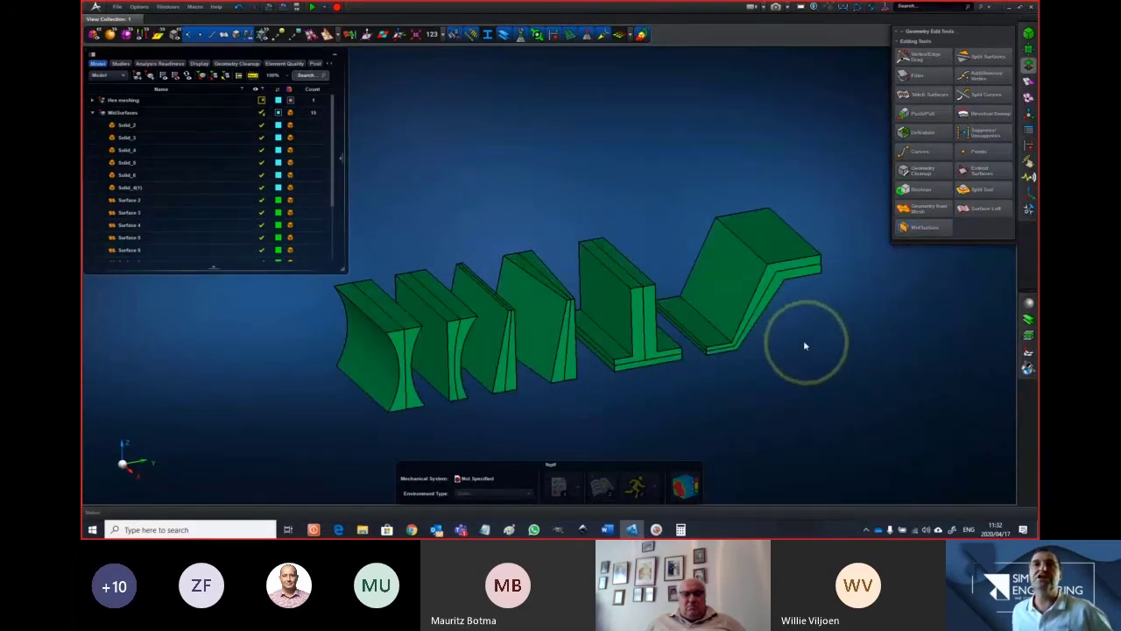
pyautogui.moveTo(730, 164); pyautogui.dragTo(720, 160, button='middle')
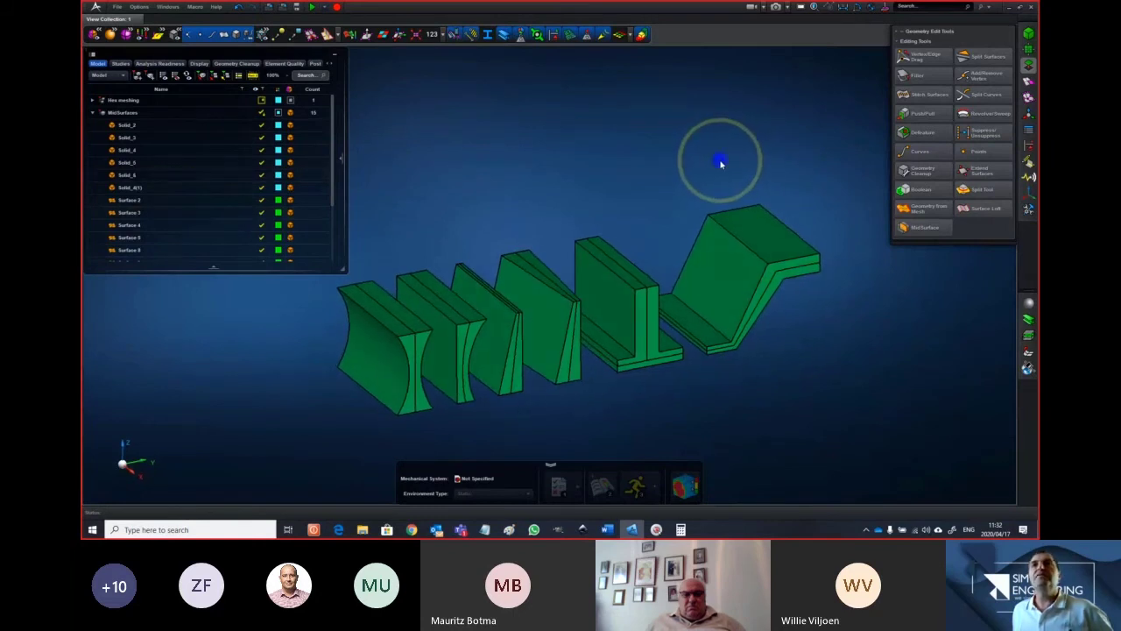
pyautogui.click(1029, 130)
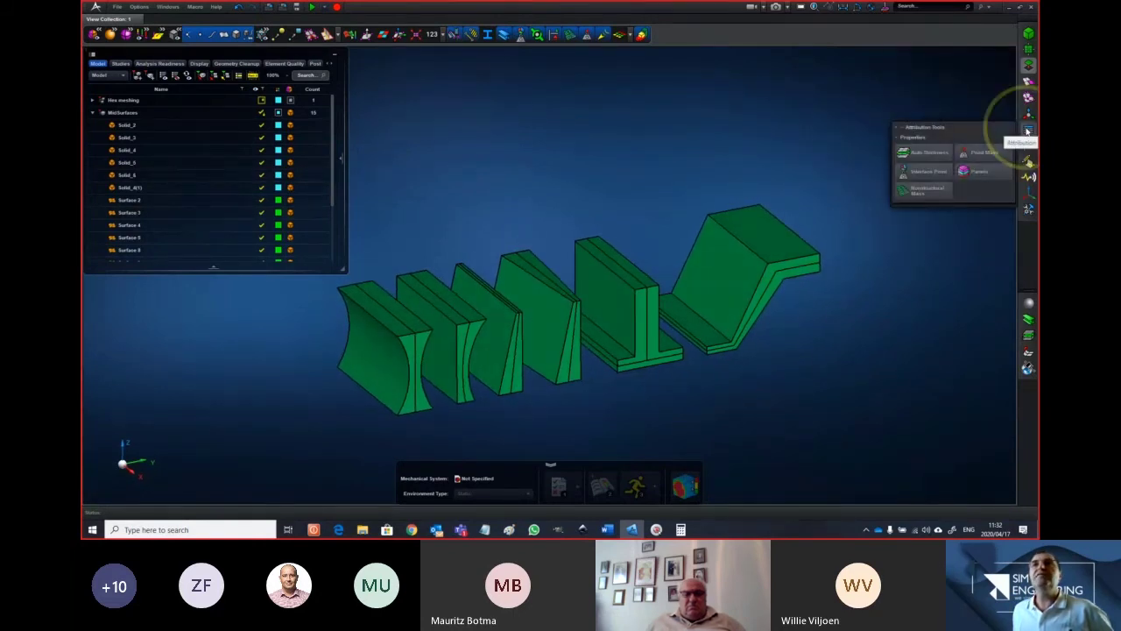
pyautogui.click(1028, 130)
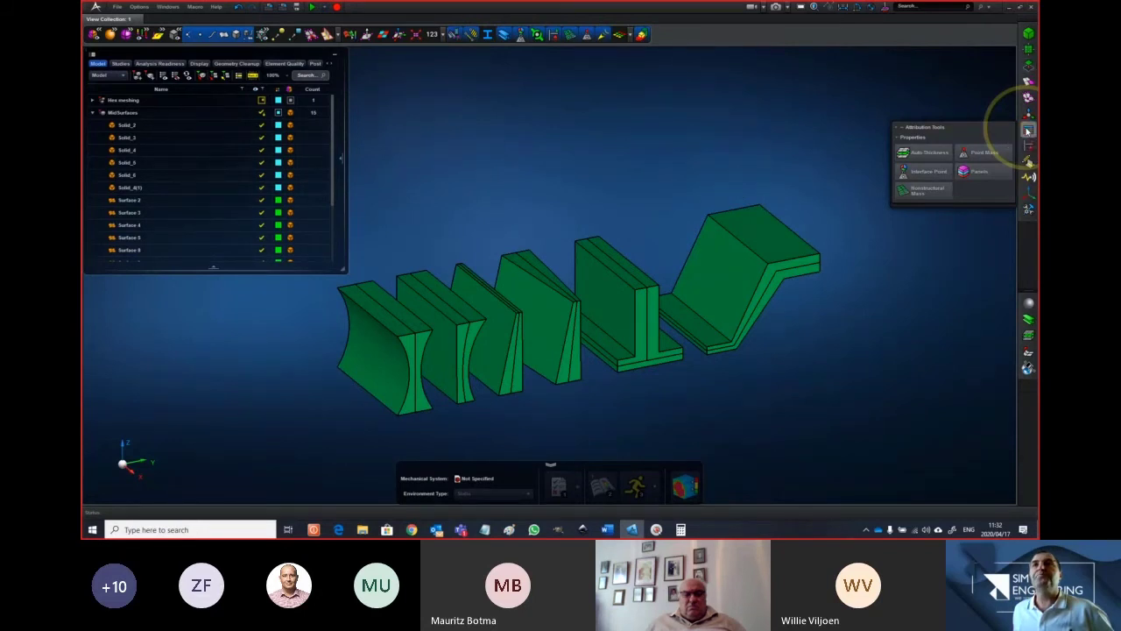
pyautogui.click(939, 155)
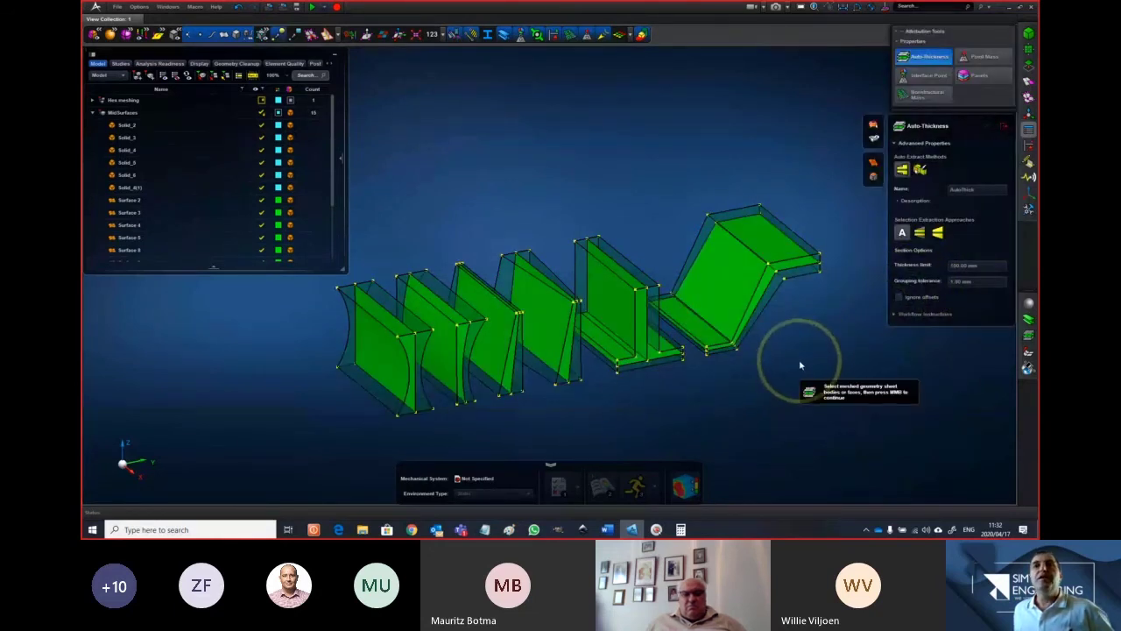
pyautogui.moveTo(799, 359); pyautogui.dragTo(795, 359, button='middle')
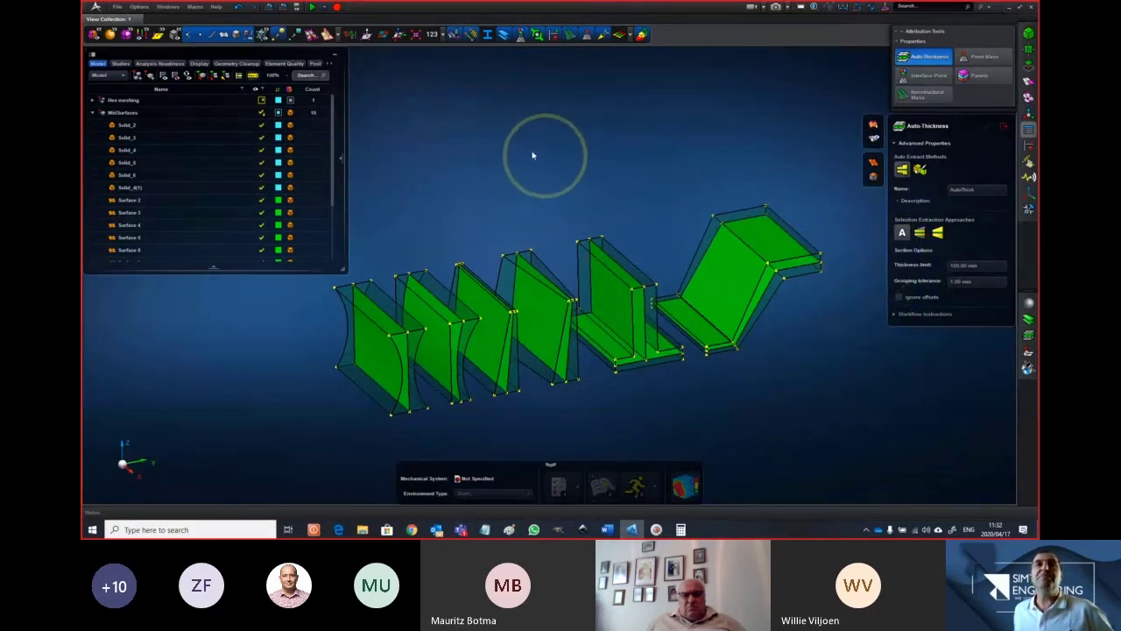
# Hide the solids and create surface meshes on all the midsurfaces at once
pyautogui.click(1028, 80)
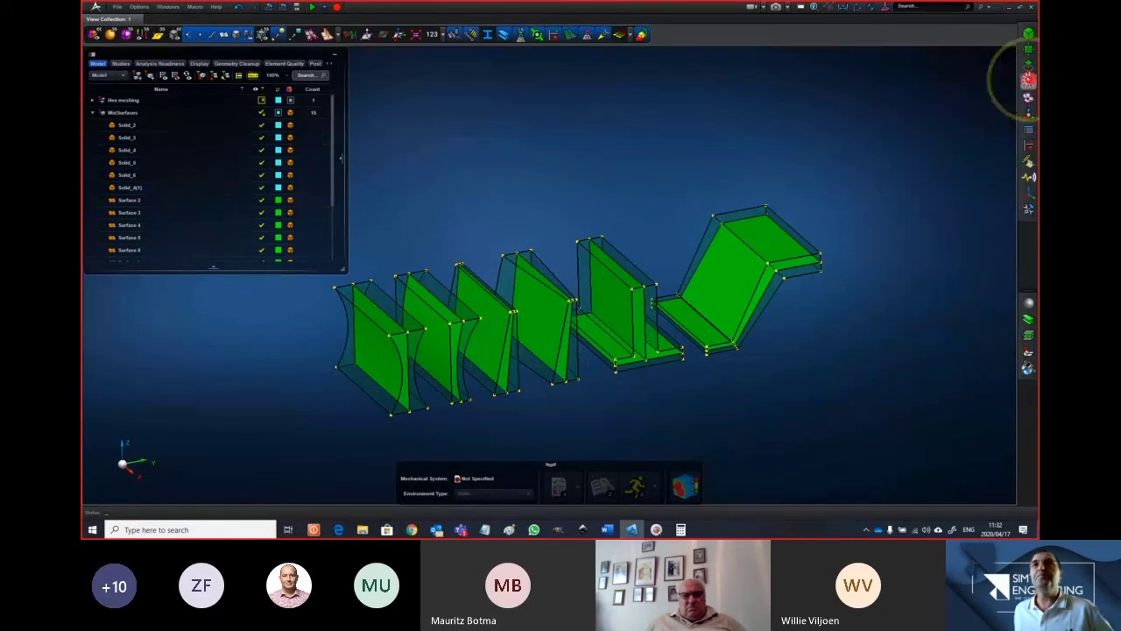
pyautogui.click(236, 35)
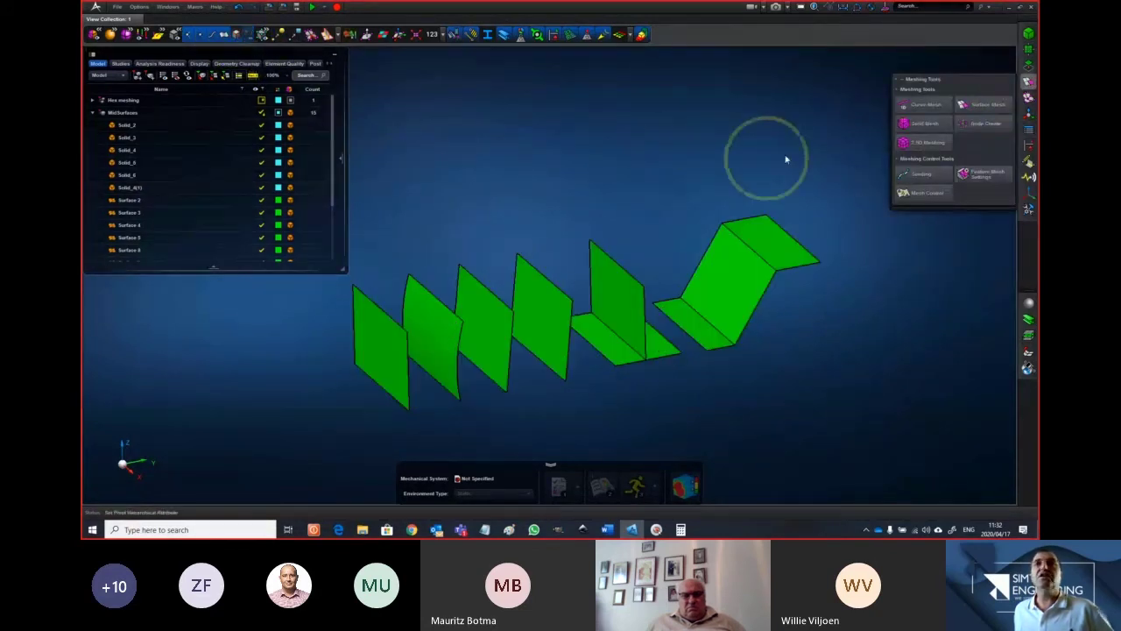
pyautogui.click(978, 106)
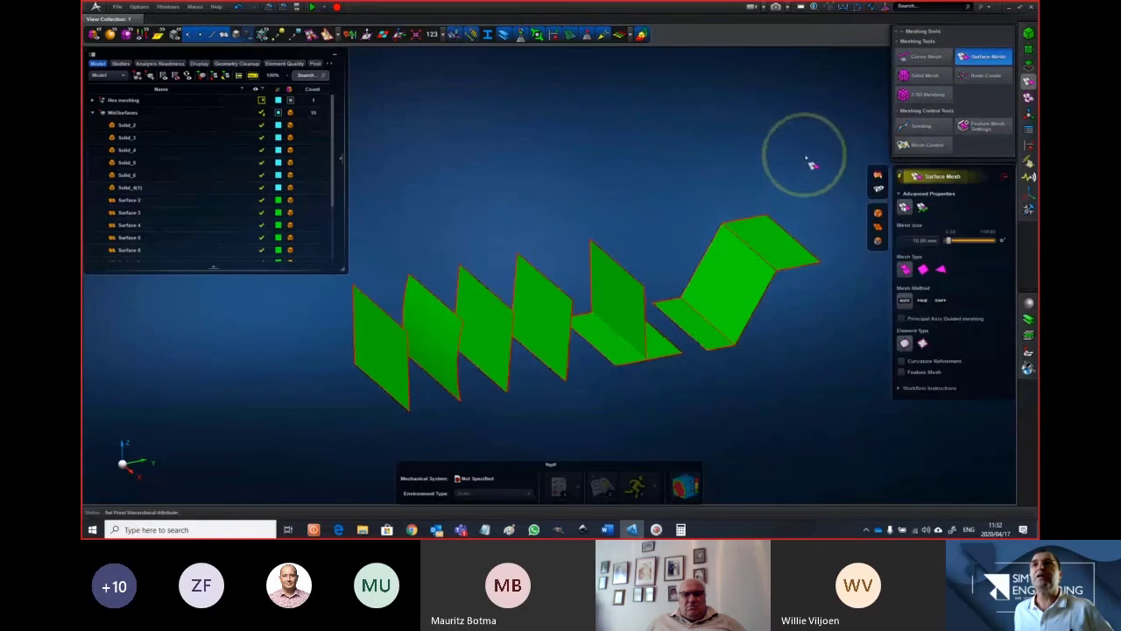
pyautogui.moveTo(806, 160); pyautogui.dragTo(343, 441)
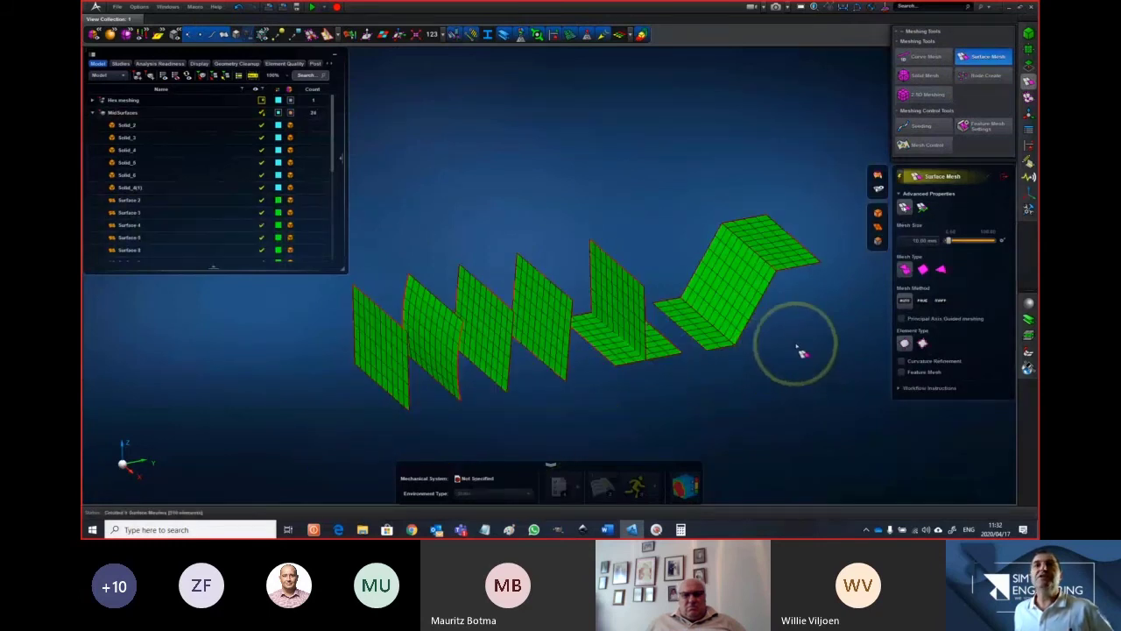
# Stitch the midsurface pieces of the bent plate together, and likewise those of the T-section
pyautogui.click(1030, 51)
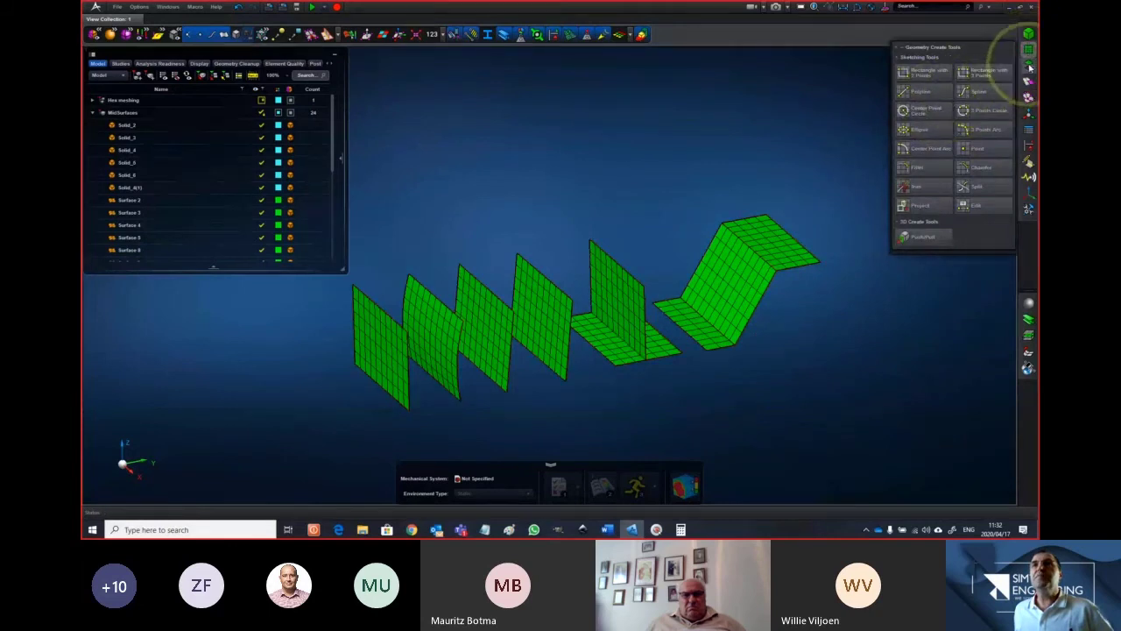
pyautogui.click(1030, 64)
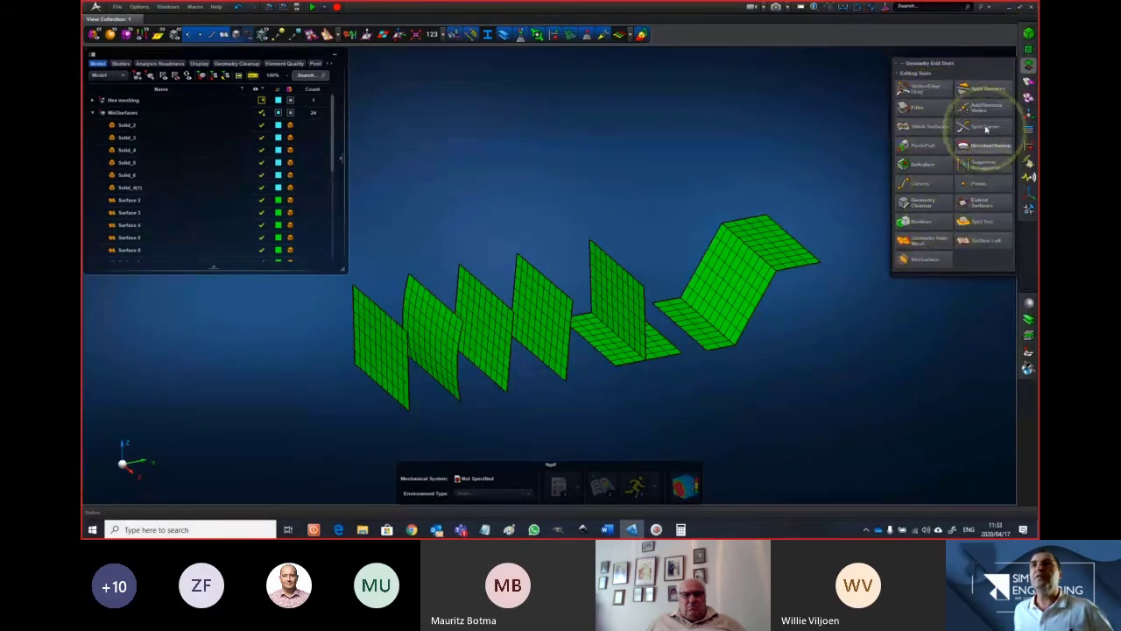
pyautogui.click(921, 123)
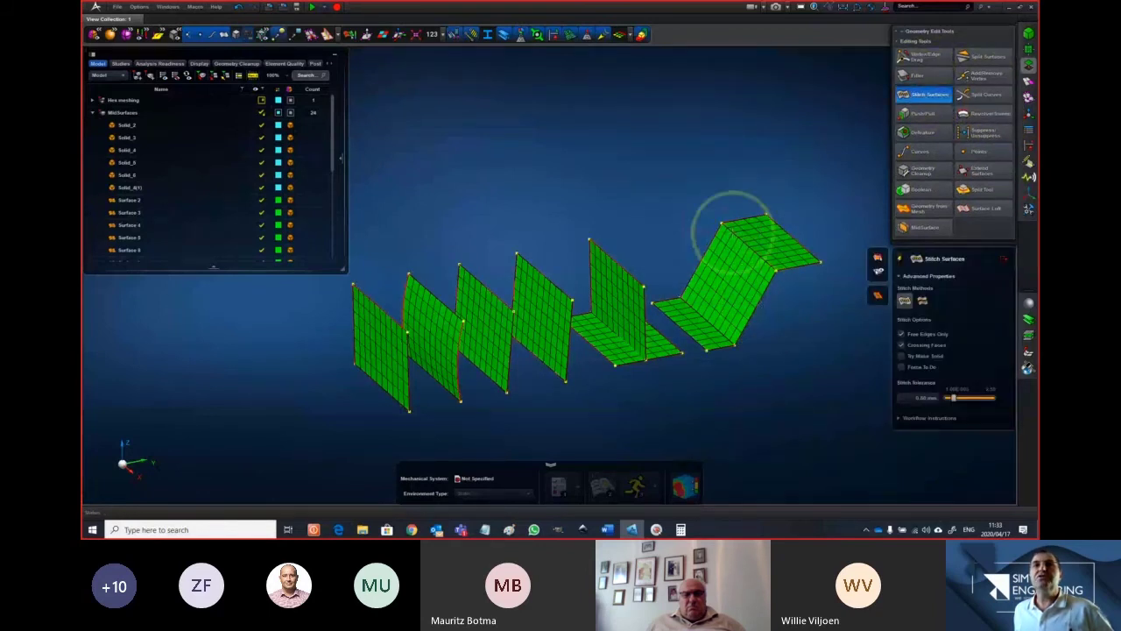
pyautogui.click(799, 309)
pyautogui.moveTo(794, 299); pyautogui.dragTo(792, 298, button='middle')
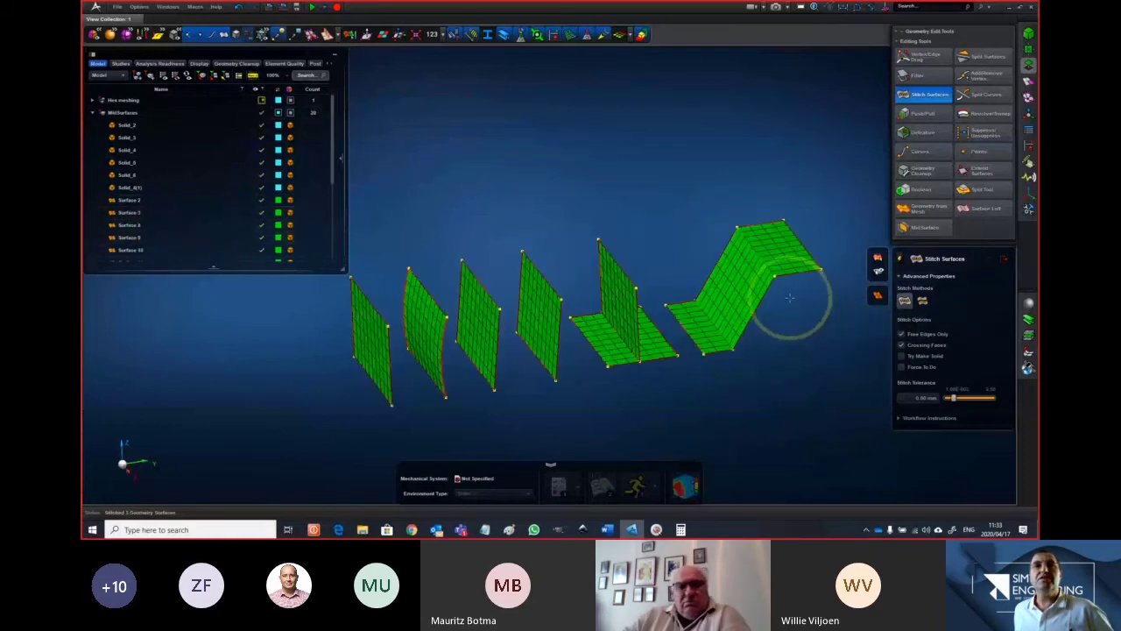
pyautogui.click(658, 382)
pyautogui.scroll(3, 659, 382)
pyautogui.scroll(-3, 652, 381)
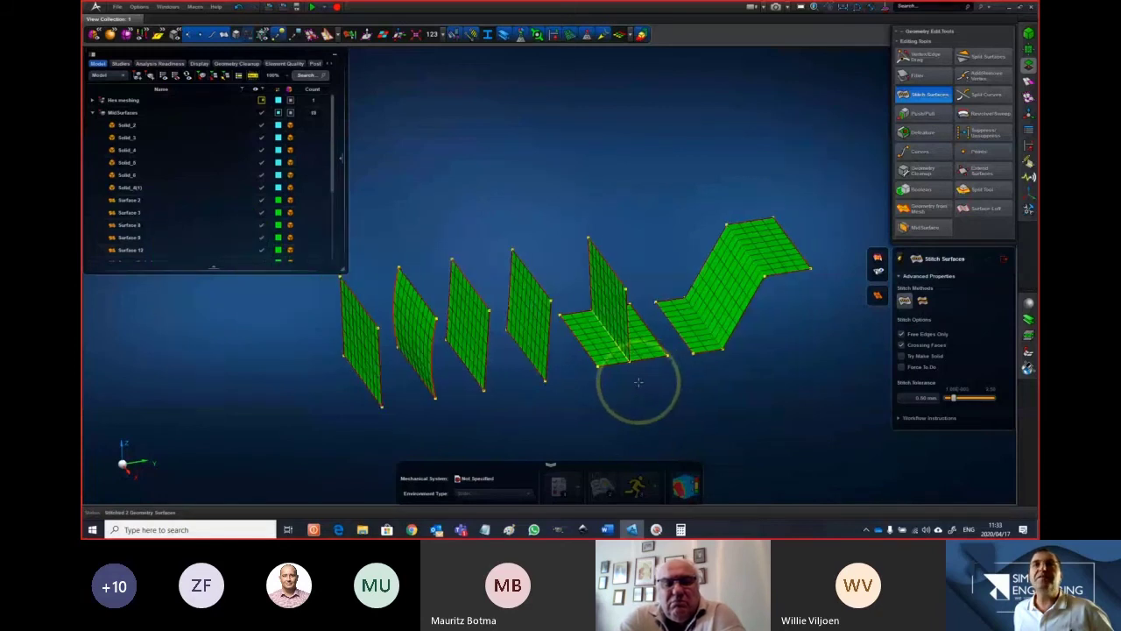
# Show the solids again and calculate Auto-Thickness for all the meshed midsurfaces, using all six solids as the thickness reference
pyautogui.click(1028, 131)
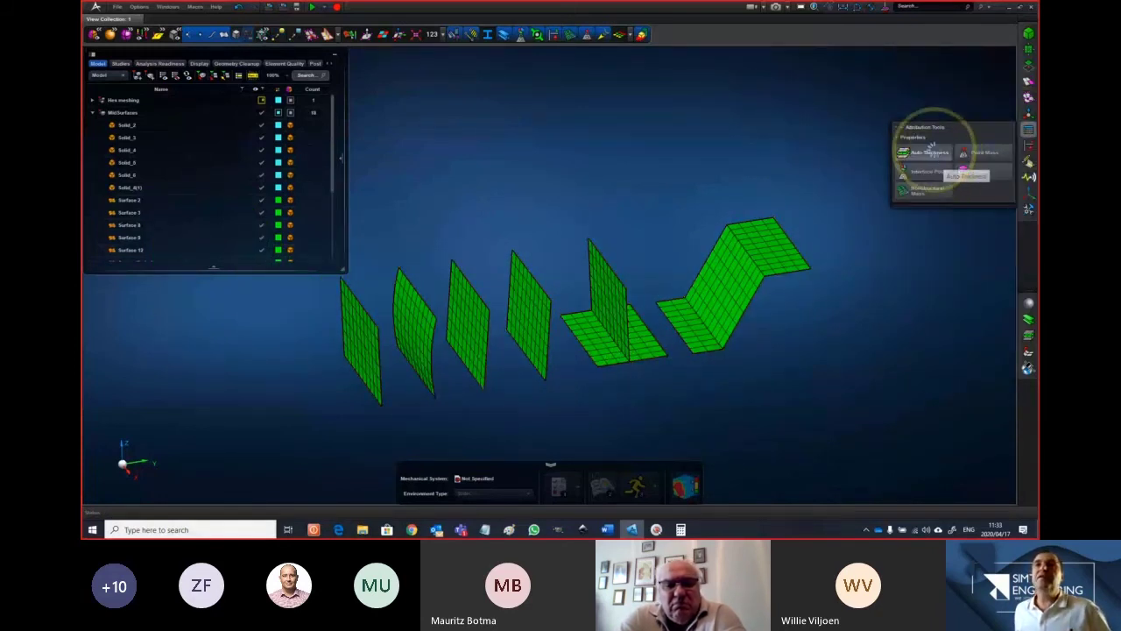
pyautogui.click(927, 152)
pyautogui.moveTo(791, 336); pyautogui.dragTo(796, 333, button='middle')
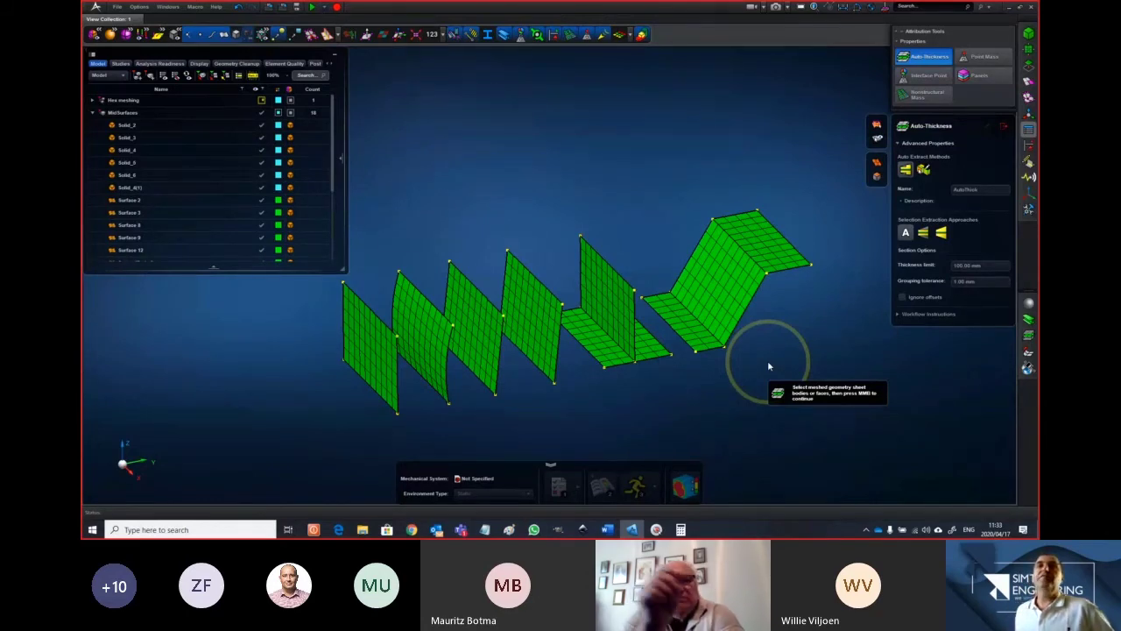
pyautogui.click(238, 34)
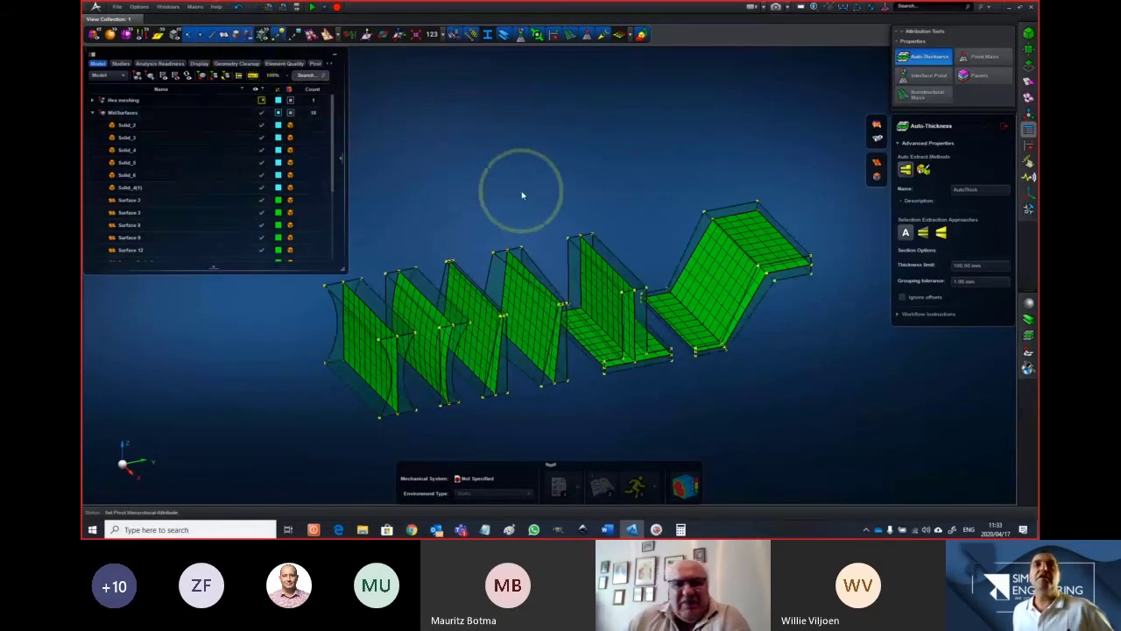
pyautogui.moveTo(522, 194); pyautogui.dragTo(531, 190, button='middle')
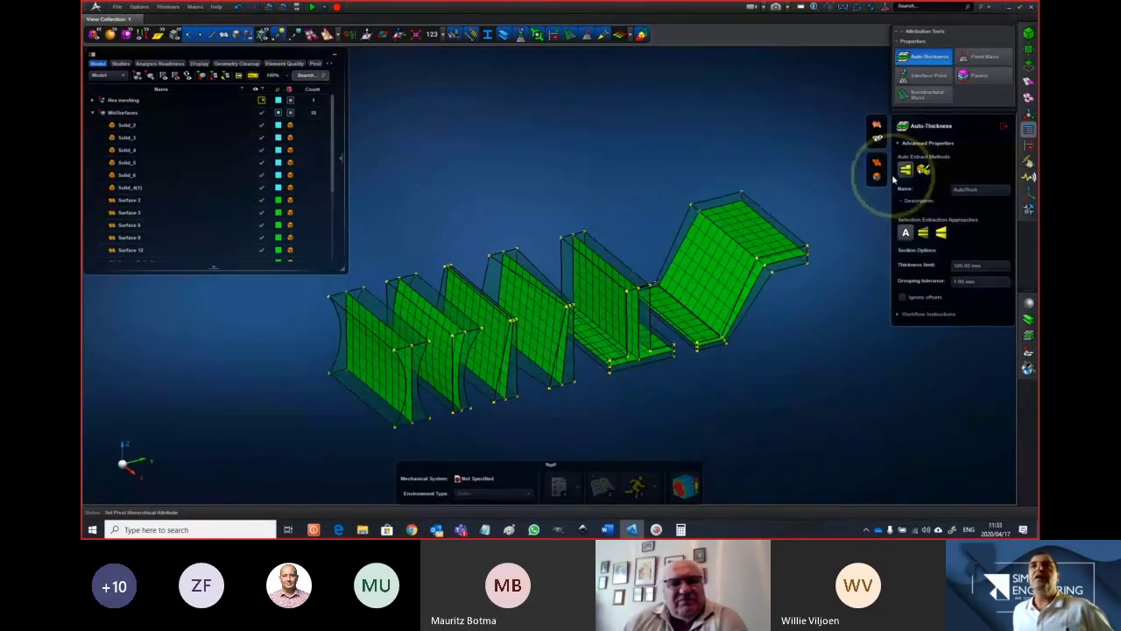
pyautogui.moveTo(817, 168); pyautogui.dragTo(406, 462)
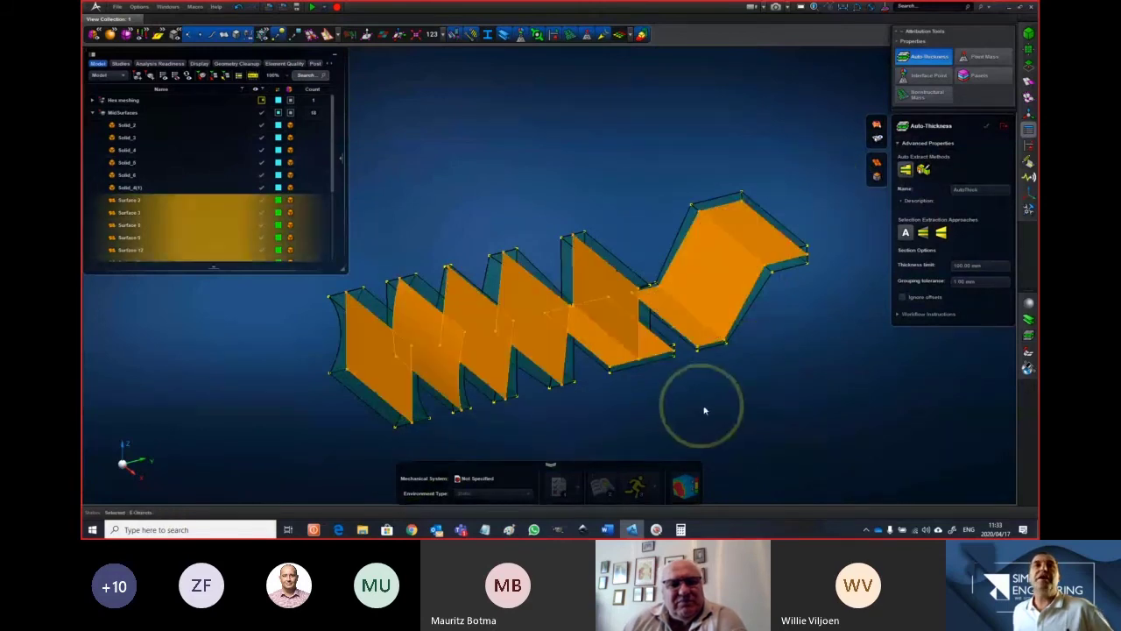
pyautogui.middleClick(728, 396)
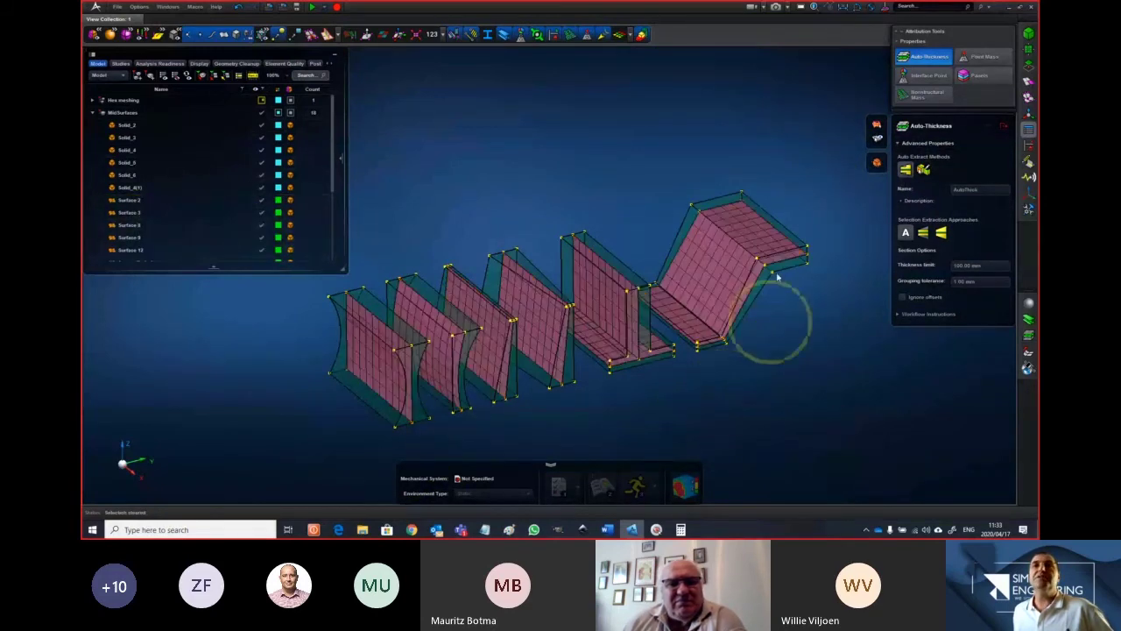
pyautogui.hotkey('ctrl', 'a')
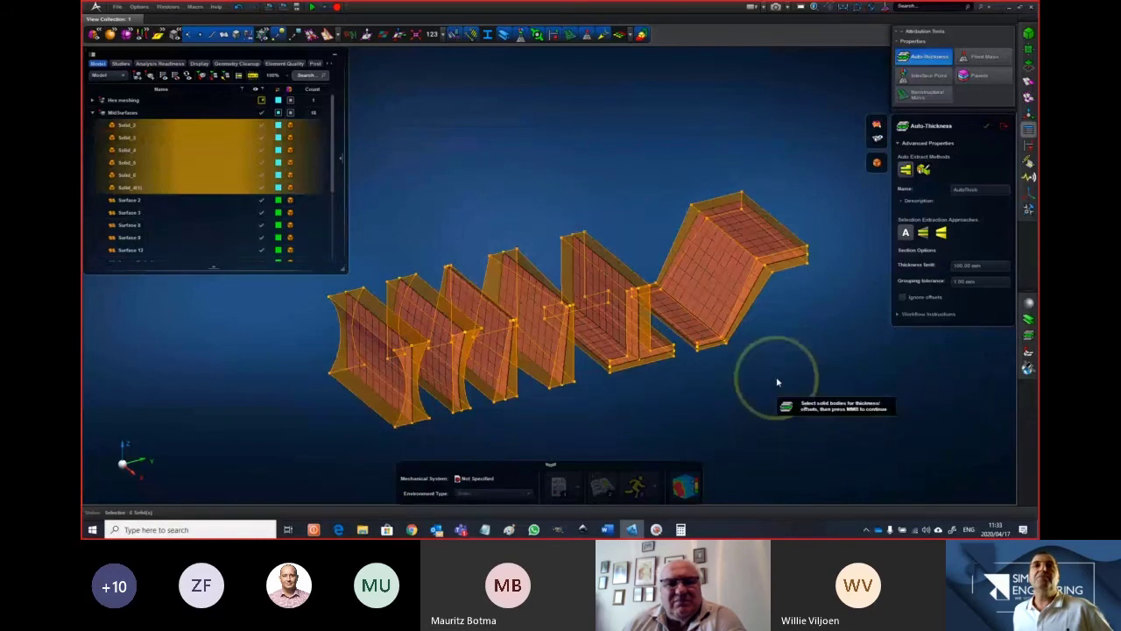
pyautogui.middleClick(776, 377)
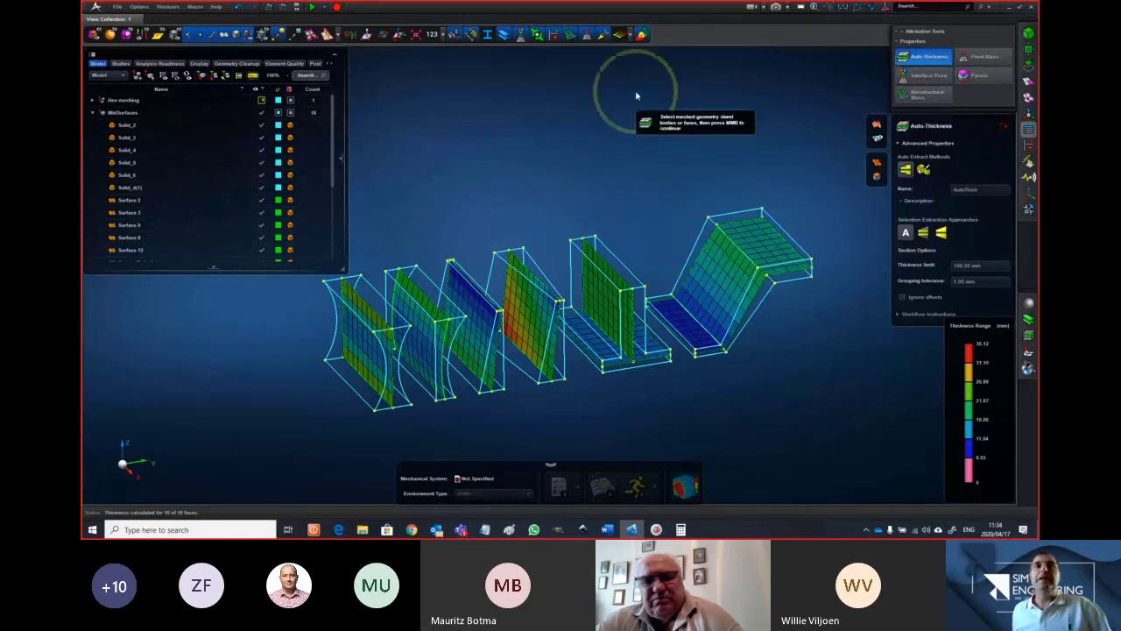
# Examine the thickness contours on the midsurface meshes against the Thickness Range legend, and close Auto-Thickness
pyautogui.moveTo(660, 148)
pyautogui.mouseDown(button='middle')
pyautogui.moveTo(653, 138)
pyautogui.moveTo(664, 155)
pyautogui.mouseUp(button='middle')
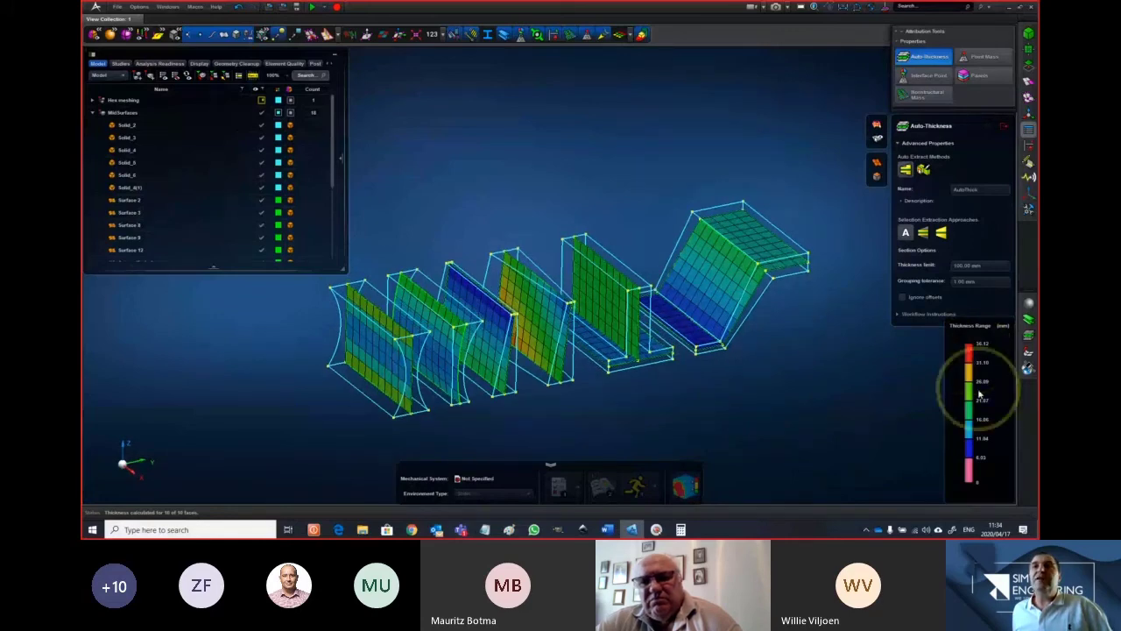
pyautogui.moveTo(813, 375); pyautogui.dragTo(671, 388, button='middle')
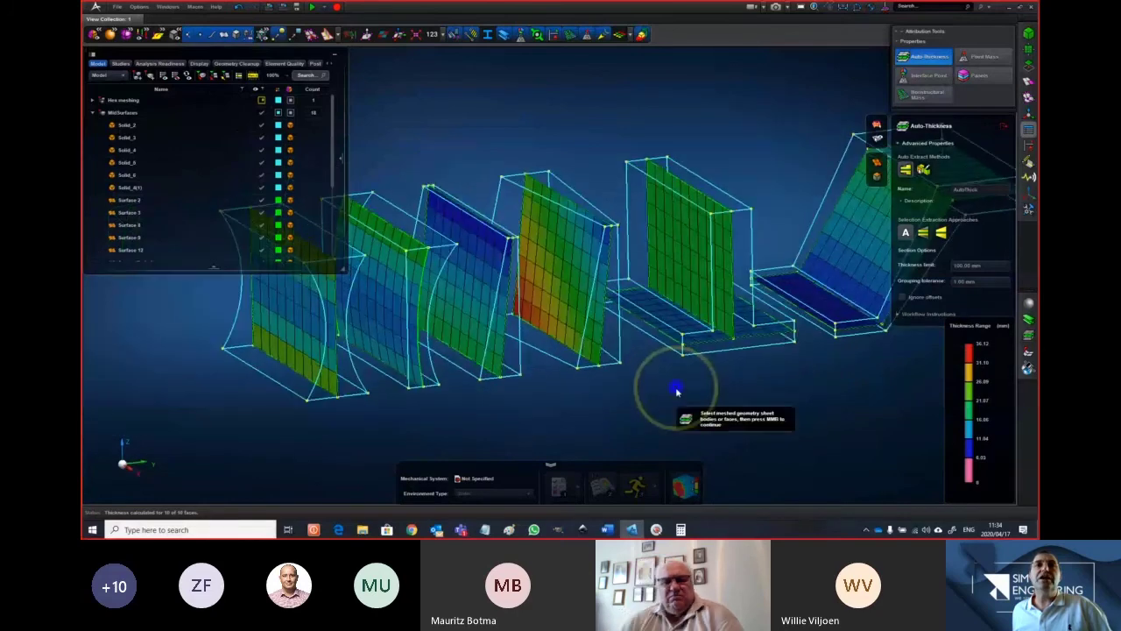
pyautogui.scroll(5, 605, 373)
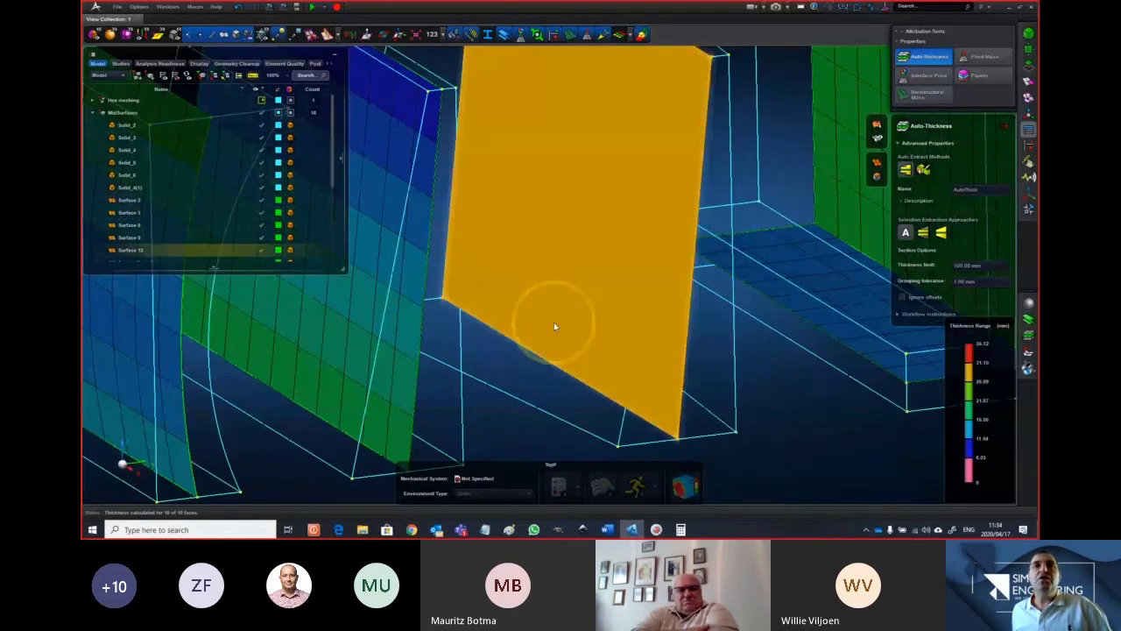
pyautogui.scroll(-3, 555, 325)
pyautogui.moveTo(787, 453); pyautogui.dragTo(656, 81, button='middle')
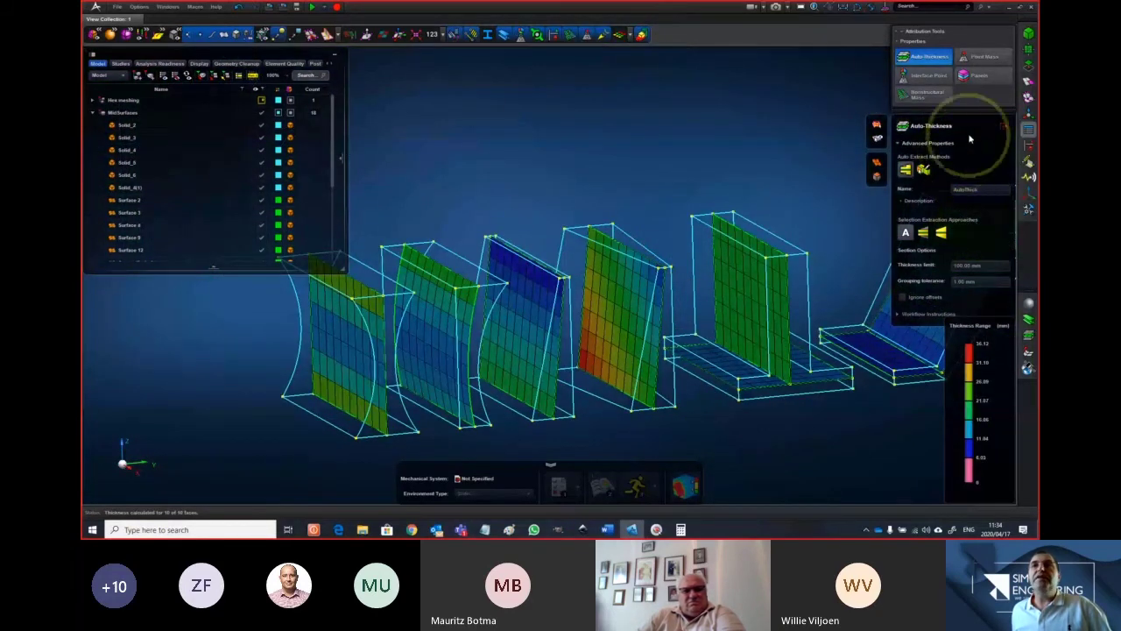
pyautogui.click(1003, 126)
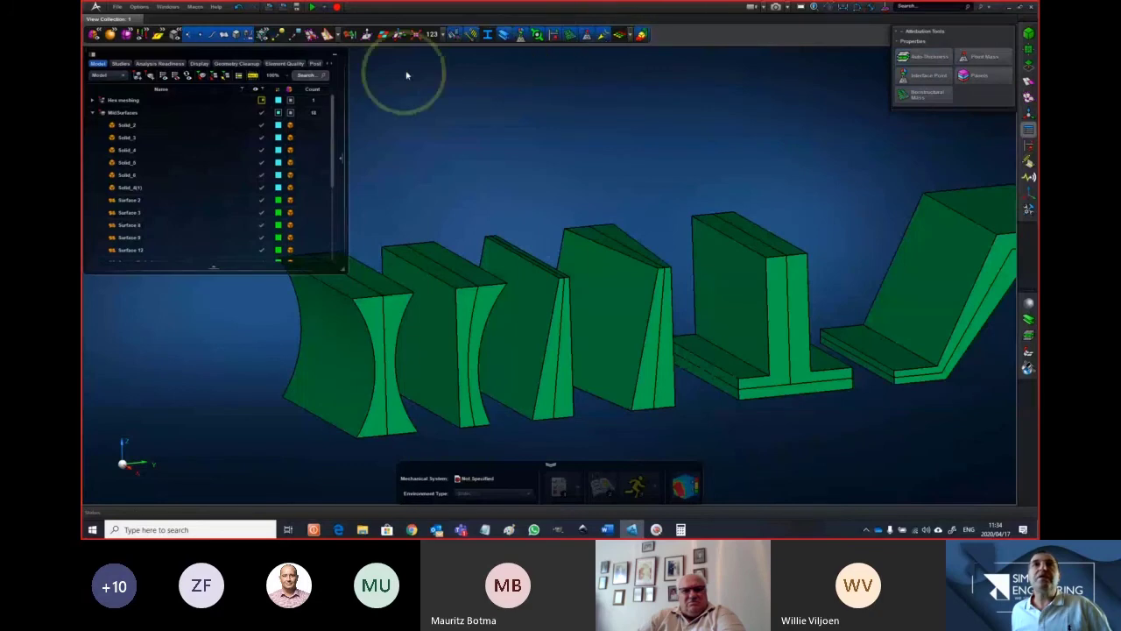
# Hide the solids, turn on the thickness contours for the midsurface meshes, and display the thickness as 3D element blocks
pyautogui.click(272, 35)
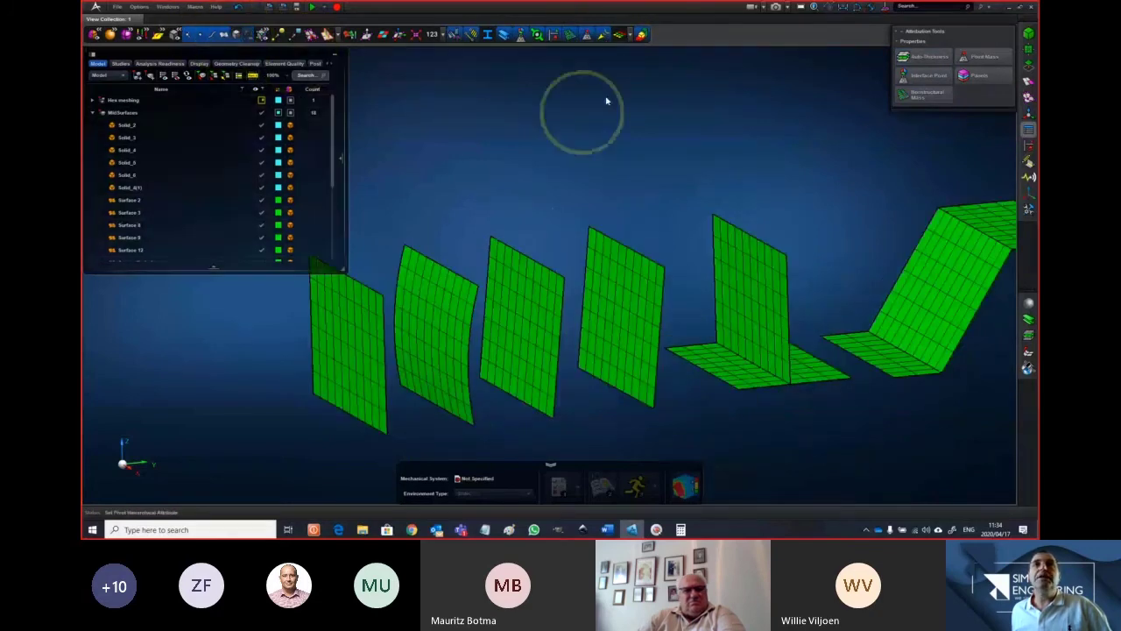
pyautogui.click(619, 35)
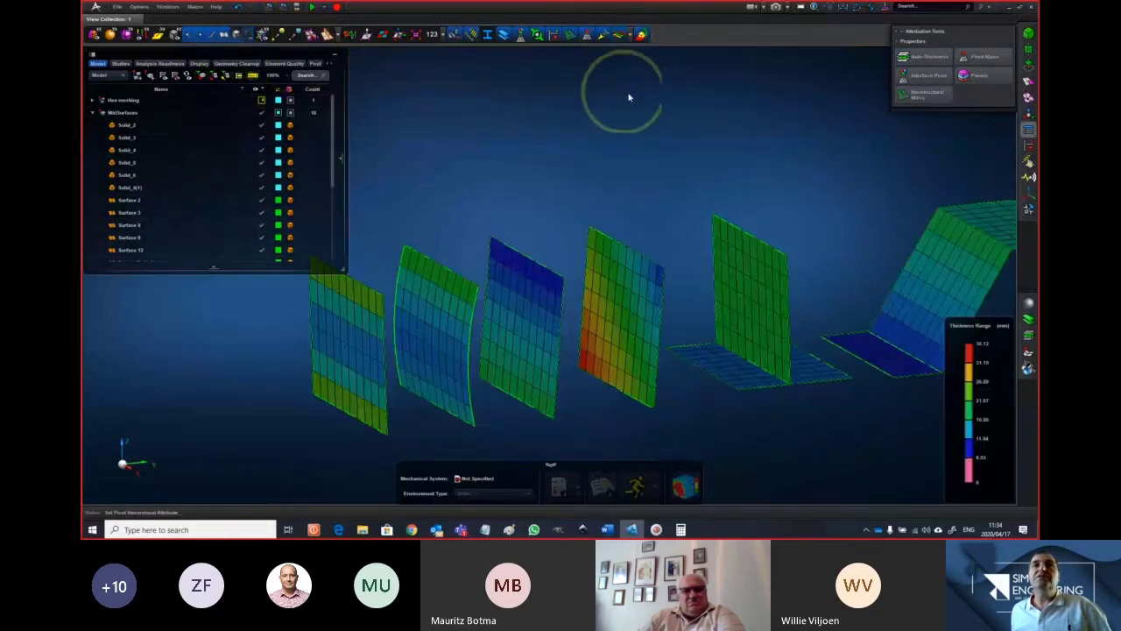
pyautogui.moveTo(628, 98); pyautogui.dragTo(531, 95, button='middle')
pyautogui.click(635, 36)
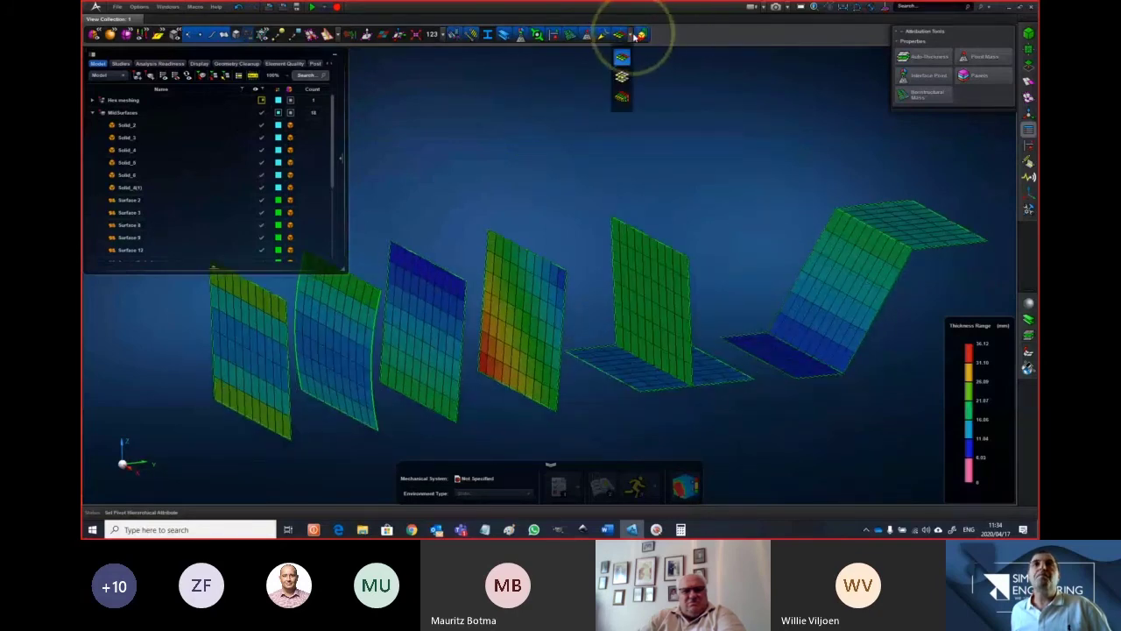
pyautogui.click(621, 96)
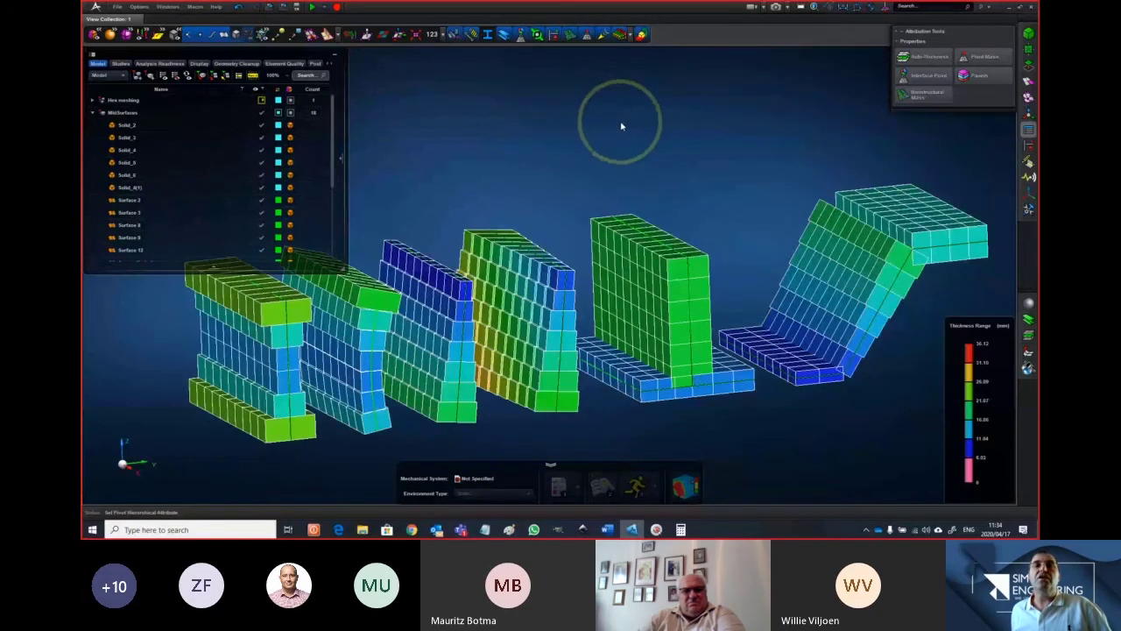
# Show the solids as outlines around the 3D thickness display and compare the element thicknesses with the solid shapes
pyautogui.moveTo(618, 122); pyautogui.dragTo(598, 105, button='middle')
pyautogui.scroll(-3, 588, 109)
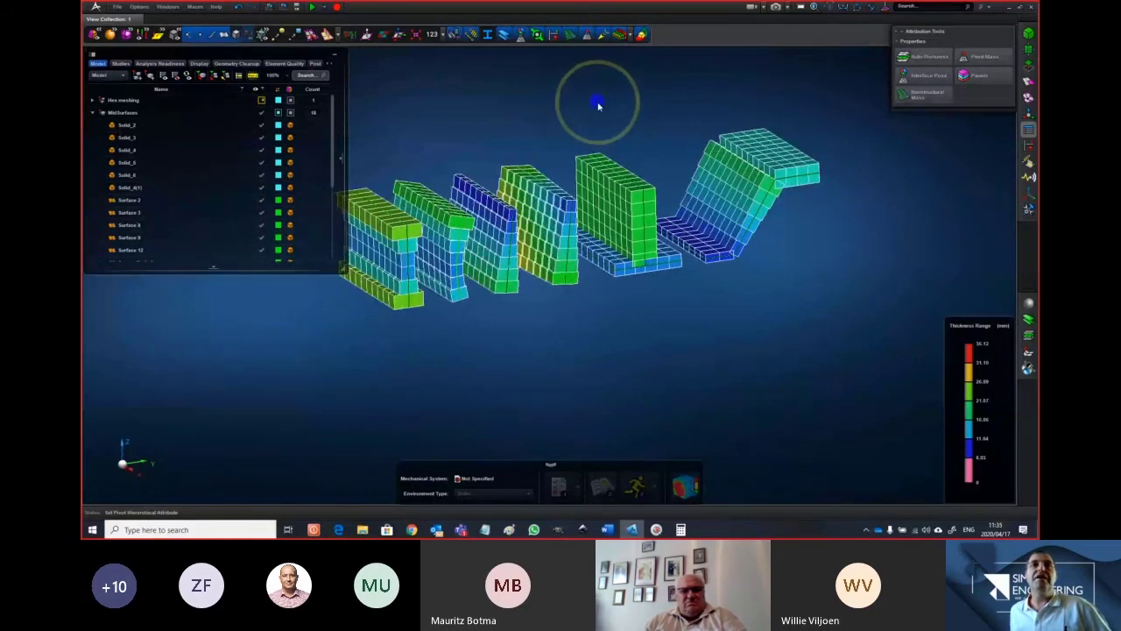
pyautogui.scroll(3, 583, 149)
pyautogui.moveTo(583, 149); pyautogui.dragTo(580, 148, button='middle')
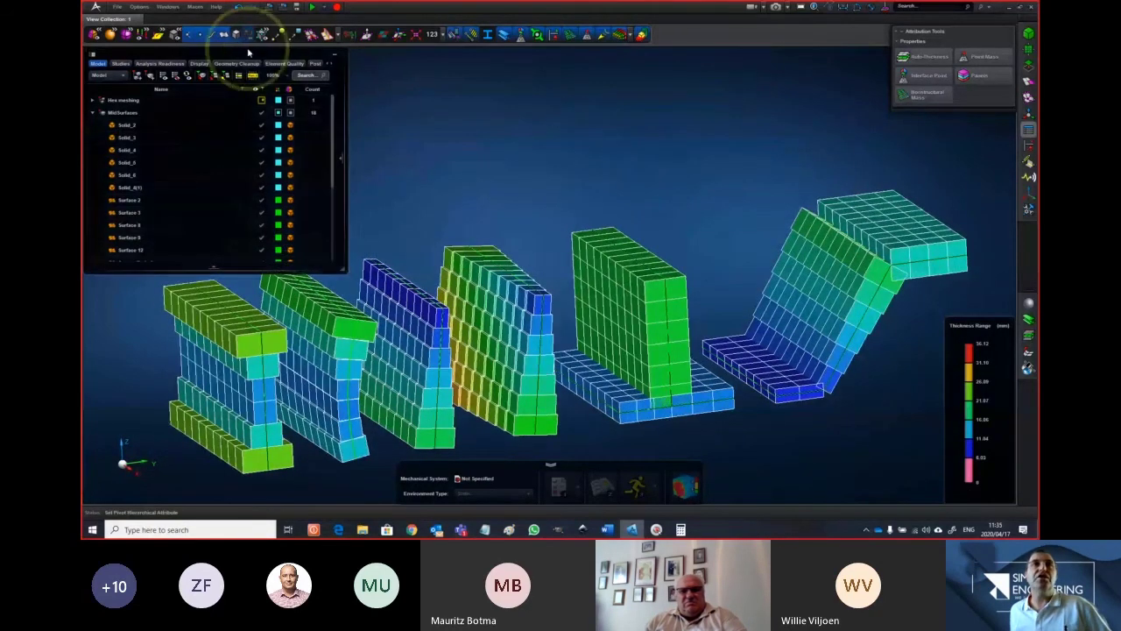
pyautogui.click(235, 37)
pyautogui.click(585, 160)
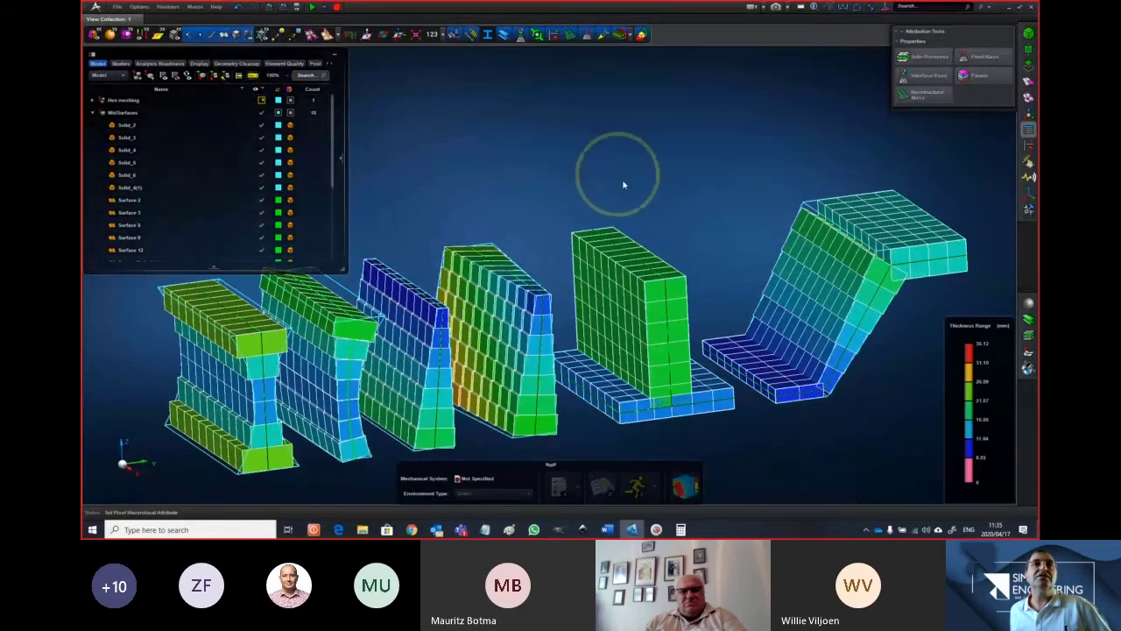
pyautogui.click(618, 161)
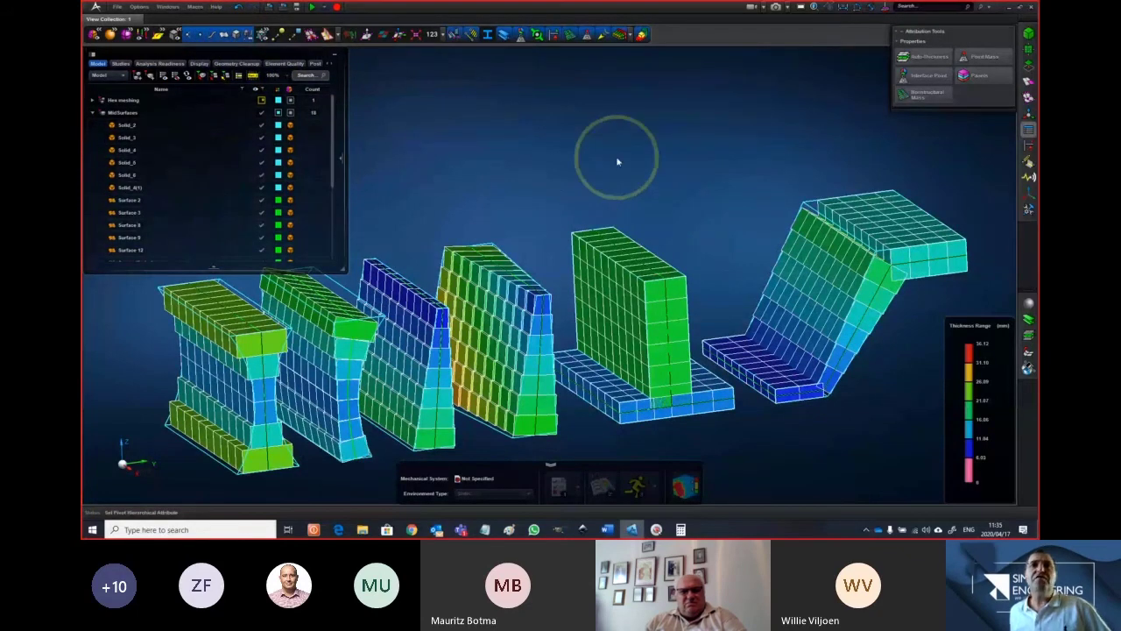
pyautogui.moveTo(618, 161); pyautogui.dragTo(546, 204, button='middle')
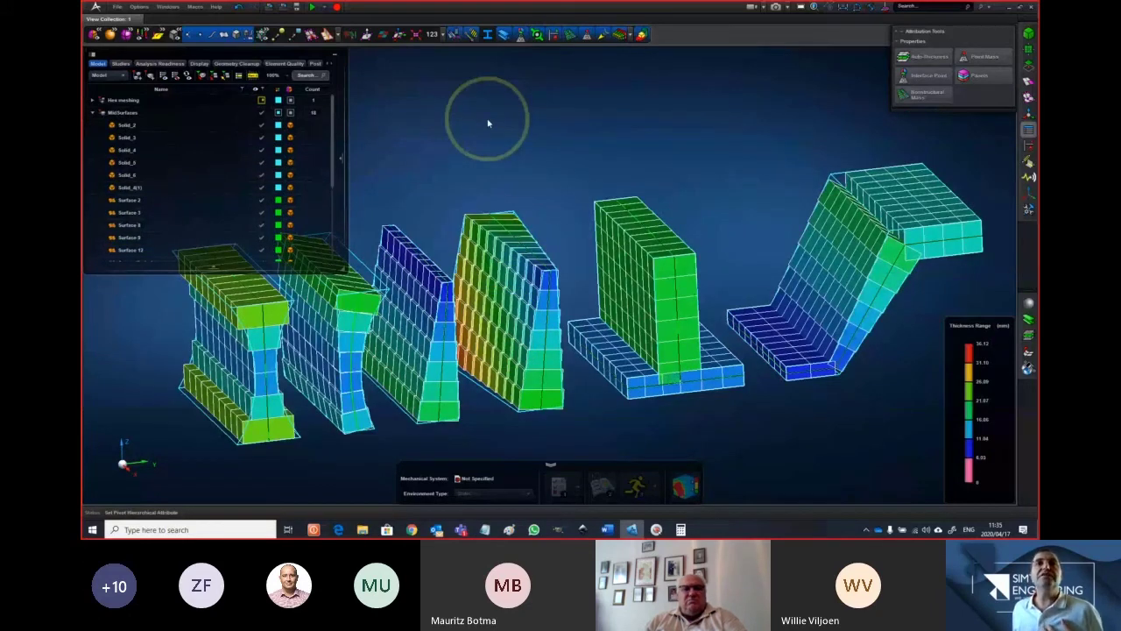
# Undo the Auto-Thickness calculation and last stitching, and shift the fourth solid's midsurface off-centre by about 4.39 mm along Y with Transform
pyautogui.click(235, 7)
pyautogui.click(236, 7)
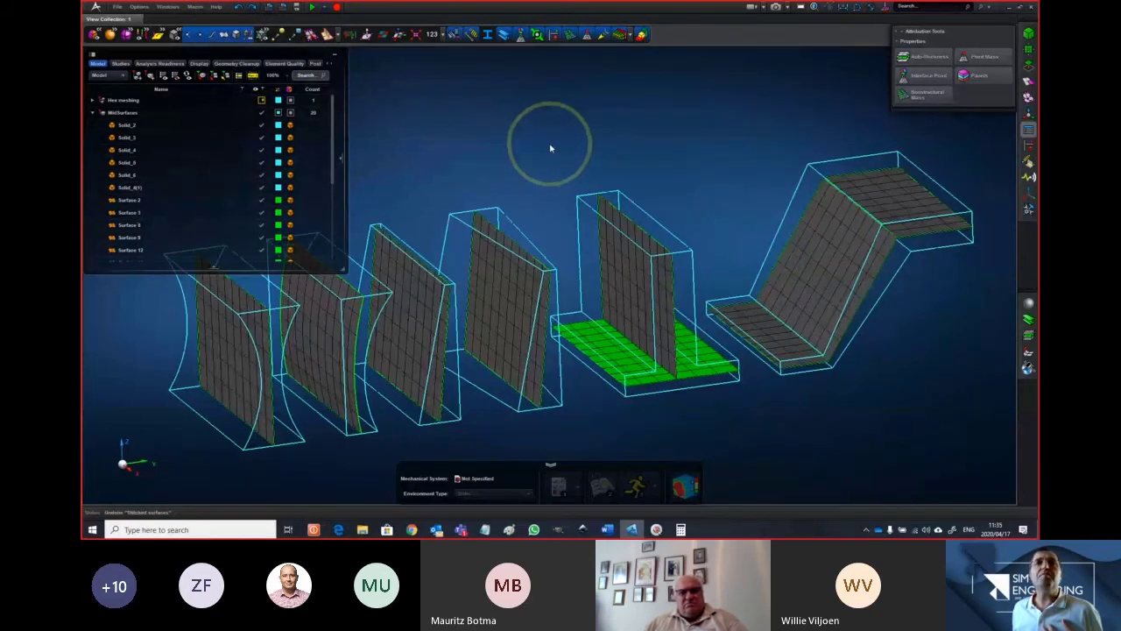
pyautogui.click(1028, 81)
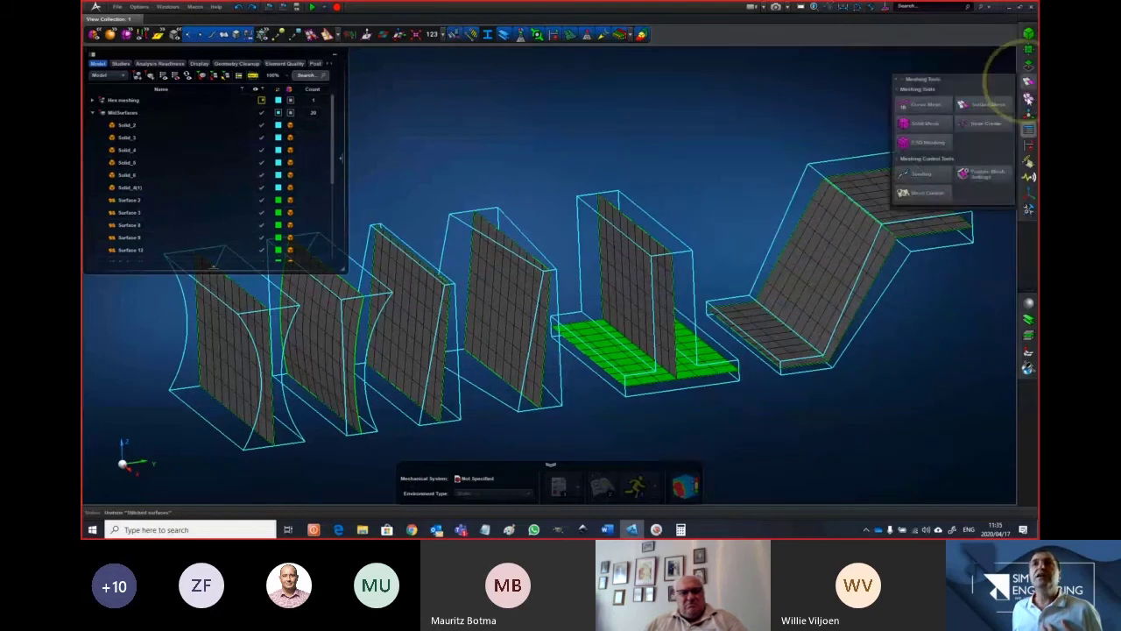
pyautogui.moveTo(1029, 112)
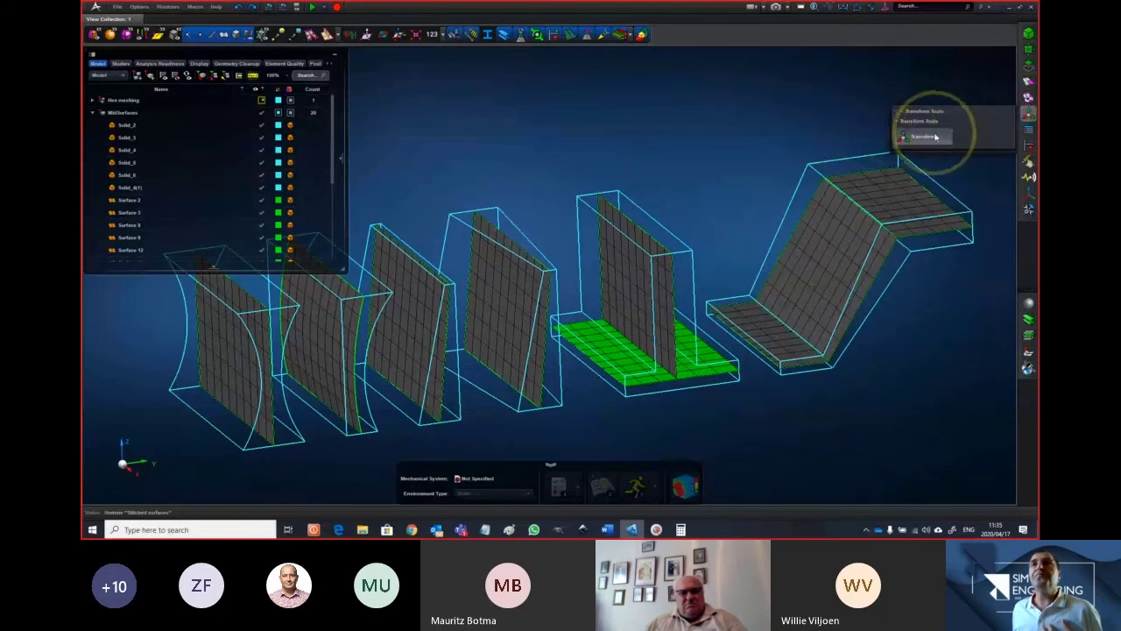
pyautogui.click(936, 137)
pyautogui.click(523, 306)
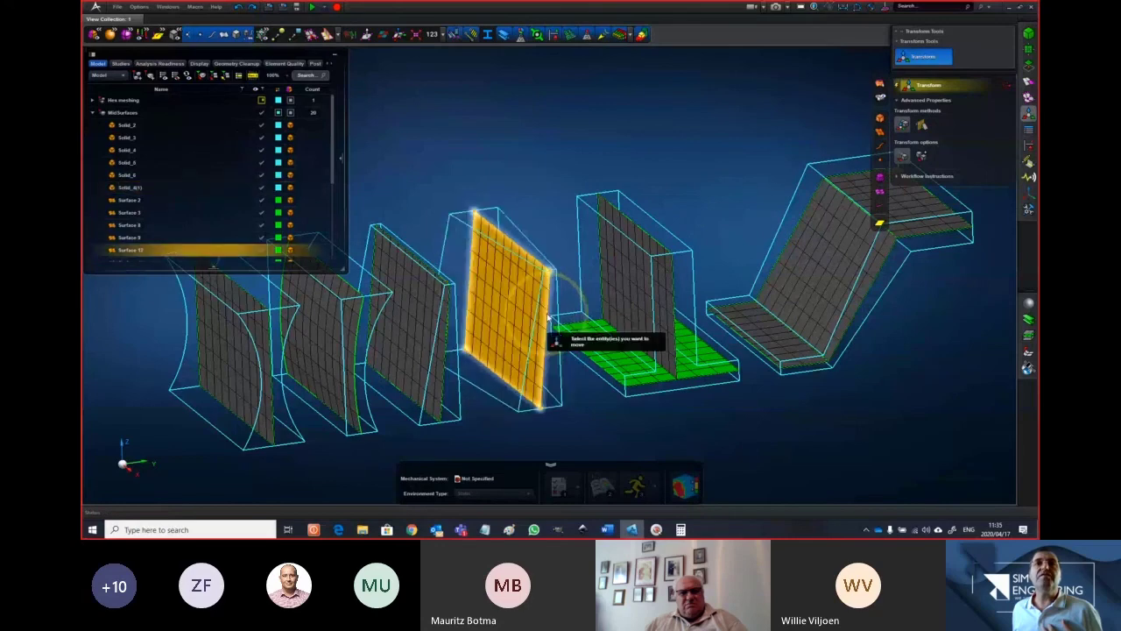
pyautogui.click(545, 312)
pyautogui.moveTo(546, 313); pyautogui.dragTo(561, 277, button='middle')
pyautogui.moveTo(574, 298); pyautogui.dragTo(570, 307)
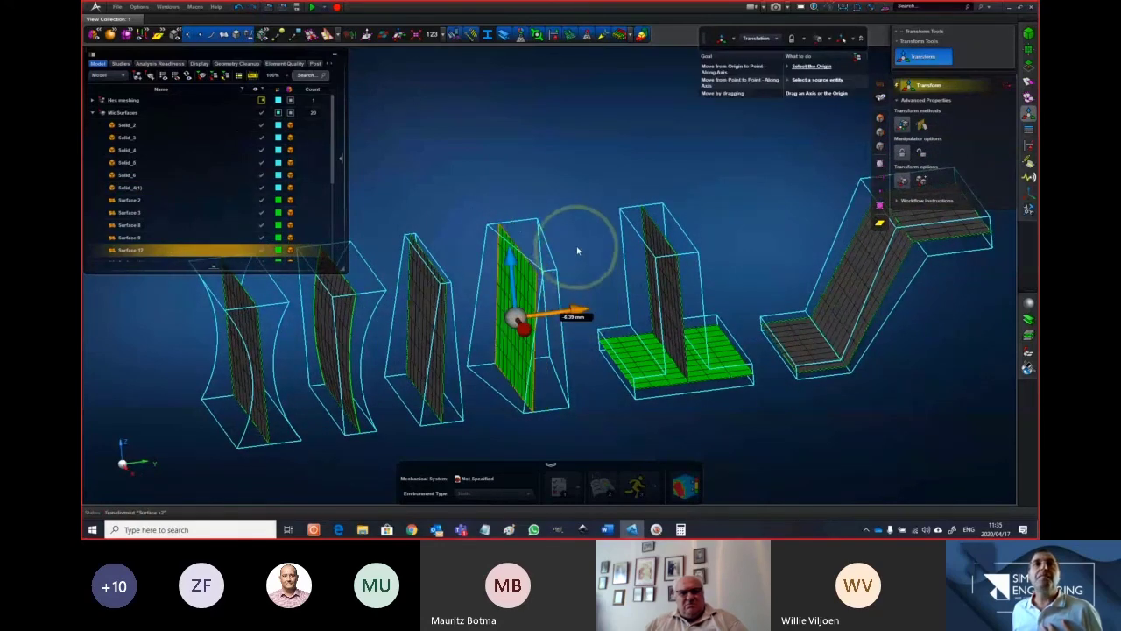
pyautogui.moveTo(576, 249); pyautogui.dragTo(581, 247, button='middle')
pyautogui.click(1004, 88)
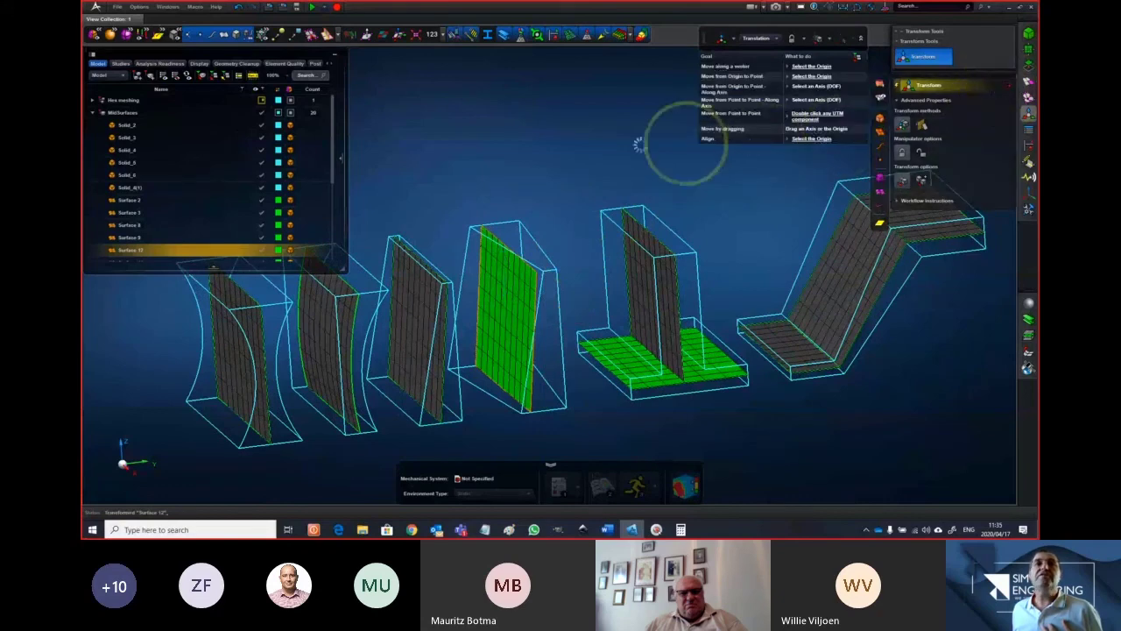
pyautogui.moveTo(585, 158); pyautogui.dragTo(587, 159, button='middle')
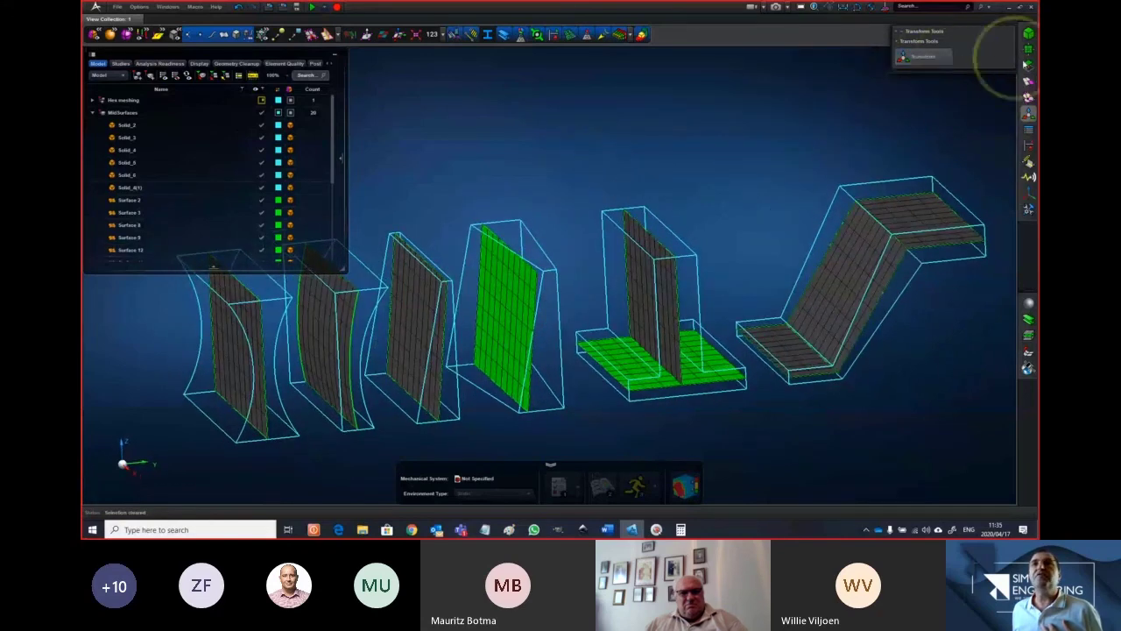
# Calculate Auto-Thickness for the shifted midsurface of the fourth solid, using its surrounding solid as the thickness reference
pyautogui.click(1029, 129)
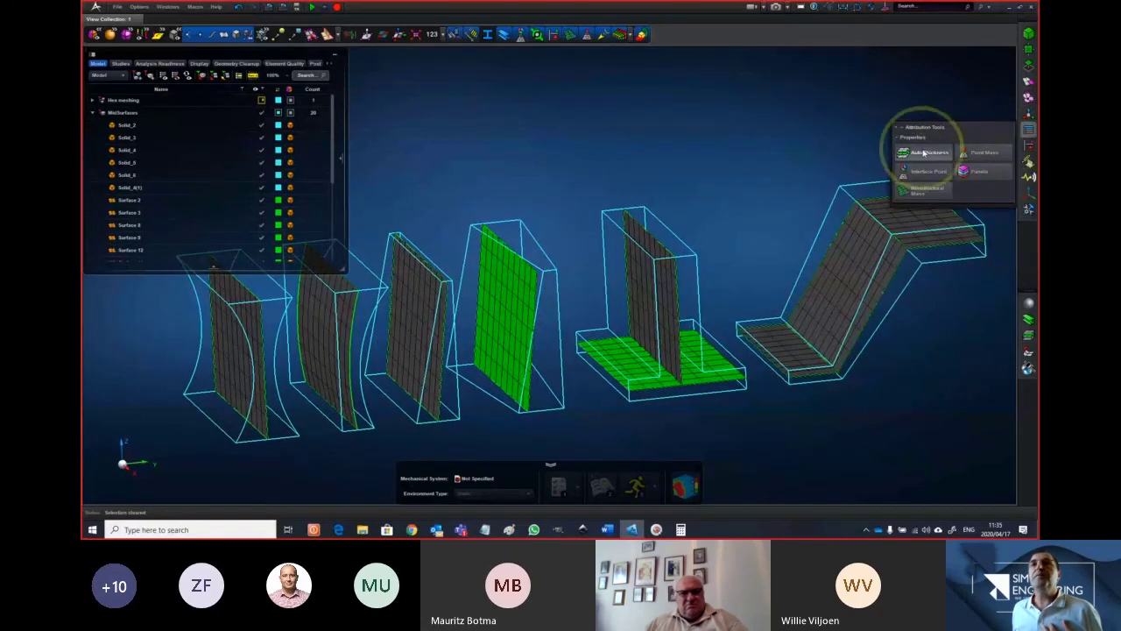
pyautogui.click(928, 152)
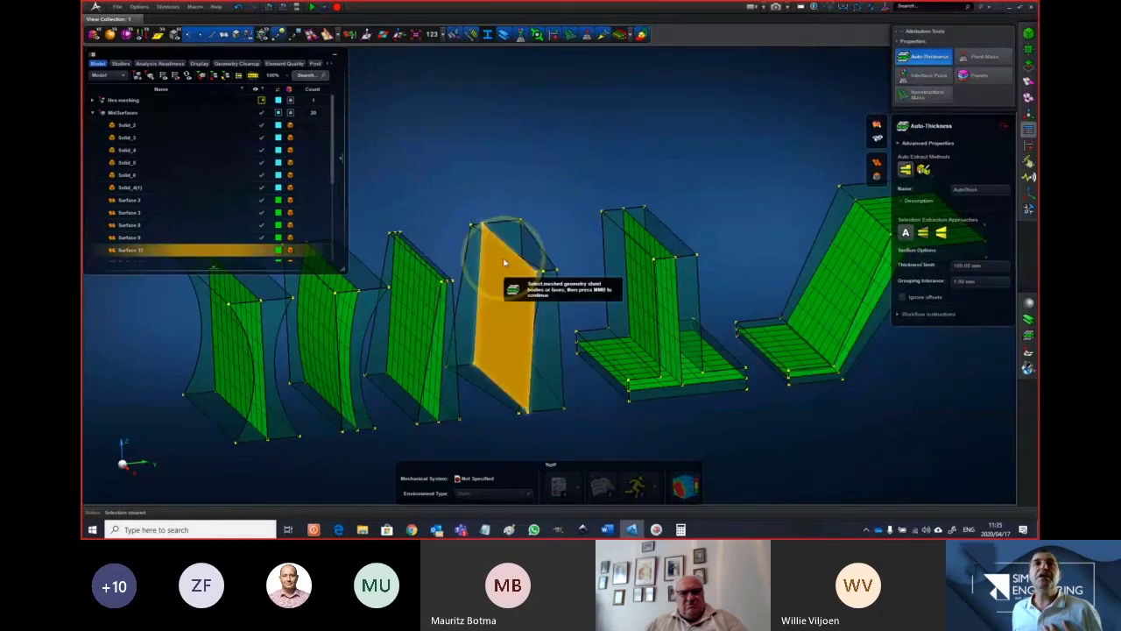
pyautogui.click(515, 230)
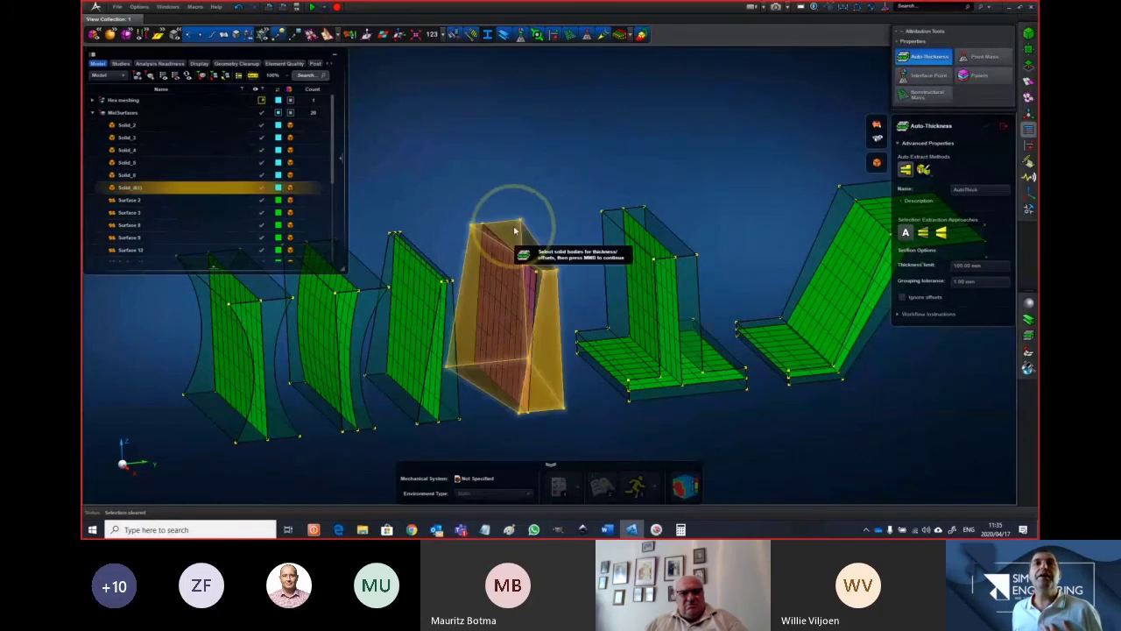
pyautogui.middleClick(513, 179)
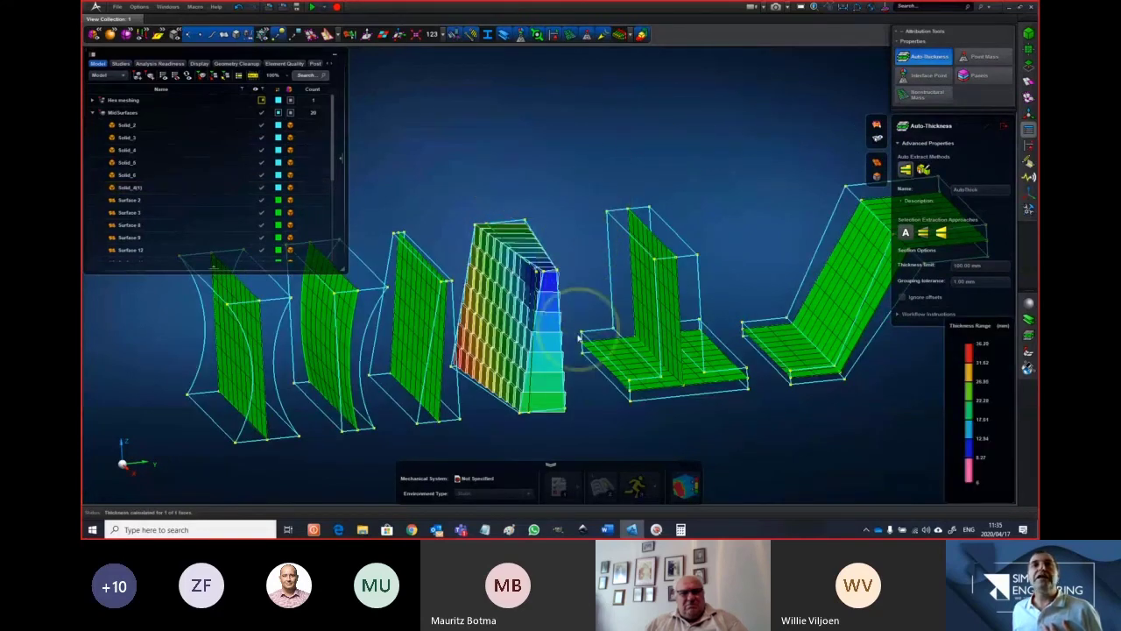
# Examine up close how the 3D thickness blocks of the shifted midsurface follow the outline of its solid
pyautogui.scroll(5, 579, 329)
pyautogui.moveTo(611, 193); pyautogui.dragTo(634, 150, button='middle')
pyautogui.scroll(5, 587, 192)
pyautogui.moveTo(528, 158); pyautogui.dragTo(471, 263, button='middle')
pyautogui.click(470, 263)
pyautogui.scroll(-2, 495, 212)
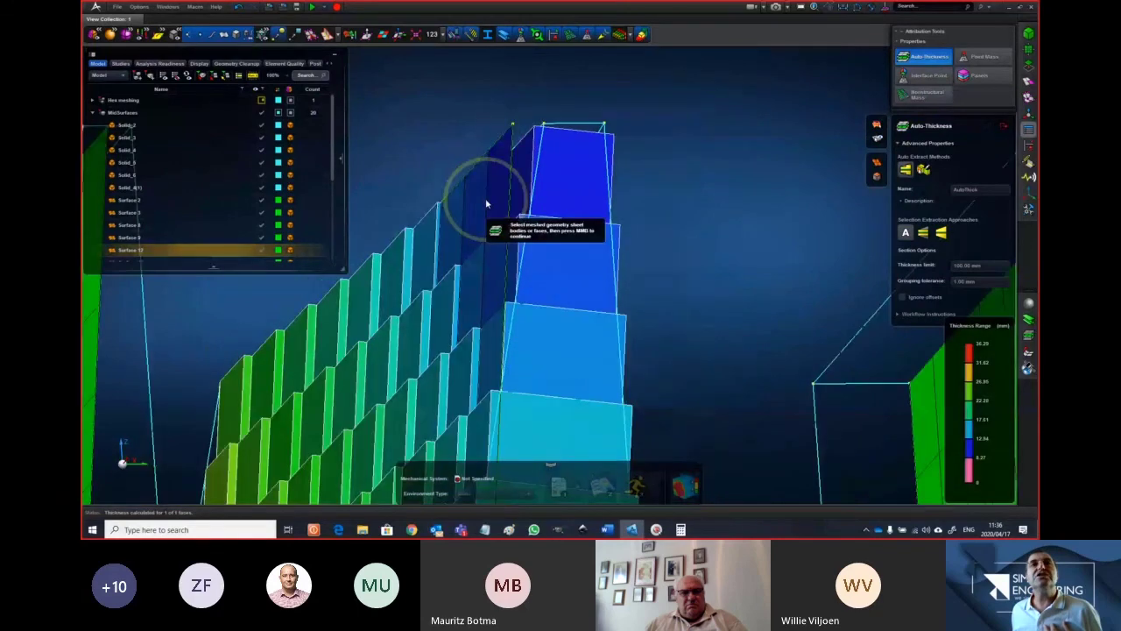
pyautogui.moveTo(495, 202); pyautogui.dragTo(620, 229, button='middle')
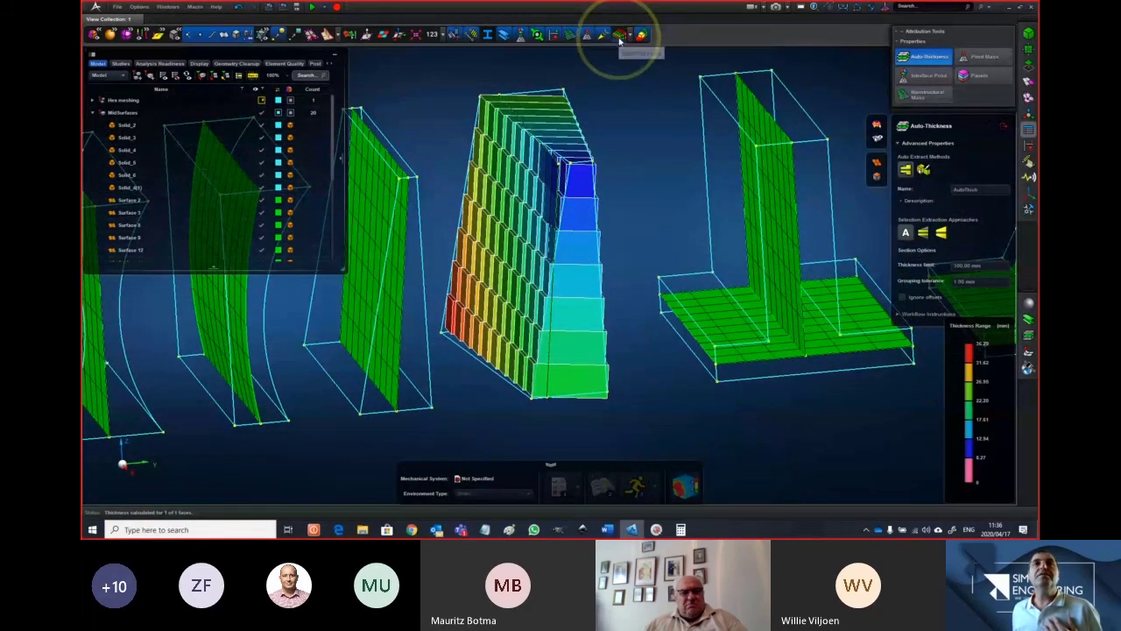
# Switch the thickness display from 3D blocks to flat colour contours on the shifted midsurface mesh
pyautogui.click(619, 35)
pyautogui.click(622, 35)
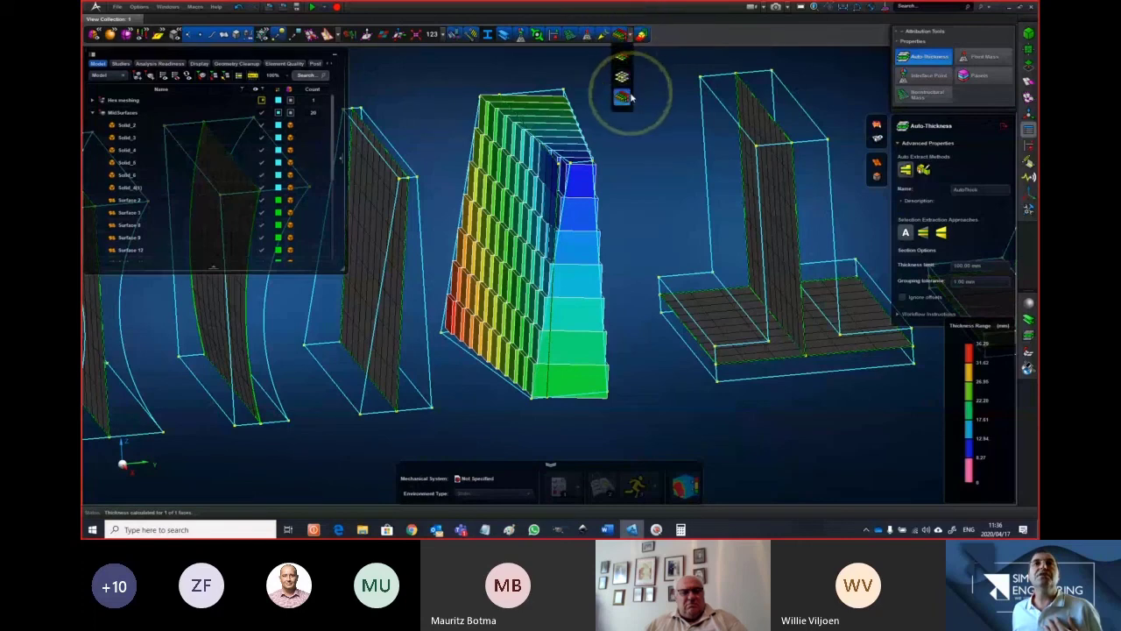
pyautogui.click(622, 77)
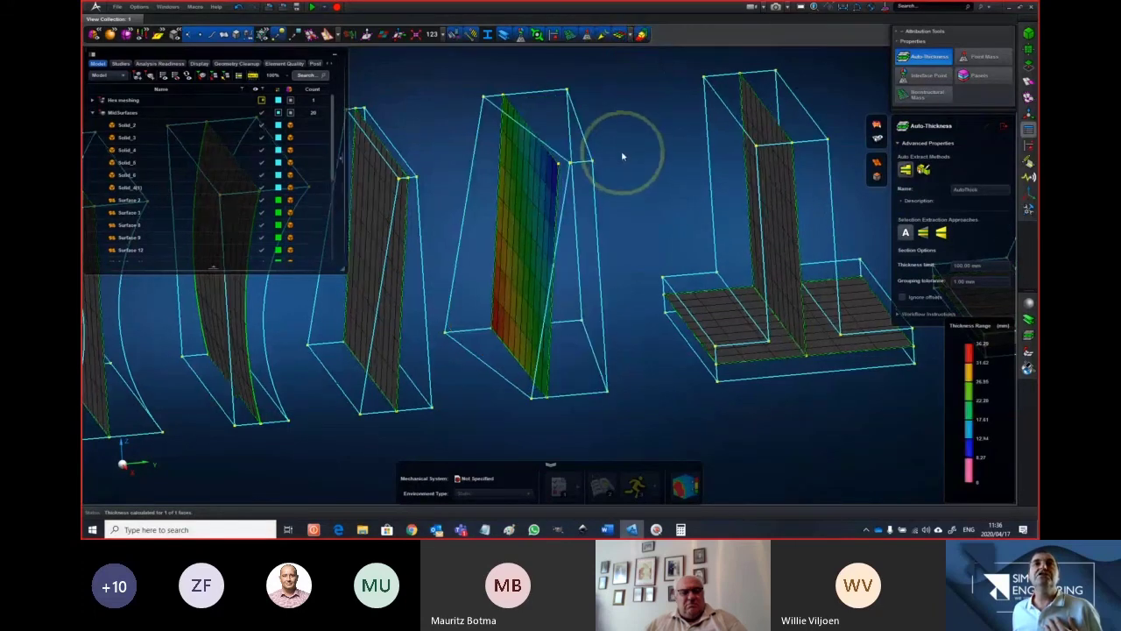
pyautogui.moveTo(623, 156); pyautogui.dragTo(623, 165, button='middle')
pyautogui.scroll(-2, 621, 155)
pyautogui.moveTo(621, 155); pyautogui.dragTo(519, 189, button='right')
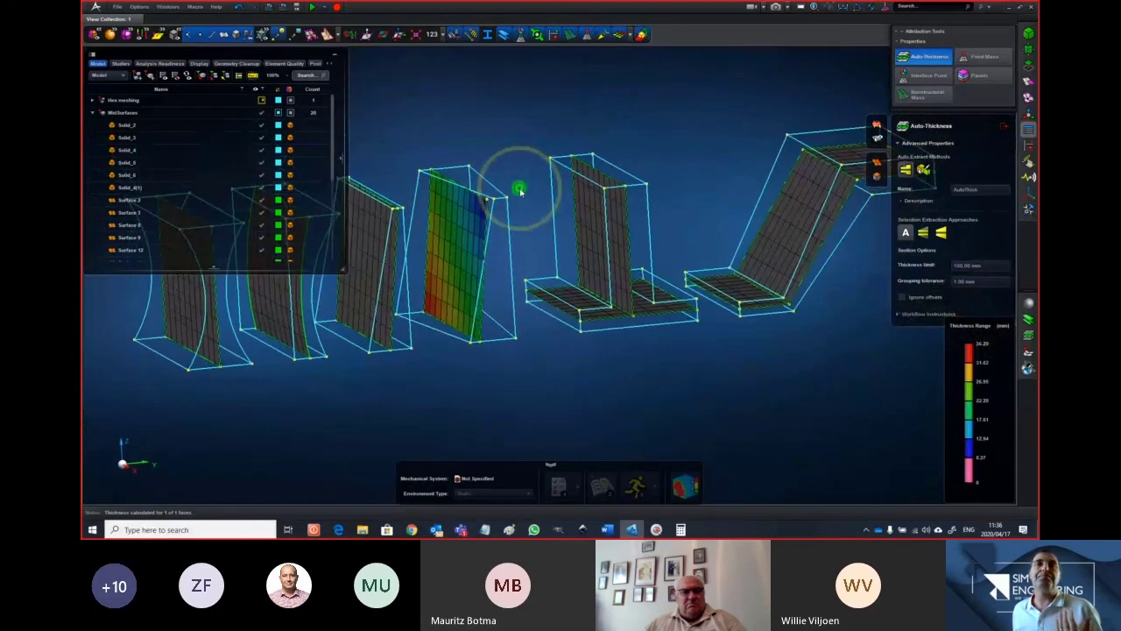
pyautogui.click(662, 403)
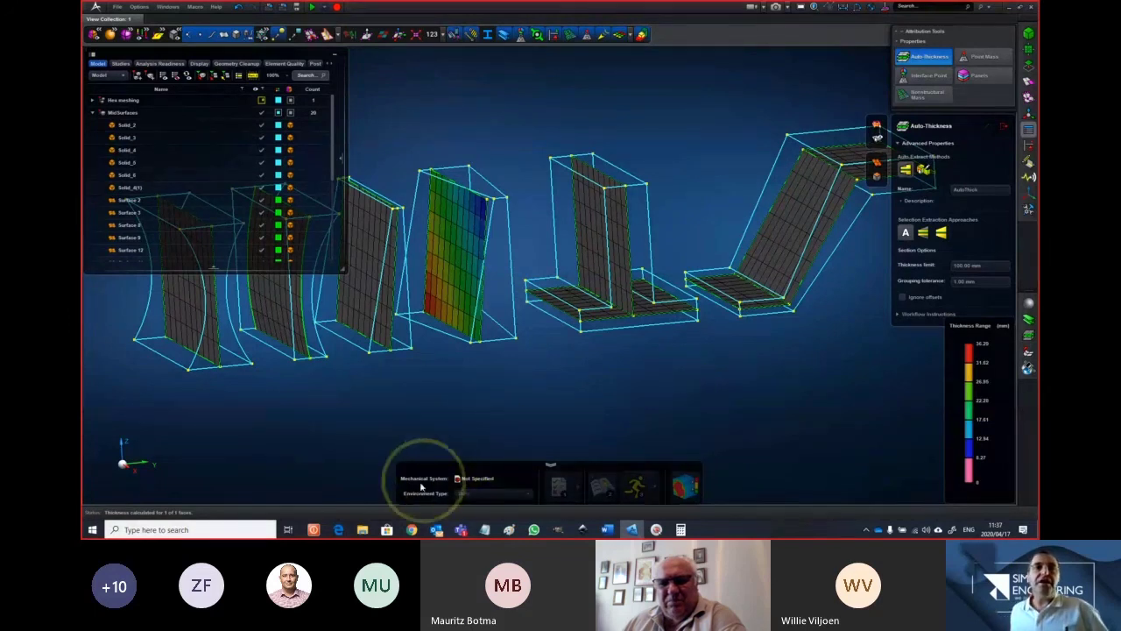
# Switch to PowerPoint and start the slide show of the Sharpen the Saw Live Meeting pre start slide presentation
pyautogui.click(92, 530)
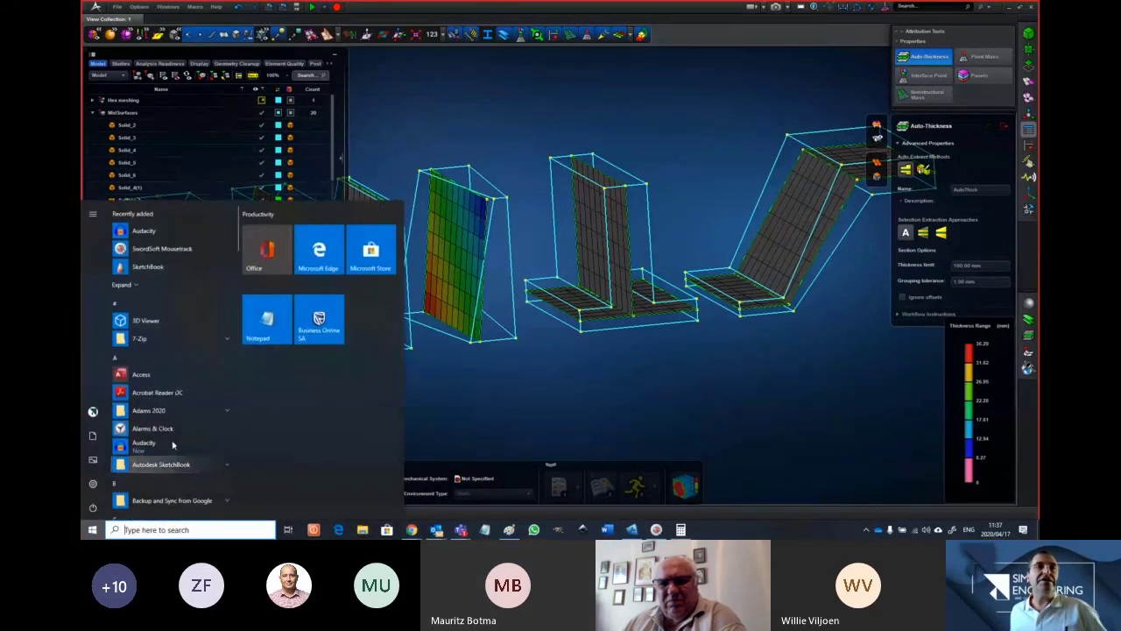
pyautogui.write('power')
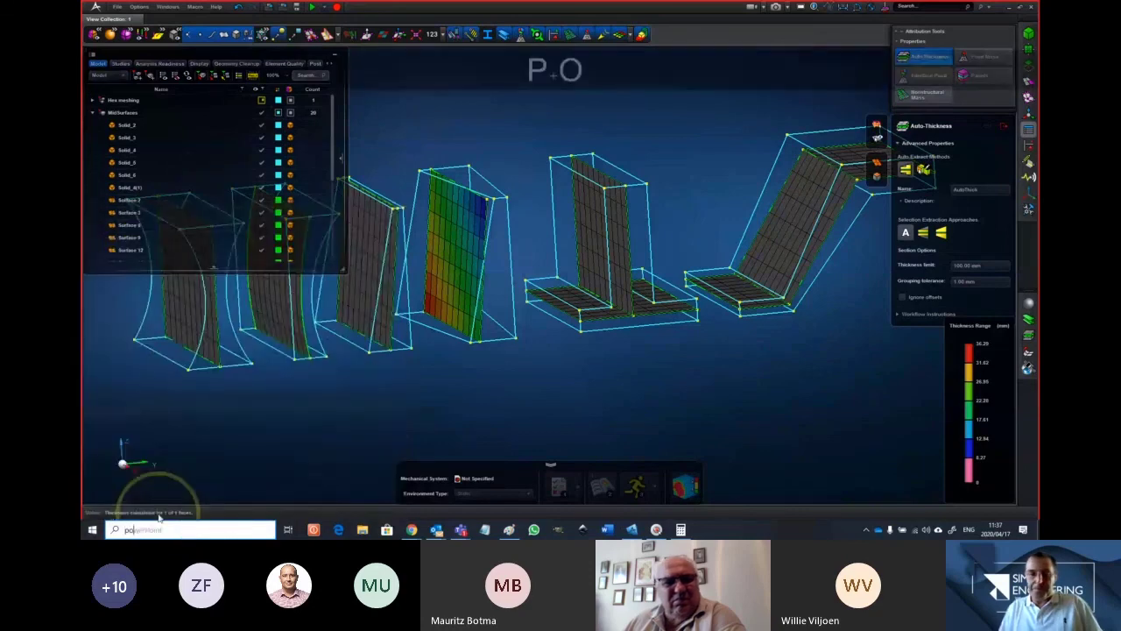
pyautogui.press('Return')
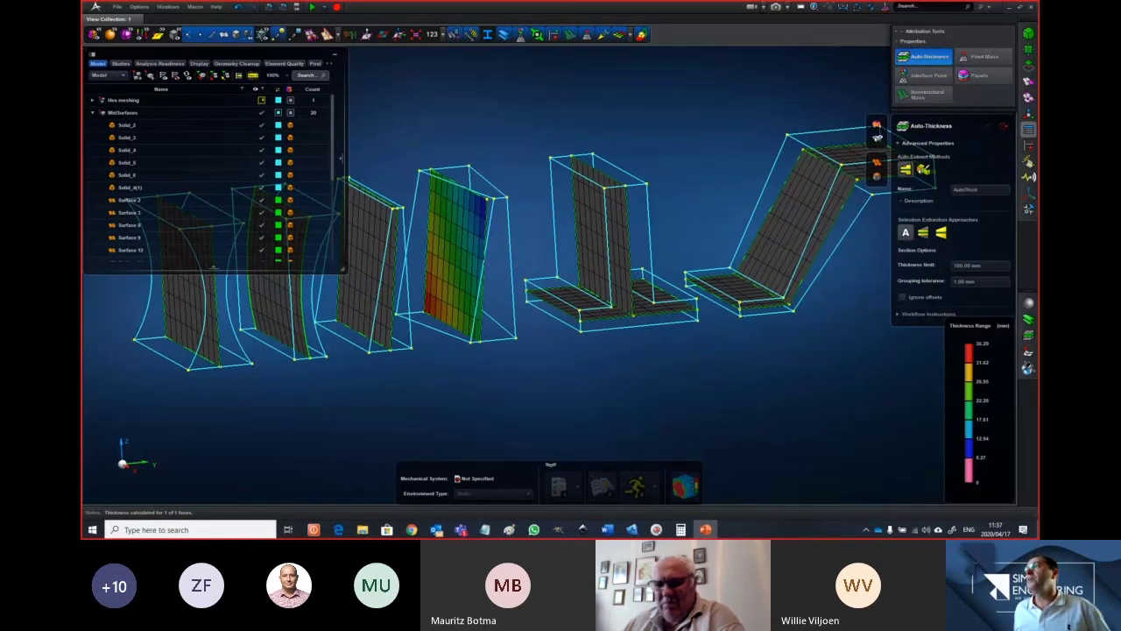
pyautogui.moveTo(1038, 87); pyautogui.dragTo(465, 58)
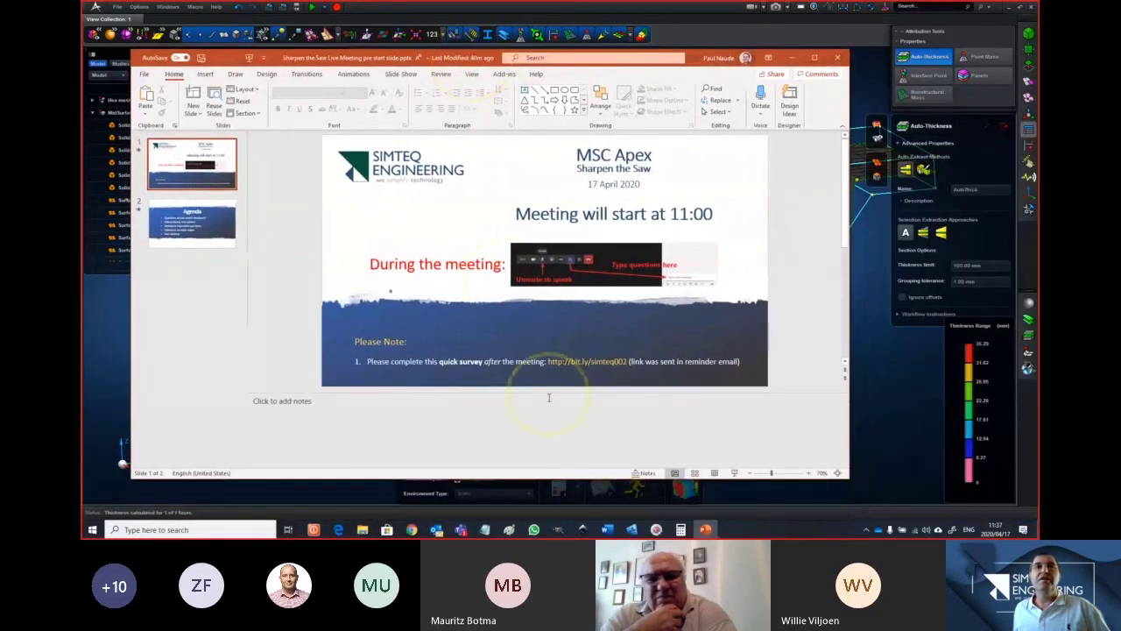
pyautogui.click(737, 473)
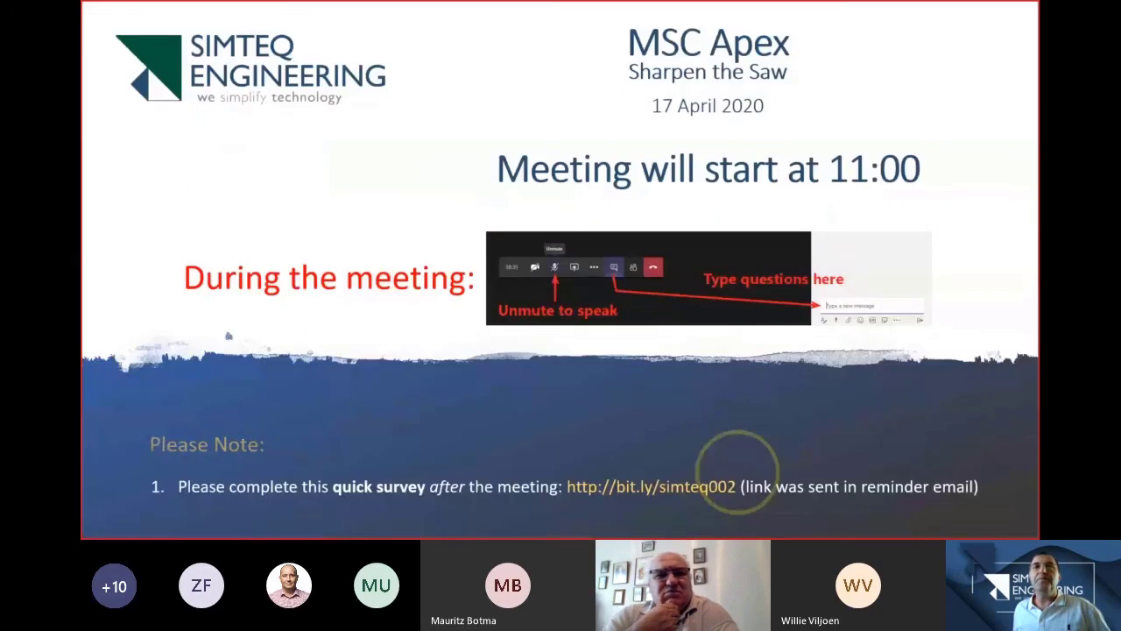